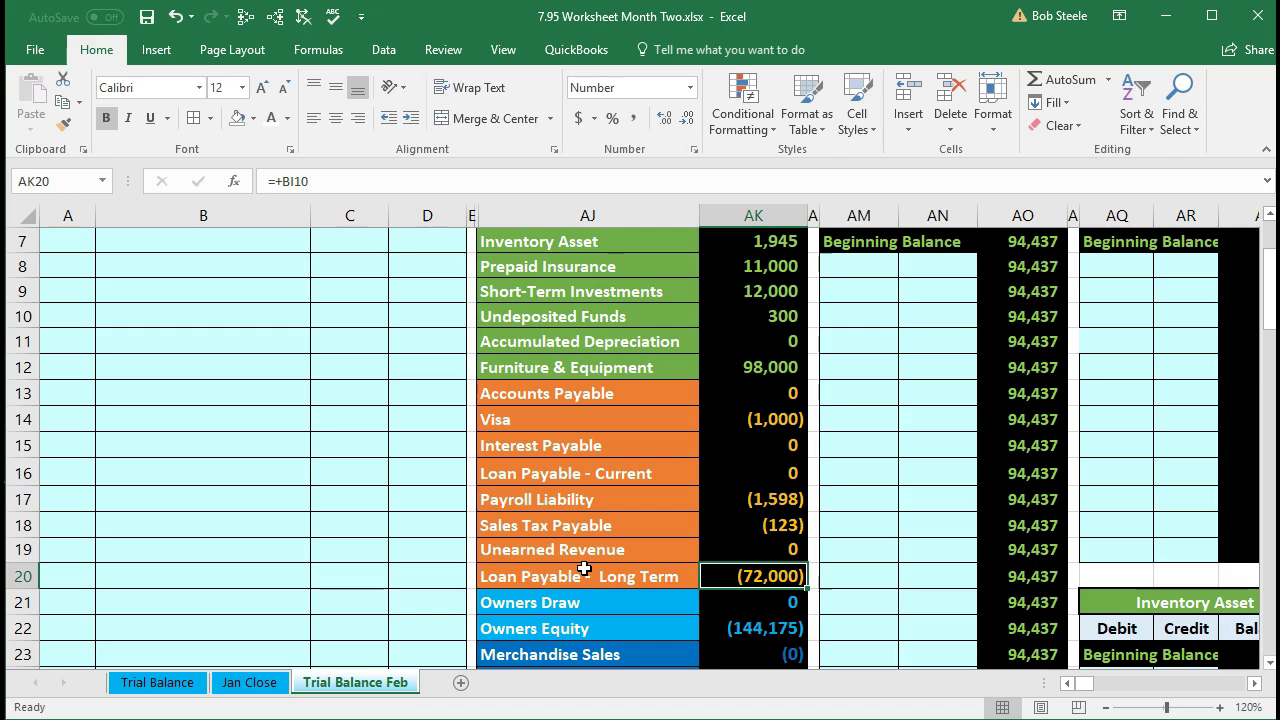
# Step: Look across the Trial Balance Feb worksheet, from the trial balance past the ledgers and payroll register, to the Loan Amortization section
pyautogui.press('Up')
pyautogui.press('Up')
pyautogui.press('Up')
pyautogui.press('Up')
pyautogui.press('Up')
pyautogui.press('Up')
pyautogui.press('Up')
pyautogui.press('Up')
pyautogui.press('Up')
pyautogui.press('Up')
pyautogui.press('Up')
pyautogui.press('Up')
pyautogui.press('Up')
pyautogui.press('Up')
pyautogui.press('Up')
pyautogui.press('Up')
pyautogui.press('Up')
pyautogui.press('Up')
pyautogui.press('Up')
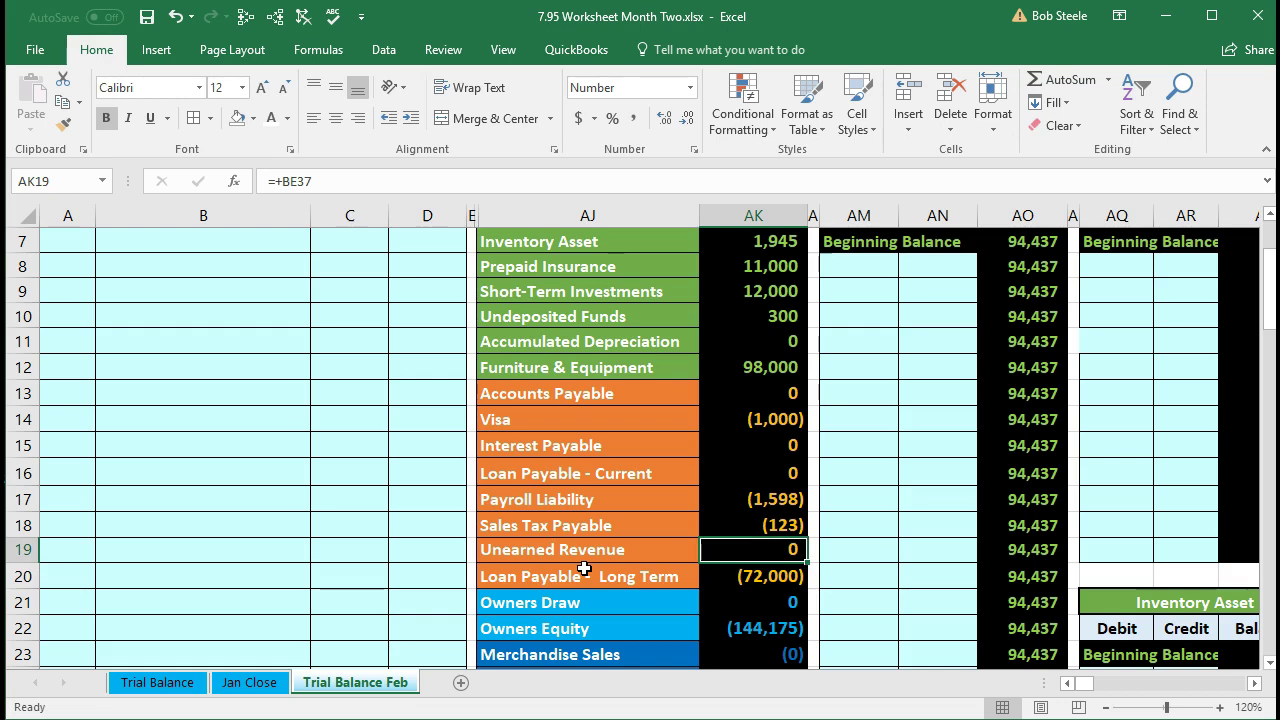
pyautogui.press('Right')
pyautogui.press('Right')
pyautogui.press('Right')
pyautogui.press('Right')
pyautogui.press('Right')
pyautogui.press('Right')
pyautogui.press('Right')
pyautogui.press('Right')
pyautogui.press('Right')
pyautogui.press('Right')
pyautogui.press('Right')
pyautogui.press('Right')
pyautogui.press('Right')
pyautogui.press('Right')
pyautogui.press('Right')
pyautogui.press('Right')
pyautogui.press('Right')
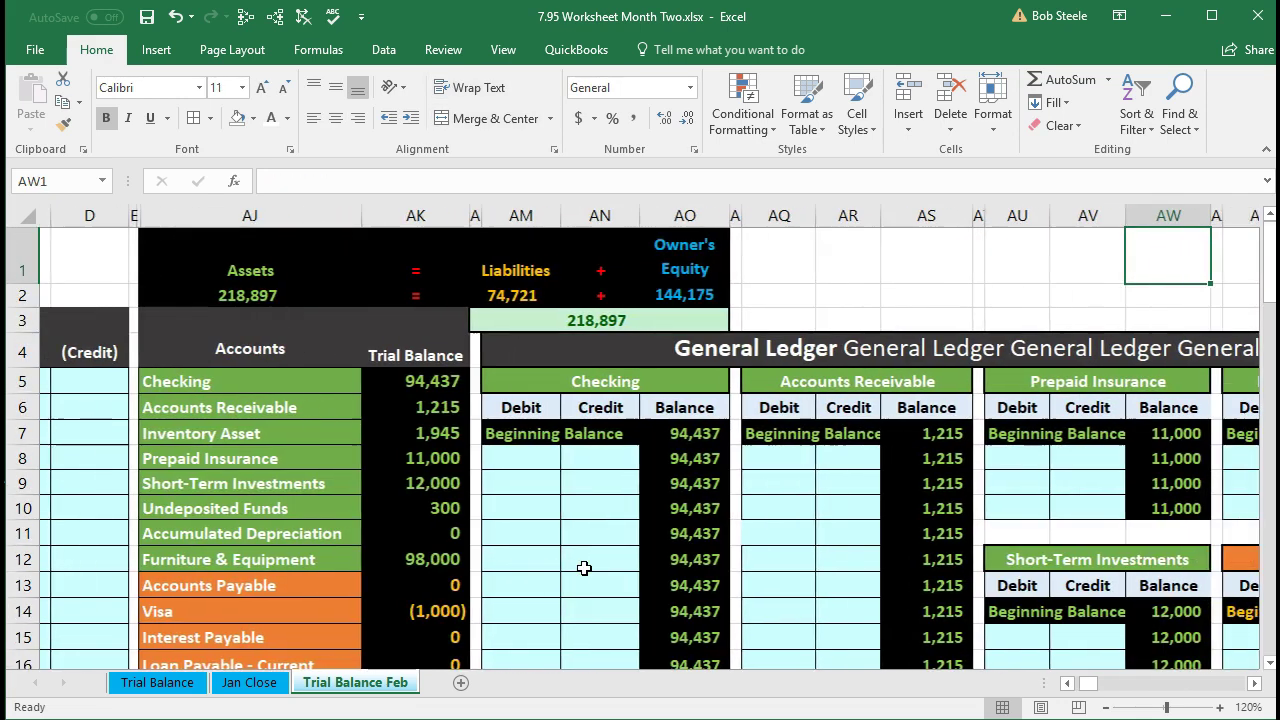
pyautogui.press('Right')
pyautogui.press('Right')
pyautogui.press('Right')
pyautogui.press('Right')
pyautogui.press('Right')
pyautogui.press('Right')
pyautogui.press('Right')
pyautogui.press('Right')
pyautogui.press('Right')
pyautogui.press('Right')
pyautogui.press('Right')
pyautogui.press('Right')
pyautogui.press('Right')
pyautogui.press('Right')
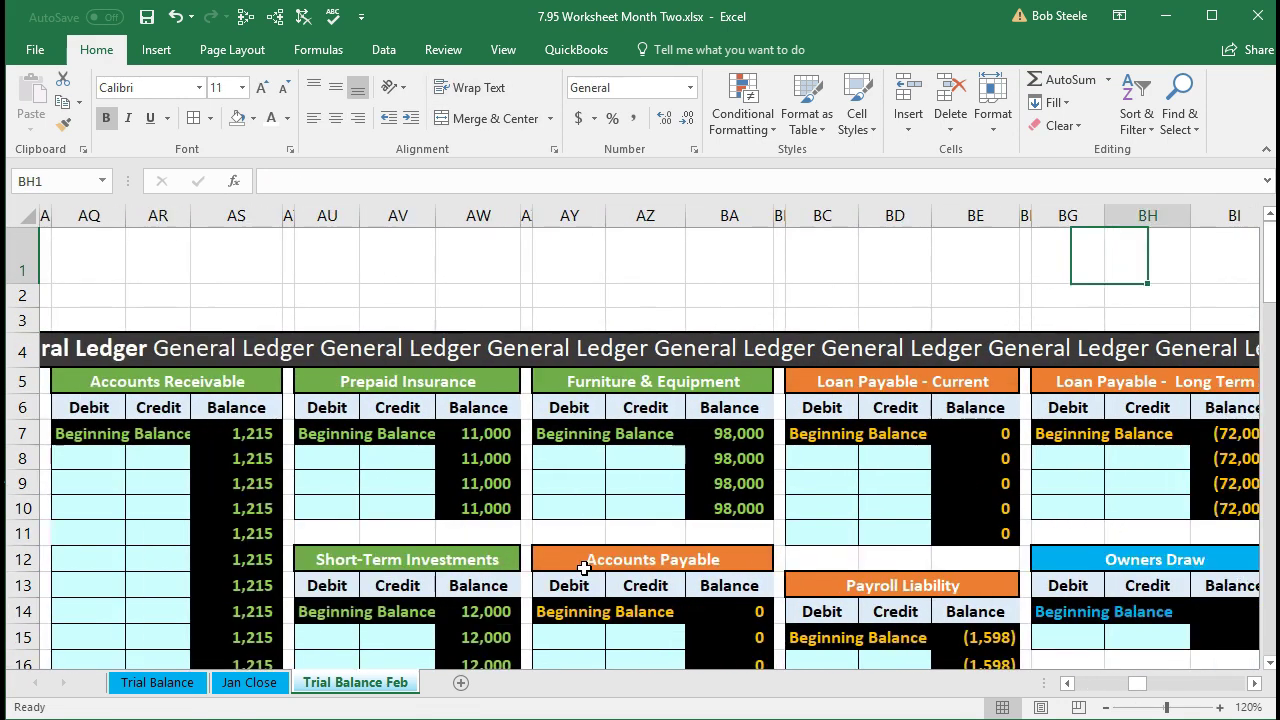
pyautogui.press('Right')
pyautogui.press('Right')
pyautogui.press('Right')
pyautogui.press('Right')
pyautogui.press('Right')
pyautogui.press('Right')
pyautogui.press('Right')
pyautogui.press('Right')
pyautogui.press('Right')
pyautogui.press('Right')
pyautogui.press('Right')
pyautogui.press('Right')
pyautogui.press('Right')
pyautogui.press('Right')
pyautogui.press('Right')
pyautogui.press('Right')
pyautogui.press('Right')
pyautogui.press('Right')
pyautogui.press('Right')
pyautogui.press('Right')
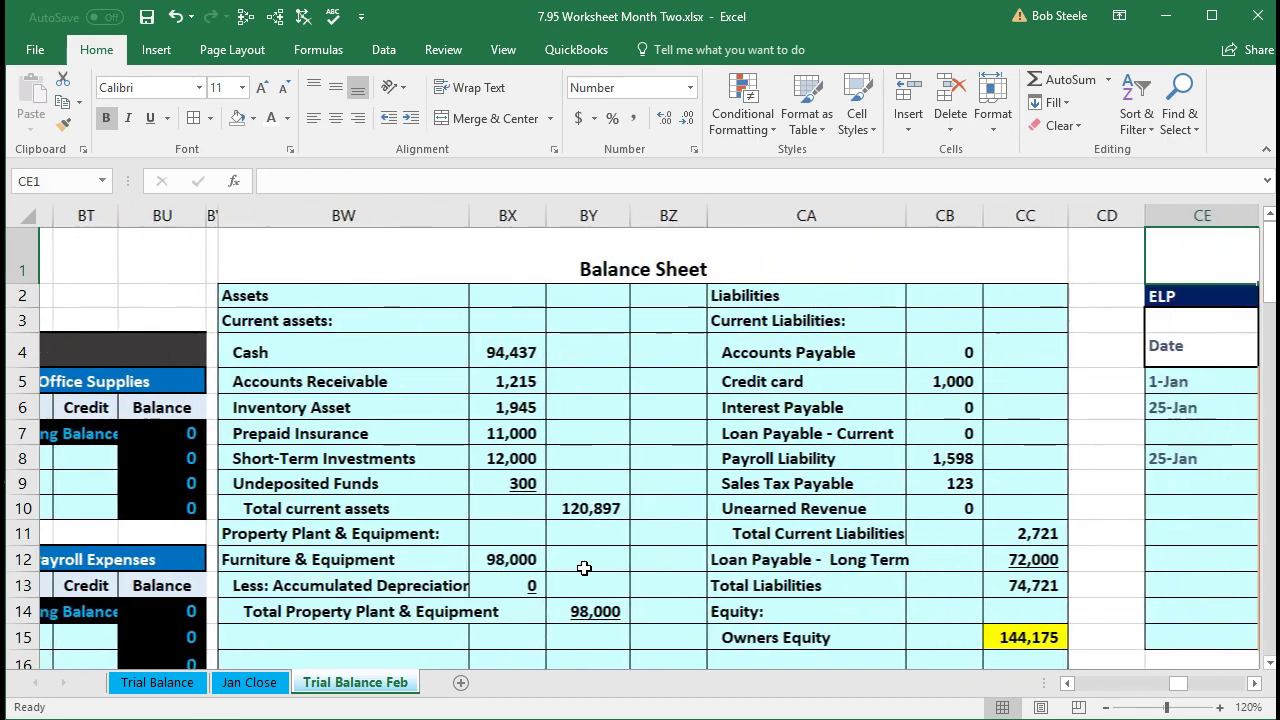
pyautogui.press('Right')
pyautogui.press('Right')
pyautogui.press('Right')
pyautogui.press('Right')
pyautogui.press('Right')
pyautogui.press('Right')
pyautogui.press('Right')
pyautogui.press('Right')
pyautogui.press('Right')
pyautogui.press('Right')
pyautogui.press('Right')
pyautogui.press('Right')
pyautogui.press('Right')
pyautogui.press('Right')
pyautogui.press('Right')
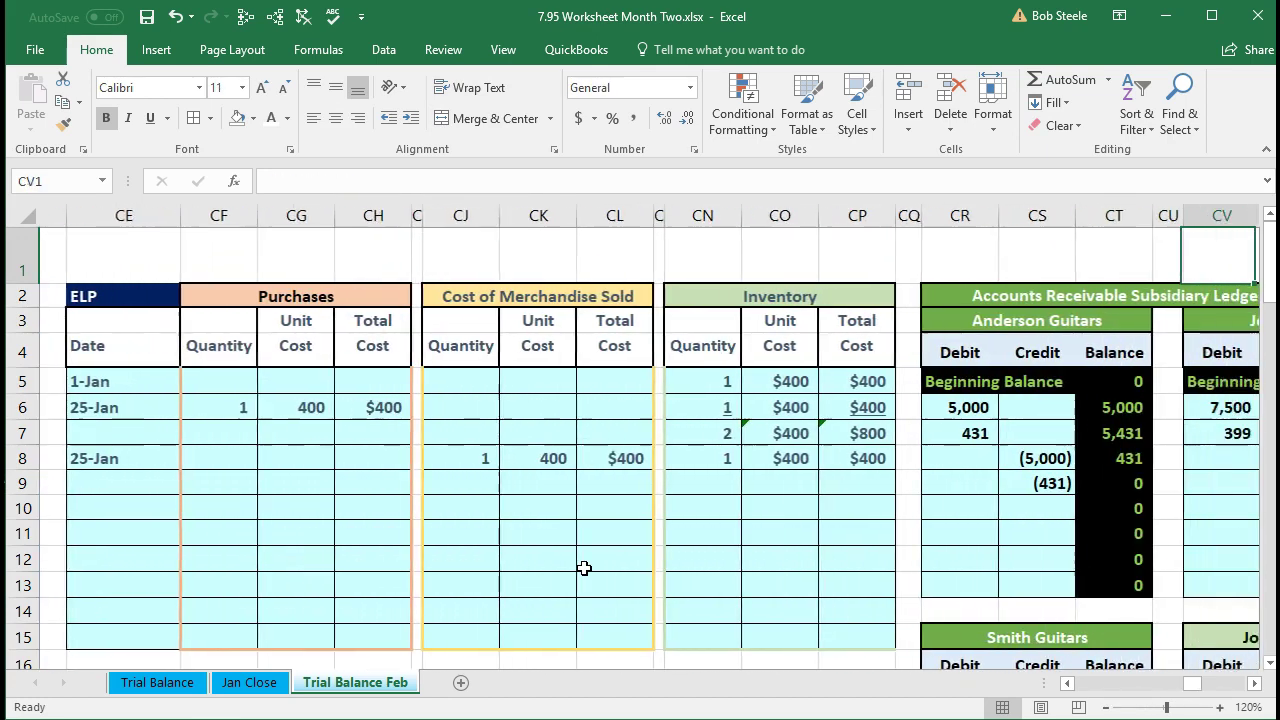
pyautogui.press('Right')
pyautogui.press('Right')
pyautogui.press('Right')
pyautogui.press('Right')
pyautogui.press('Right')
pyautogui.press('Right')
pyautogui.press('Right')
pyautogui.press('Right')
pyautogui.press('Right')
pyautogui.press('Right')
pyautogui.press('Right')
pyautogui.press('Right')
pyautogui.press('Right')
pyautogui.press('Right')
pyautogui.press('Right')
pyautogui.press('Right')
pyautogui.press('Right')
pyautogui.press('Right')
pyautogui.press('Right')
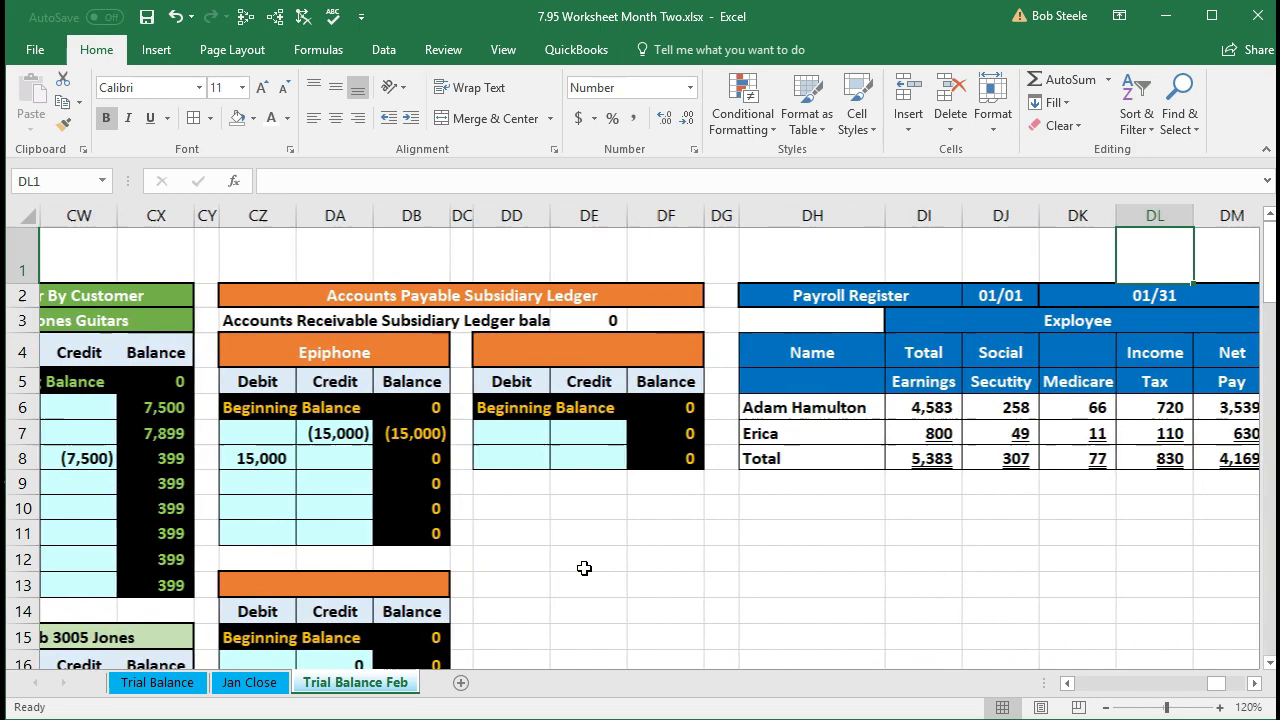
pyautogui.press('Right')
pyautogui.press('Right')
pyautogui.press('Right')
pyautogui.press('Right')
pyautogui.press('Right')
pyautogui.press('Right')
pyautogui.press('Right')
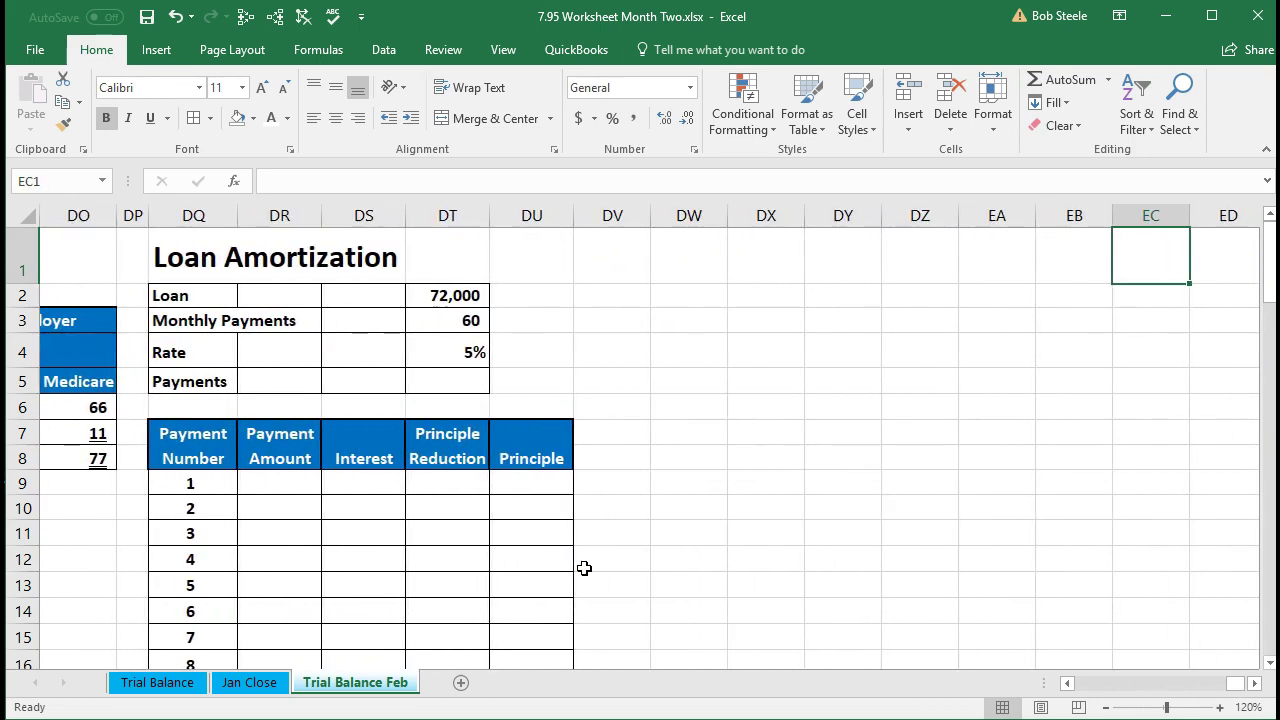
# Step: Examine the loan amount, number of monthly payments and interest rate at the head of the Loan Amortization section
pyautogui.click(300, 503)
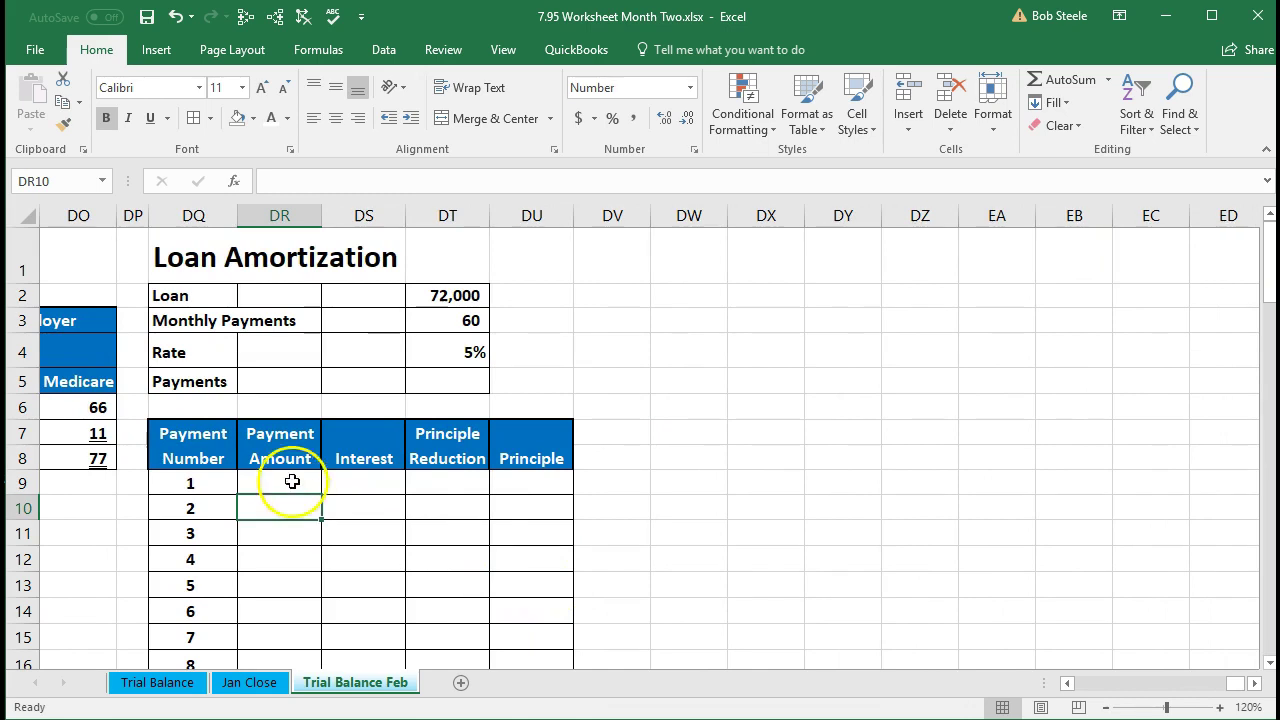
pyautogui.click(208, 297)
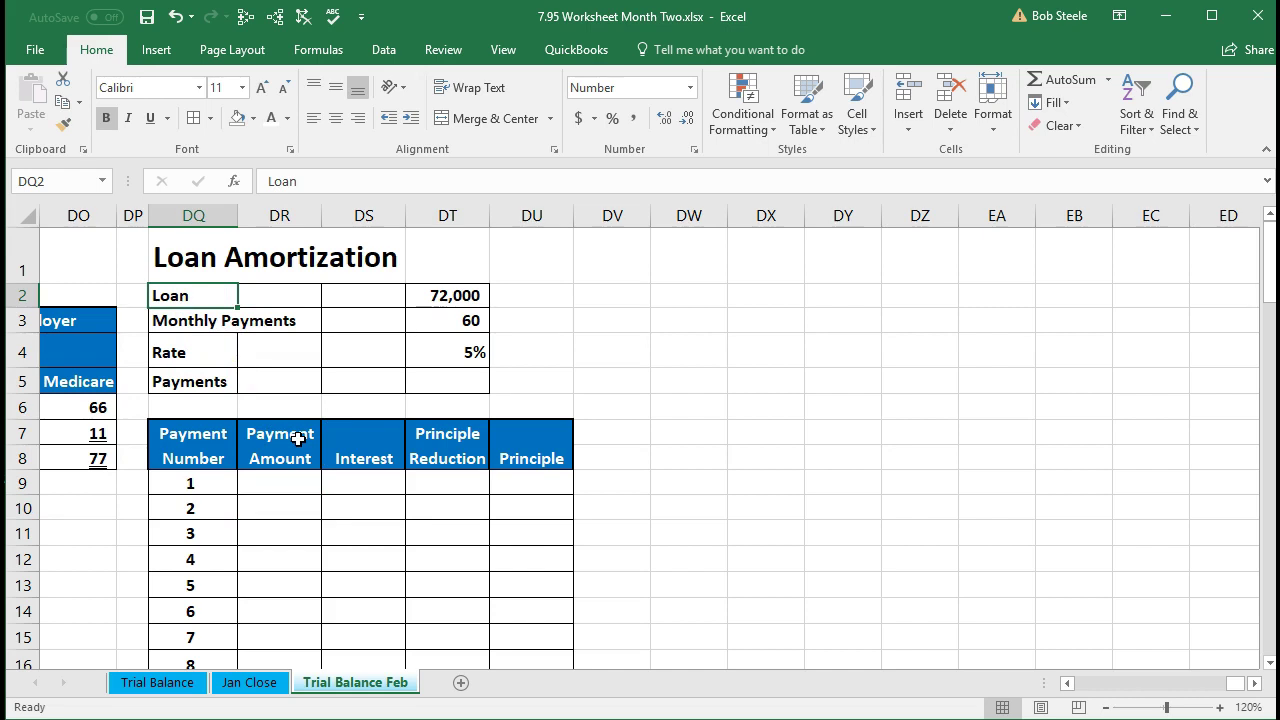
pyautogui.click(447, 298)
pyautogui.click(468, 319)
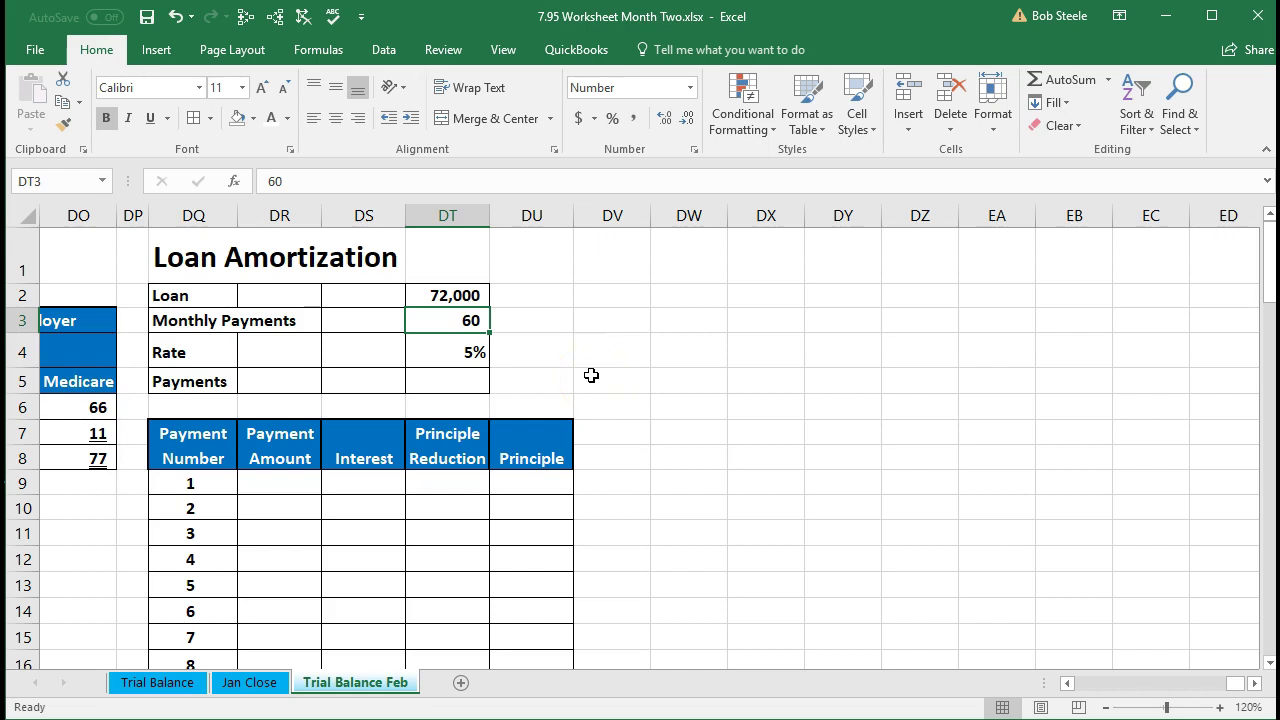
pyautogui.click(453, 358)
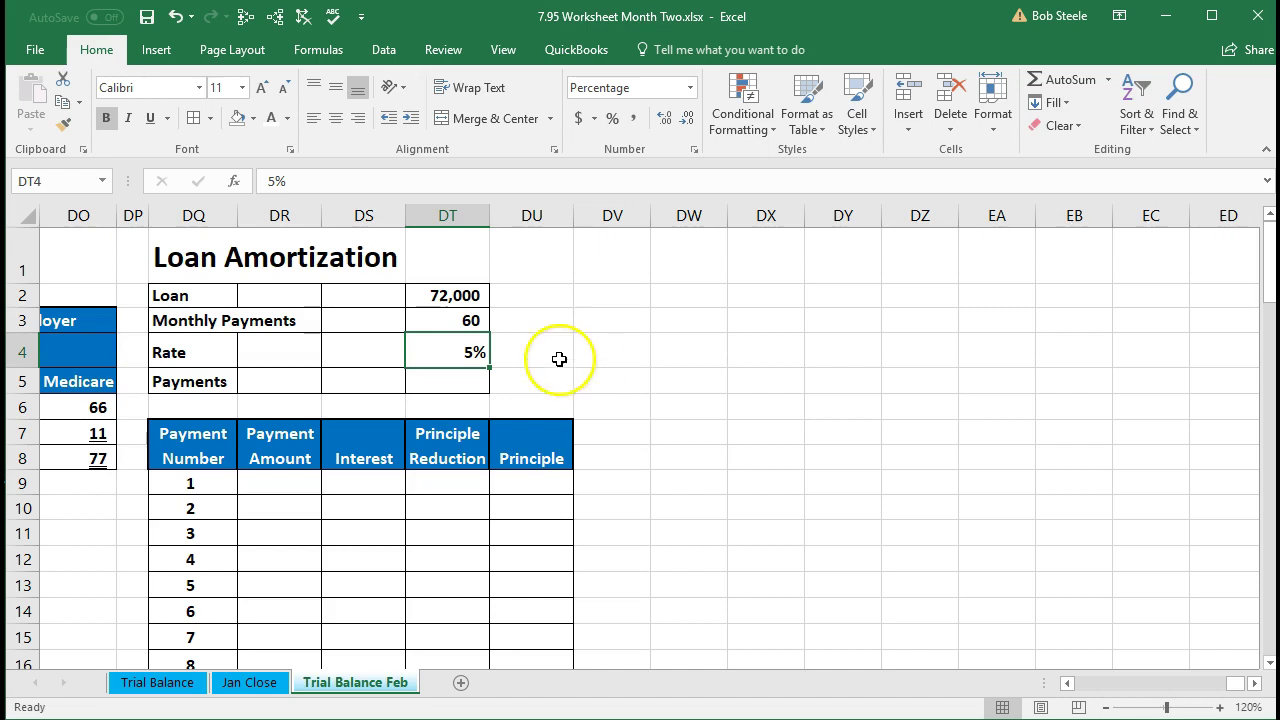
pyautogui.click(452, 321)
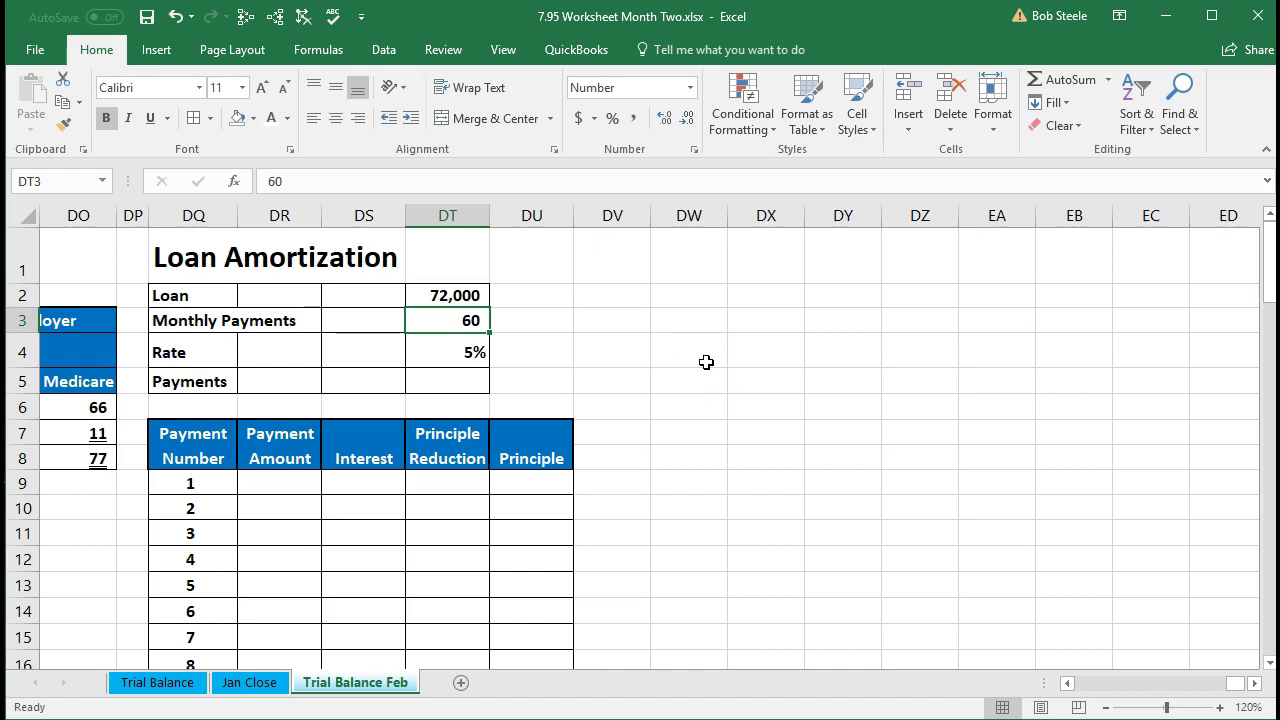
pyautogui.click(444, 295)
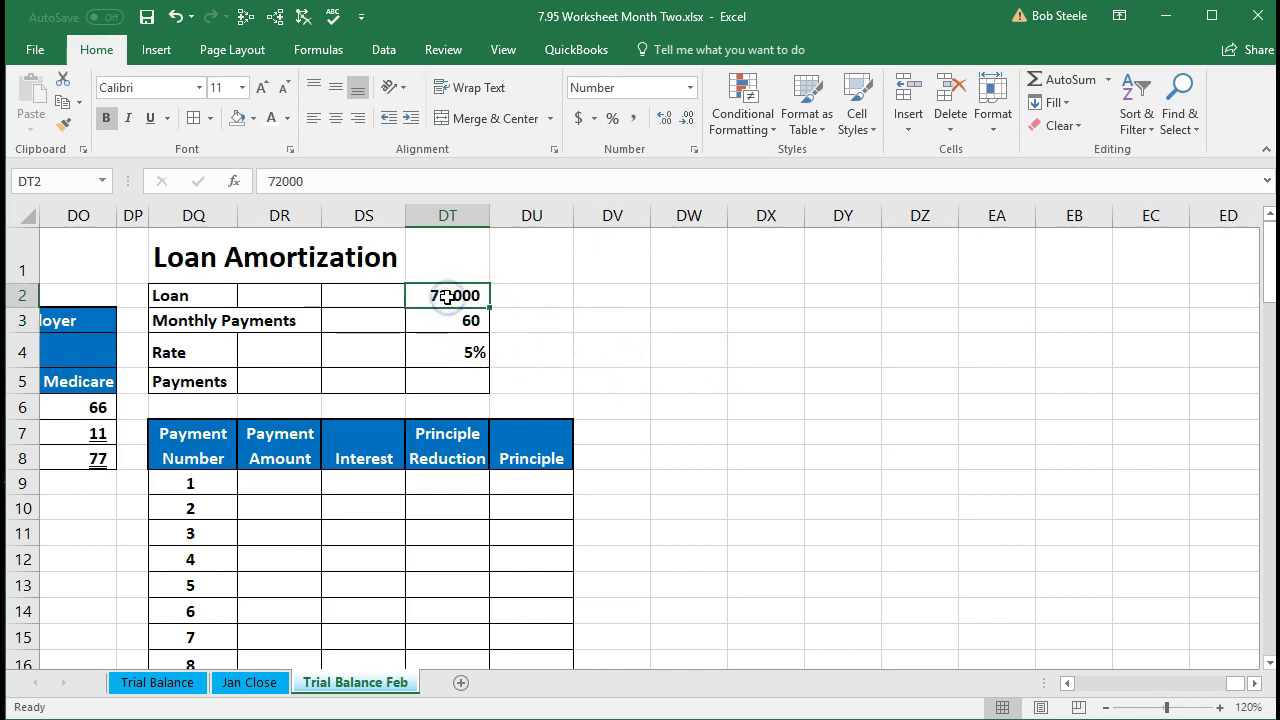
pyautogui.click(445, 352)
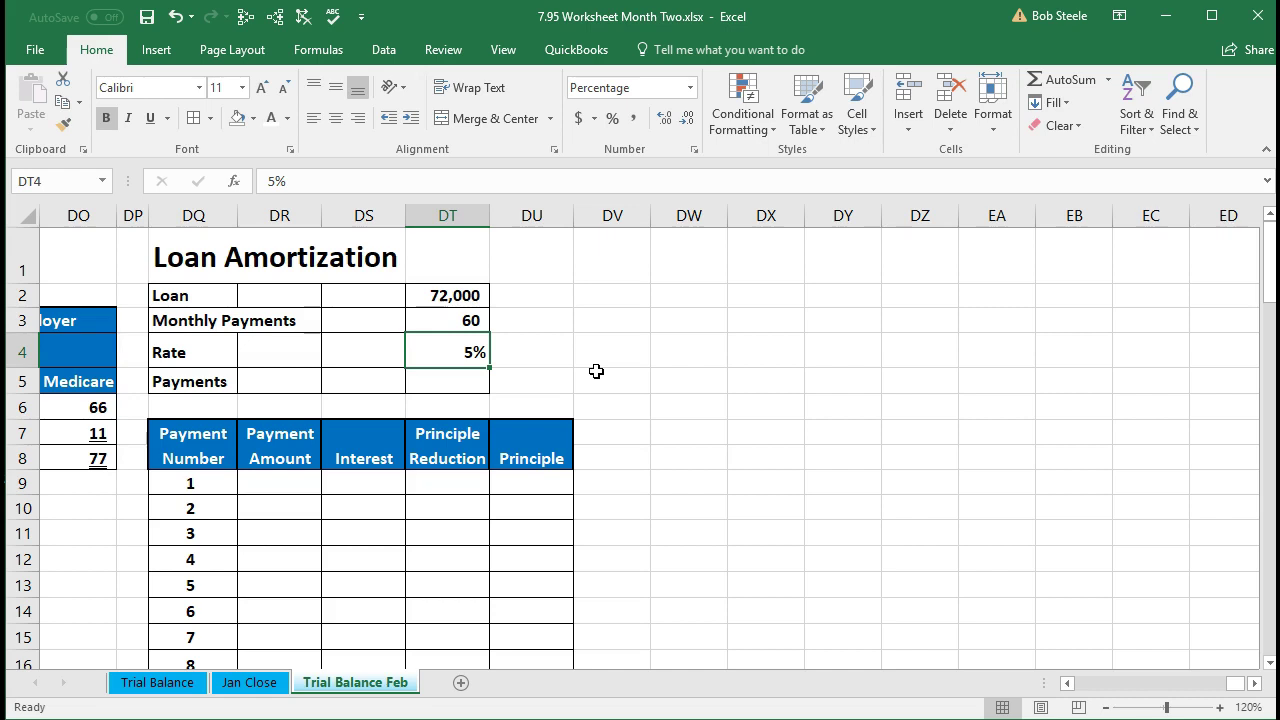
# Step: Calculate the monthly loan payment in DT5 with the formula =PMT(DT4/12,DT3,DT2)
pyautogui.press('Down')
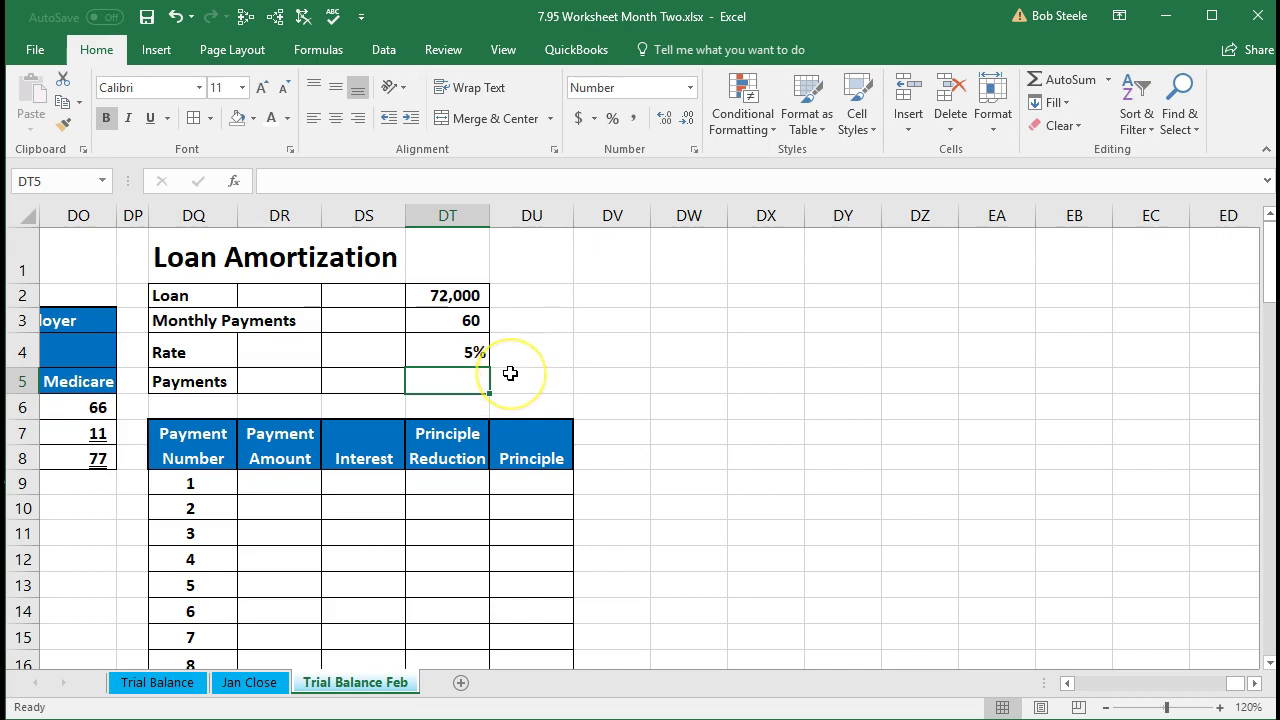
pyautogui.write('=')
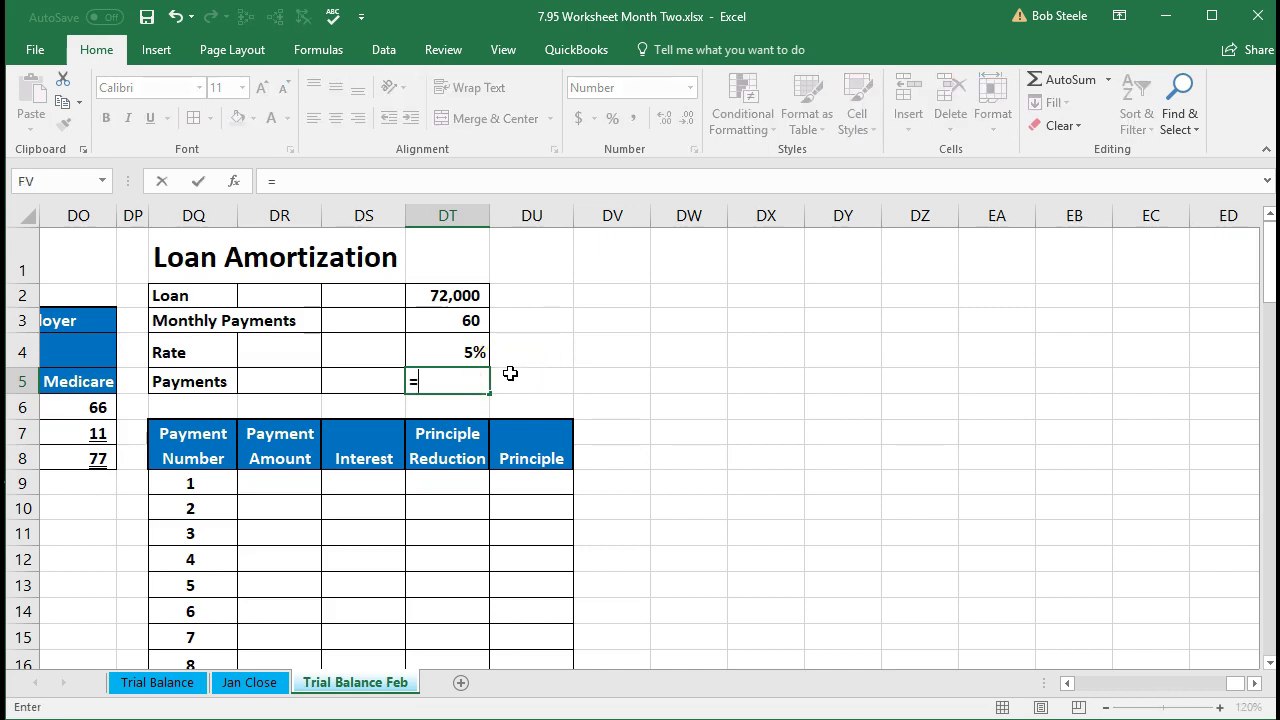
pyautogui.write('pmt')
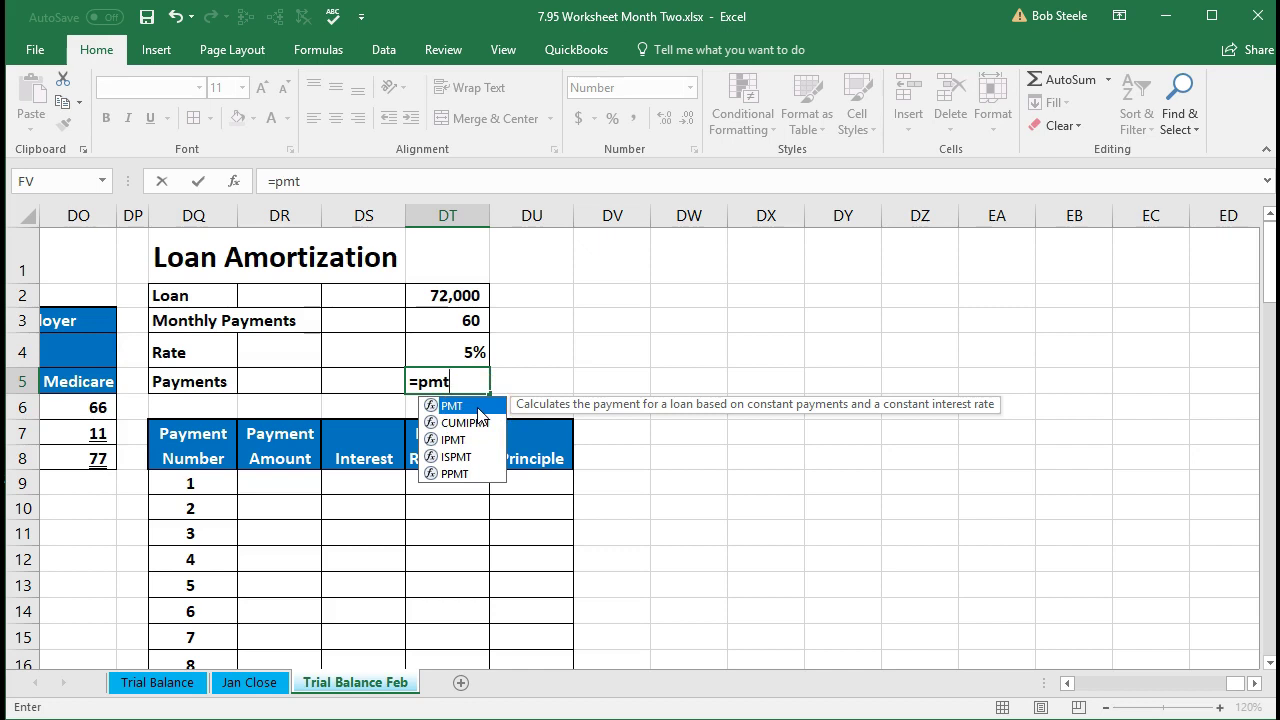
pyautogui.doubleClick(478, 410)
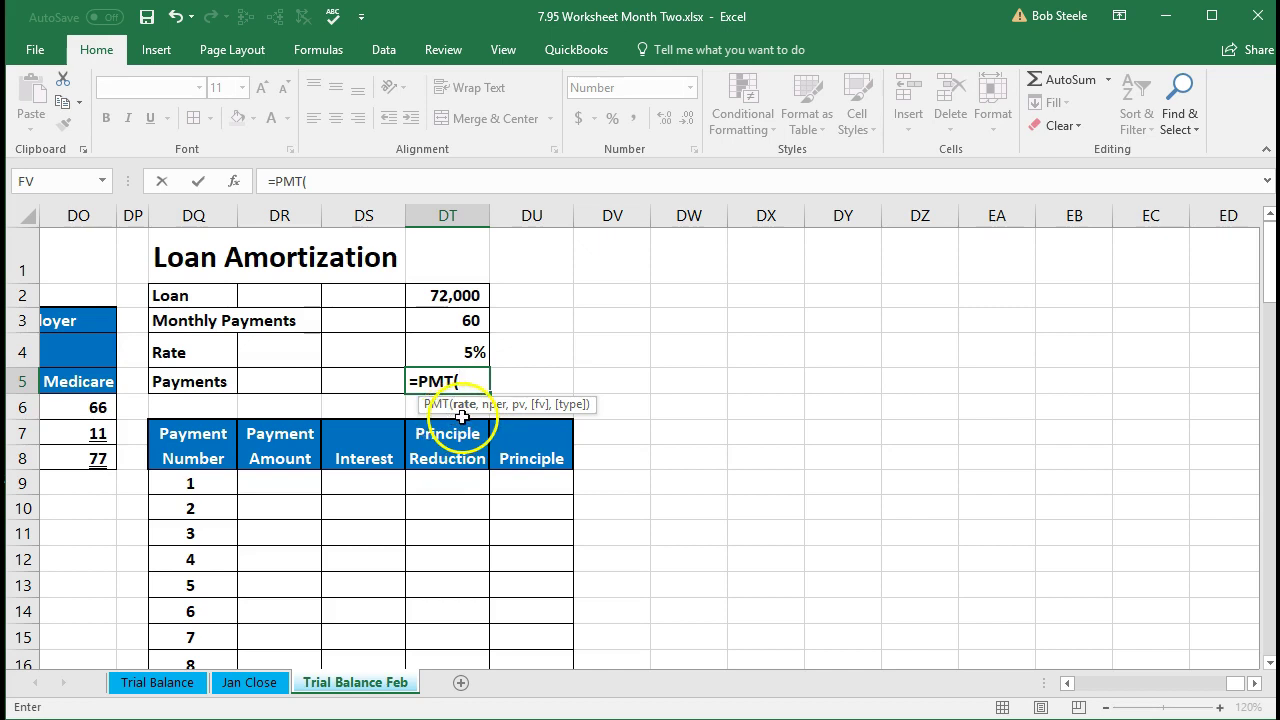
pyautogui.click(452, 348)
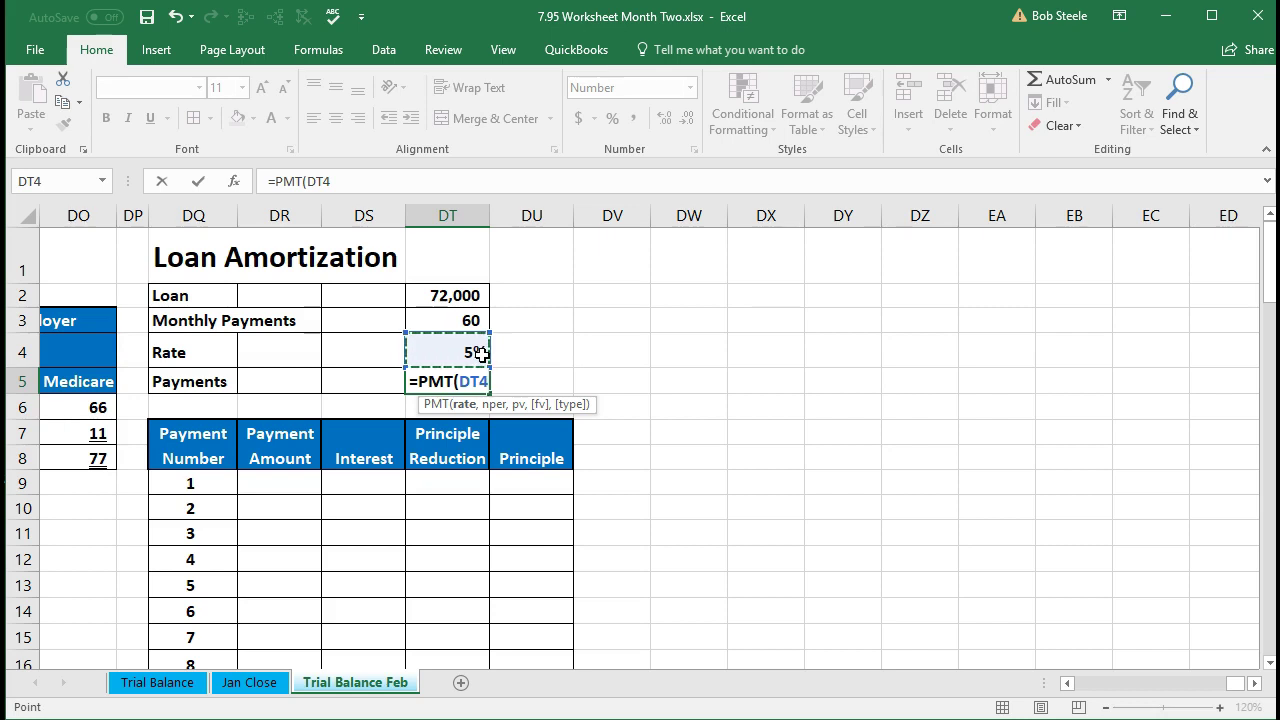
pyautogui.click(499, 367)
pyautogui.write('/12')
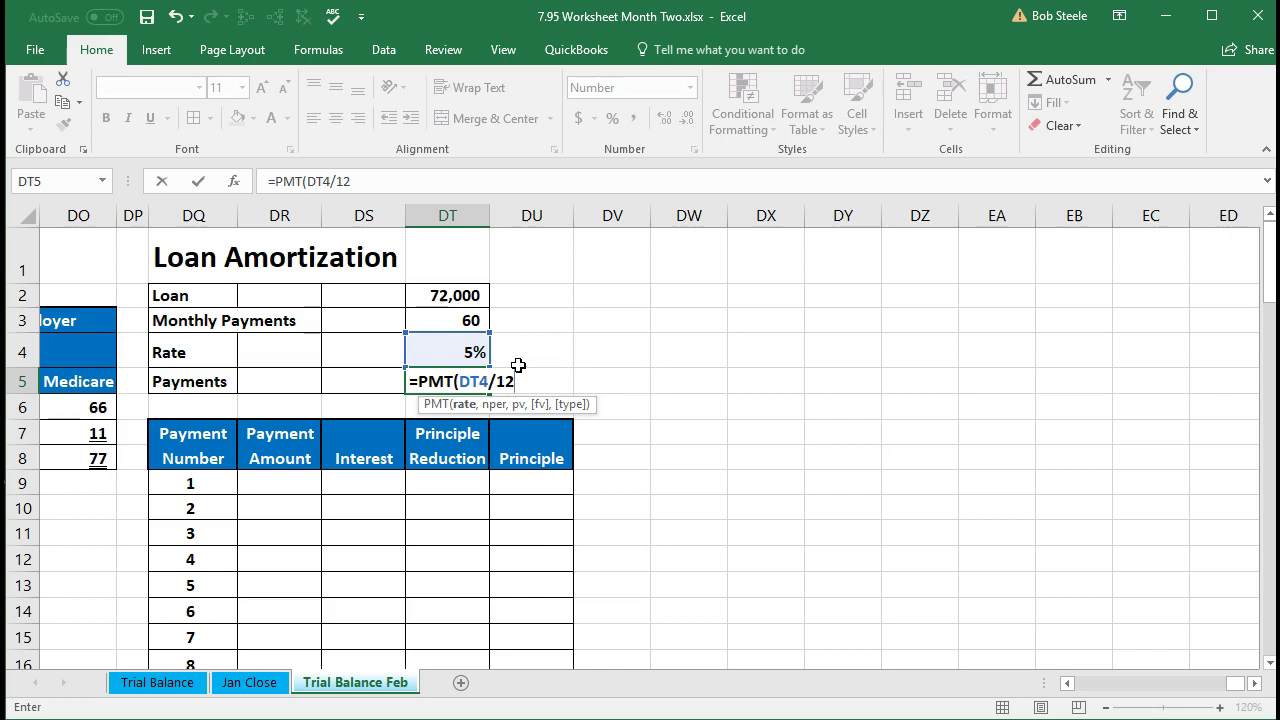
pyautogui.write(',')
pyautogui.click(495, 412)
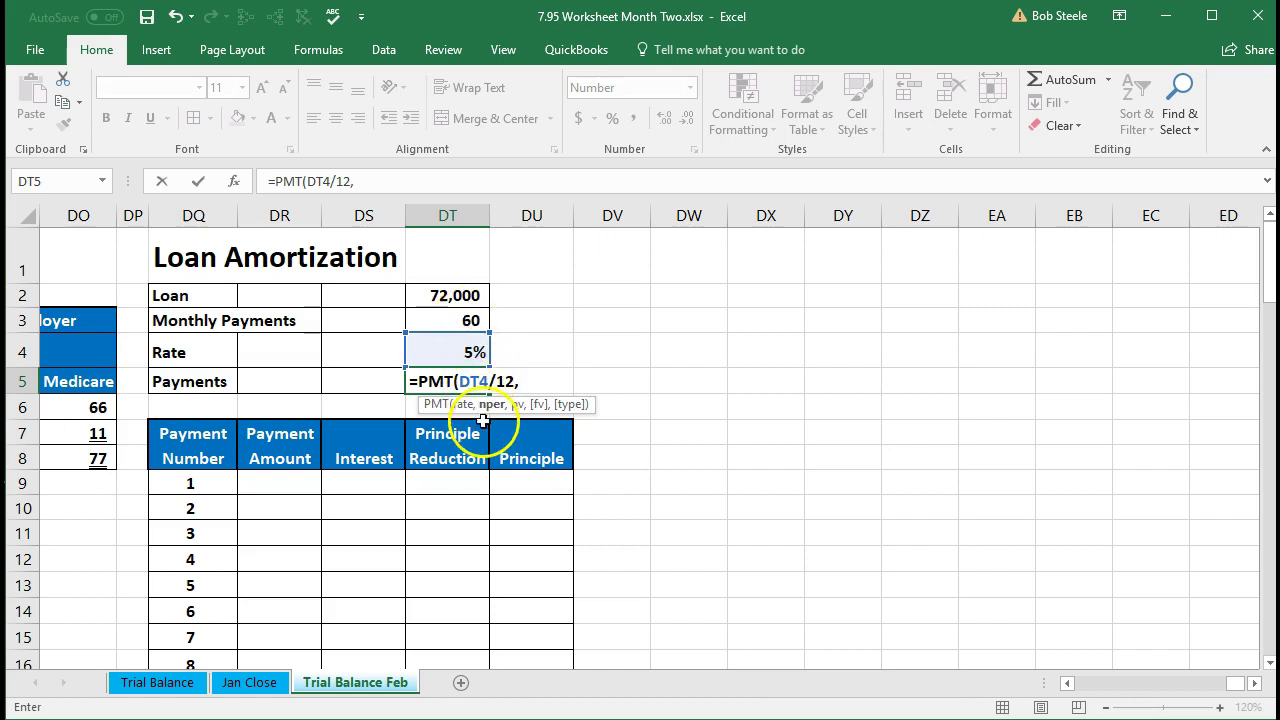
pyautogui.click(457, 320)
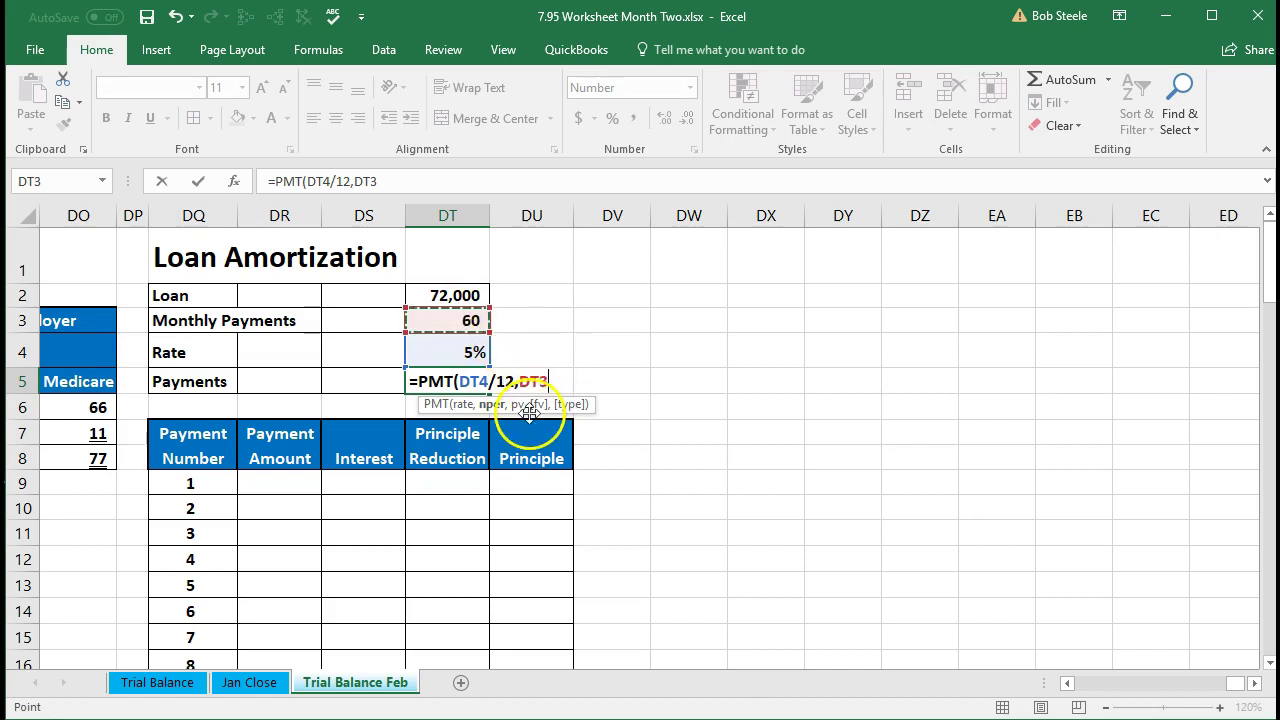
pyautogui.write(',')
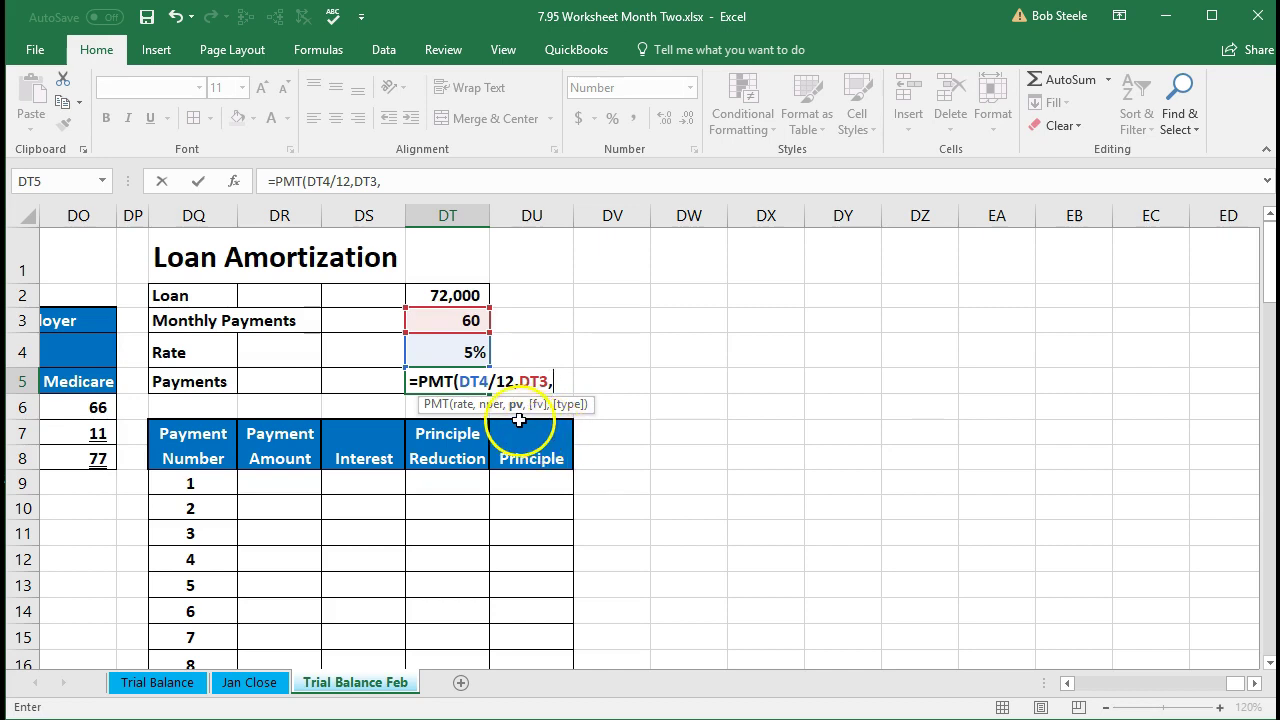
pyautogui.click(458, 292)
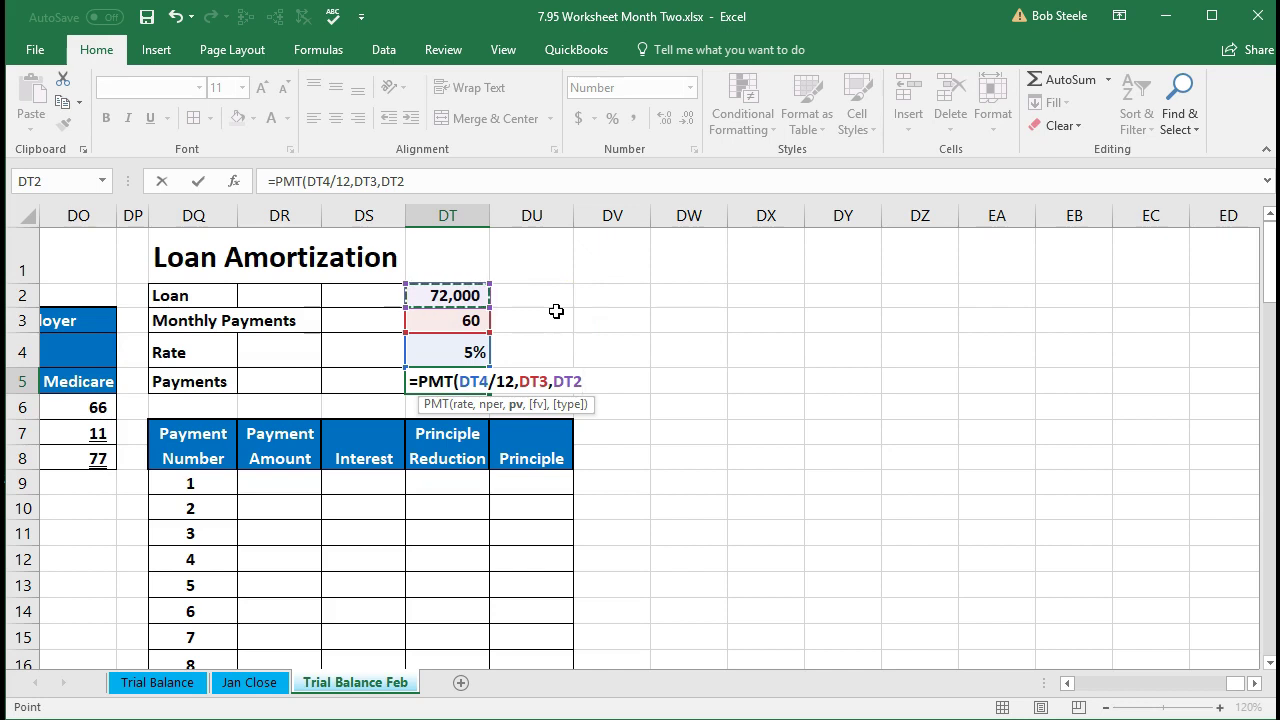
pyautogui.press('Return')
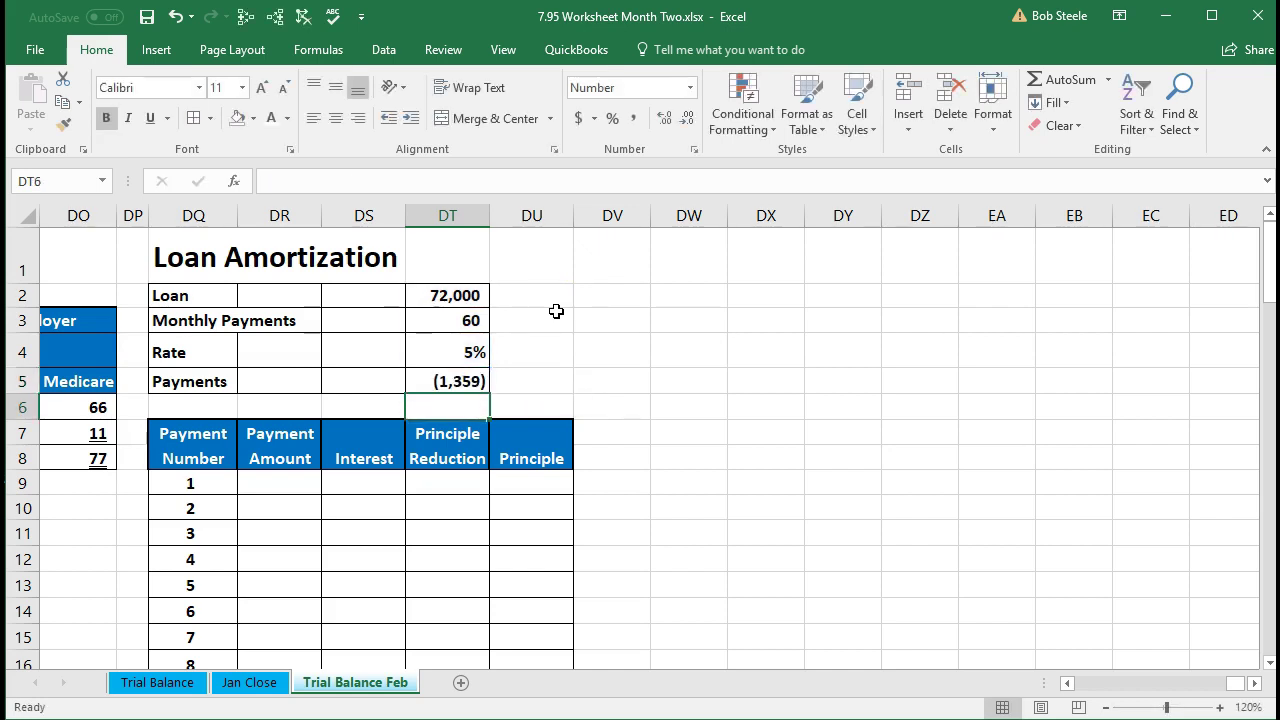
# Step: Flip the sign of the payment in DT5 by changing its formula to =-PMT(DT4/12,DT3,DT2)
pyautogui.press('Up')
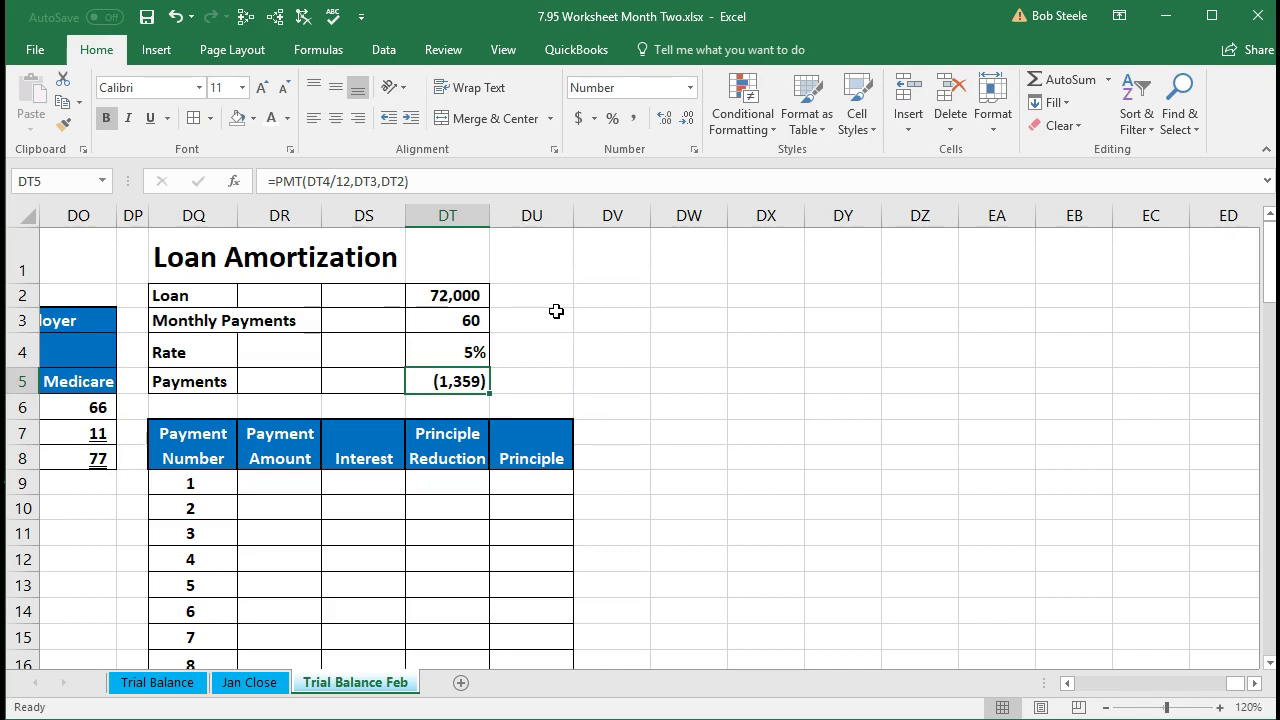
pyautogui.doubleClick(427, 385)
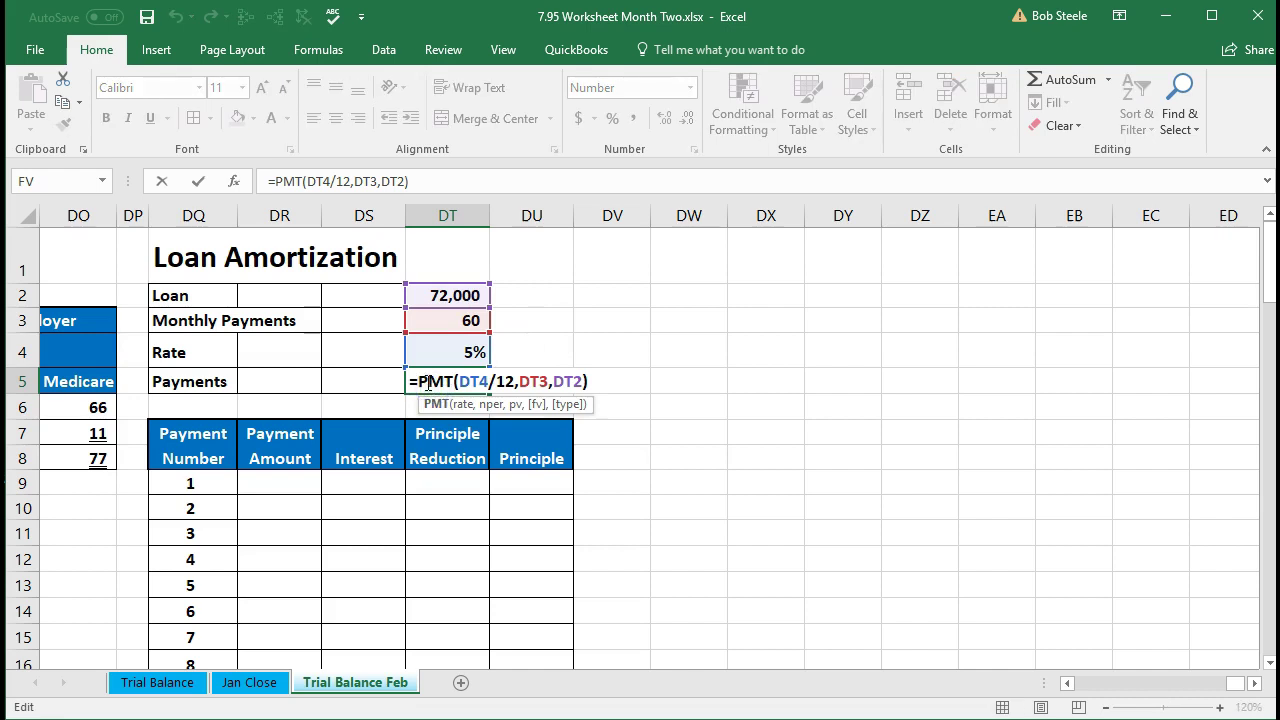
pyautogui.click(414, 380)
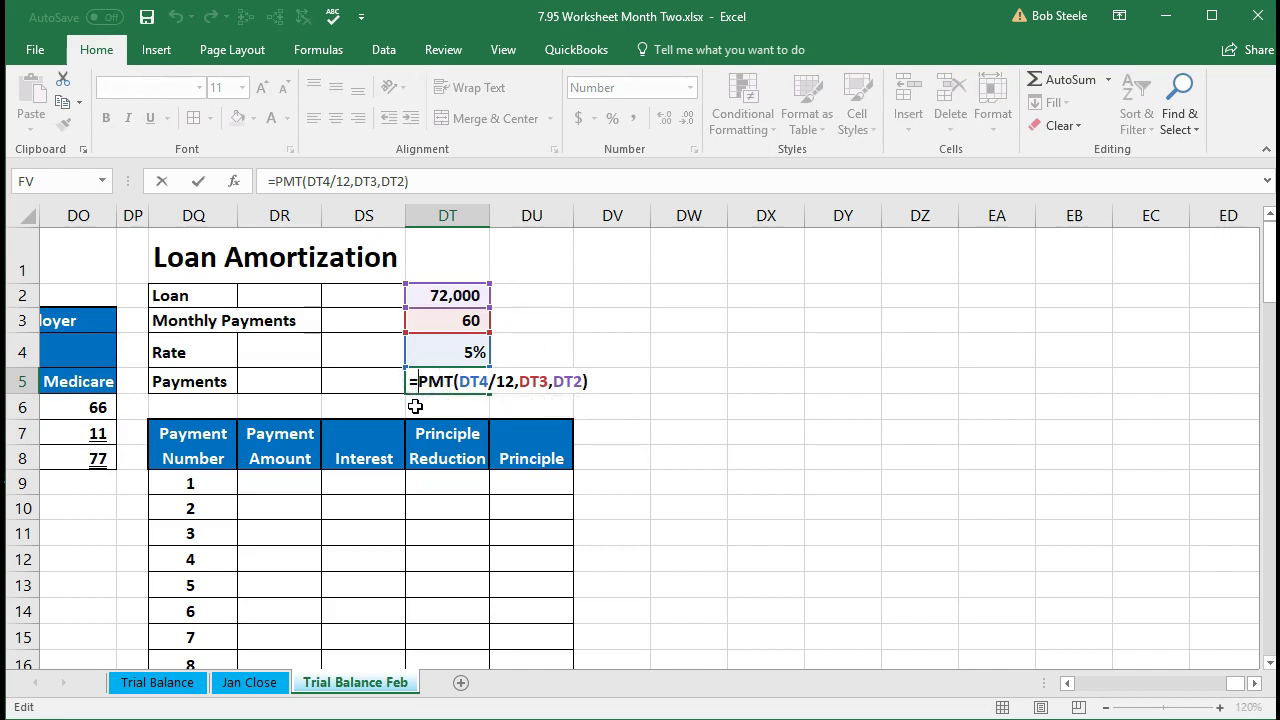
pyautogui.write('-')
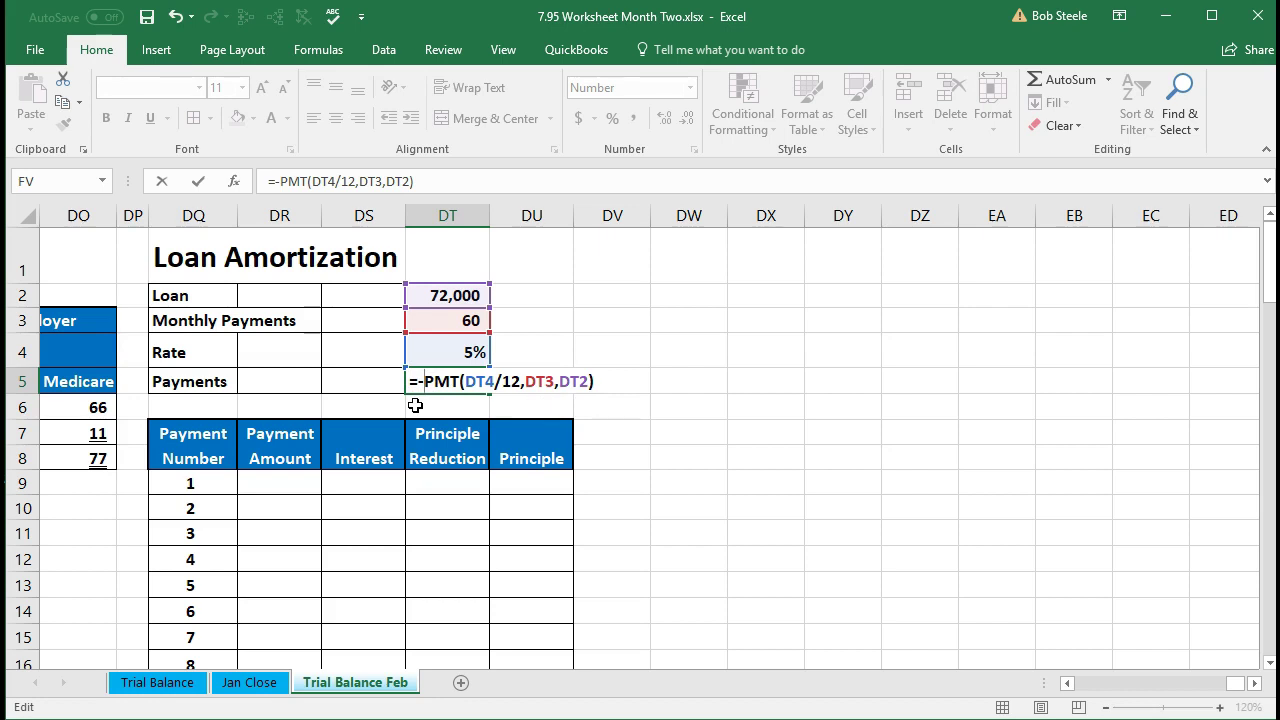
pyautogui.press('Return')
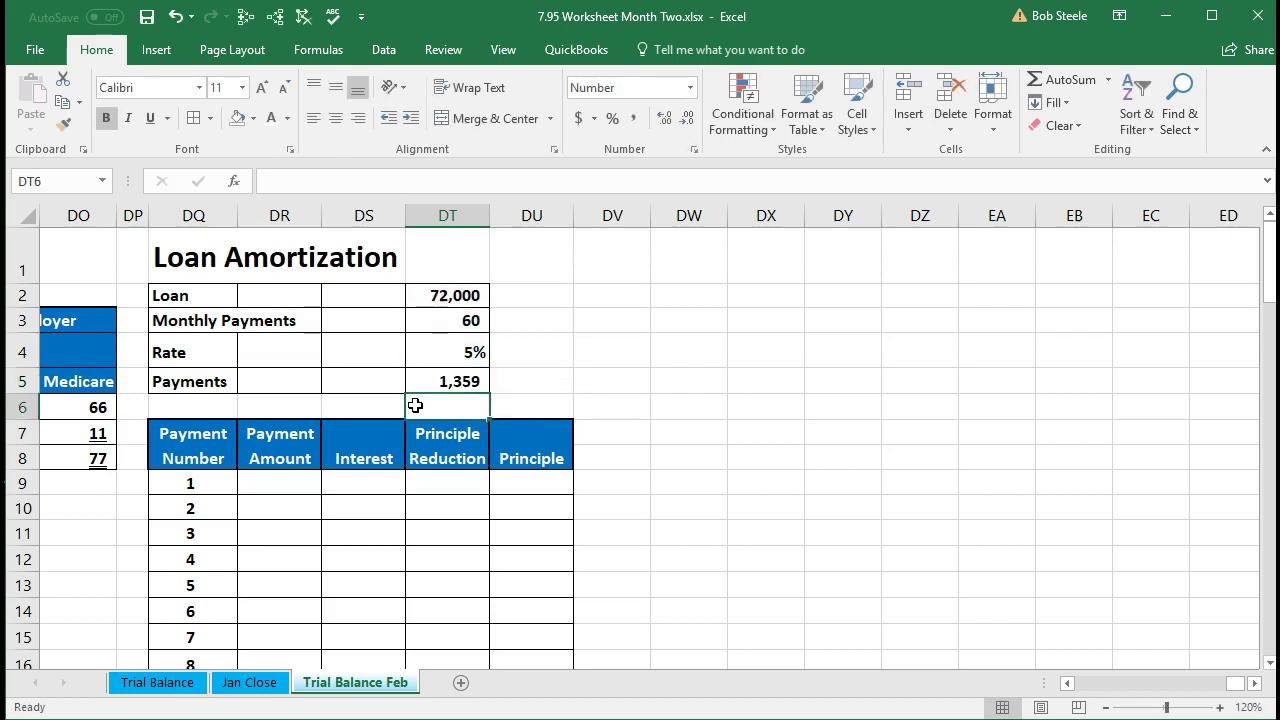
# Step: Review the arguments of the payment formula in DT5, leaving the formula as it is
pyautogui.click(428, 380)
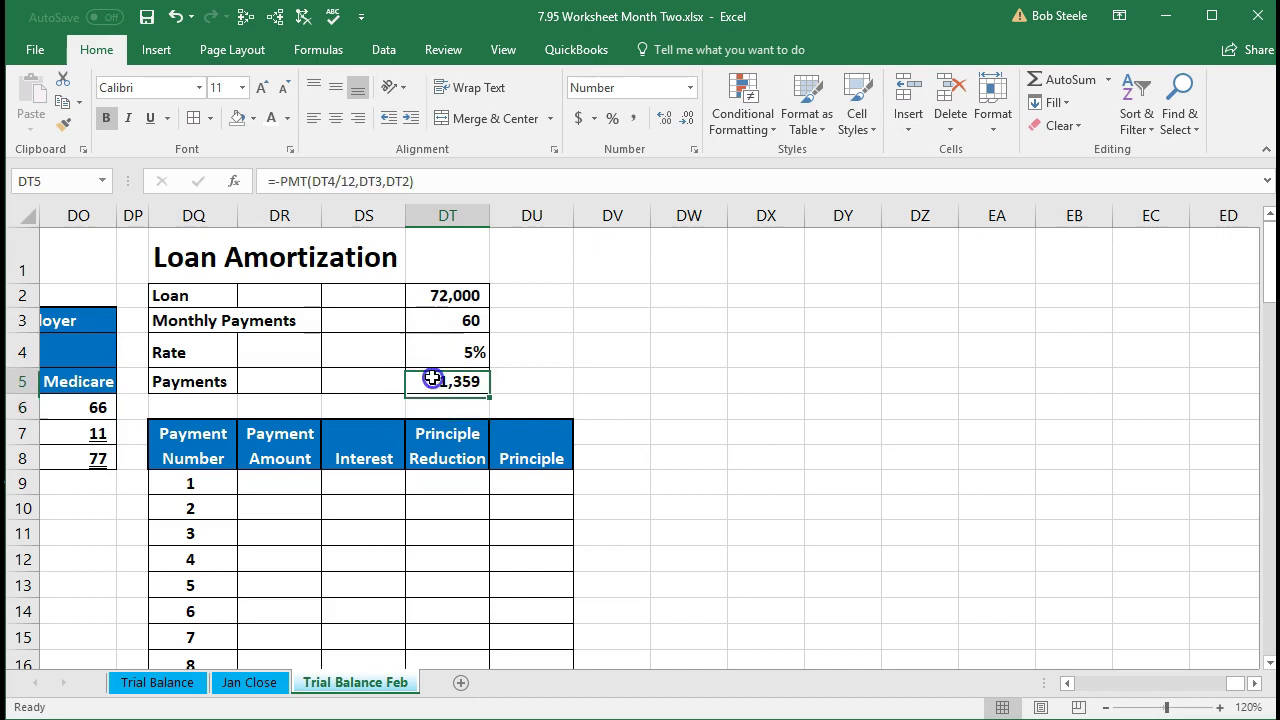
pyautogui.doubleClick(434, 378)
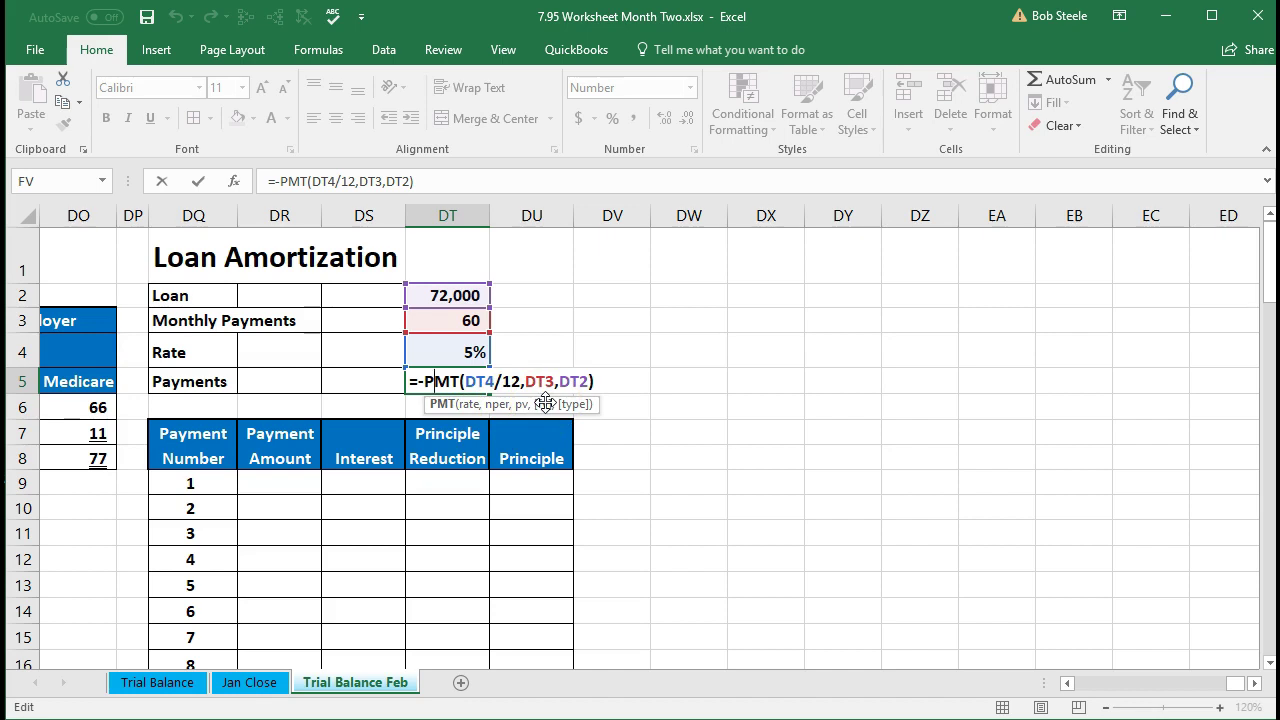
pyautogui.press('Return')
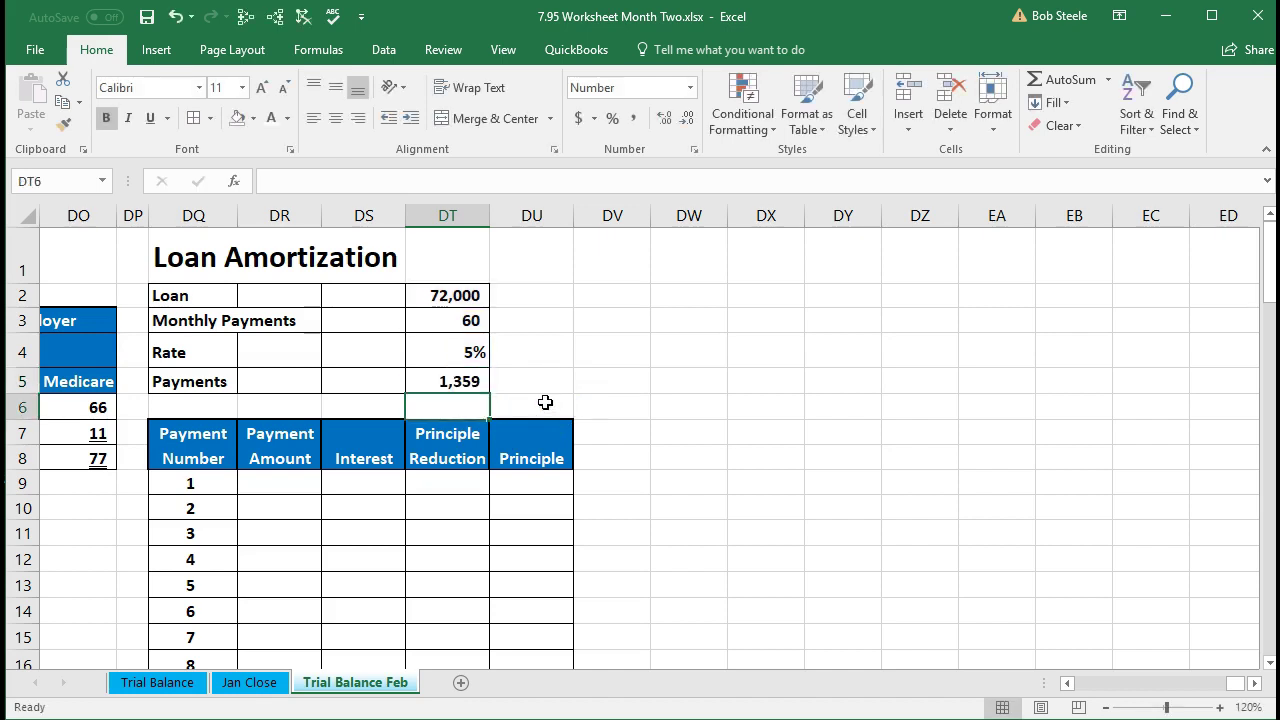
# Step: Search the function library for "payment" and examine the arguments of the PMT function, without inserting it in DU5
pyautogui.click(534, 383)
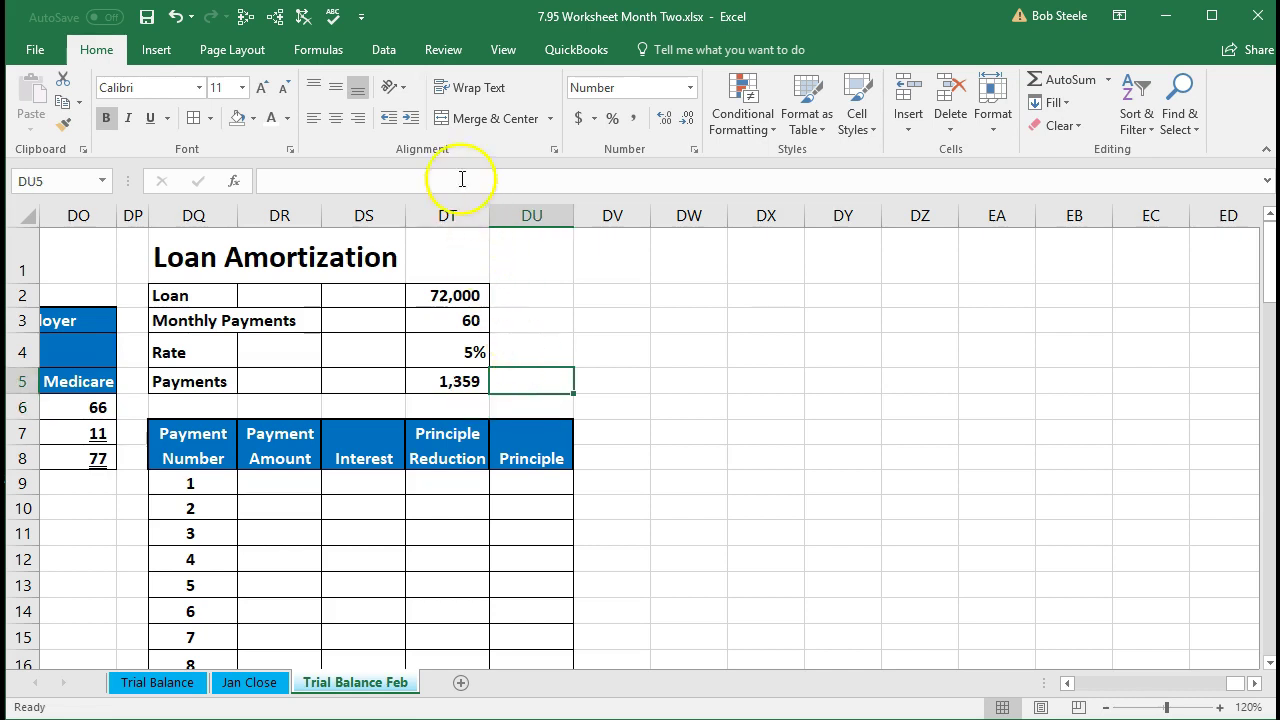
pyautogui.click(341, 49)
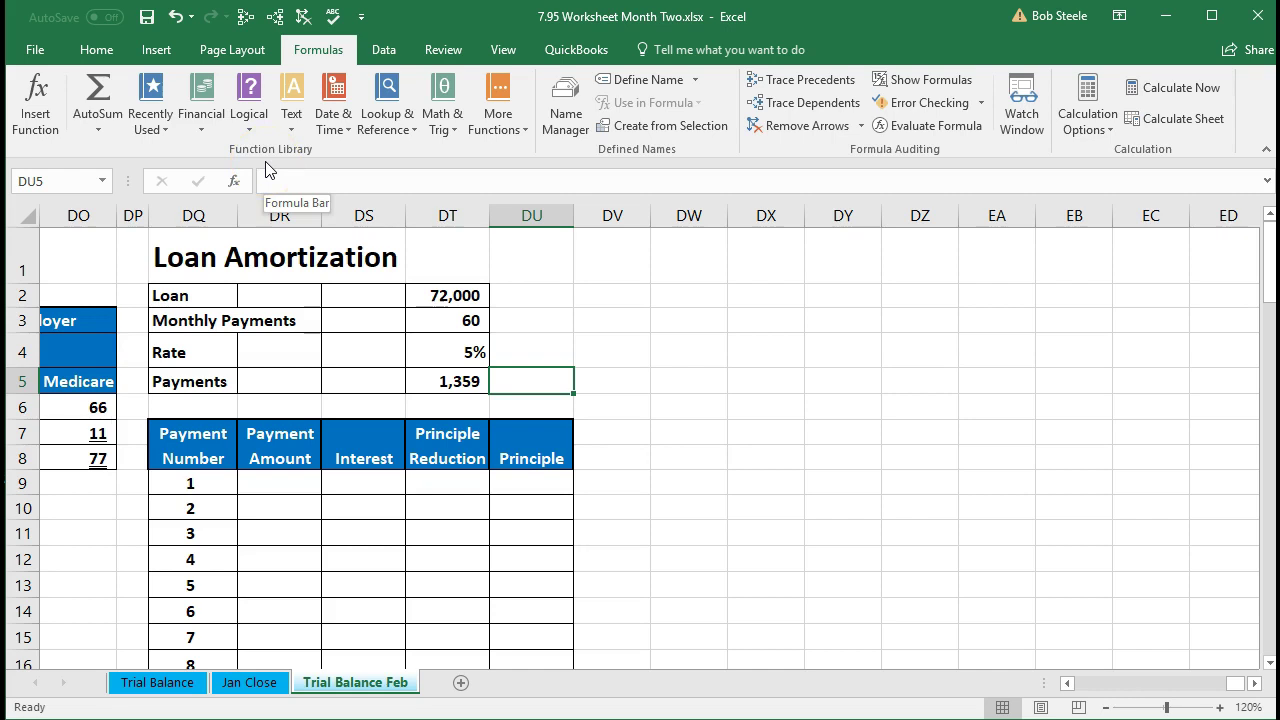
pyautogui.click(46, 133)
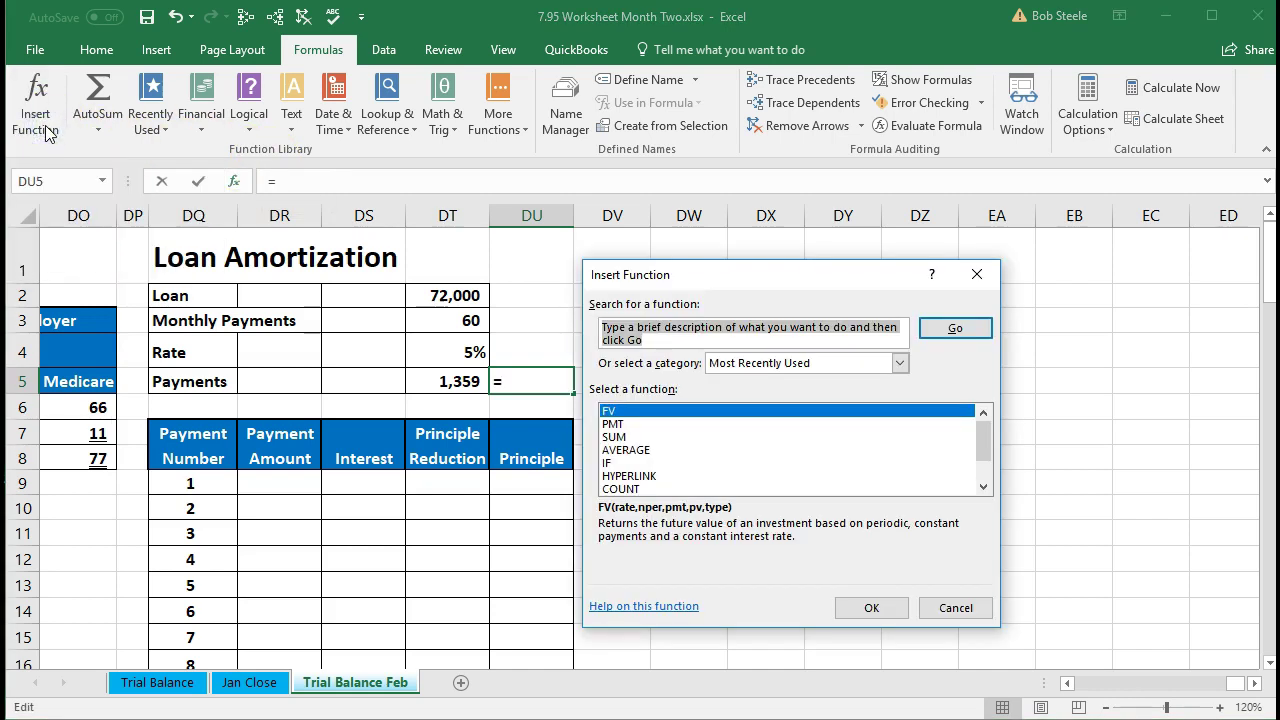
pyautogui.write('payment')
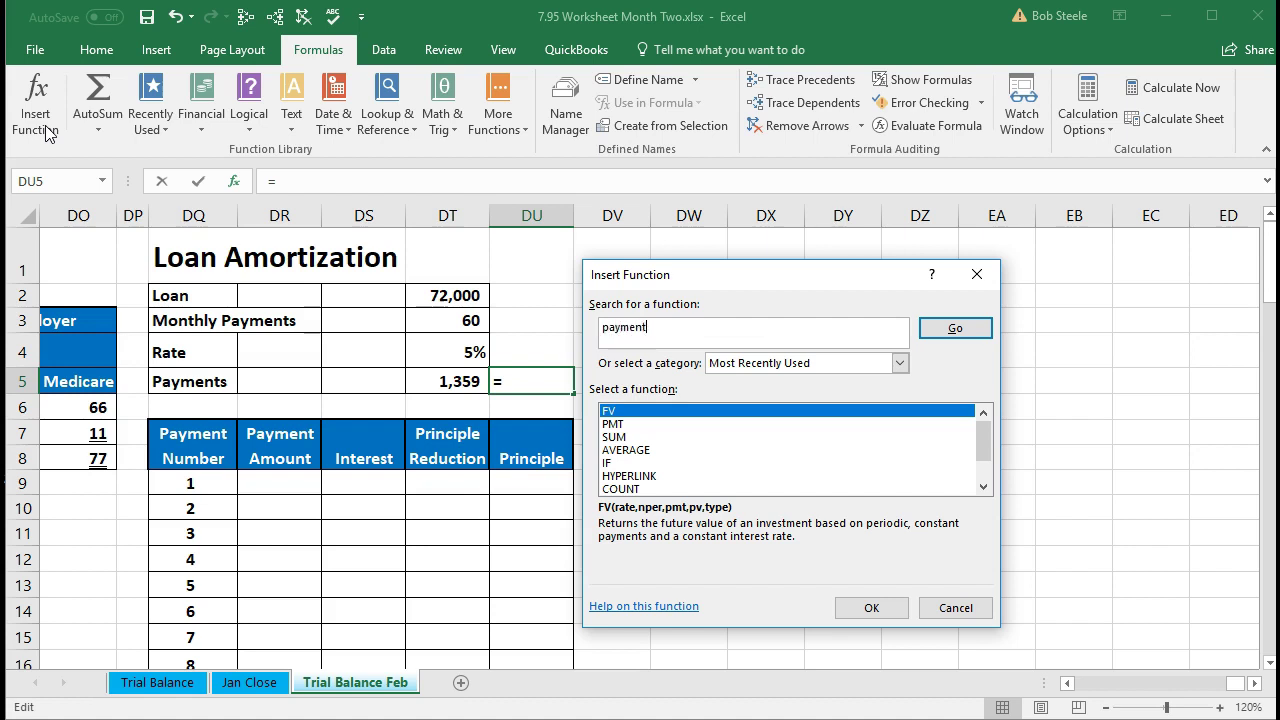
pyautogui.press('Return')
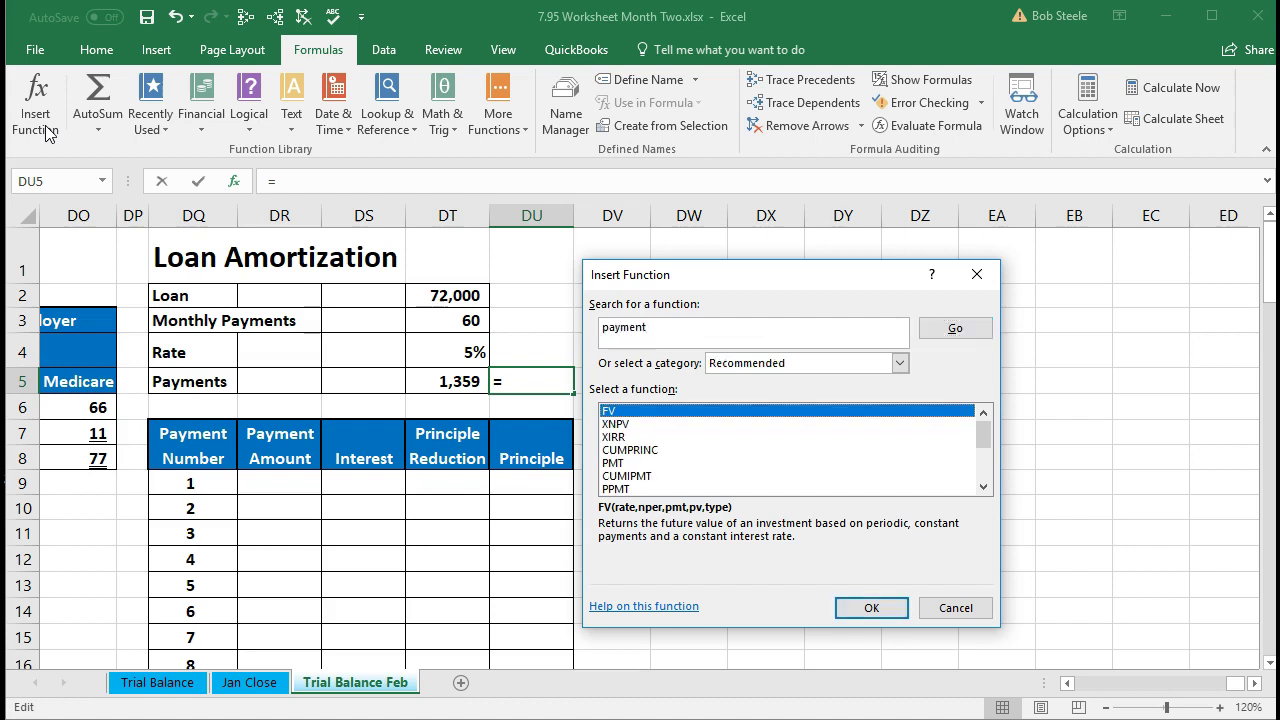
pyautogui.click(614, 463)
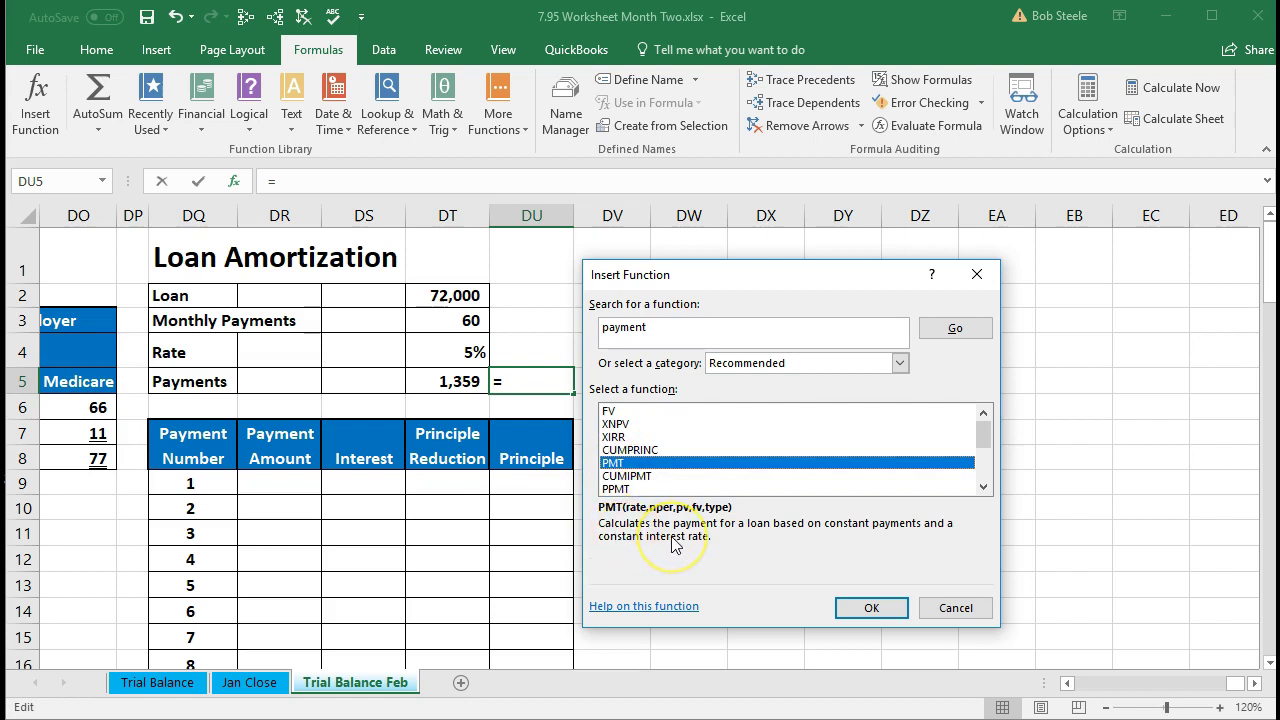
pyautogui.click(872, 609)
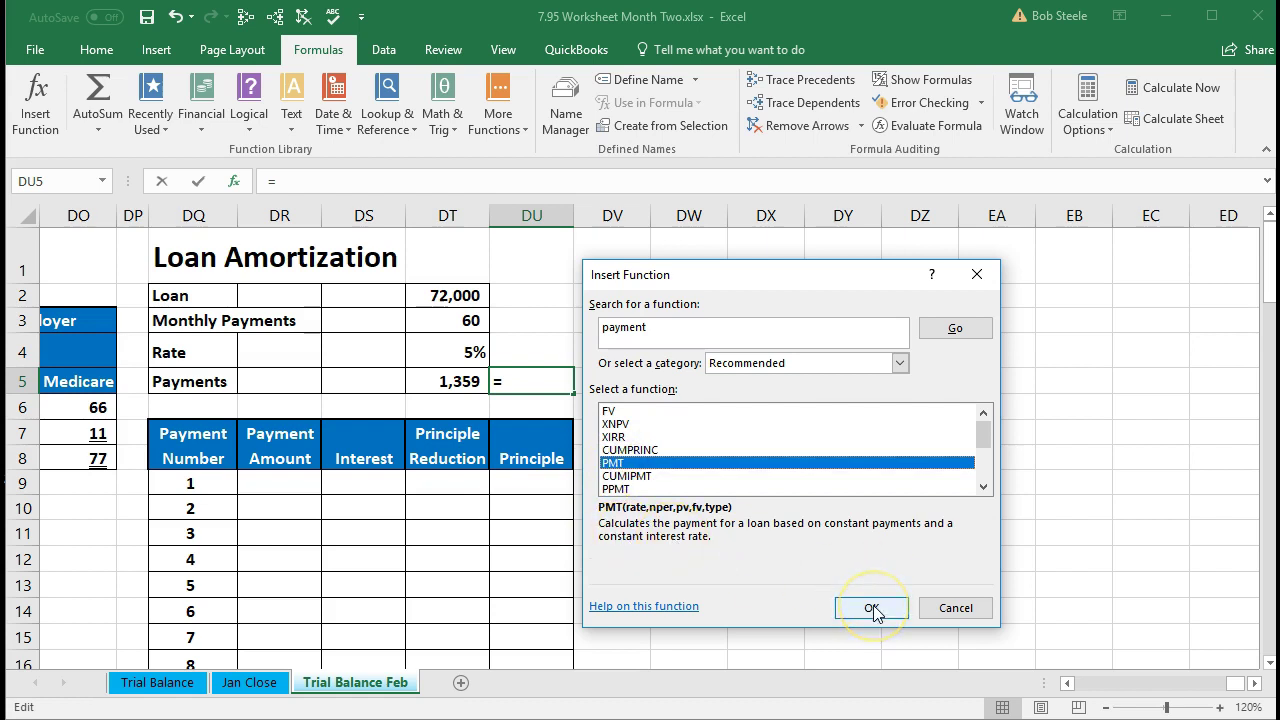
pyautogui.moveTo(729, 306); pyautogui.dragTo(811, 268)
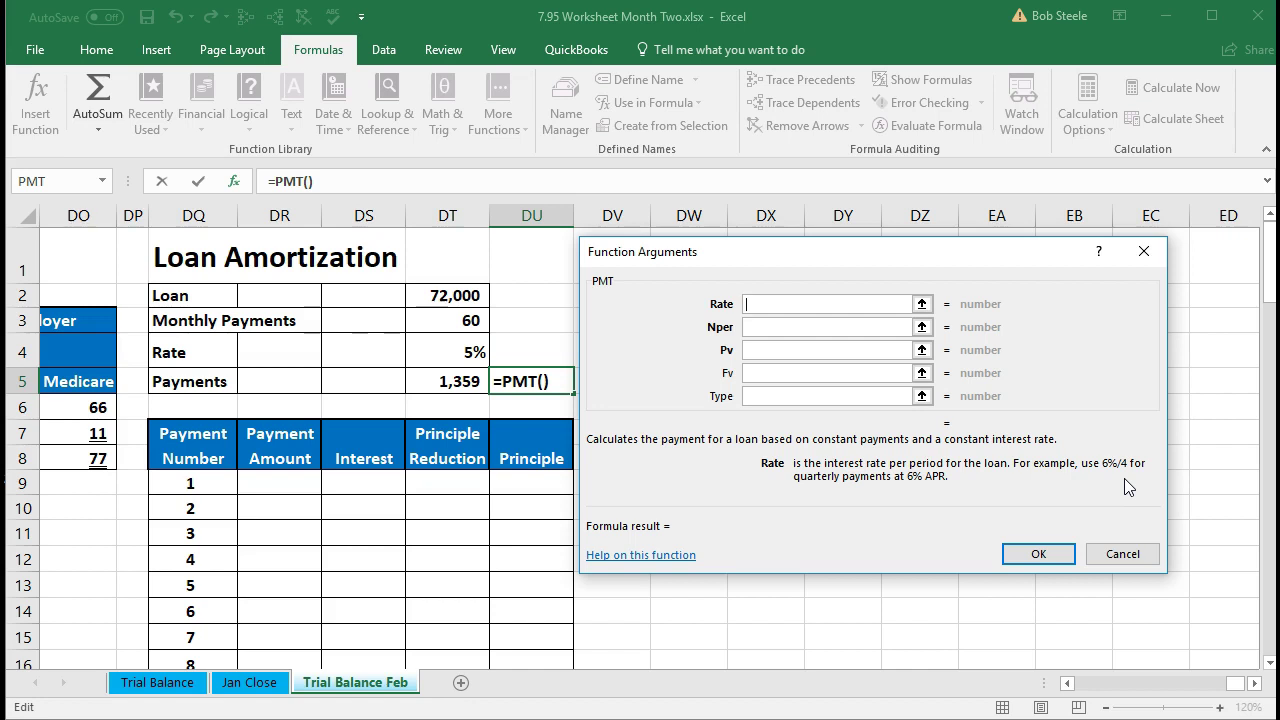
pyautogui.click(1144, 251)
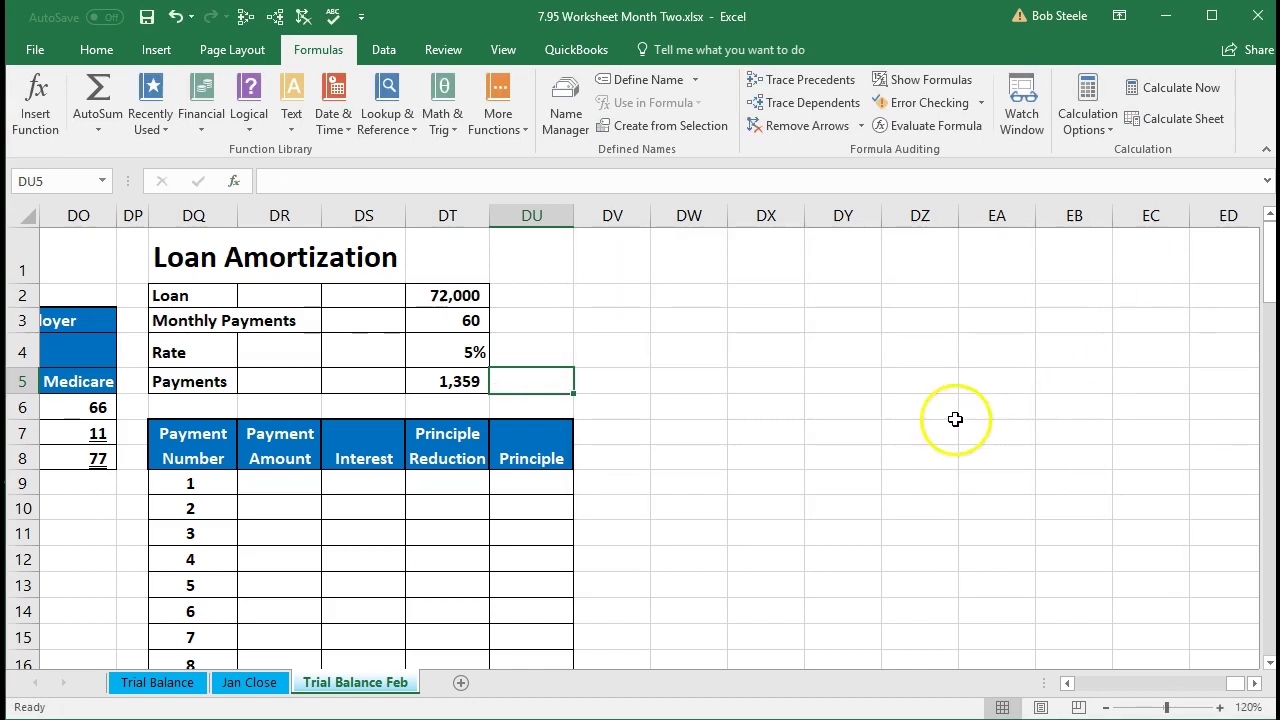
# Step: Fill in the amount of payment 1 in DR9 by linking it to the calculated payment with =DT5
pyautogui.click(470, 381)
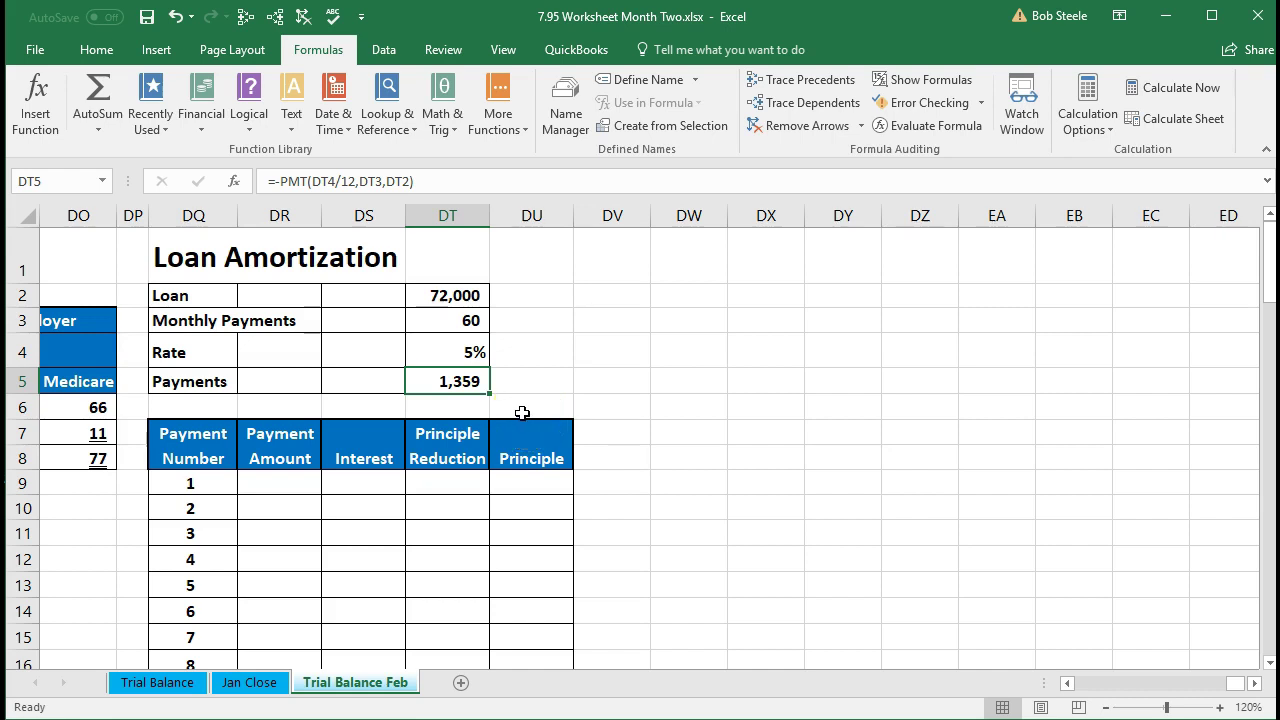
pyautogui.moveTo(386, 457); pyautogui.dragTo(433, 483)
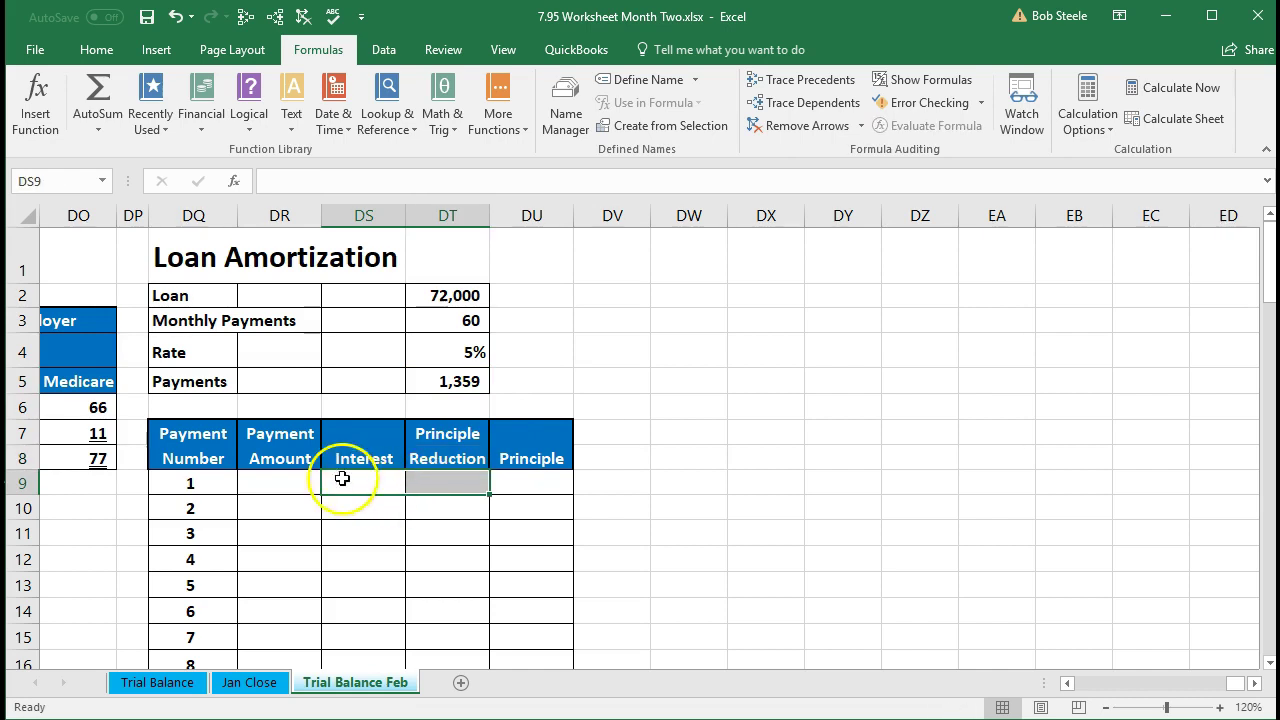
pyautogui.click(289, 481)
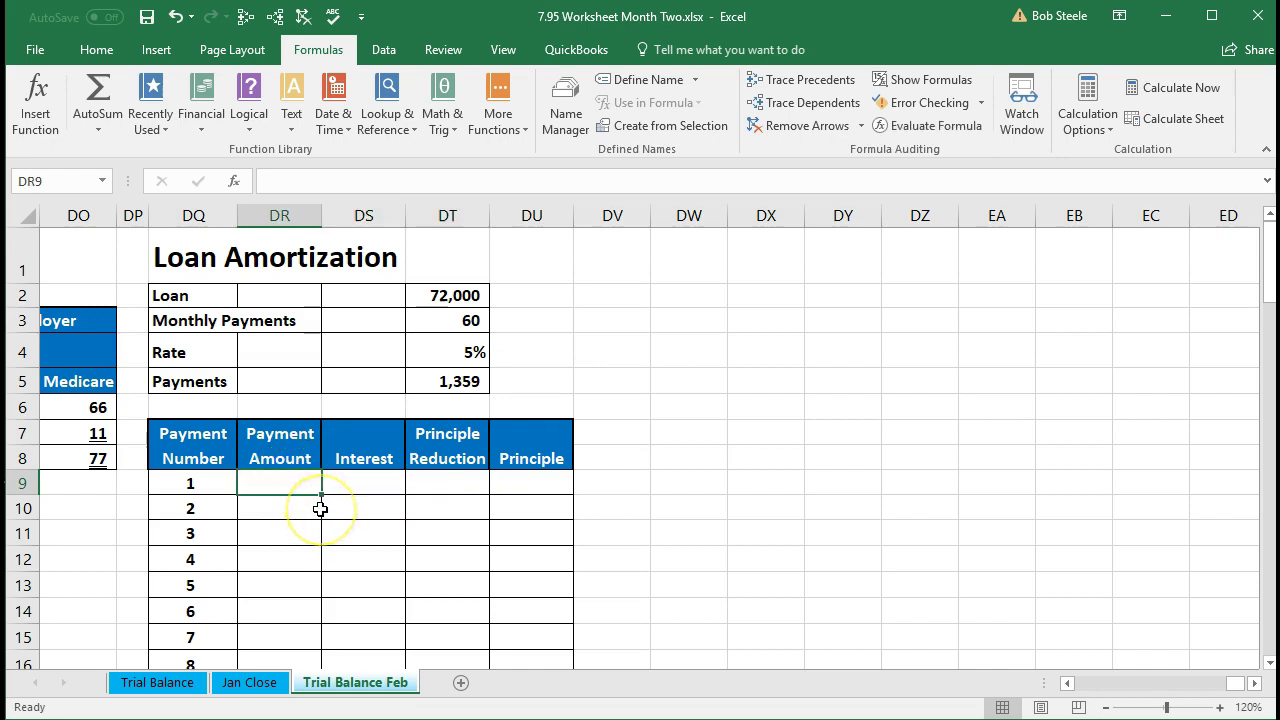
pyautogui.write('=')
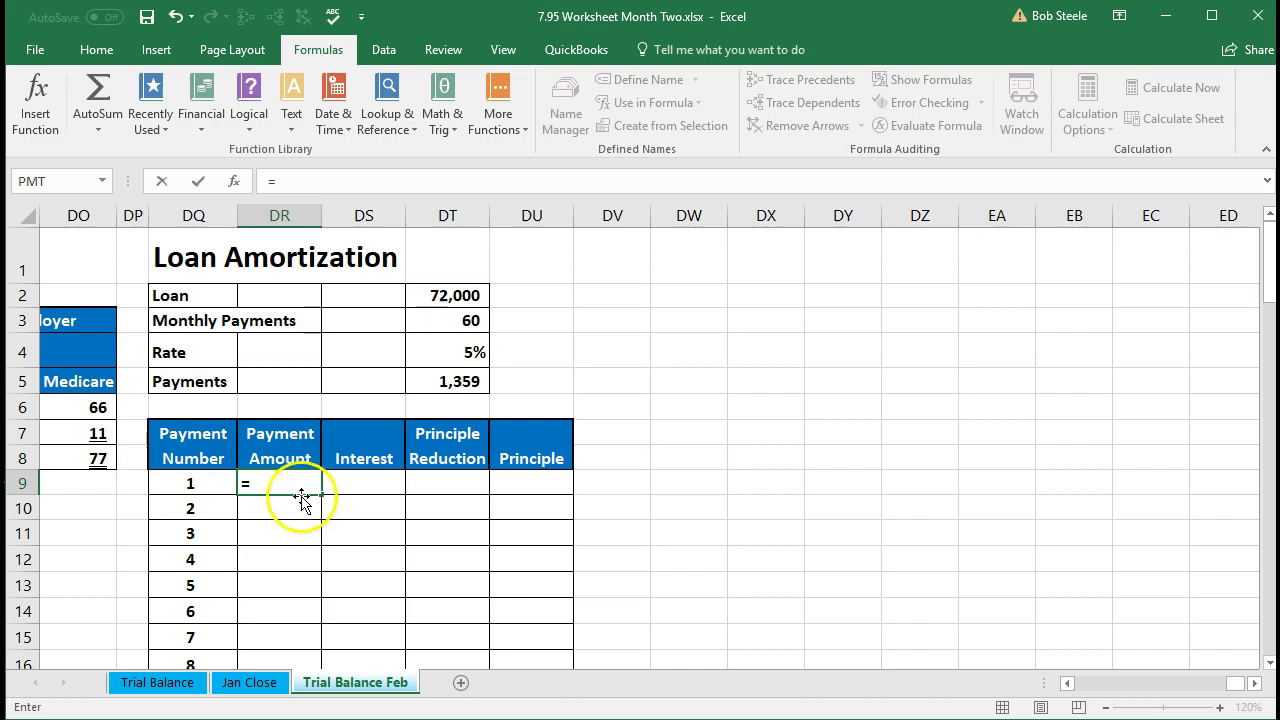
pyautogui.click(448, 381)
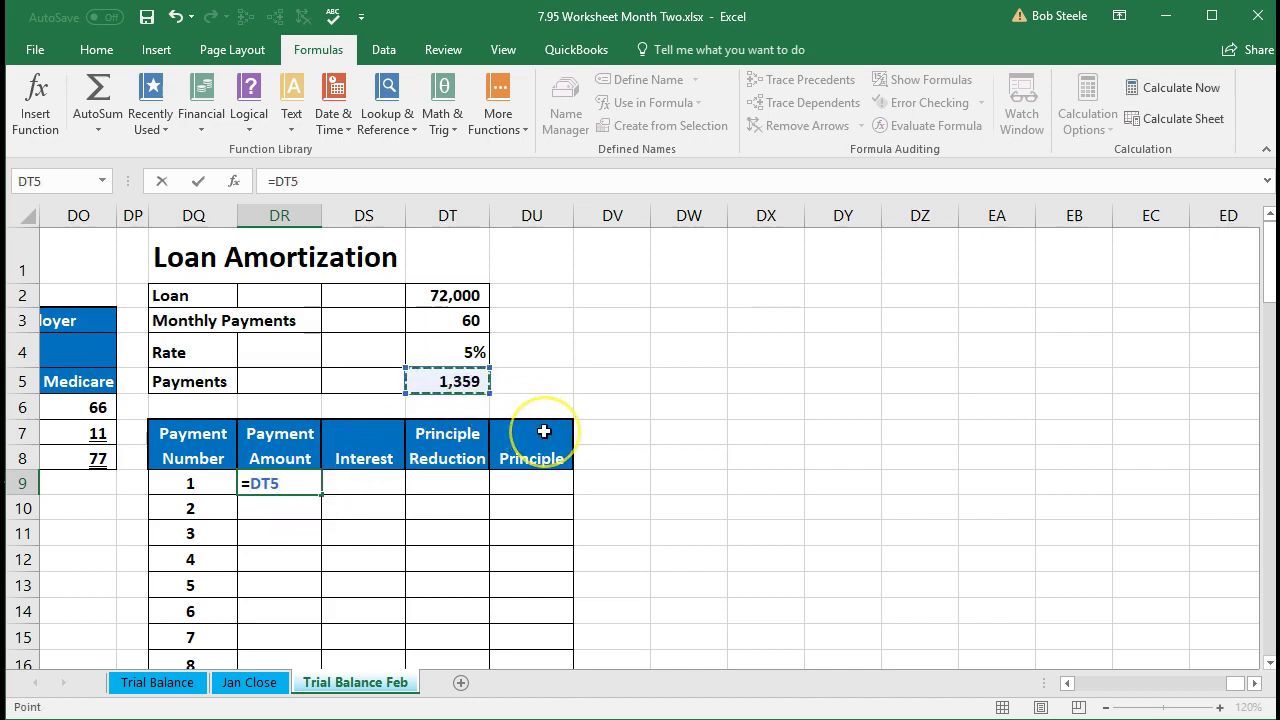
pyautogui.press('Return')
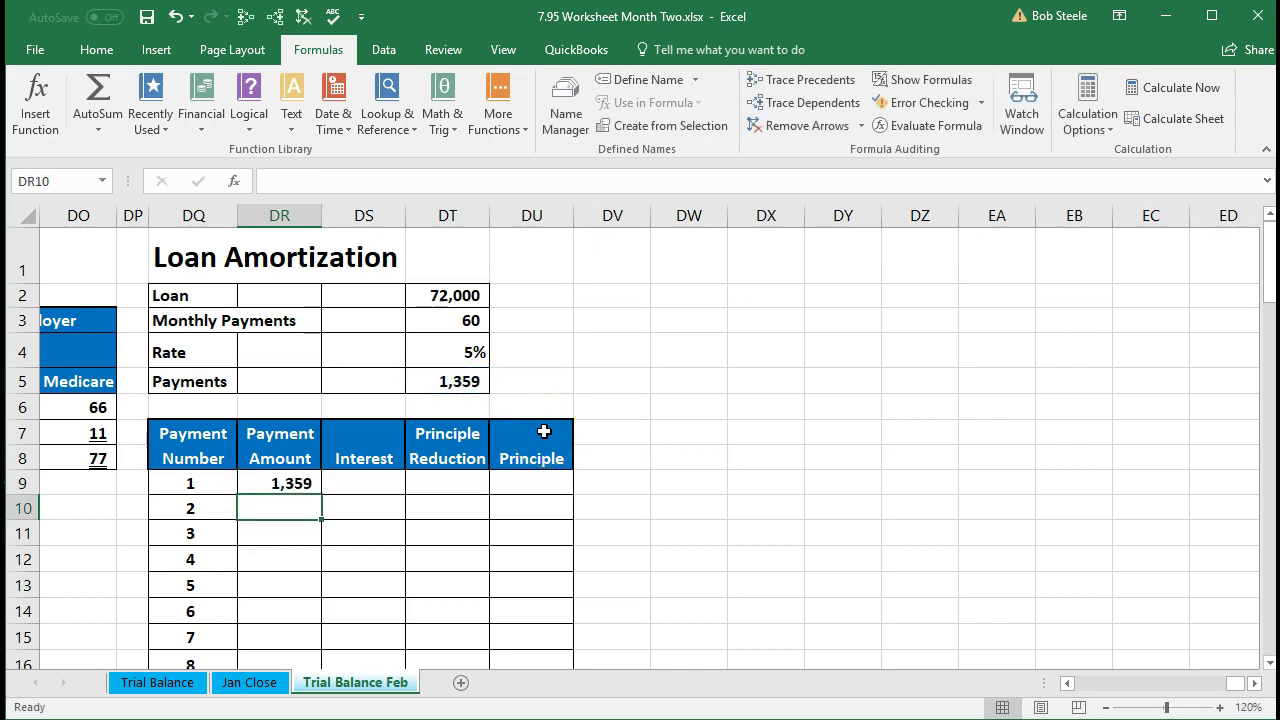
# Step: Work out the first month's interest in Calculator by multiplying 72,000 by .05 and dividing by 12
pyautogui.click(366, 480)
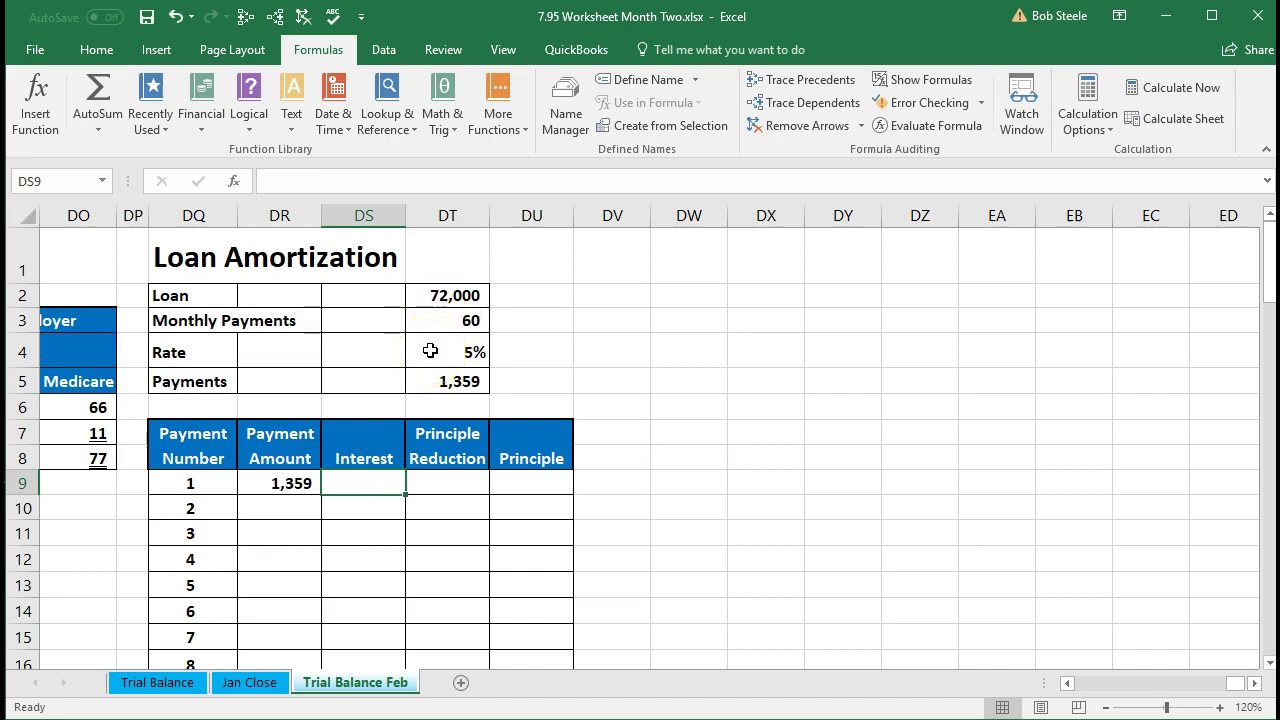
pyautogui.press('XF86Calculator')
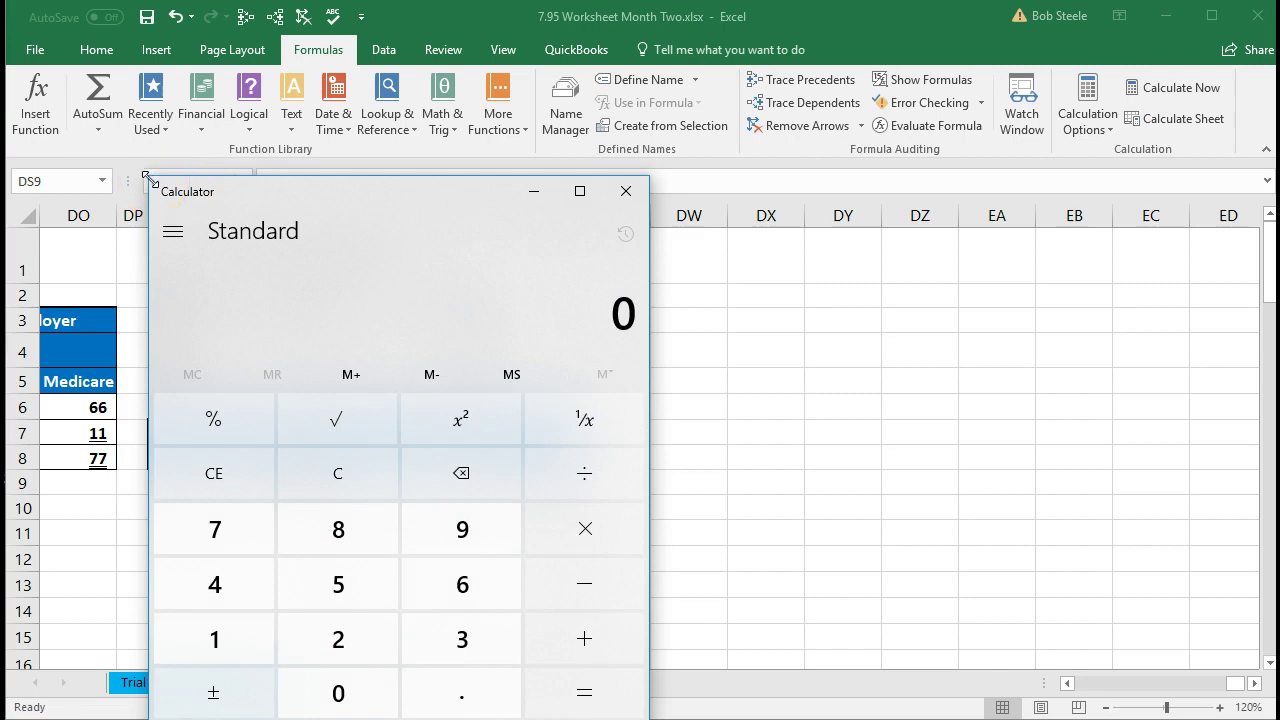
pyautogui.moveTo(151, 178); pyautogui.dragTo(330, 226)
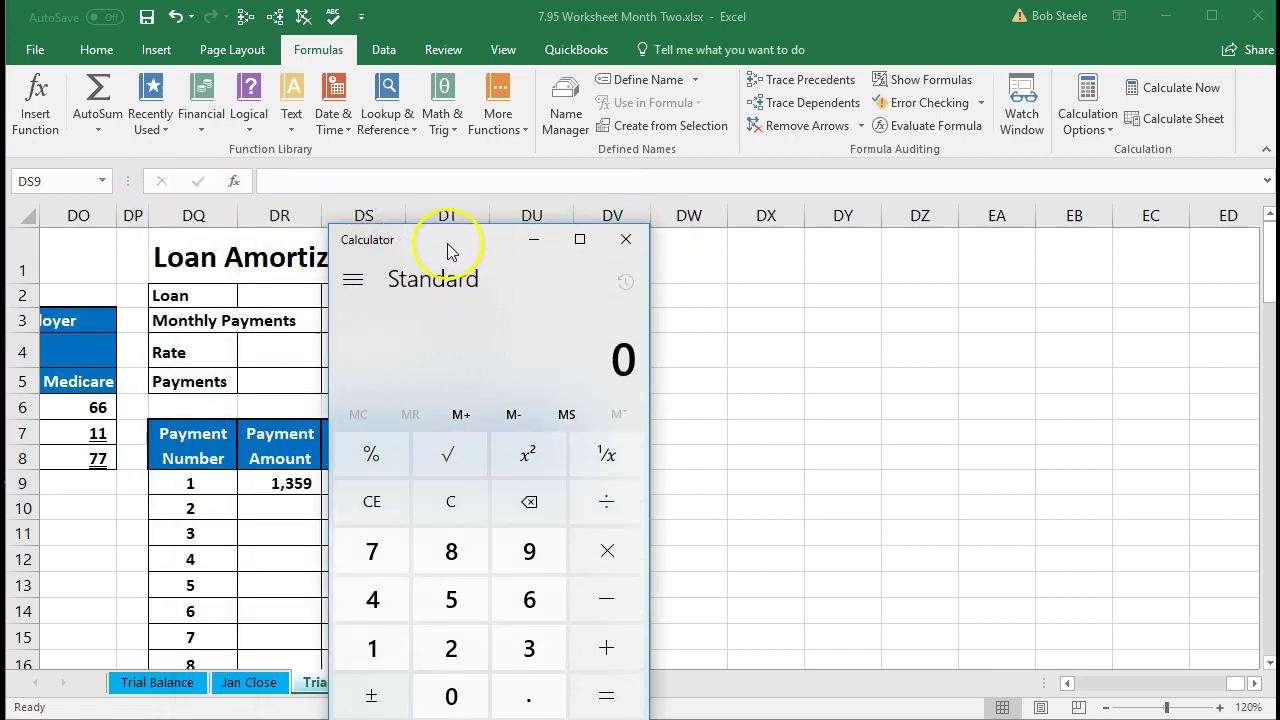
pyautogui.moveTo(451, 251); pyautogui.dragTo(777, 234)
pyautogui.write('72')
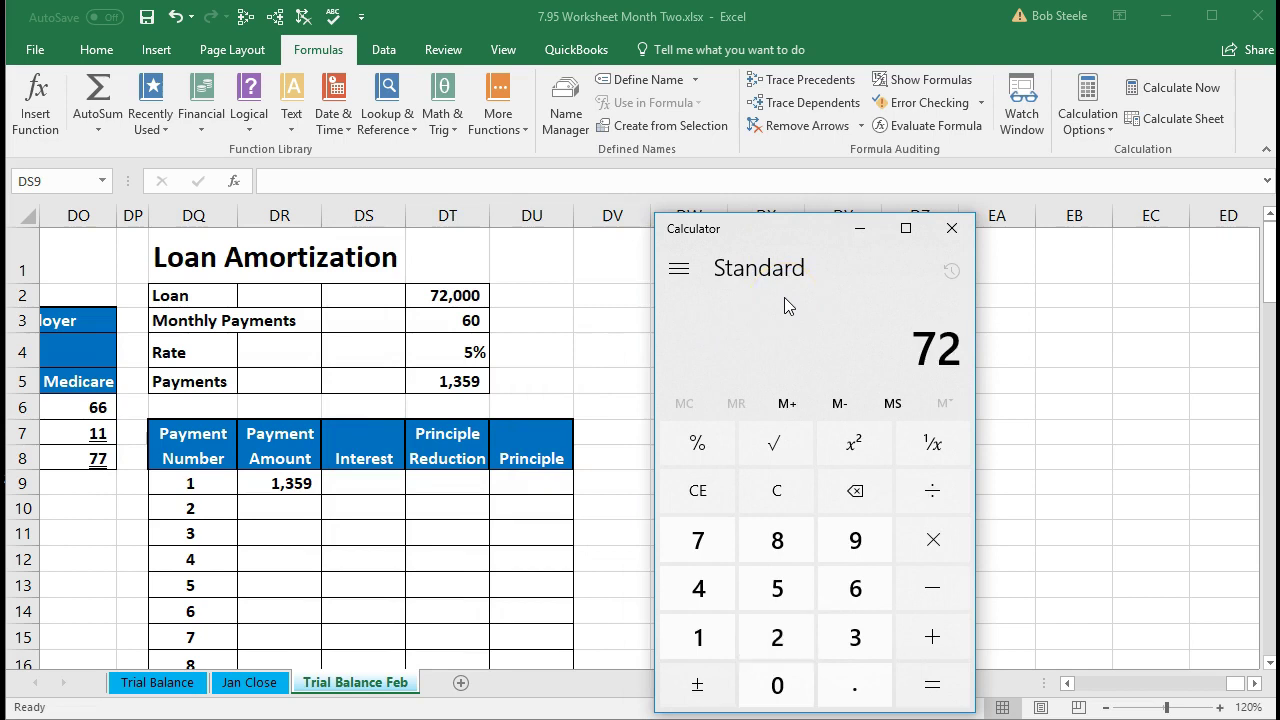
pyautogui.write('000*.05')
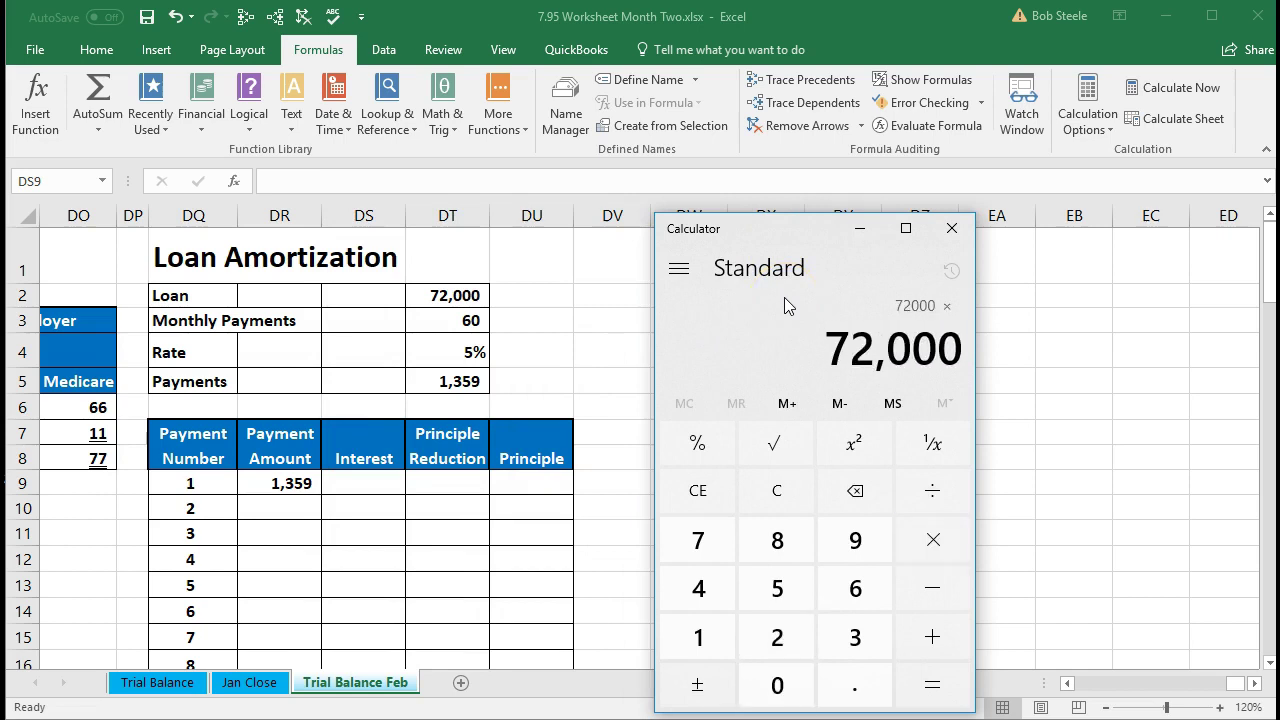
pyautogui.press('Return')
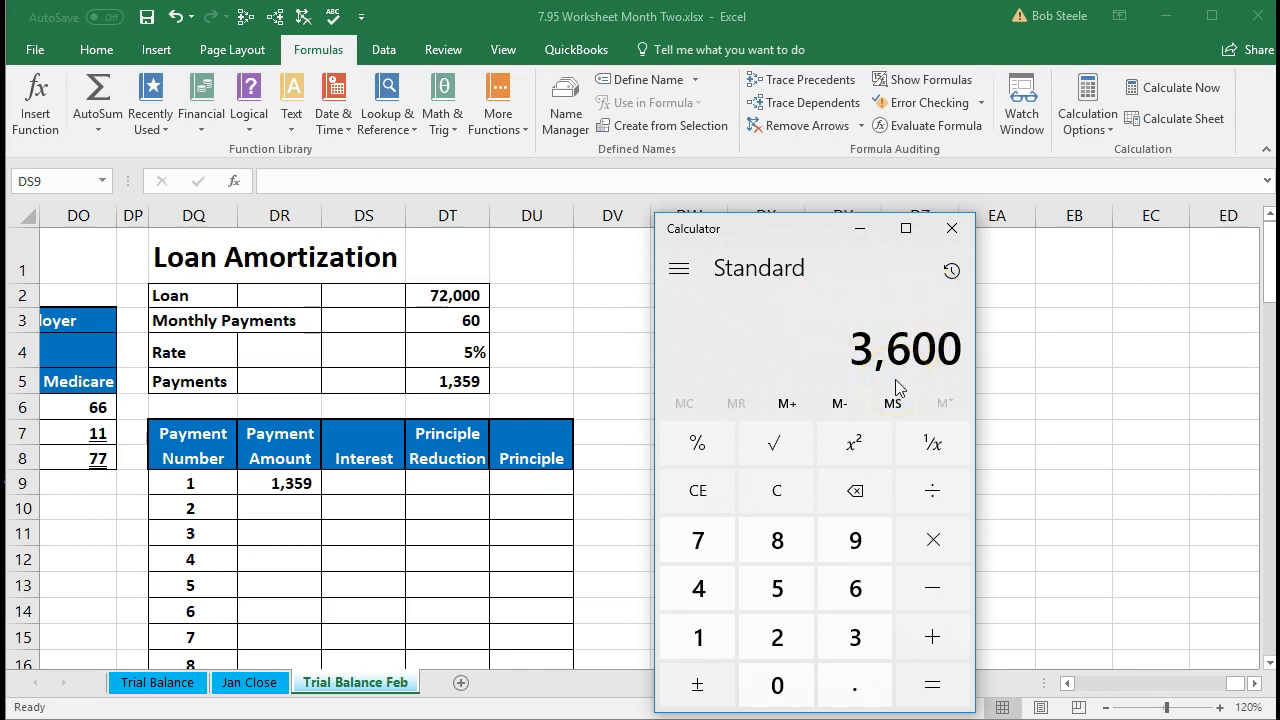
pyautogui.press('/')
pyautogui.write('12')
pyautogui.press('Return')
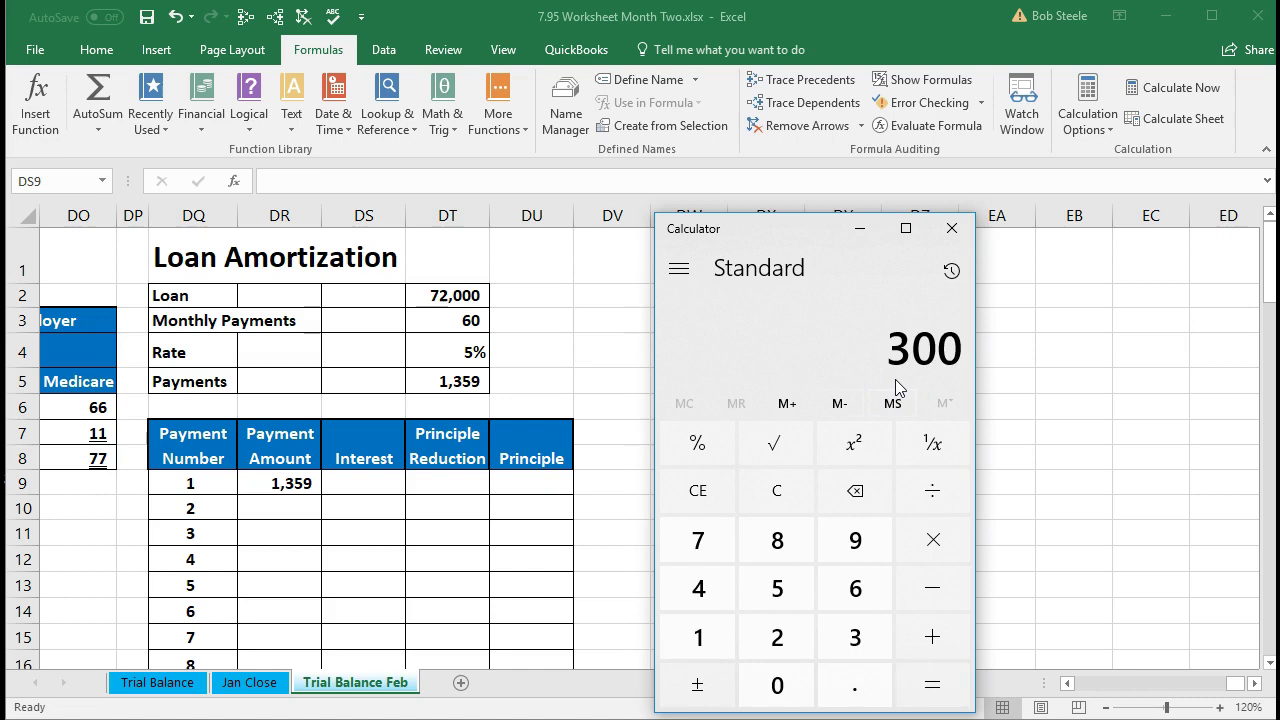
# Step: Back in the Excel worksheet, calculate the interest for payment 1 in DS9 with the formula =DT2*DT4/12
pyautogui.click(492, 480)
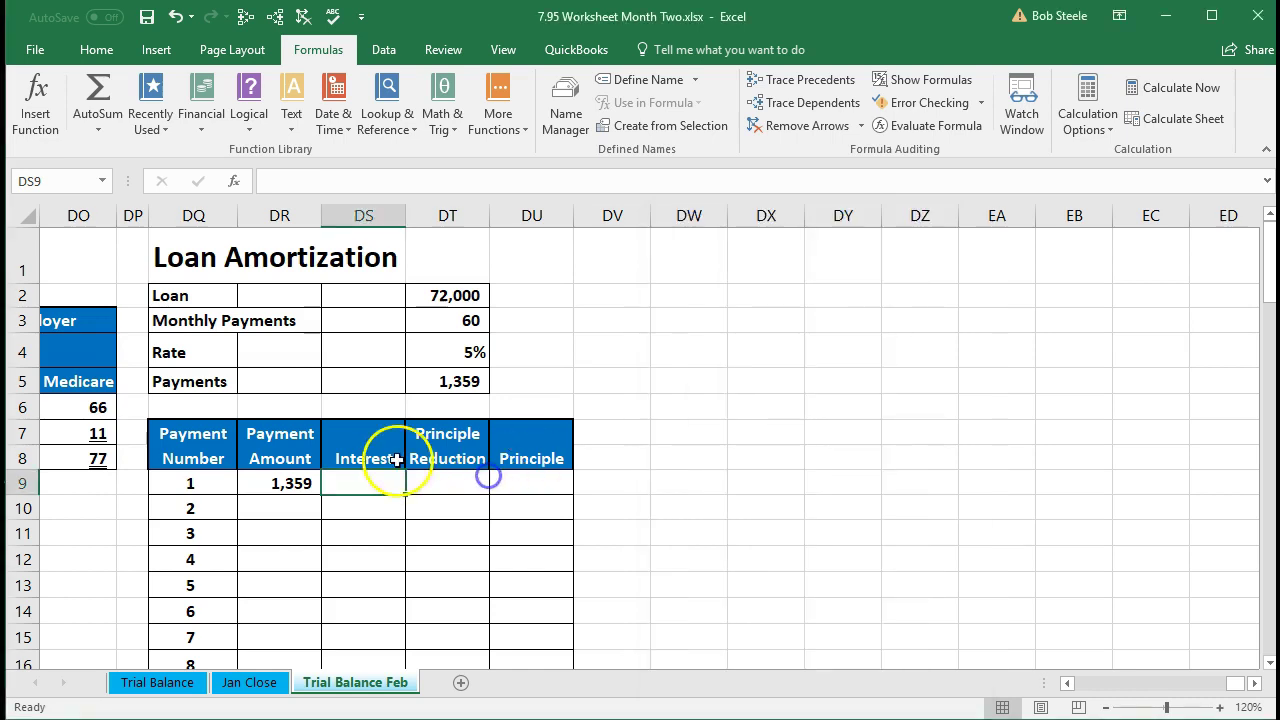
pyautogui.write('=')
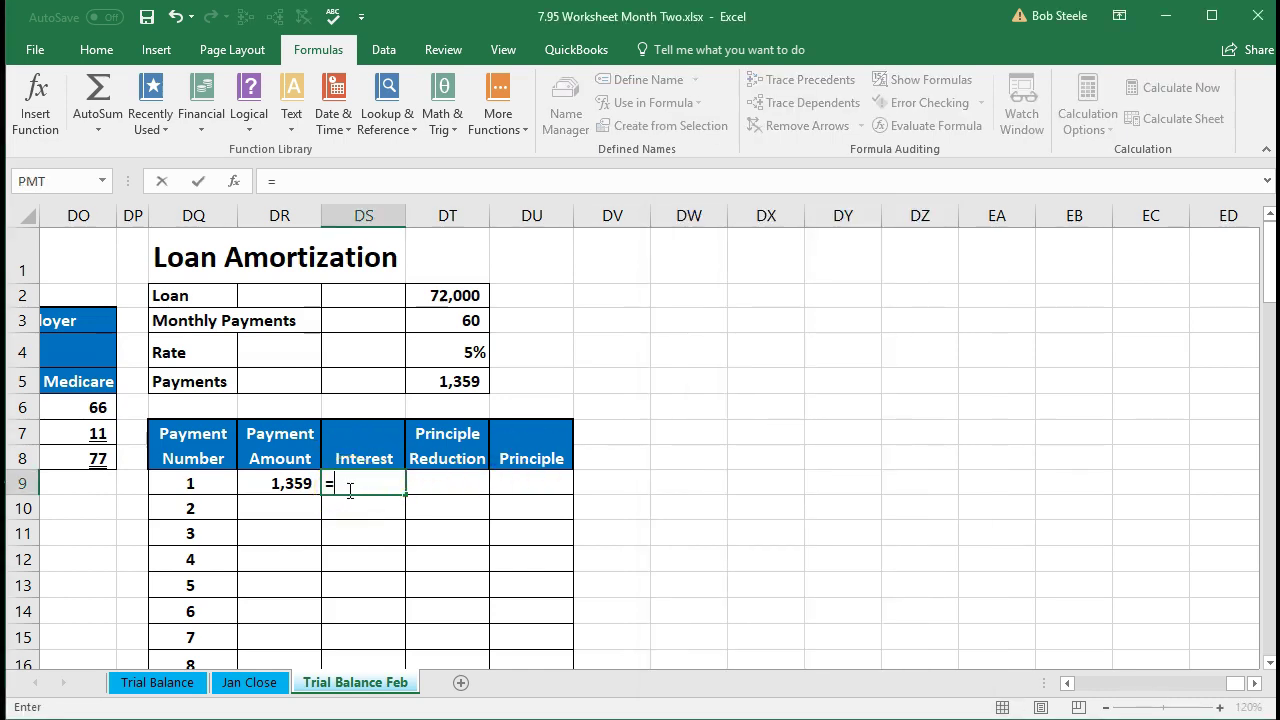
pyautogui.click(439, 296)
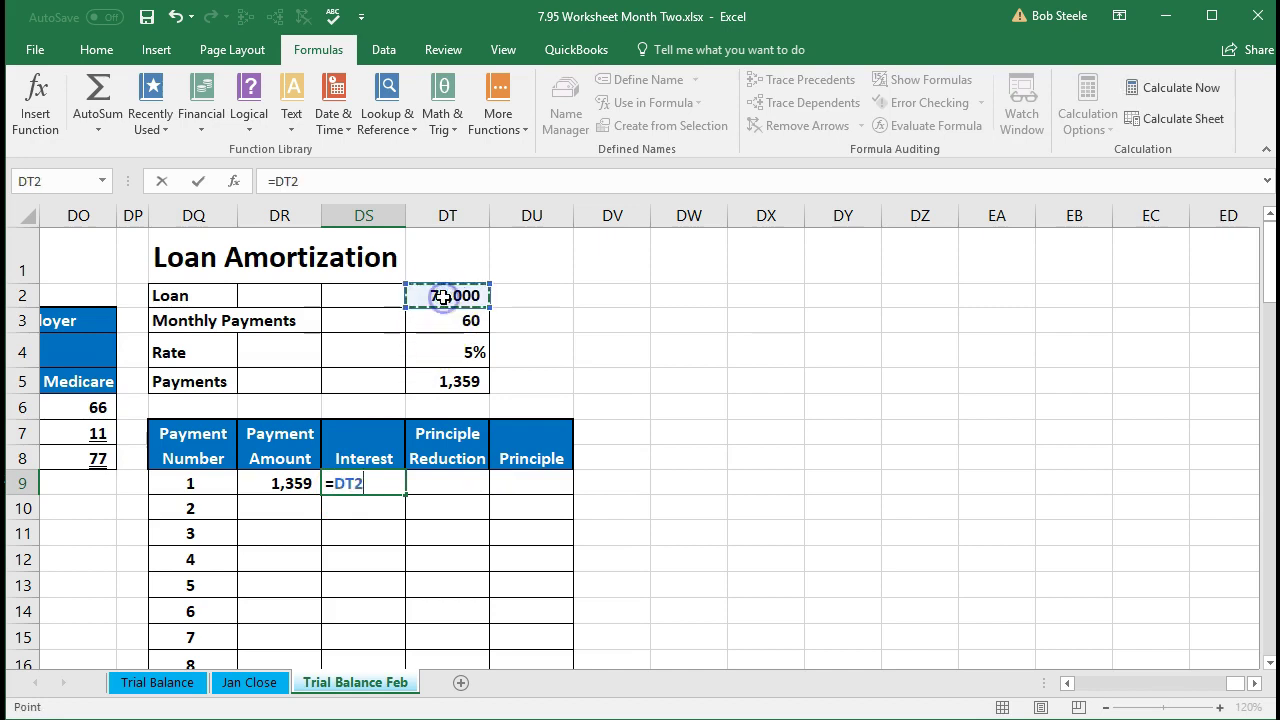
pyautogui.write('*')
pyautogui.click(449, 351)
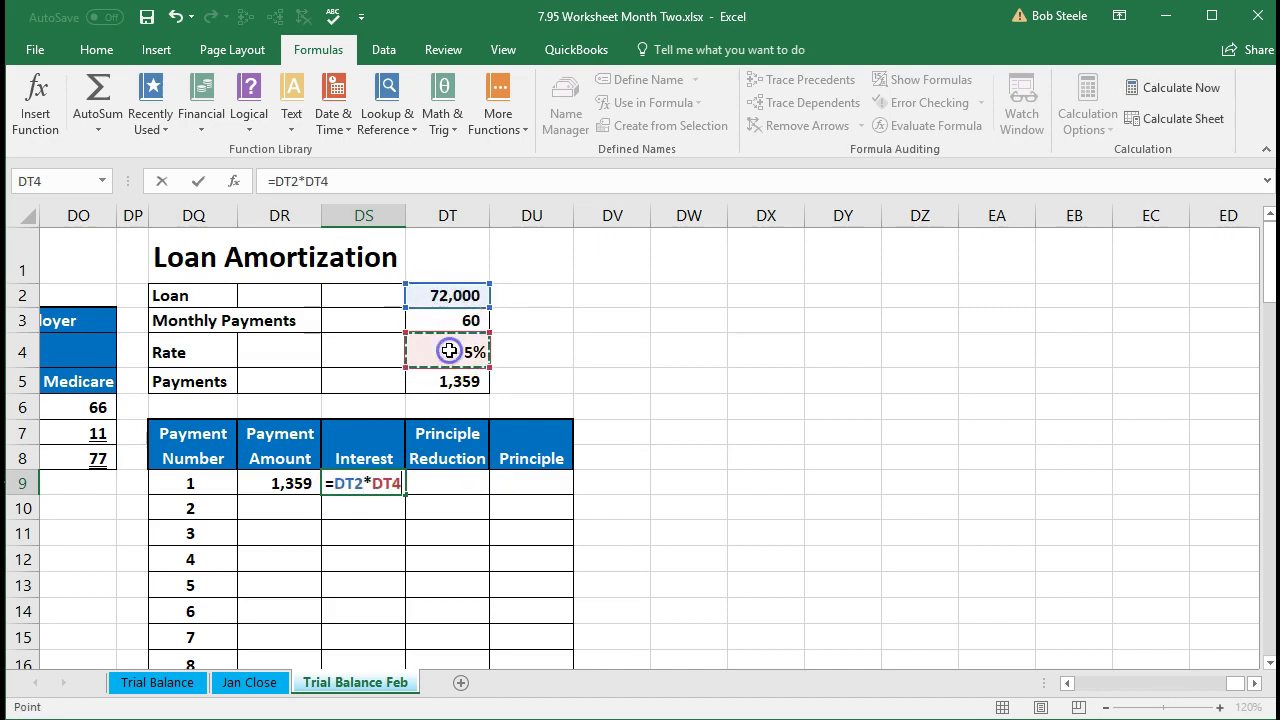
pyautogui.write('/12')
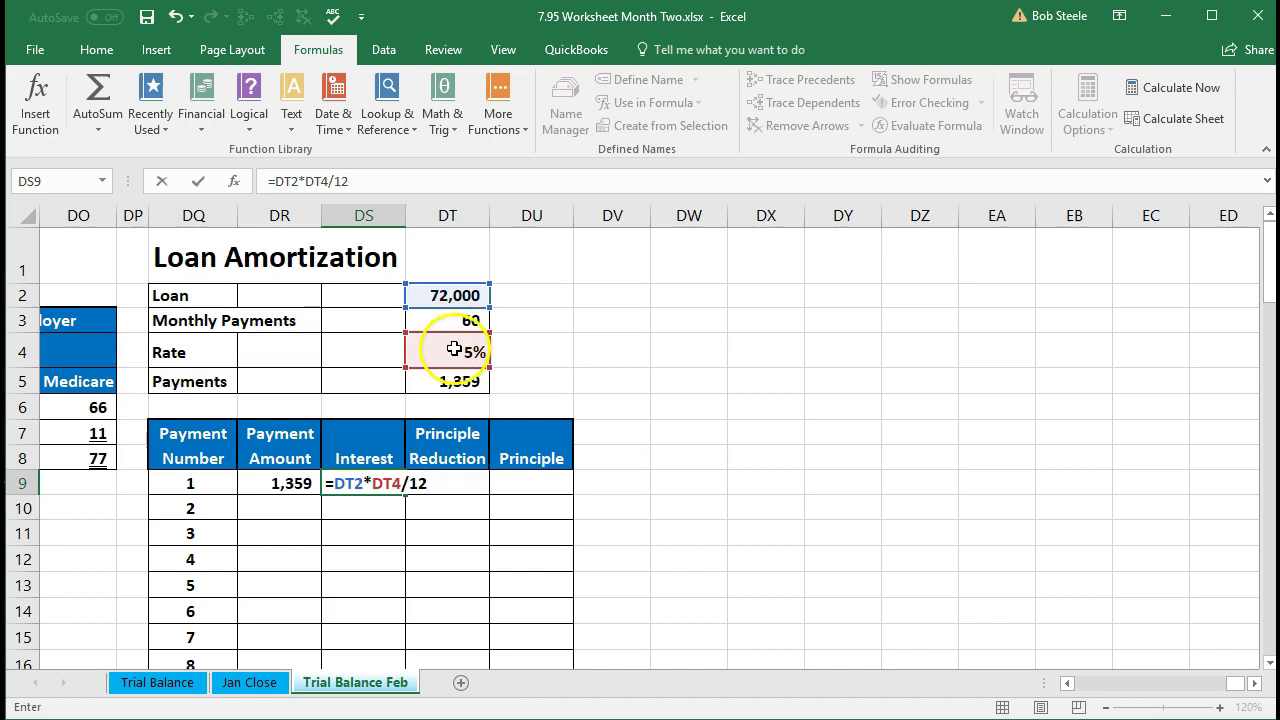
pyautogui.press('Return')
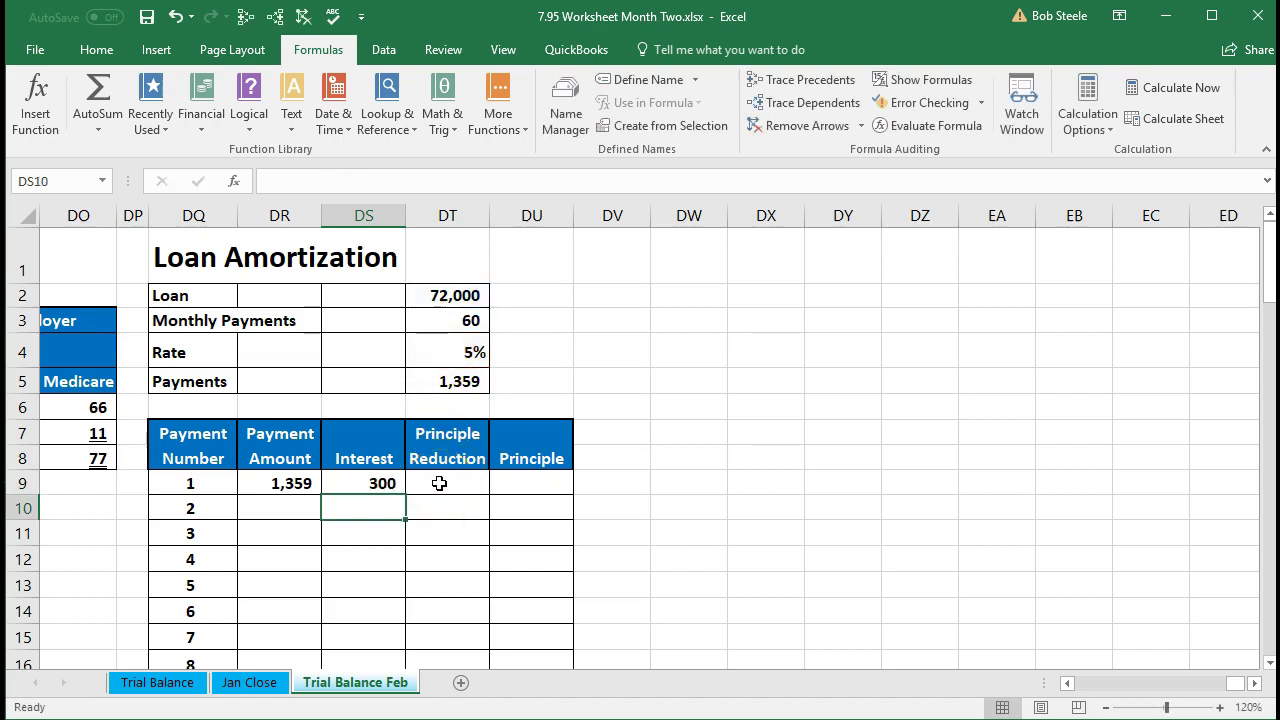
# Step: Calculate the principle reduction for payment 1 in DT9 as payment amount minus interest, with the formula =DR9-DS9
pyautogui.press('Right')
pyautogui.press('Up')
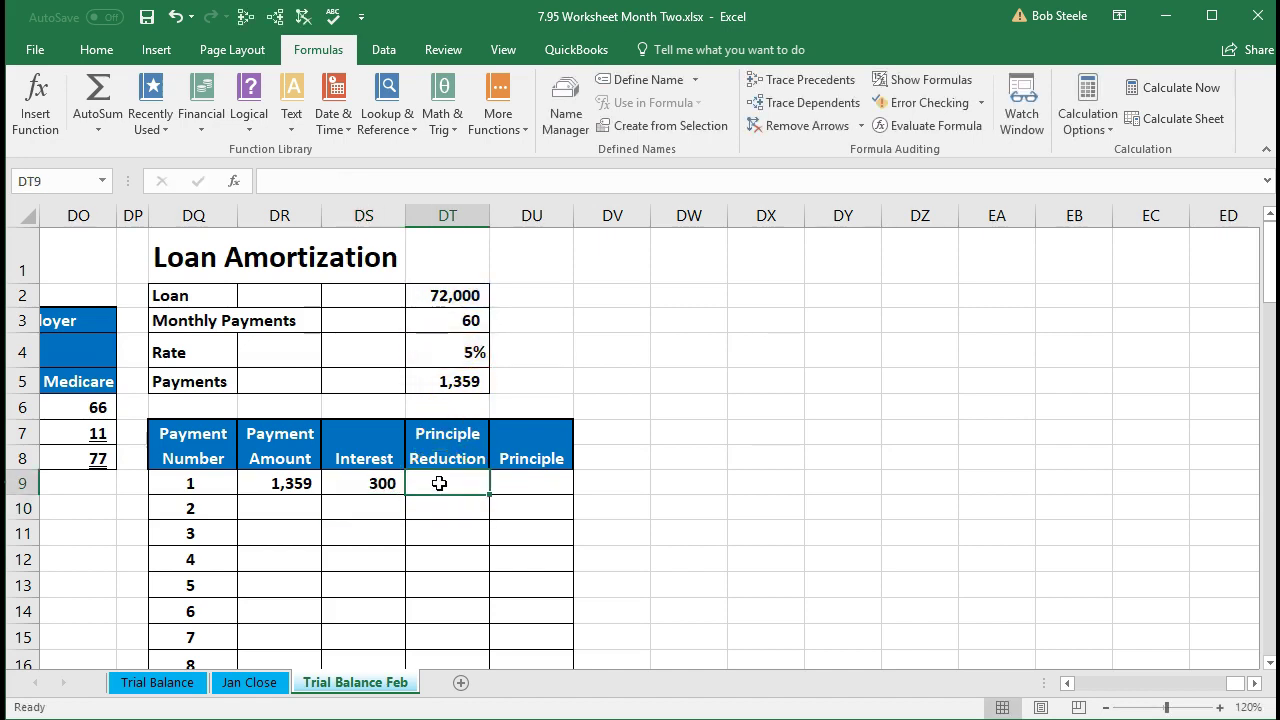
pyautogui.click(280, 486)
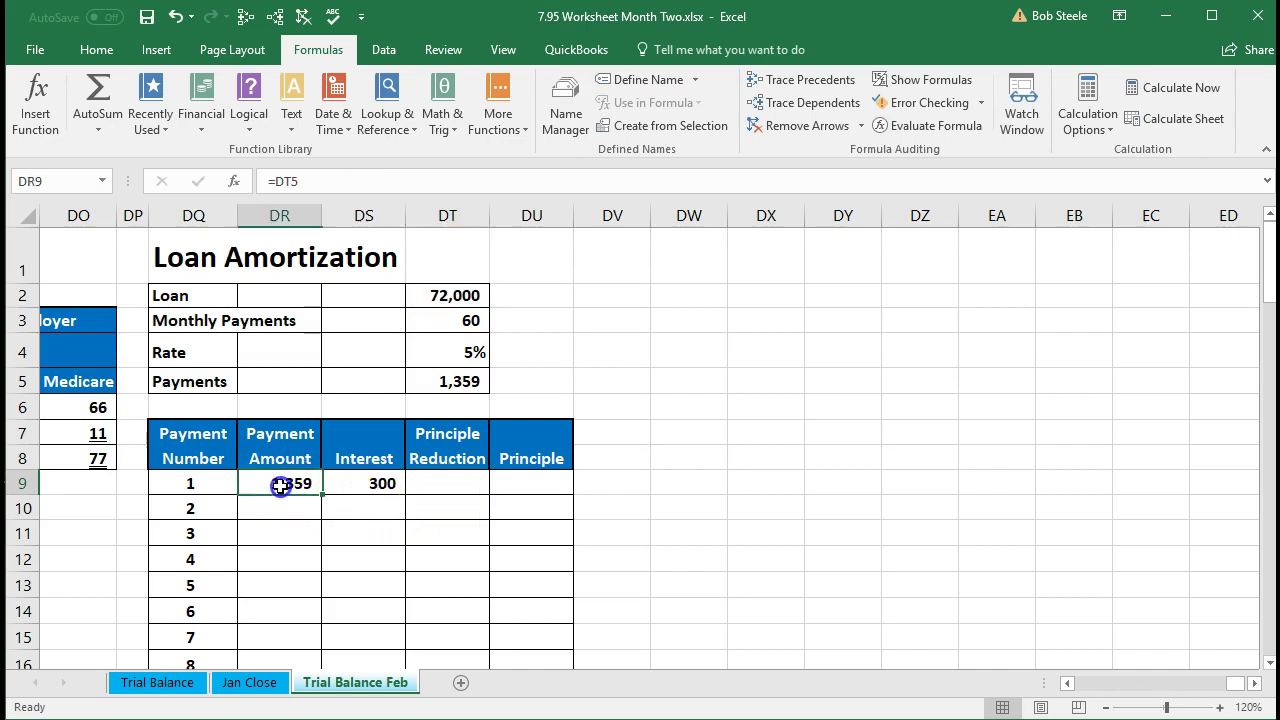
pyautogui.click(358, 487)
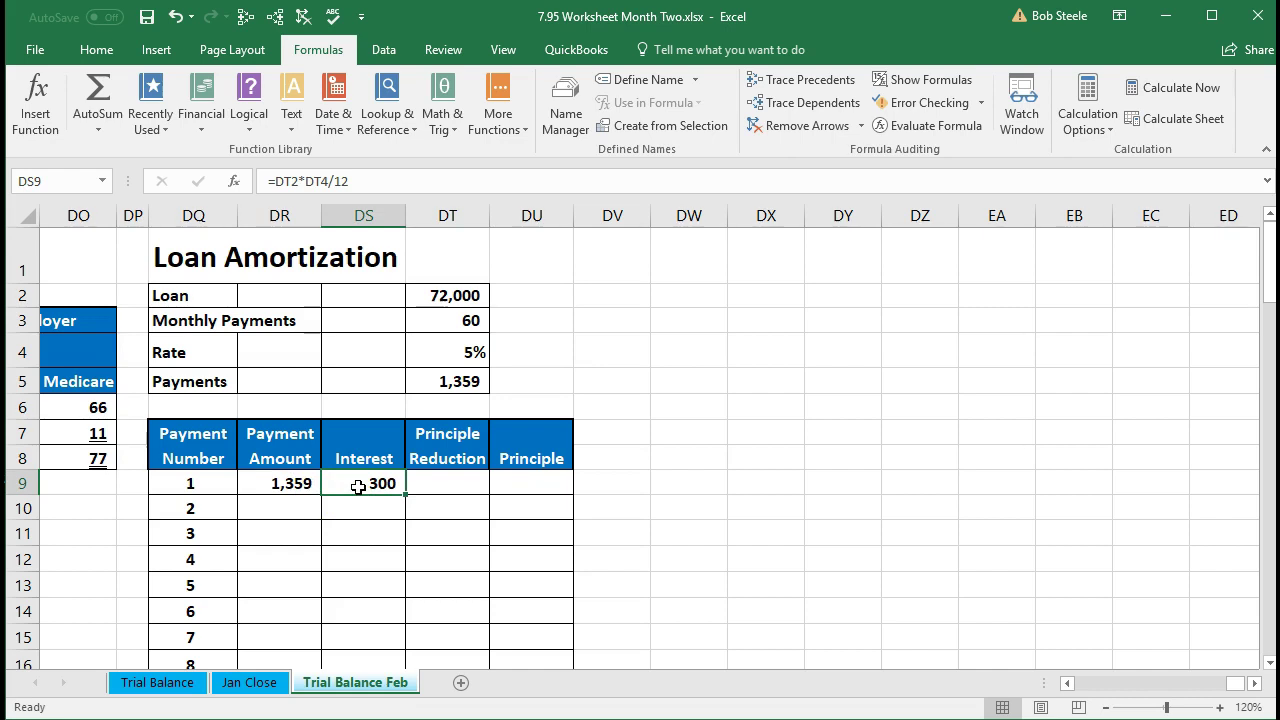
pyautogui.click(436, 487)
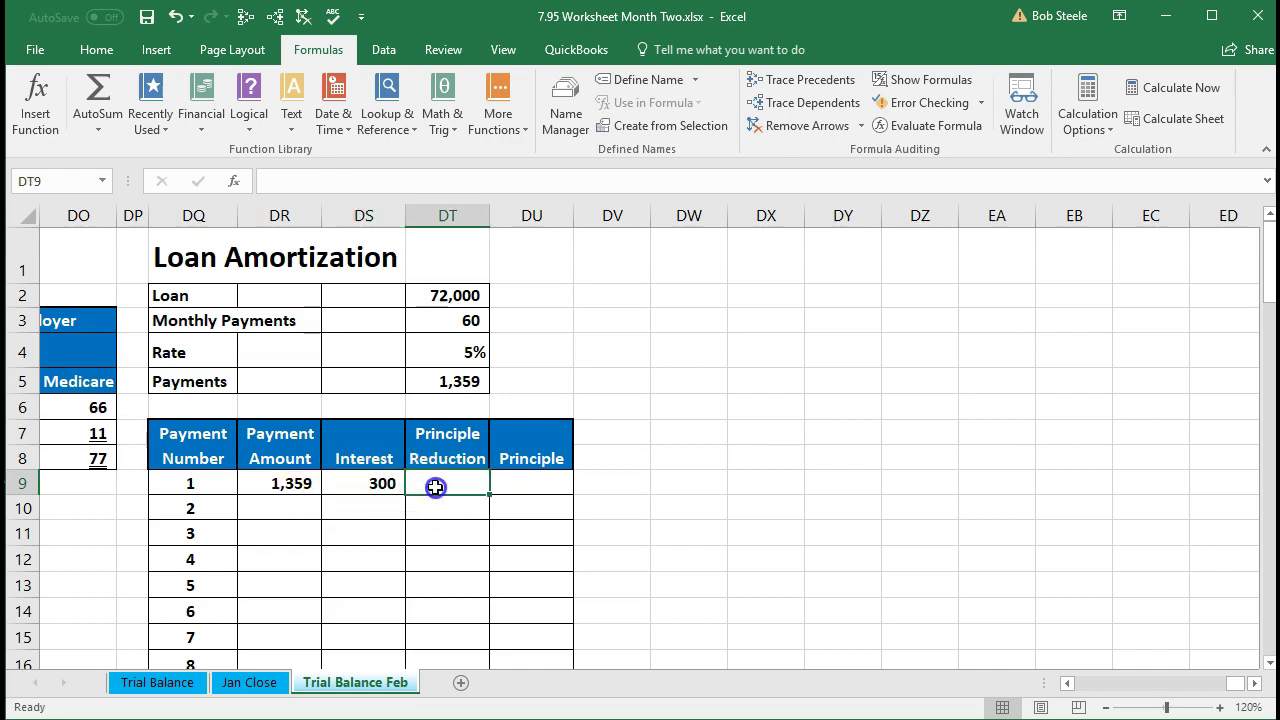
pyautogui.write('=')
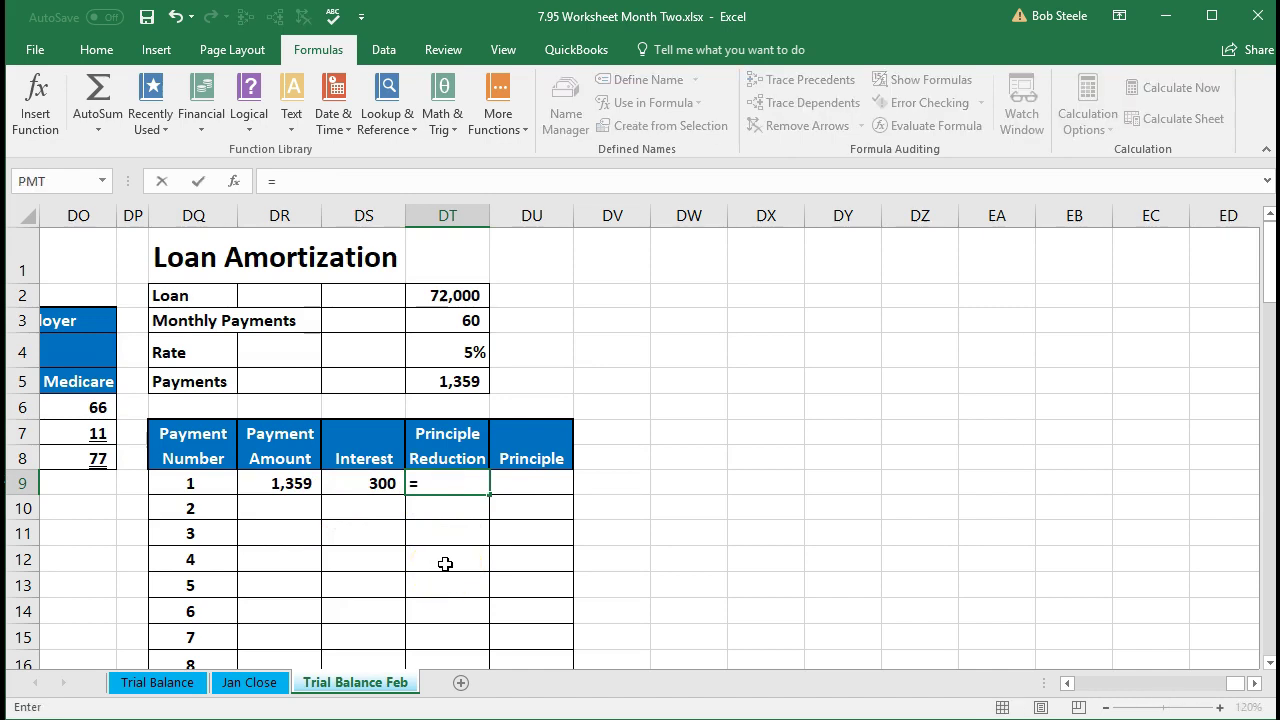
pyautogui.click(295, 485)
pyautogui.write('-')
pyautogui.click(380, 483)
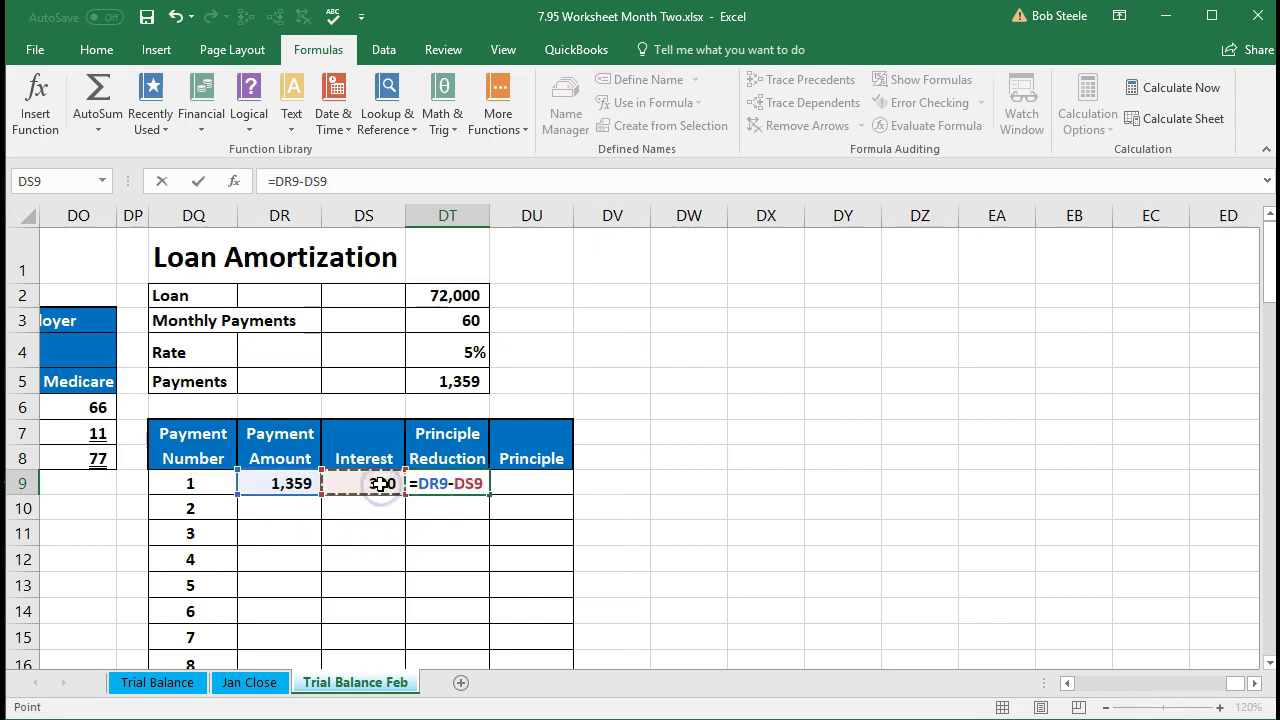
pyautogui.press('Return')
pyautogui.press('Right')
pyautogui.press('Up')
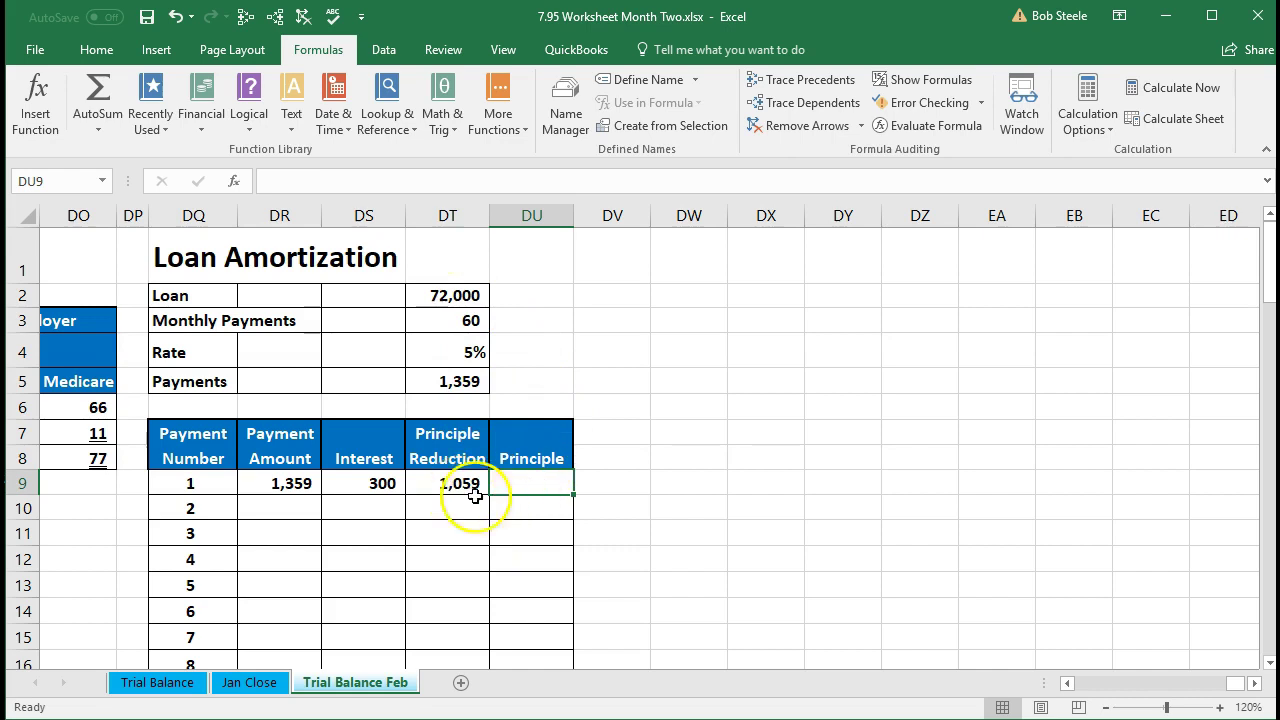
# Step: Calculate the remaining principle after payment 1 in DU9 as loan minus principle reduction, with the formula =DT2-DT9
pyautogui.write('=')
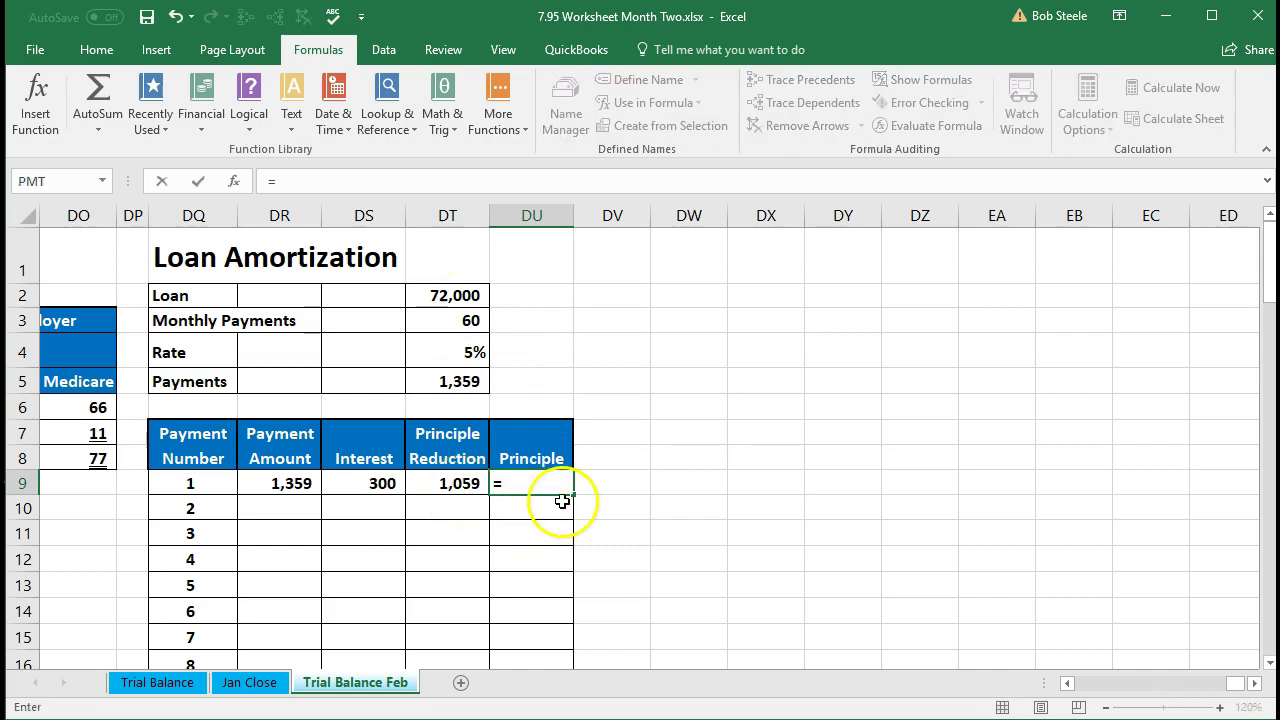
pyautogui.click(458, 300)
pyautogui.write('-')
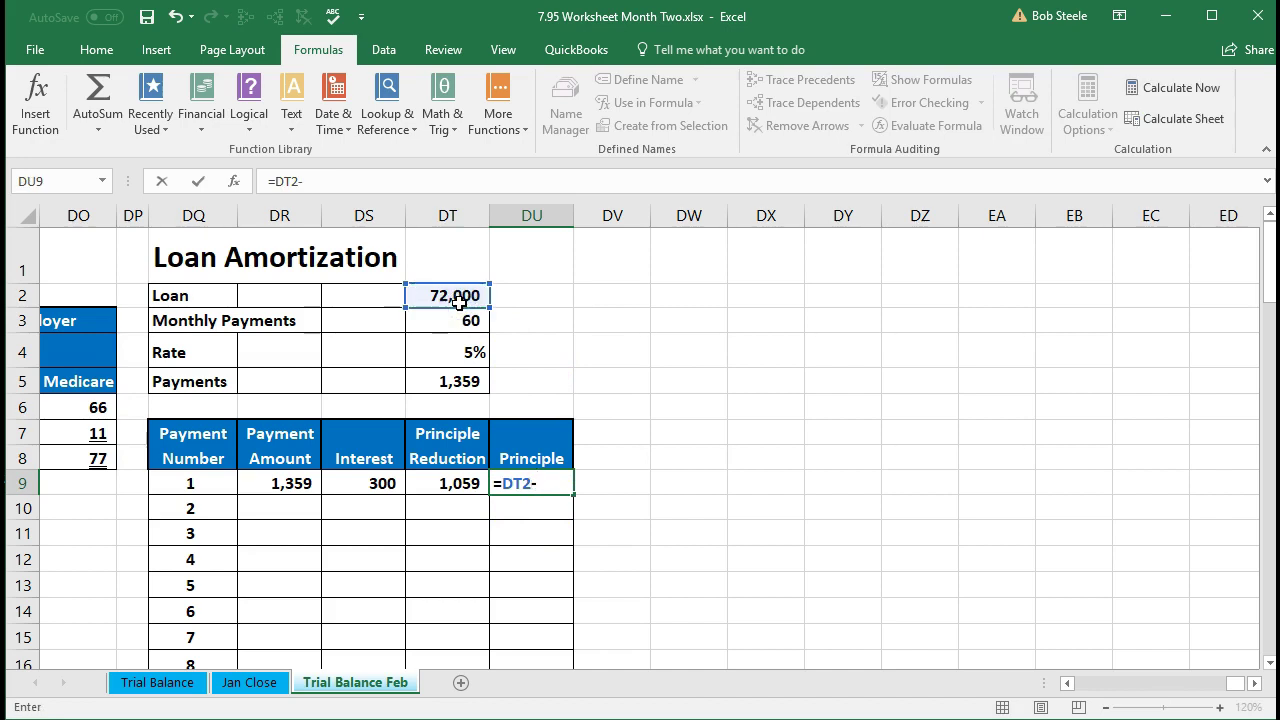
pyautogui.click(445, 490)
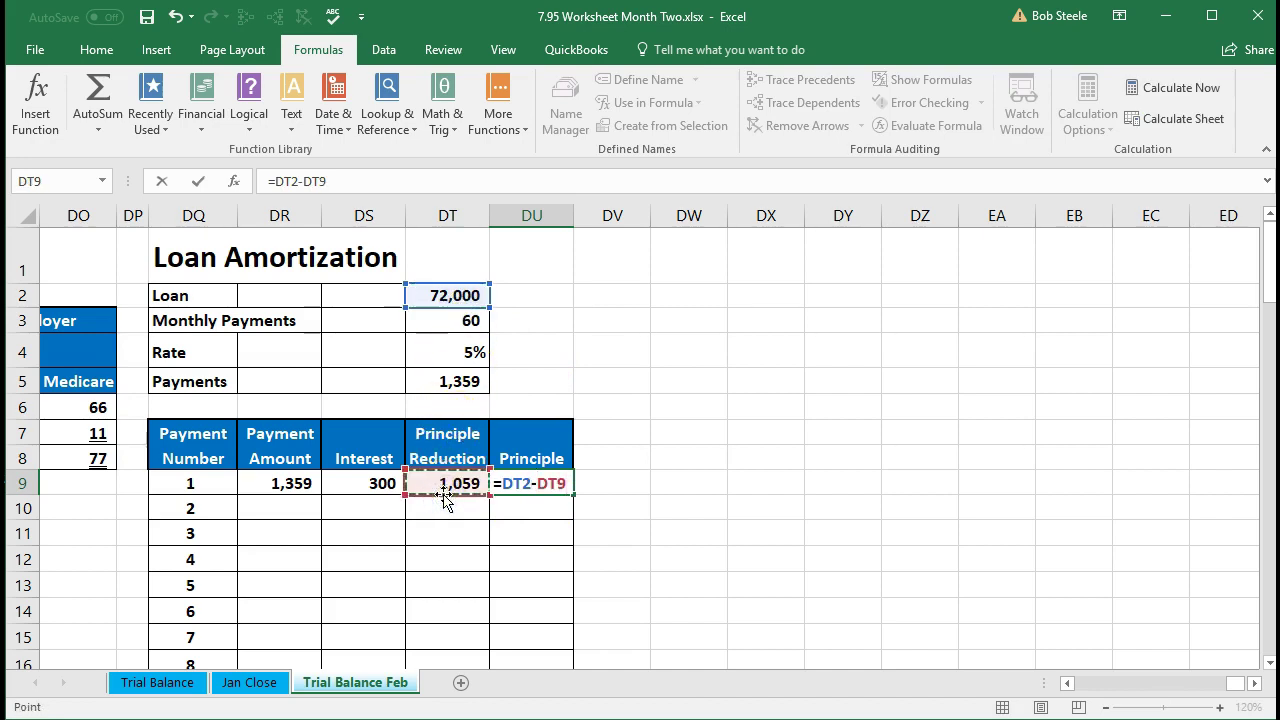
pyautogui.press('Return')
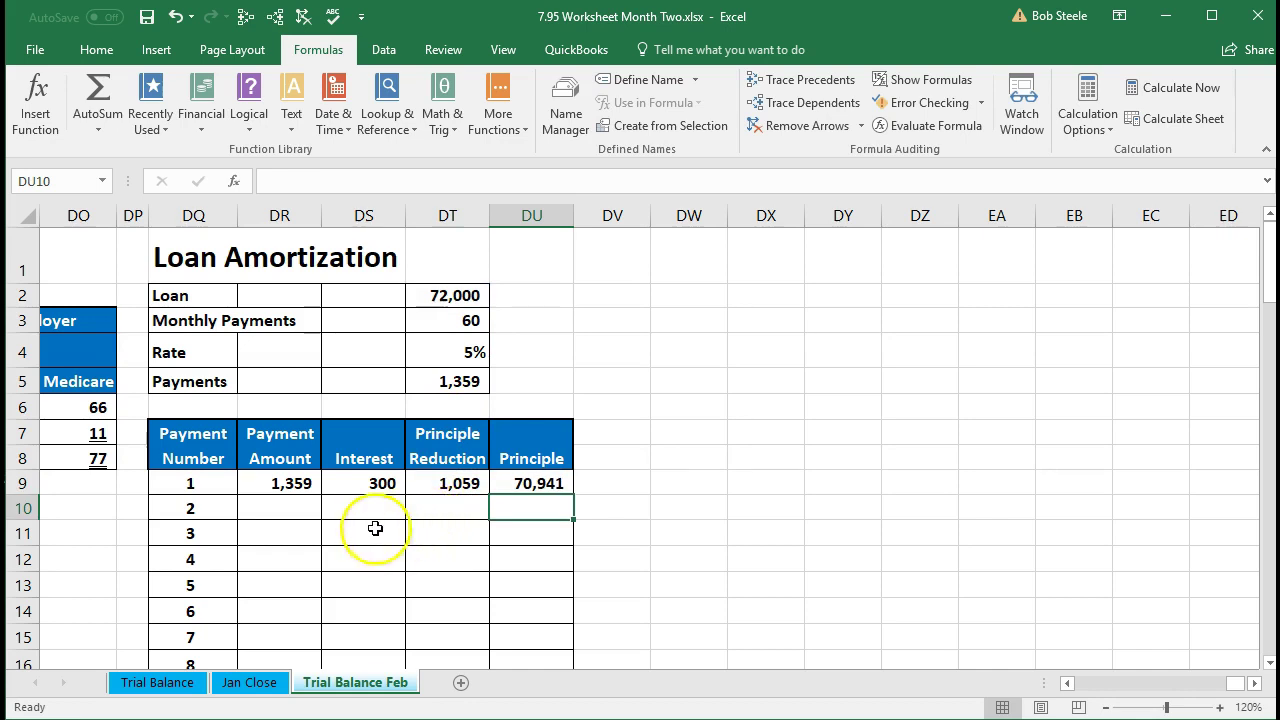
# Step: Fill in the amounts of payments 2 to 4 in DR10:DR12, linking each cell to the payment amount directly above it
pyautogui.click(290, 510)
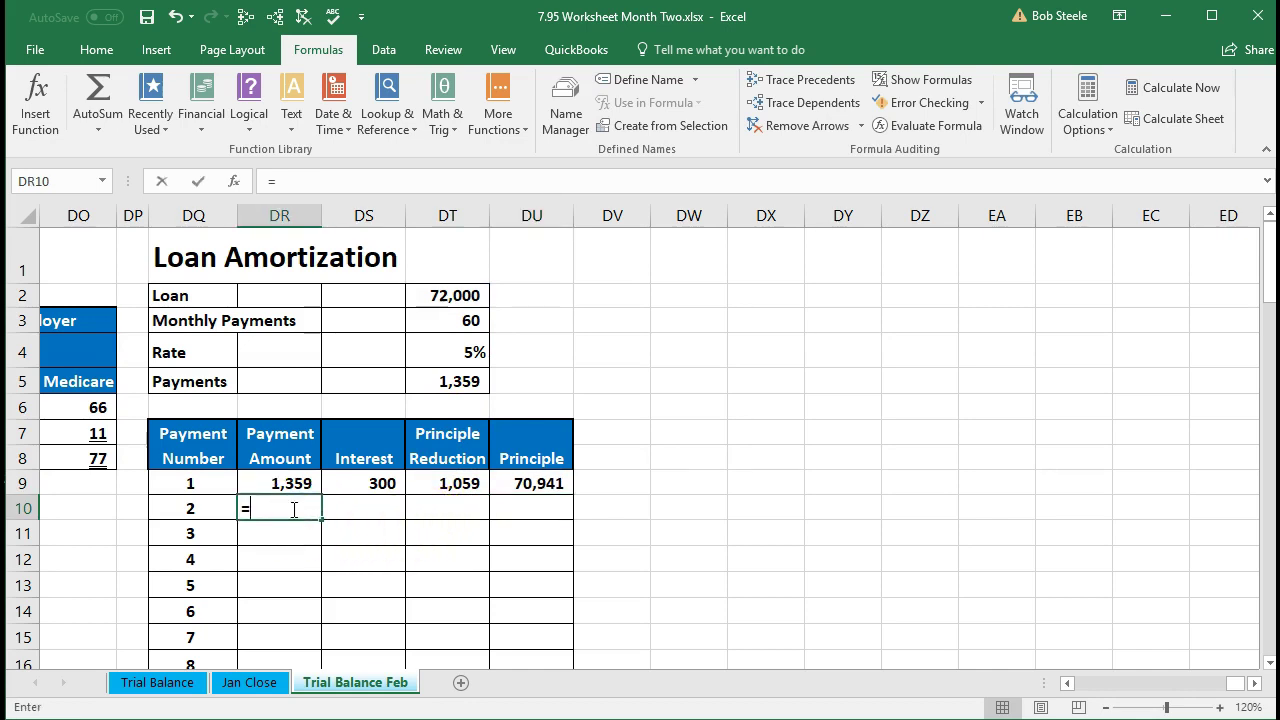
pyautogui.write('=')
pyautogui.press('Up')
pyautogui.press('Return')
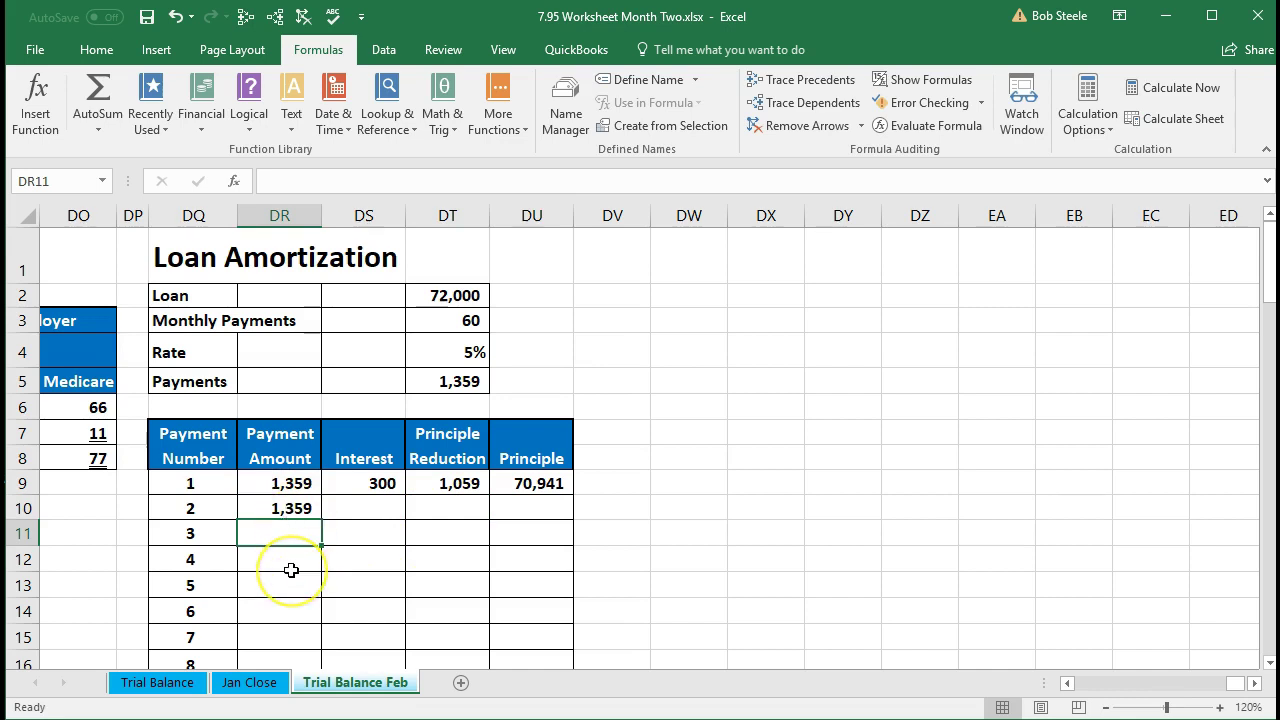
pyautogui.write('=')
pyautogui.press('Up')
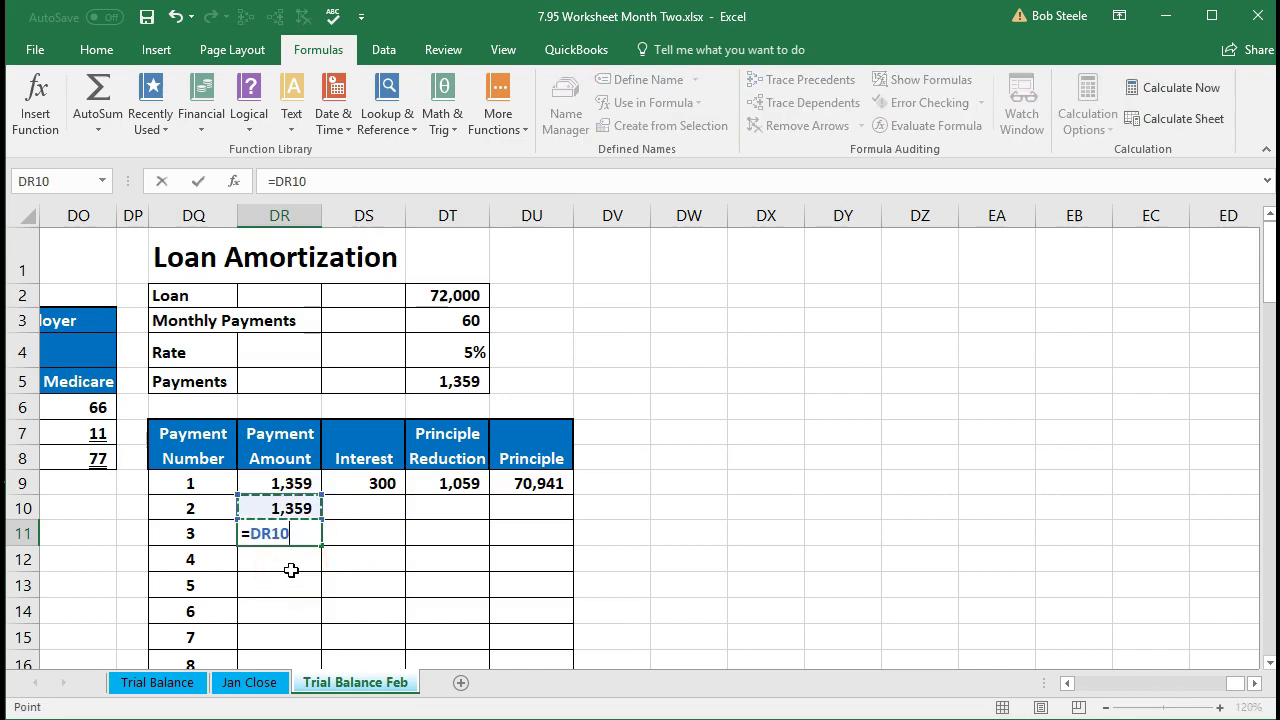
pyautogui.press('Return')
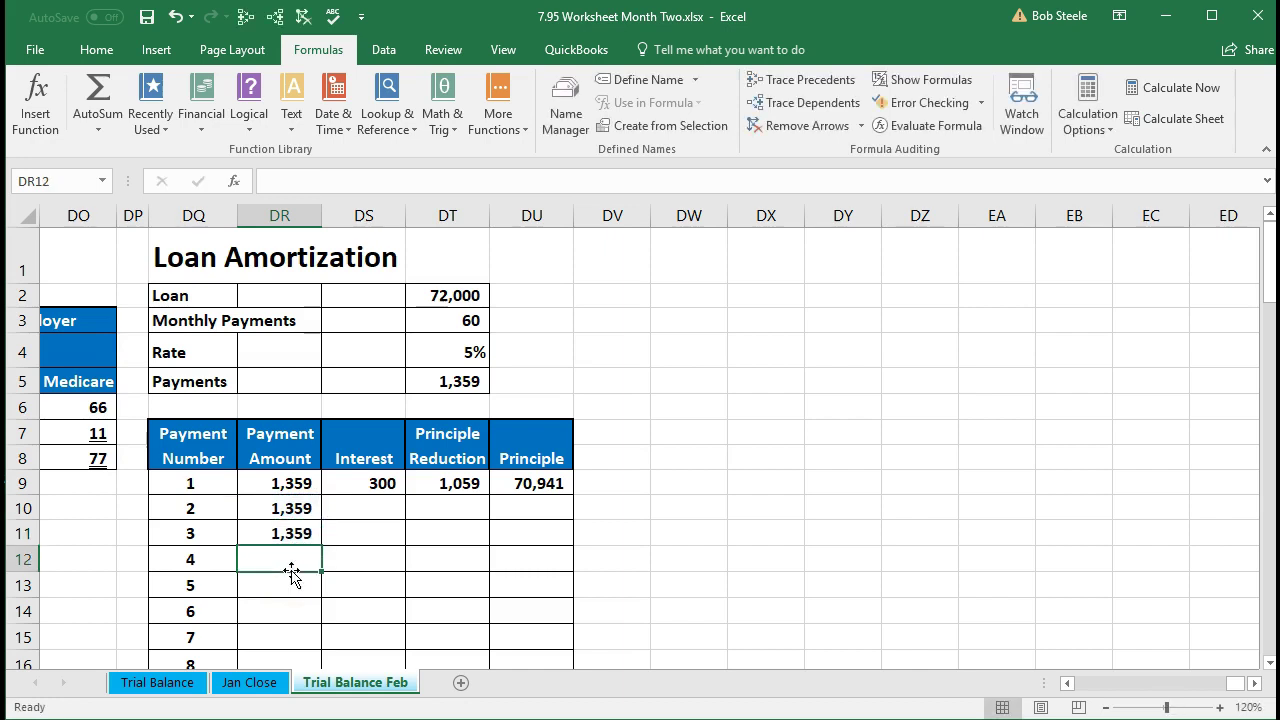
pyautogui.write('=')
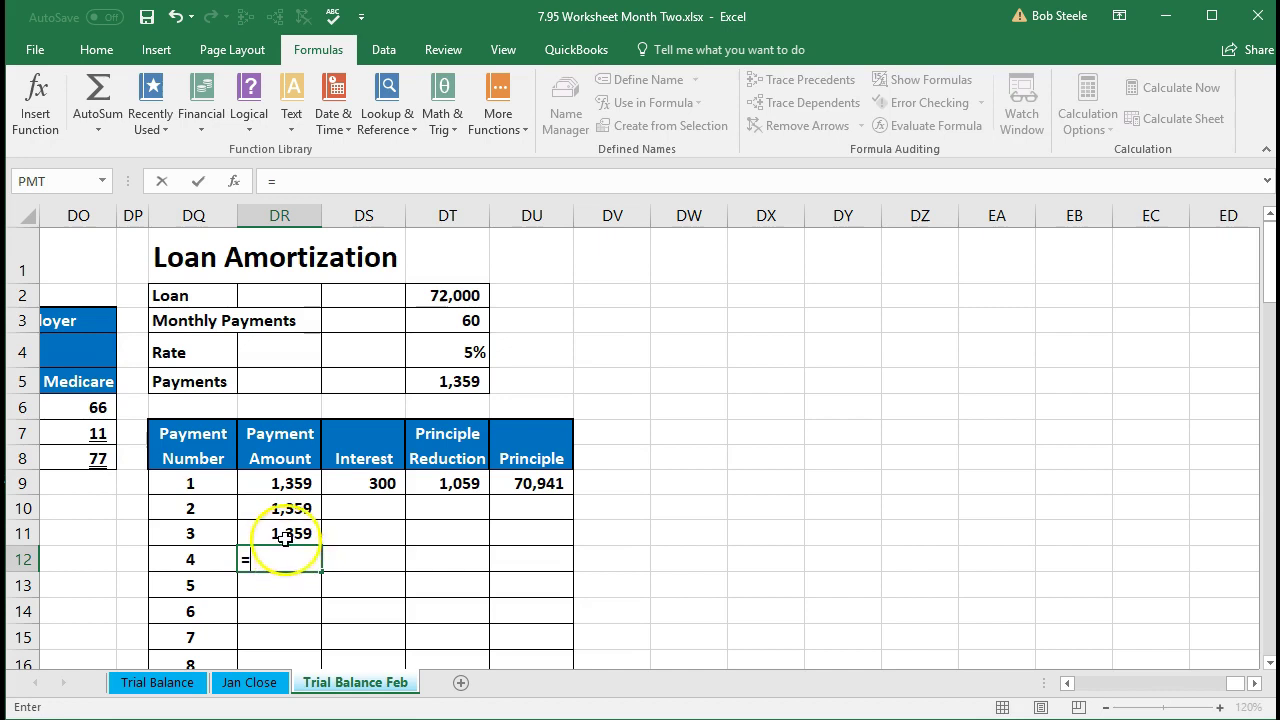
pyautogui.click(287, 533)
pyautogui.press('Return')
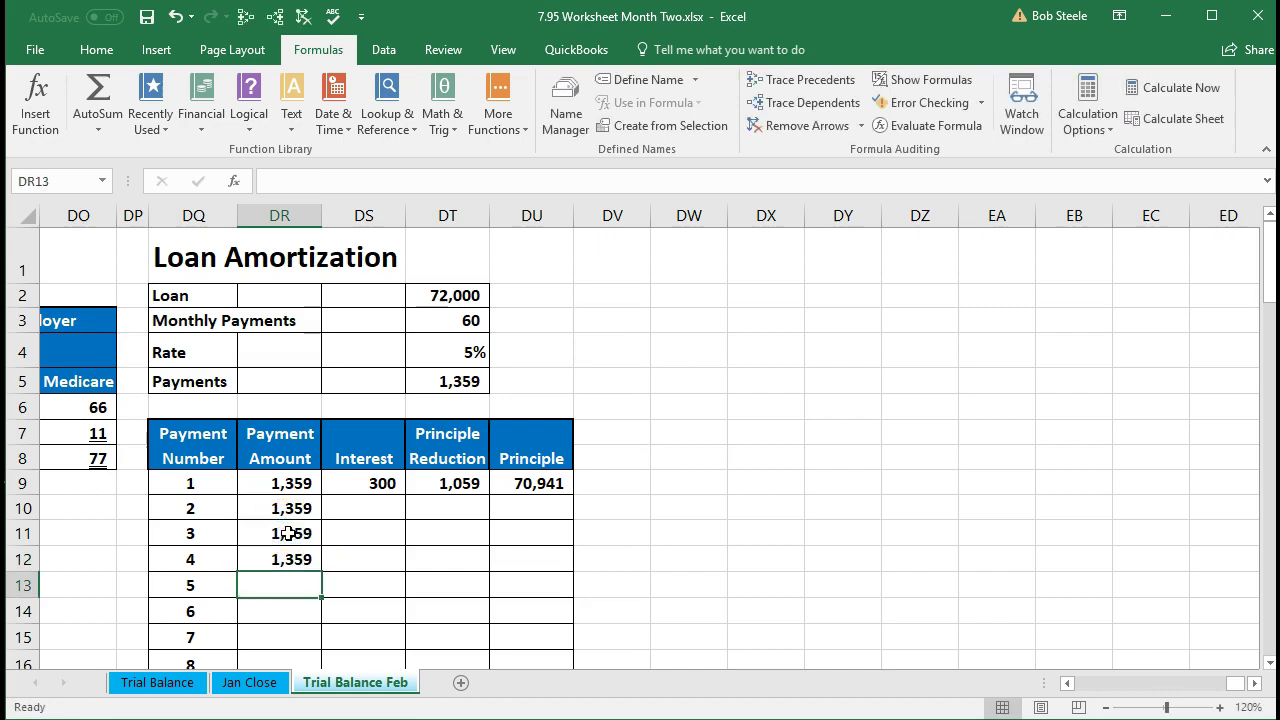
# Step: Copy the payment amount formula from DR12 down the column to payment 60 in DR68
pyautogui.click(290, 558)
pyautogui.scroll(-1, 429, 563)
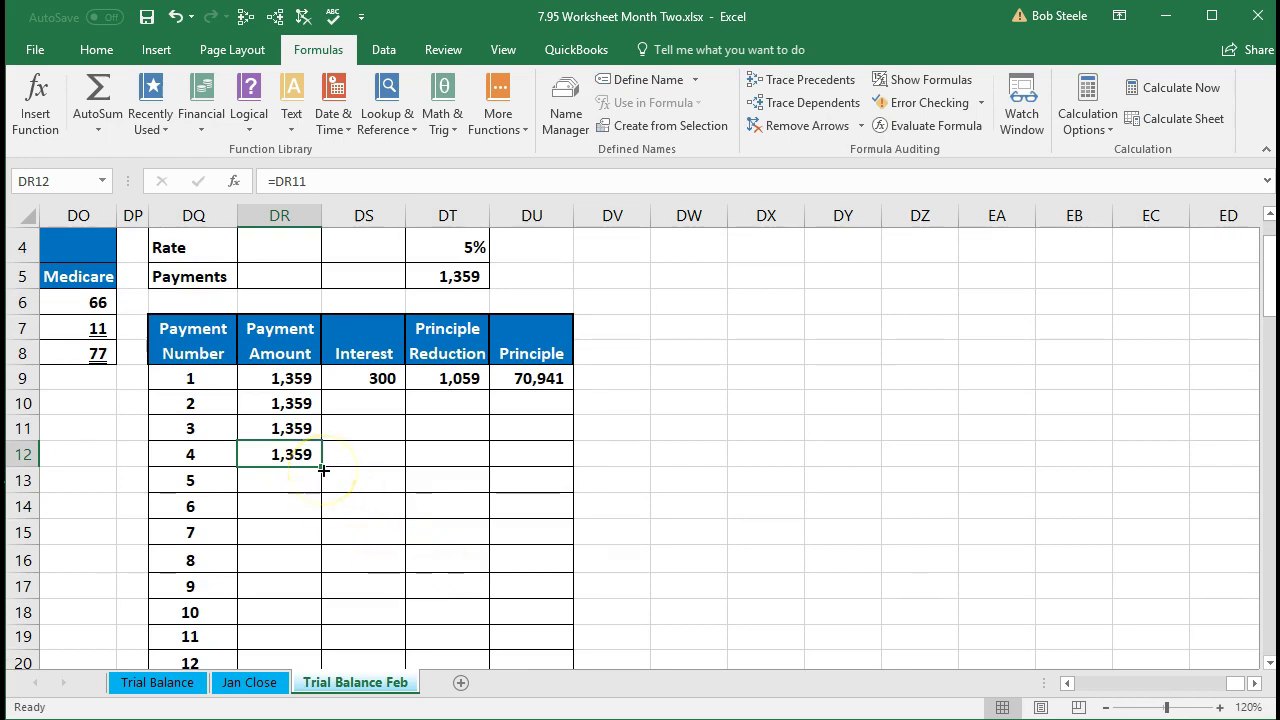
pyautogui.scroll(-1, 335, 480)
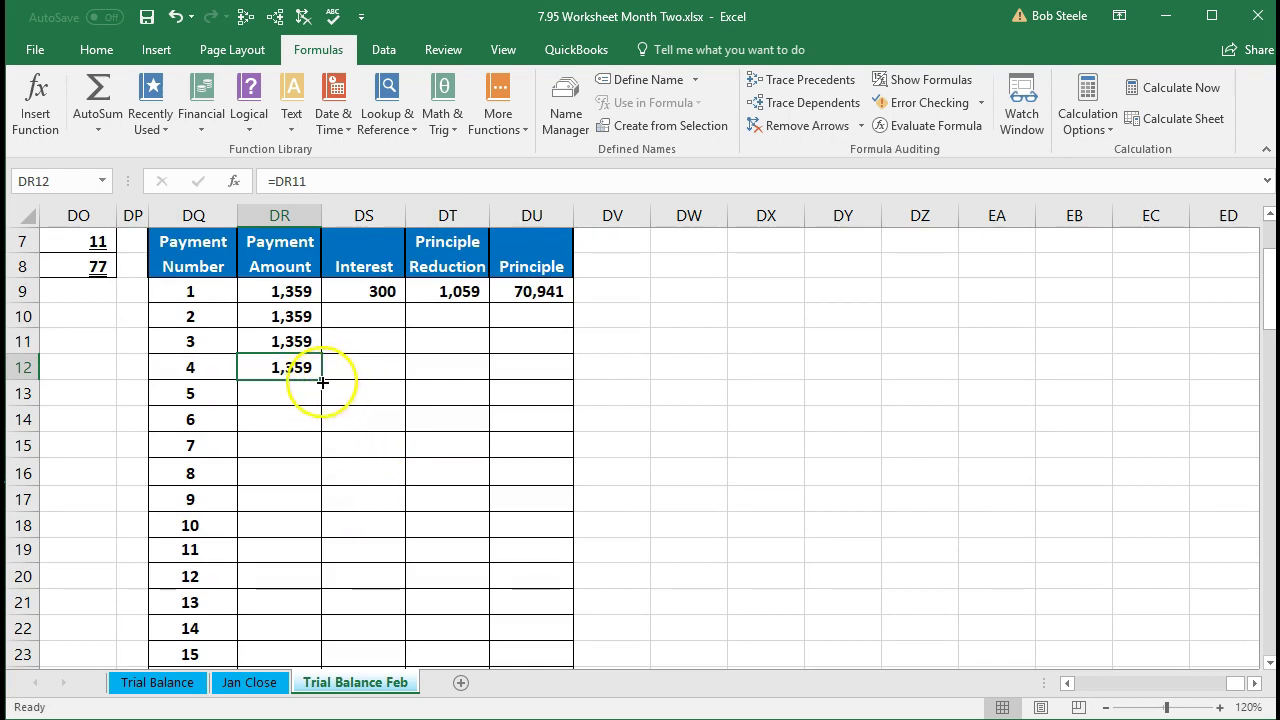
pyautogui.moveTo(322, 382); pyautogui.dragTo(293, 622)
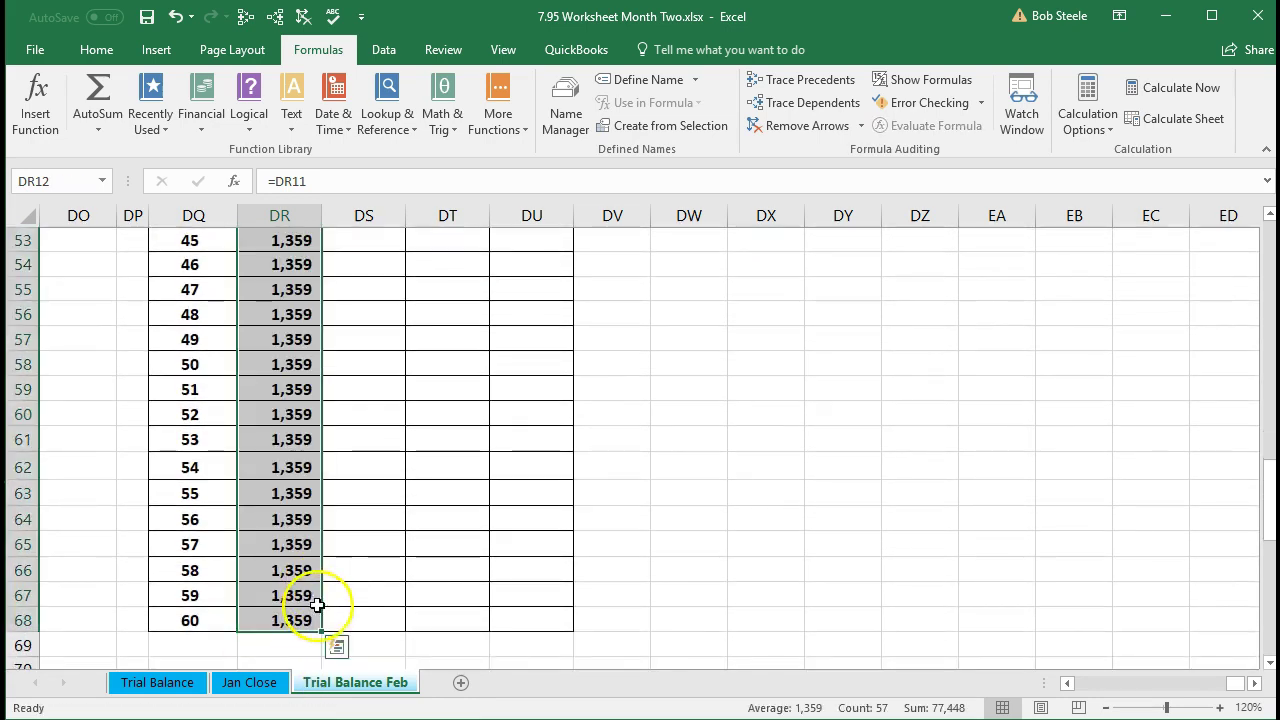
# Step: Calculate the interest for payment 2 in DS10 from the previous remaining principle, with the formula =DU9*DT4/12
pyautogui.scroll(10, 351, 591)
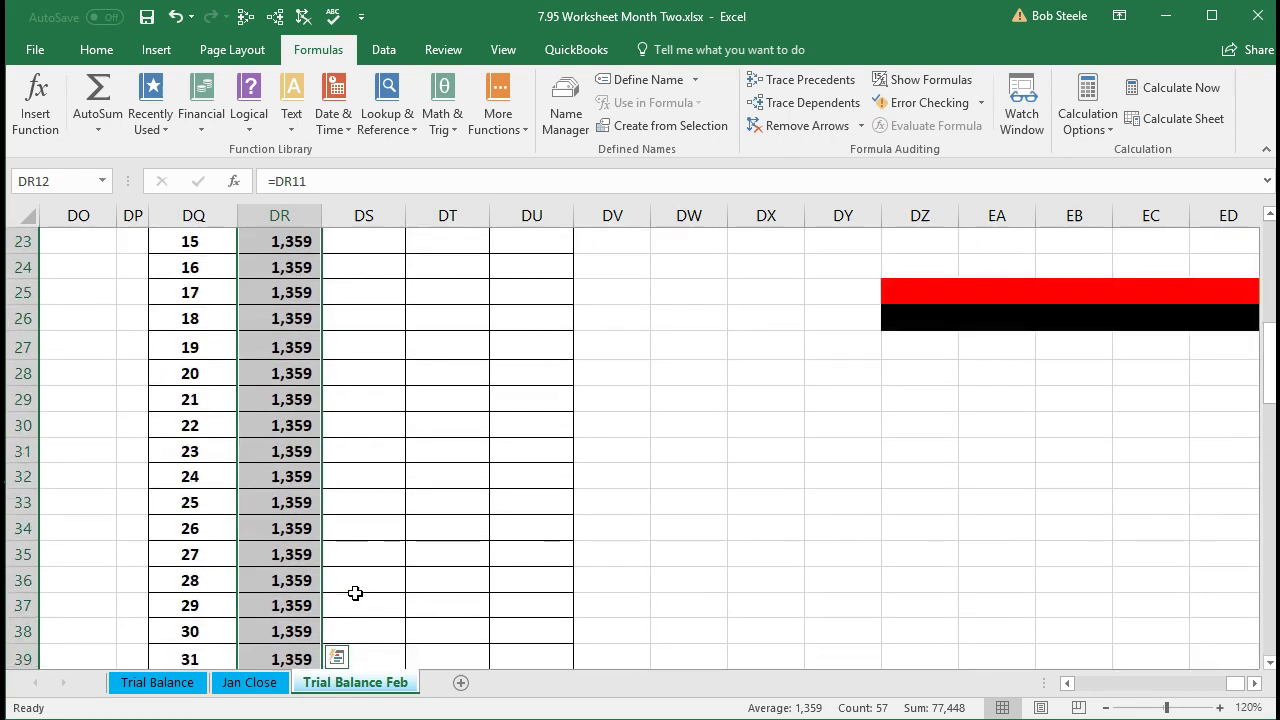
pyautogui.scroll(6, 355, 593)
pyautogui.click(370, 556)
pyautogui.click(350, 367)
pyautogui.scroll(2, 371, 474)
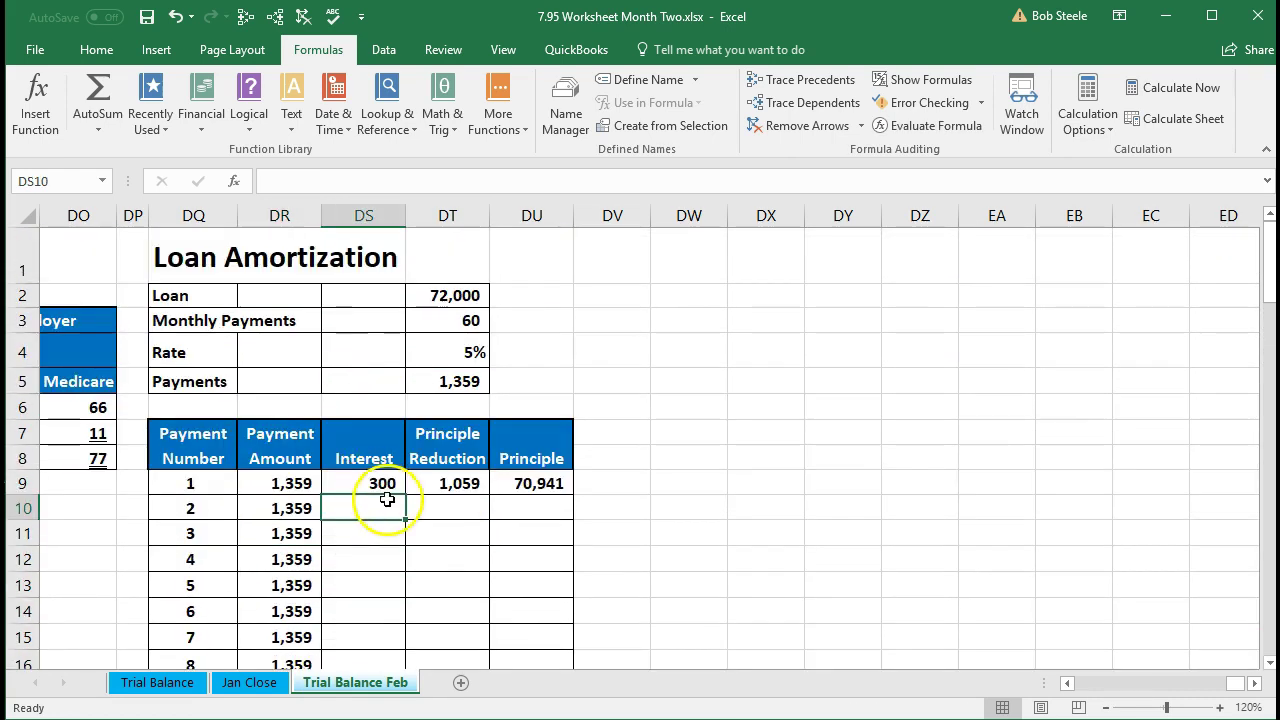
pyautogui.click(515, 482)
pyautogui.click(523, 507)
pyautogui.click(528, 533)
pyautogui.click(530, 558)
pyautogui.click(370, 500)
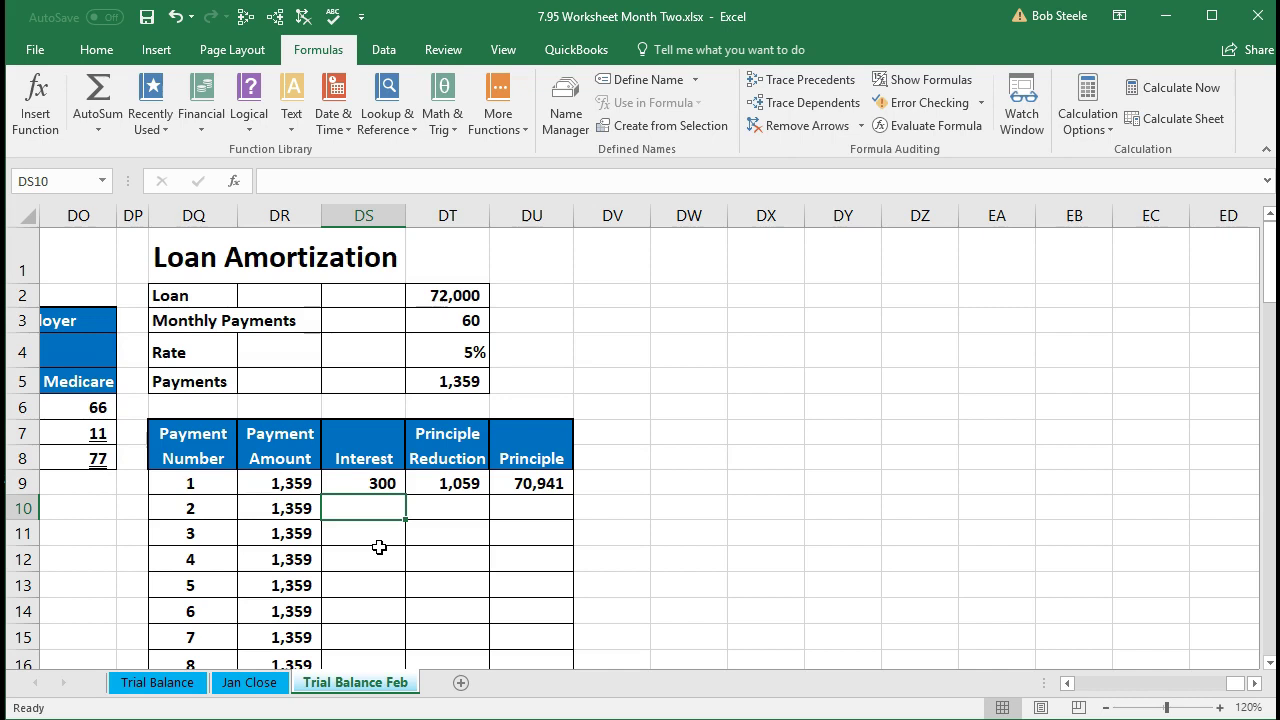
pyautogui.write('=')
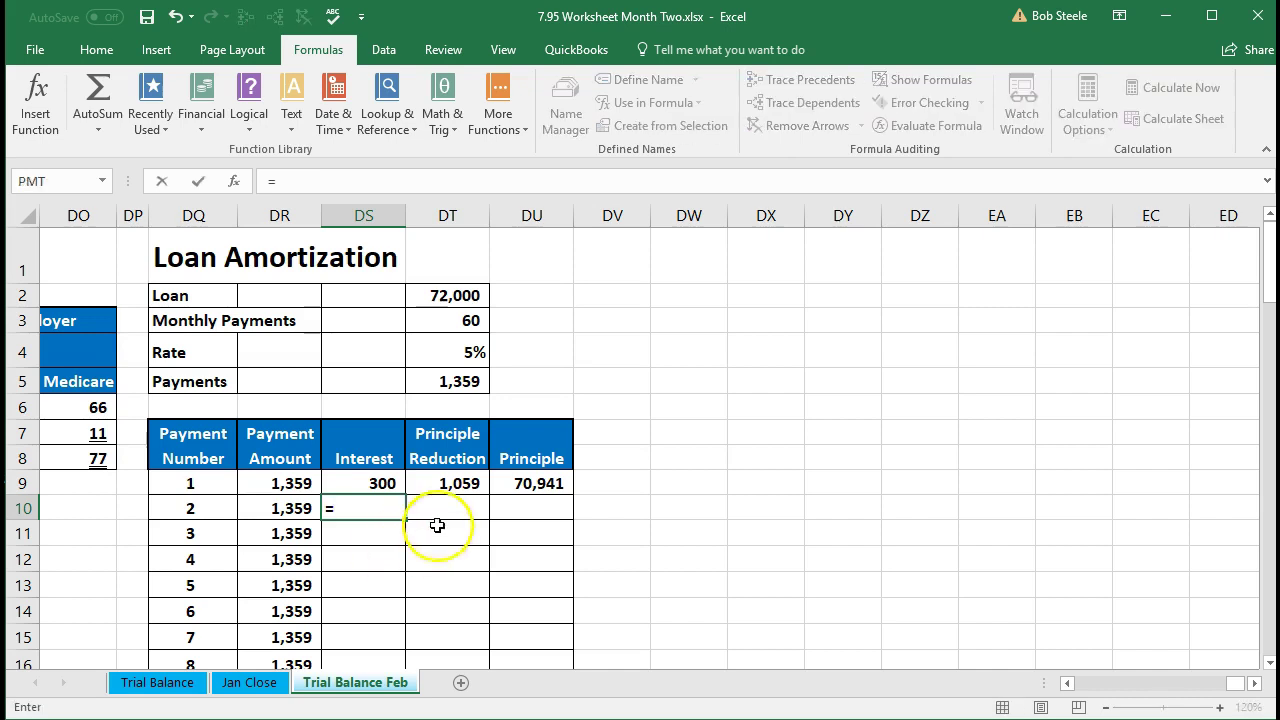
pyautogui.click(528, 485)
pyautogui.write('*')
pyautogui.click(462, 352)
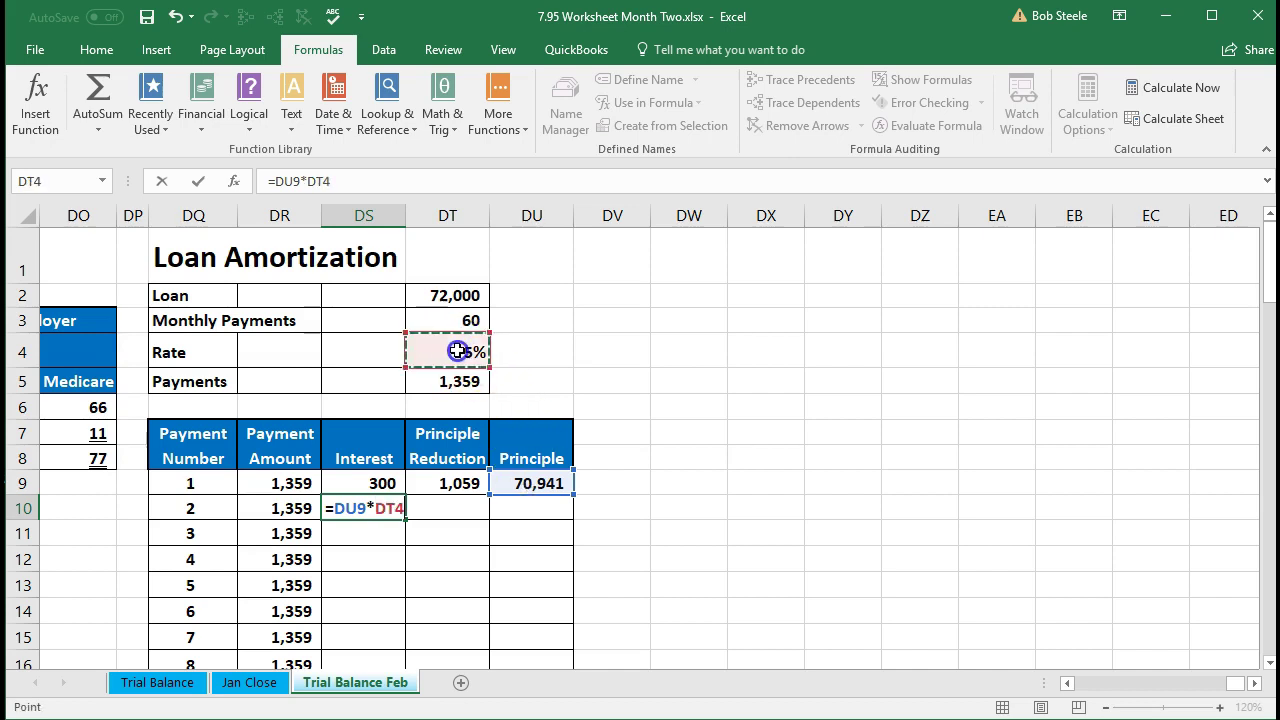
pyautogui.write('/')
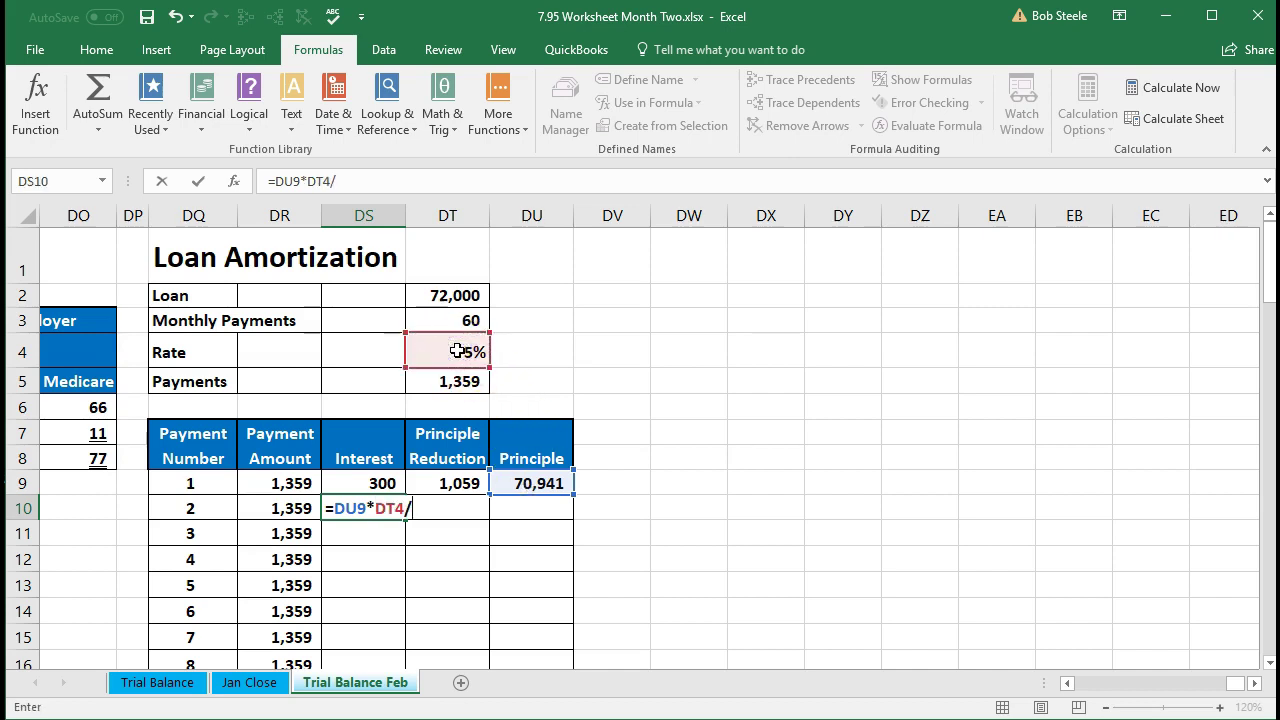
pyautogui.write('12')
pyautogui.press('Return')
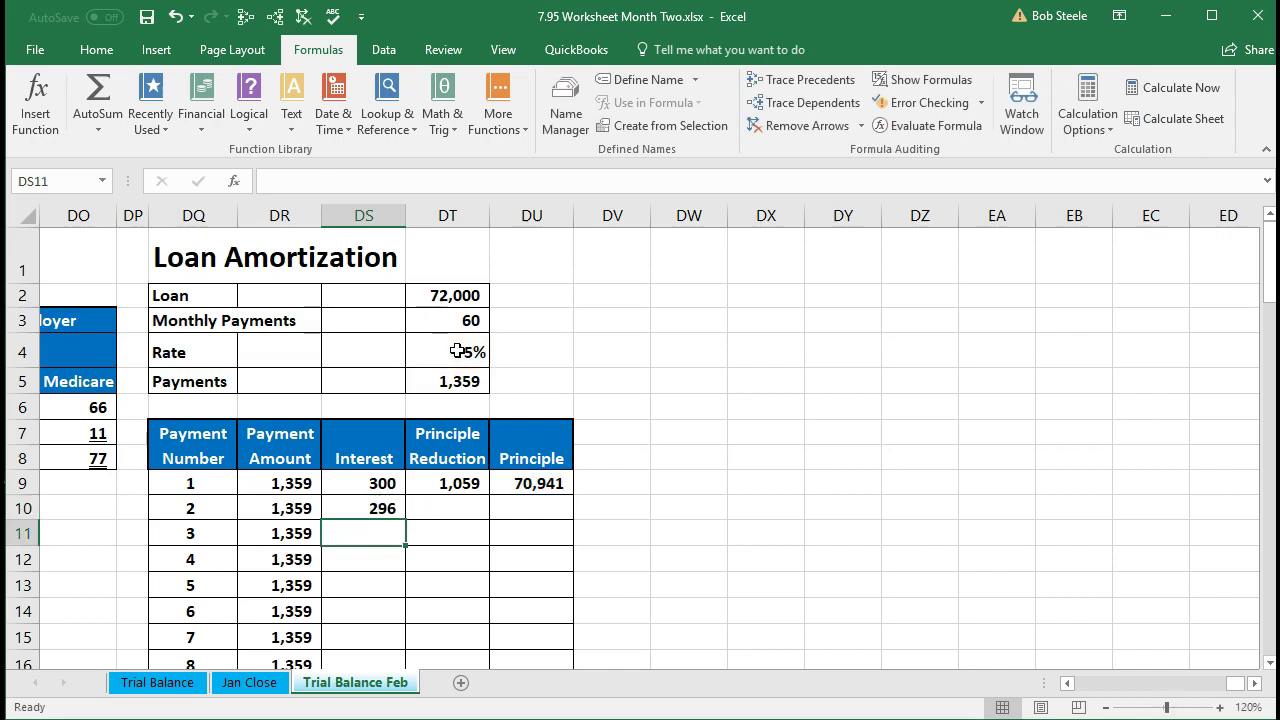
# Step: Calculate the principle reduction for payment 2 in DT10 as payment amount minus interest, with the formula =DR10-DS10
pyautogui.click(381, 505)
pyautogui.click(383, 486)
pyautogui.click(538, 485)
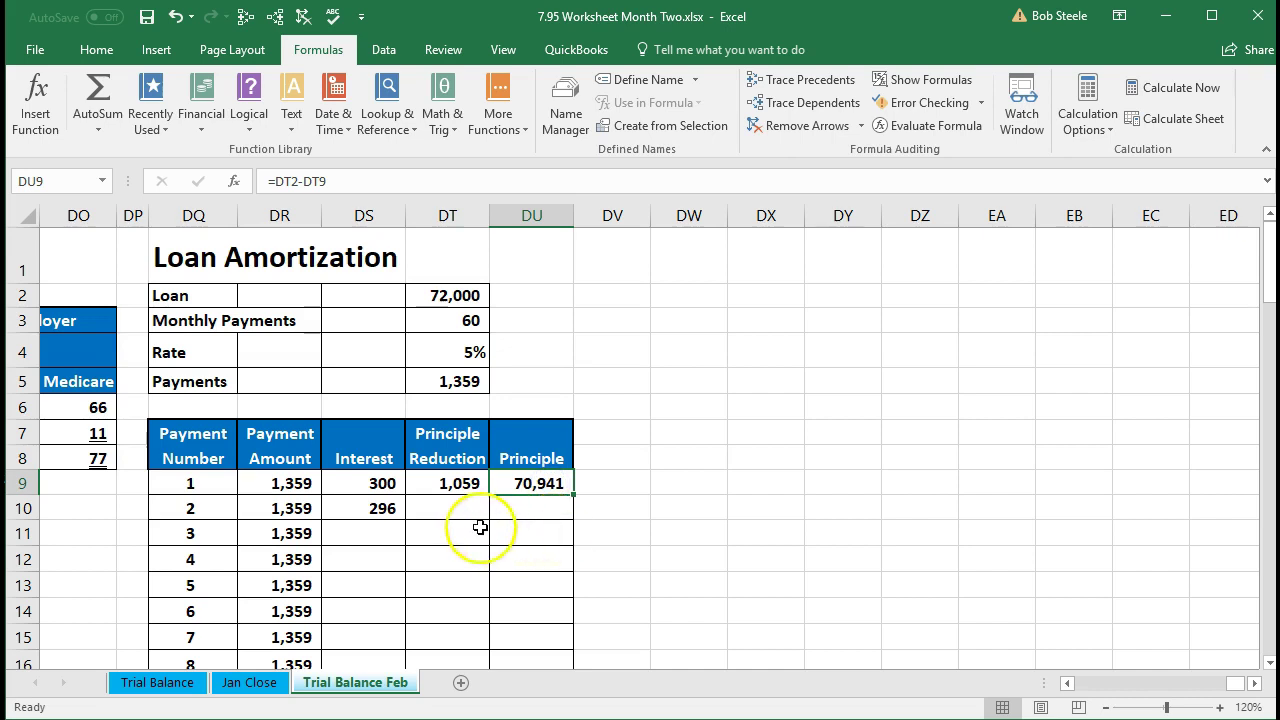
pyautogui.click(455, 509)
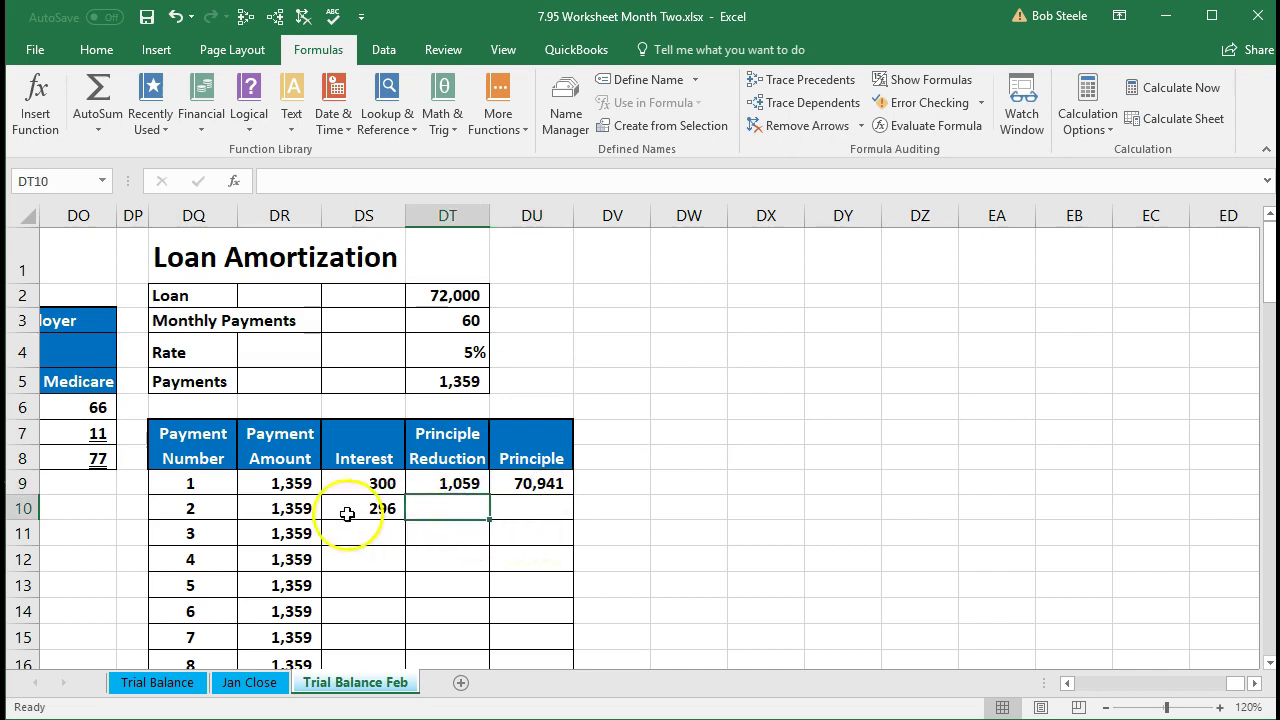
pyautogui.click(293, 509)
pyautogui.click(344, 509)
pyautogui.click(428, 508)
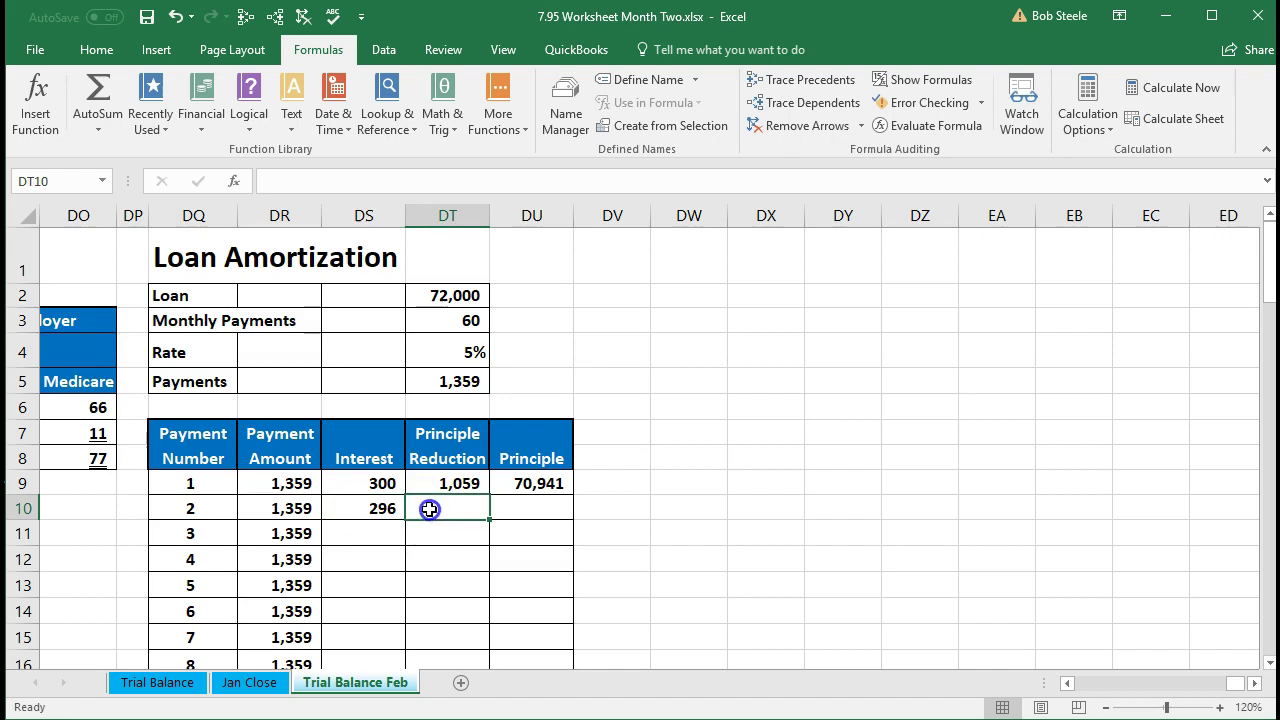
pyautogui.write('=')
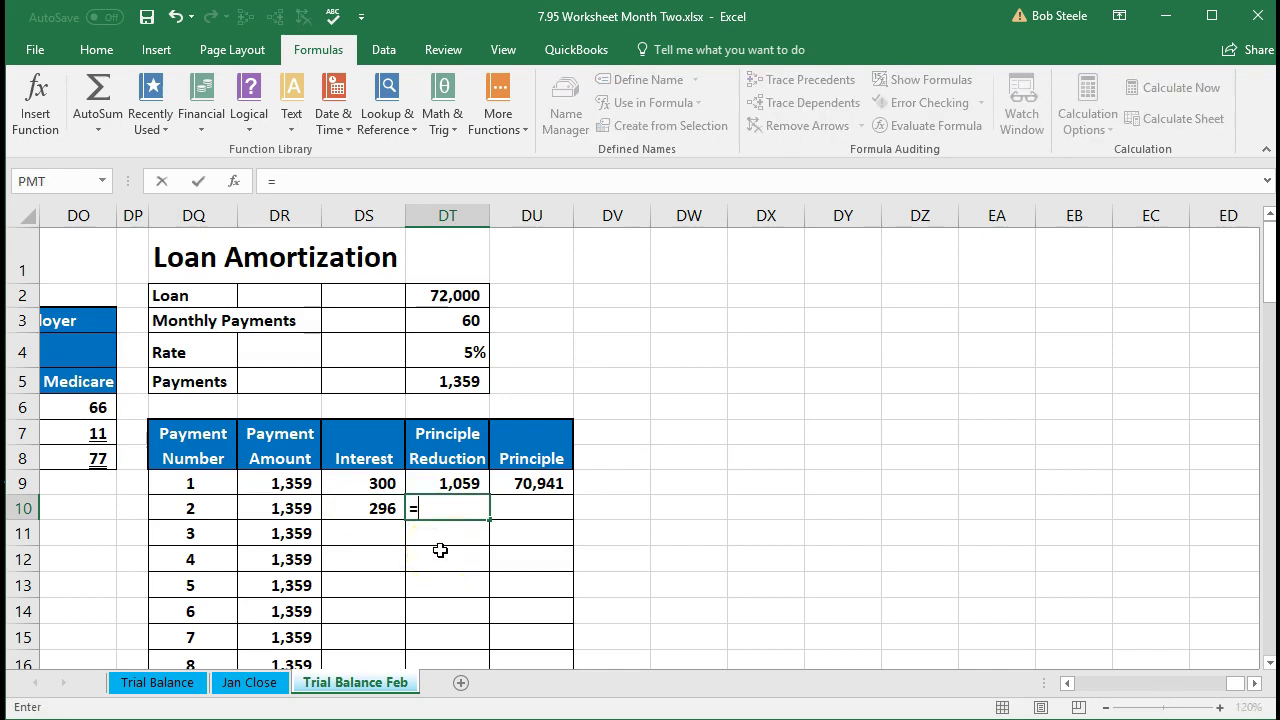
pyautogui.click(298, 508)
pyautogui.write('-')
pyautogui.click(343, 506)
pyautogui.press('Return')
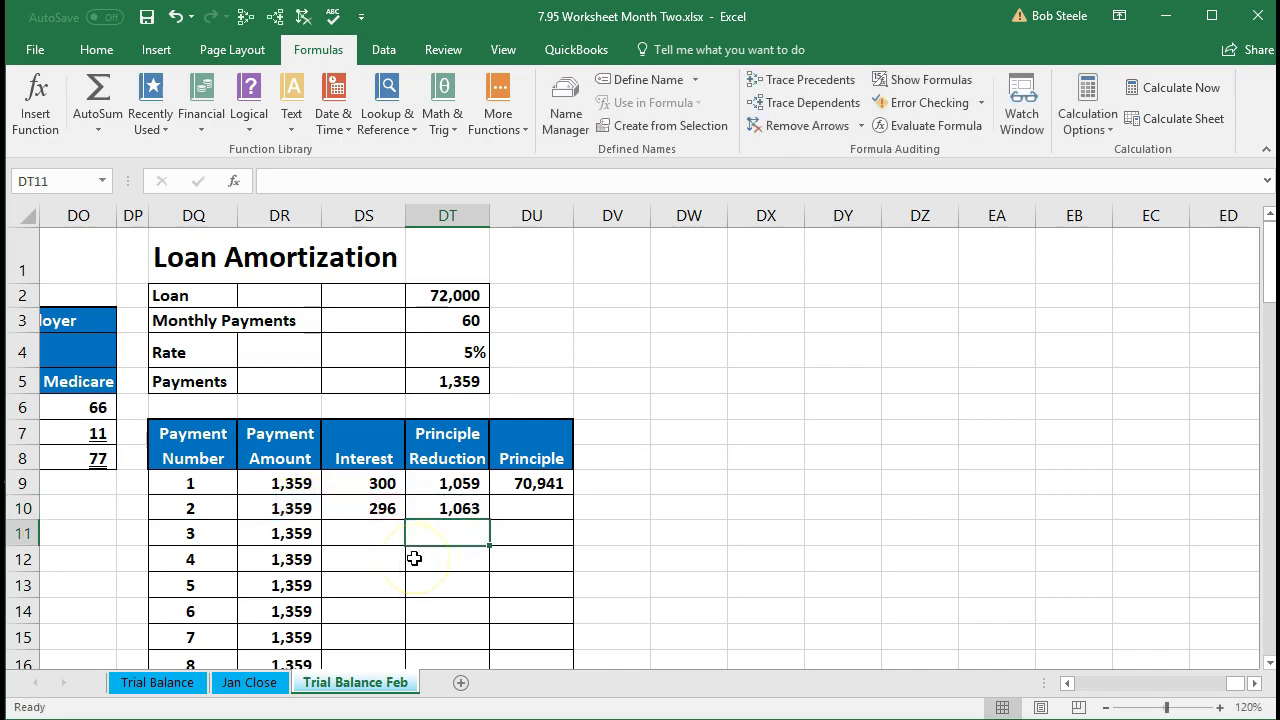
# Step: Calculate the remaining principle after payment 2 in DU10 as previous principle minus principle reduction, with the formula =DU9-DT10
pyautogui.click(543, 508)
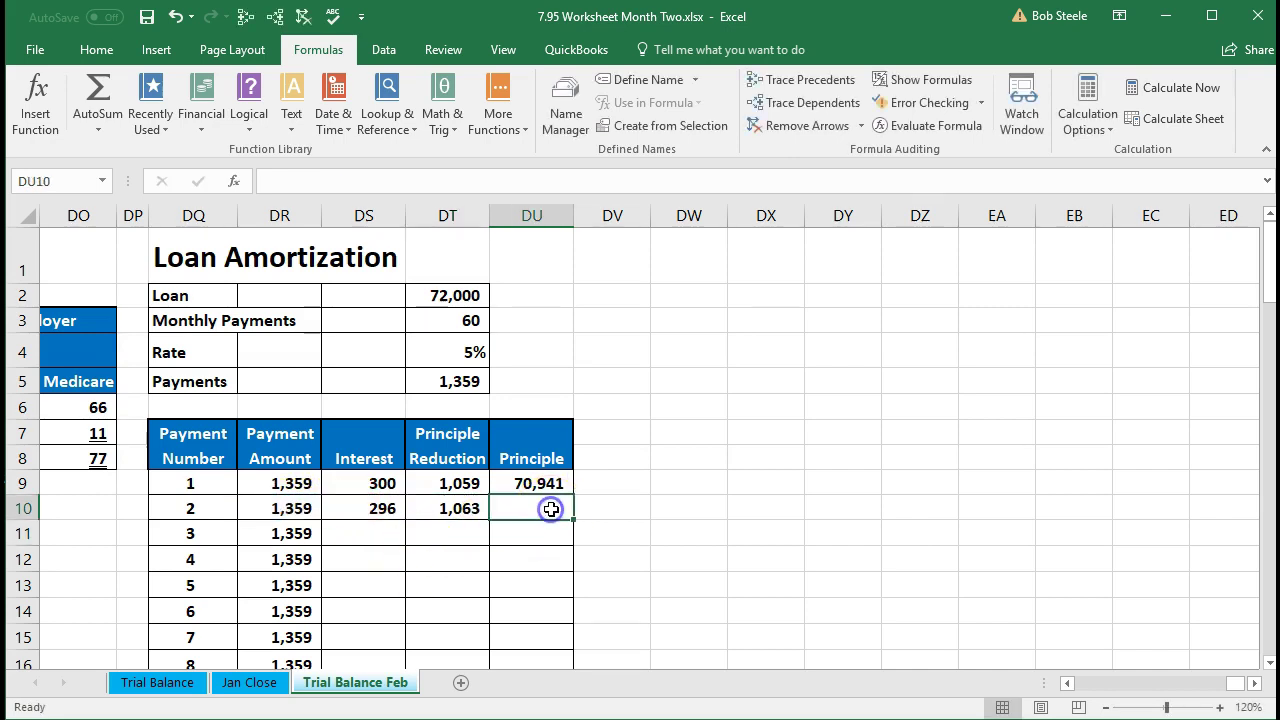
pyautogui.click(553, 485)
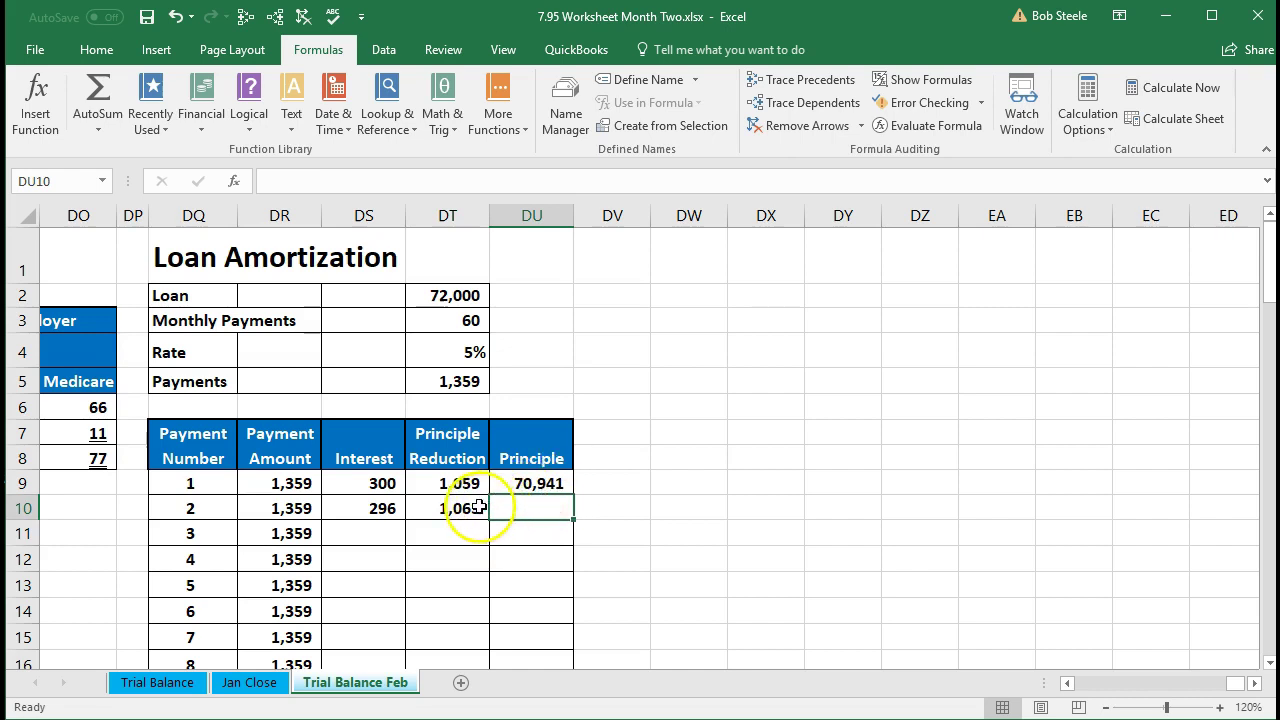
pyautogui.write('=')
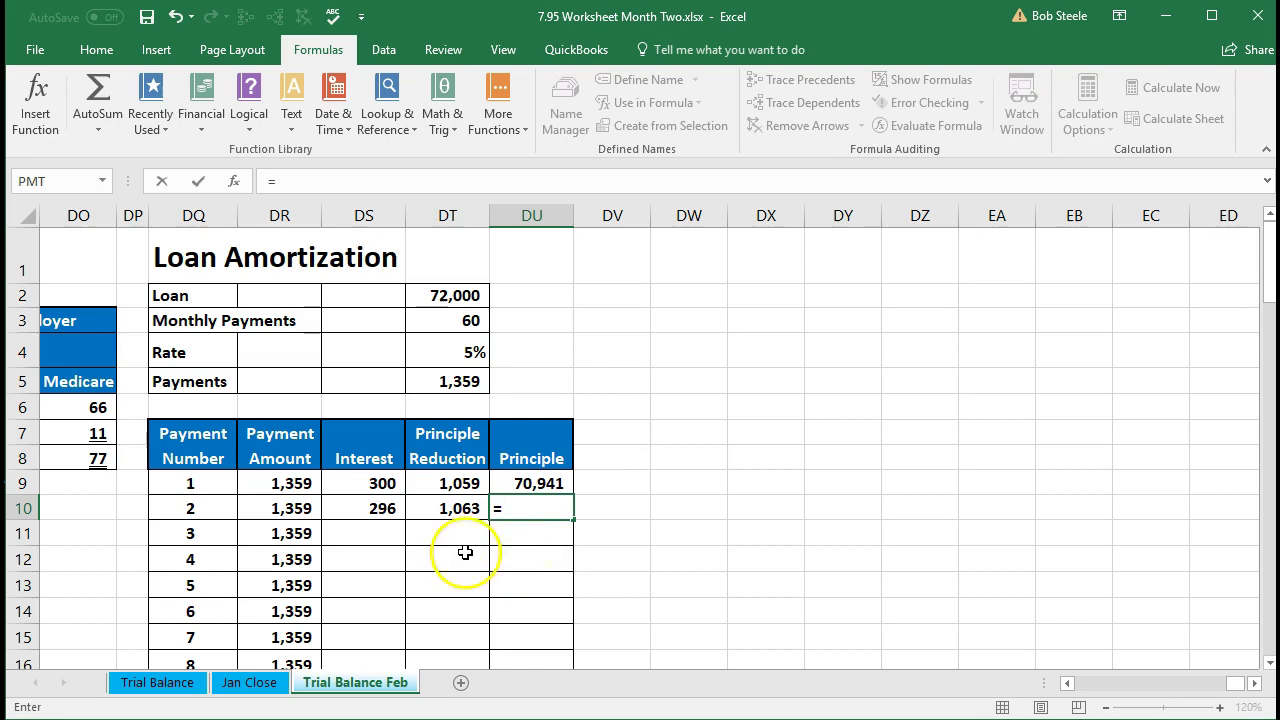
pyautogui.click(518, 481)
pyautogui.write('-')
pyautogui.click(466, 505)
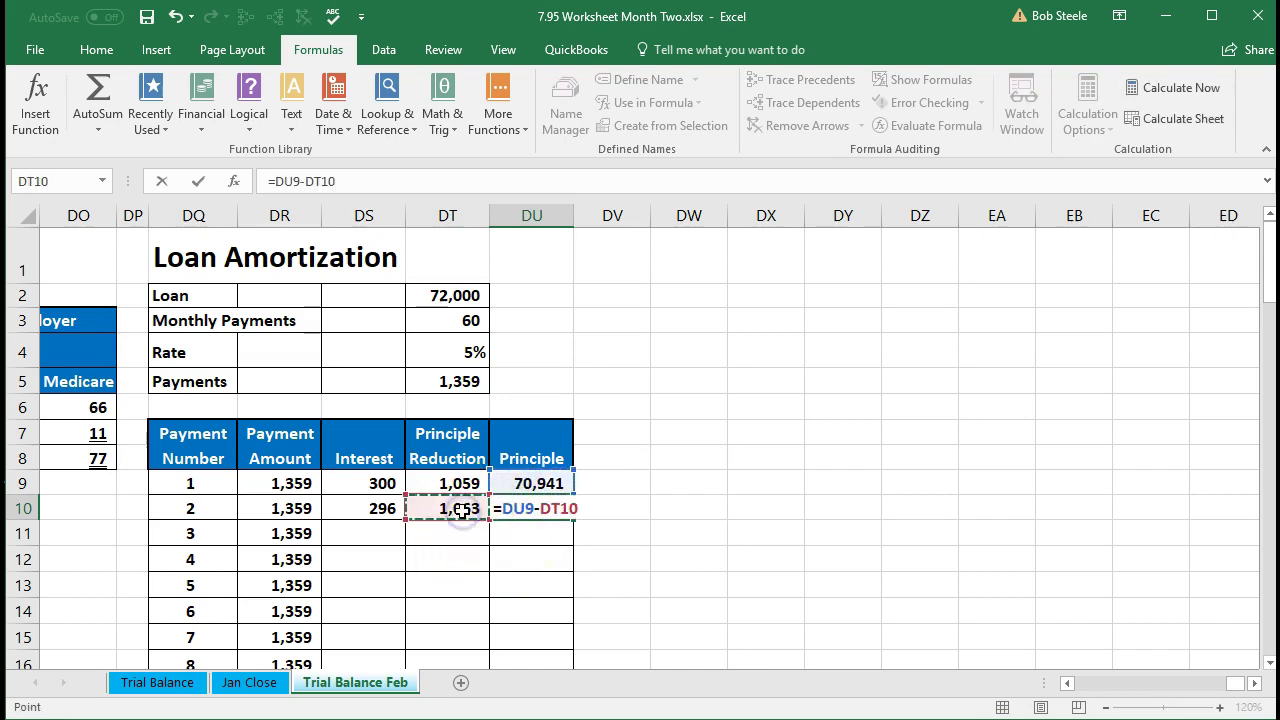
pyautogui.press('Return')
pyautogui.click(543, 510)
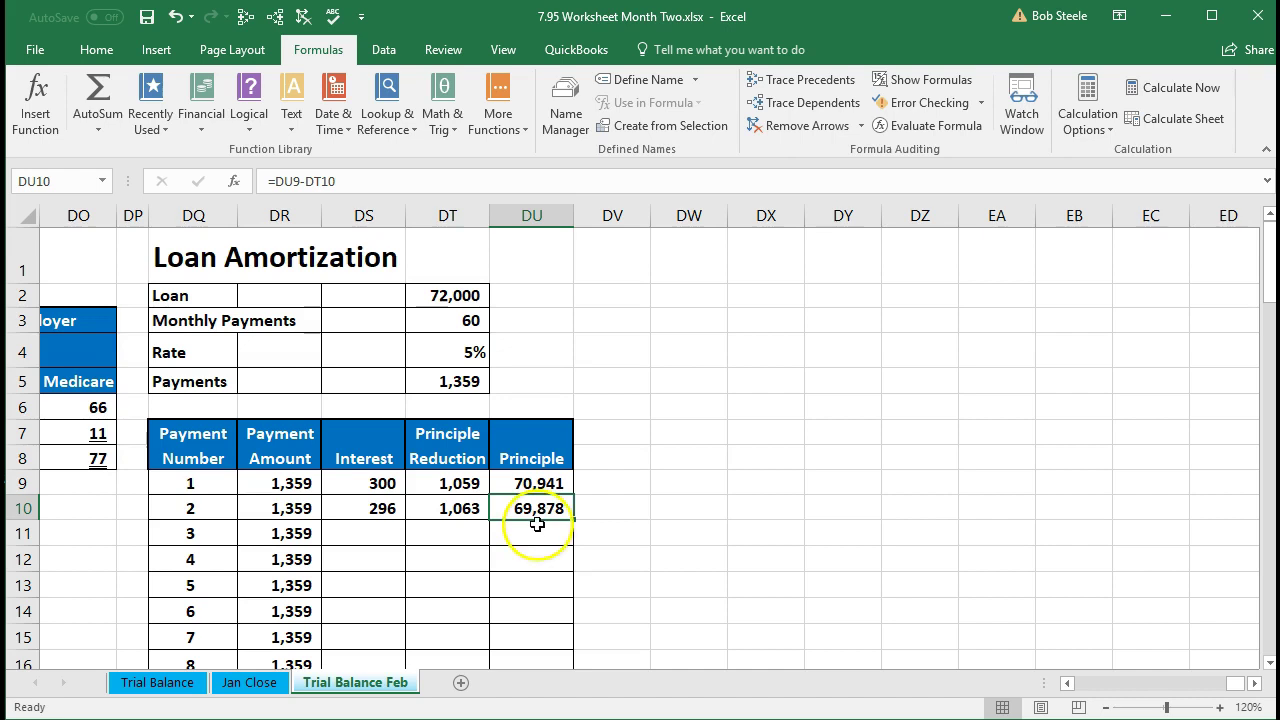
# Step: Calculate the interest for payment 3 in DS11 from the previous remaining principle, with the formula =DU10*DT4/12
pyautogui.click(364, 533)
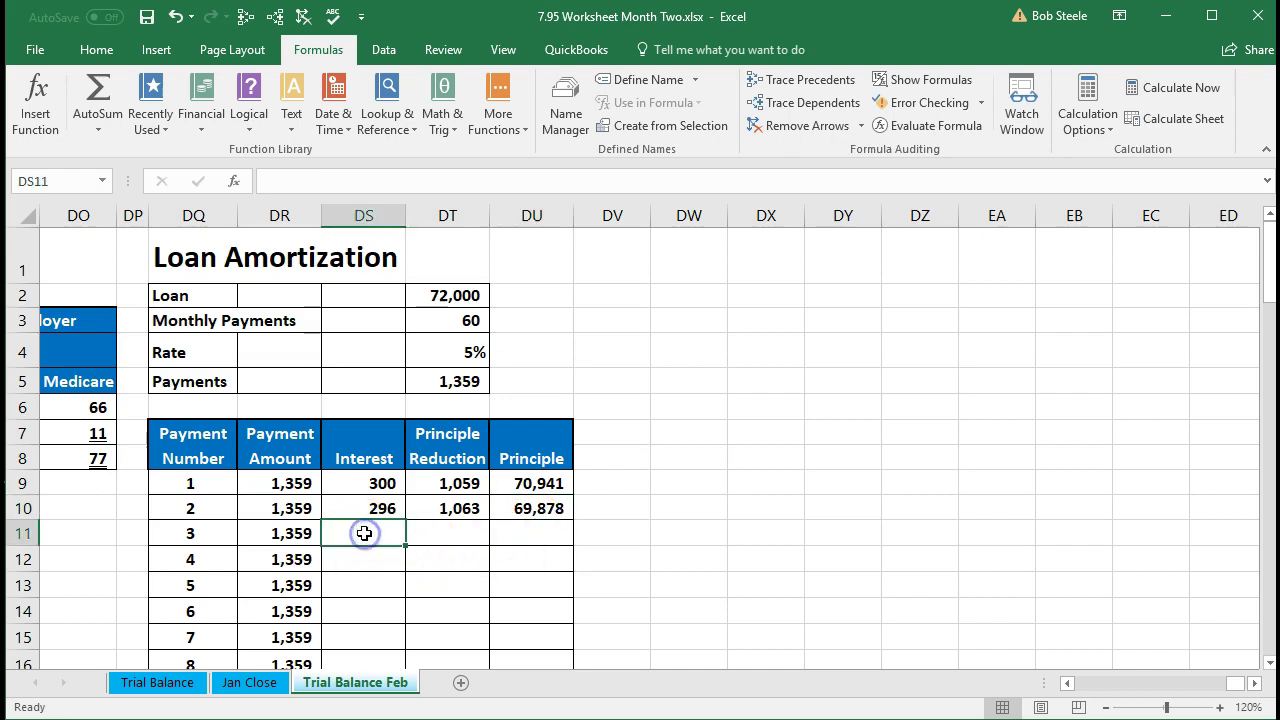
pyautogui.click(306, 533)
pyautogui.click(350, 533)
pyautogui.write('=')
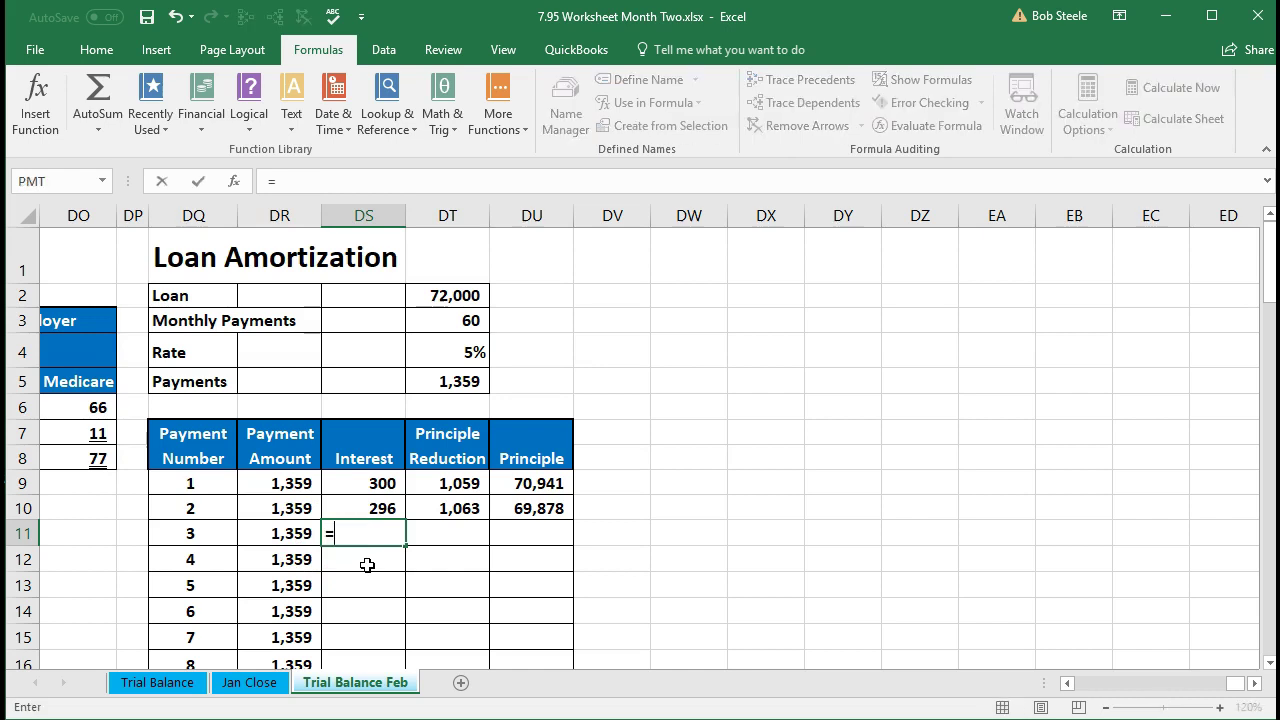
pyautogui.click(548, 507)
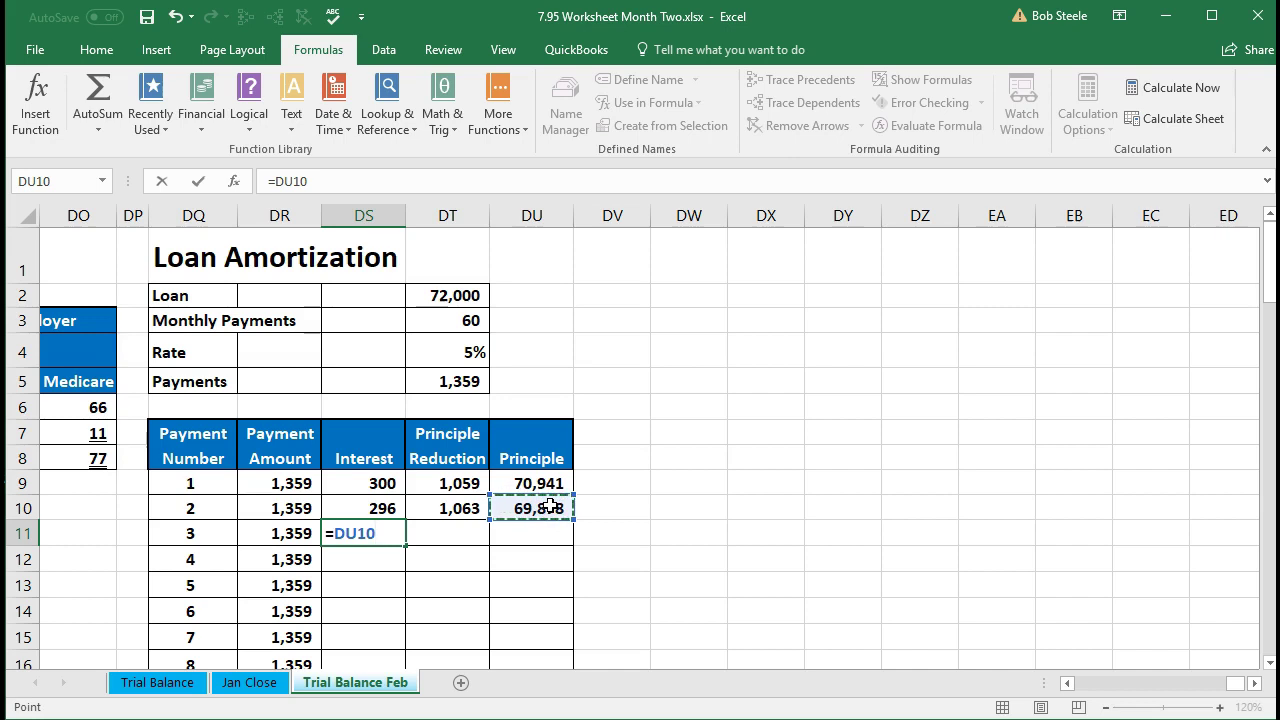
pyautogui.write('*')
pyautogui.click(468, 345)
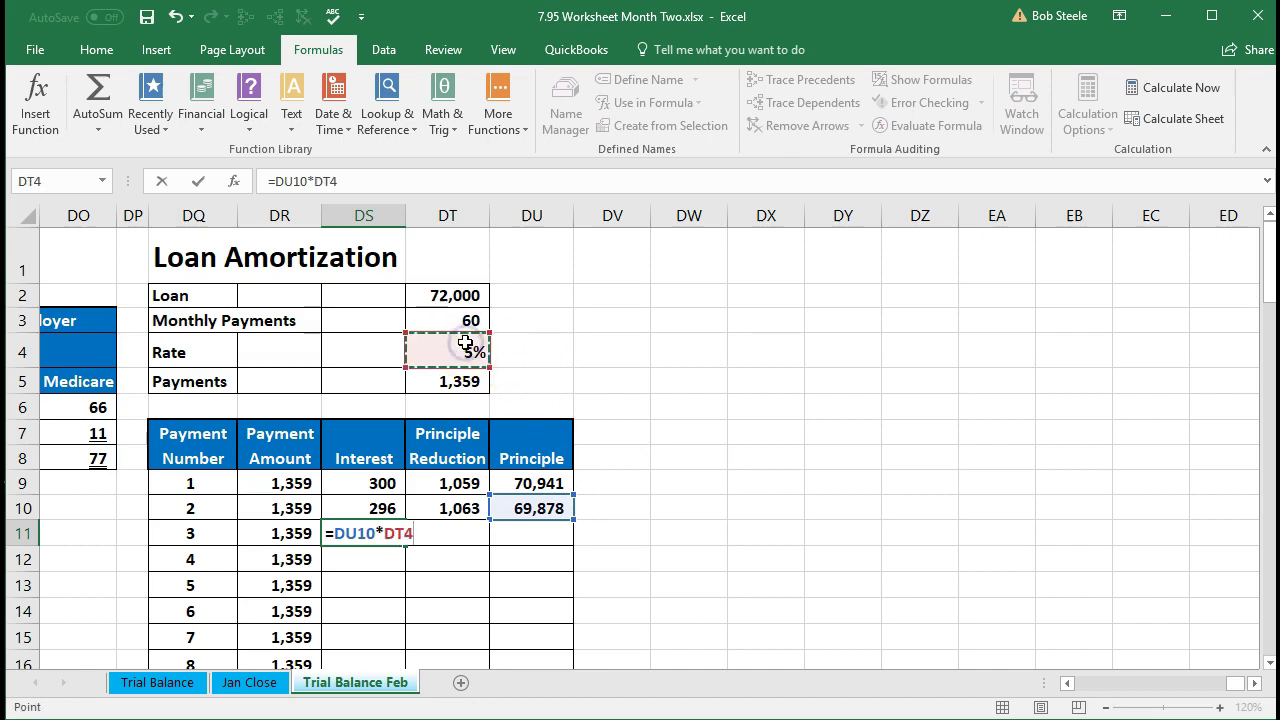
pyautogui.write('/12')
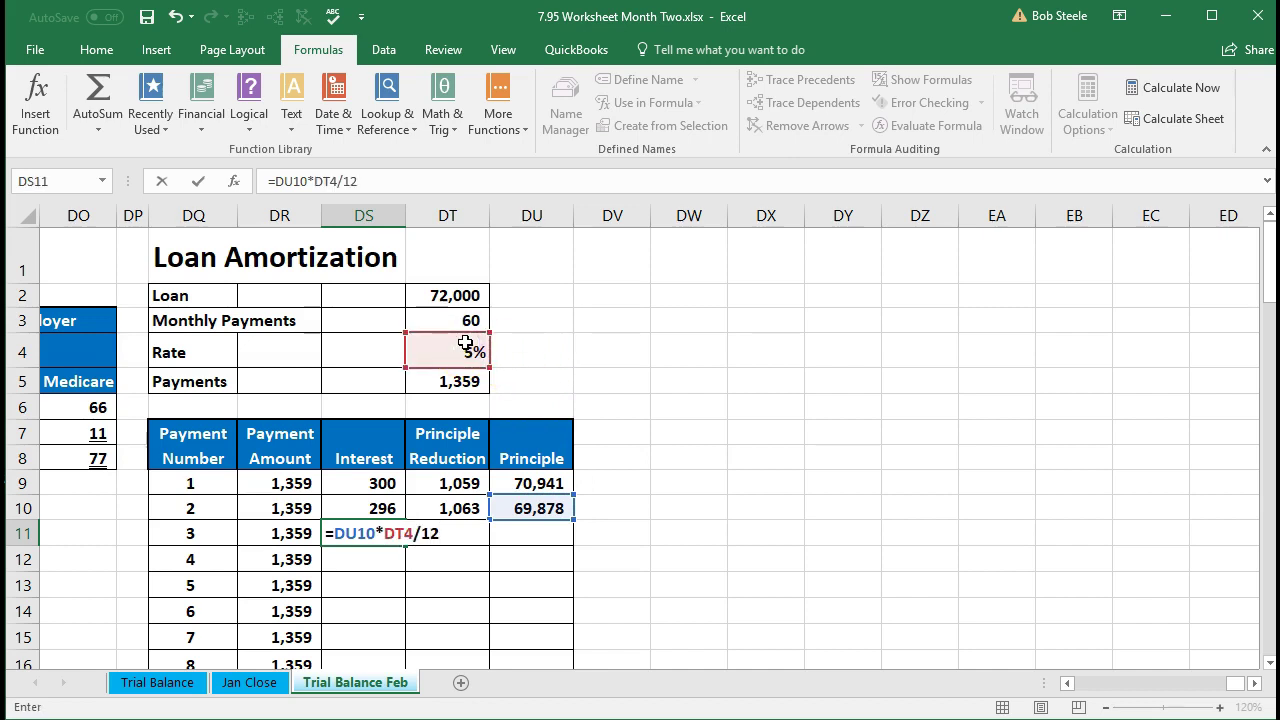
pyautogui.press('Return')
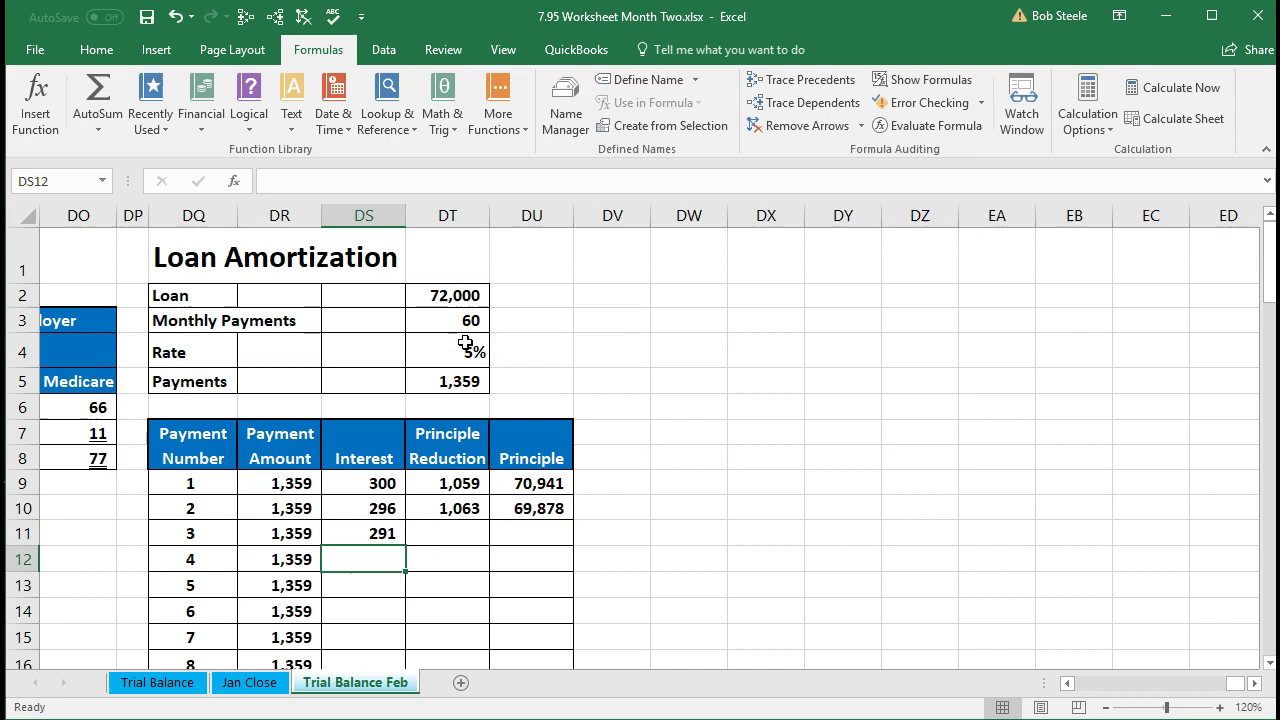
# Step: Calculate the principle reduction for payment 3 in DT11 as payment amount minus interest, with the formula =DR11-DS11
pyautogui.press('Right')
pyautogui.press('Up')
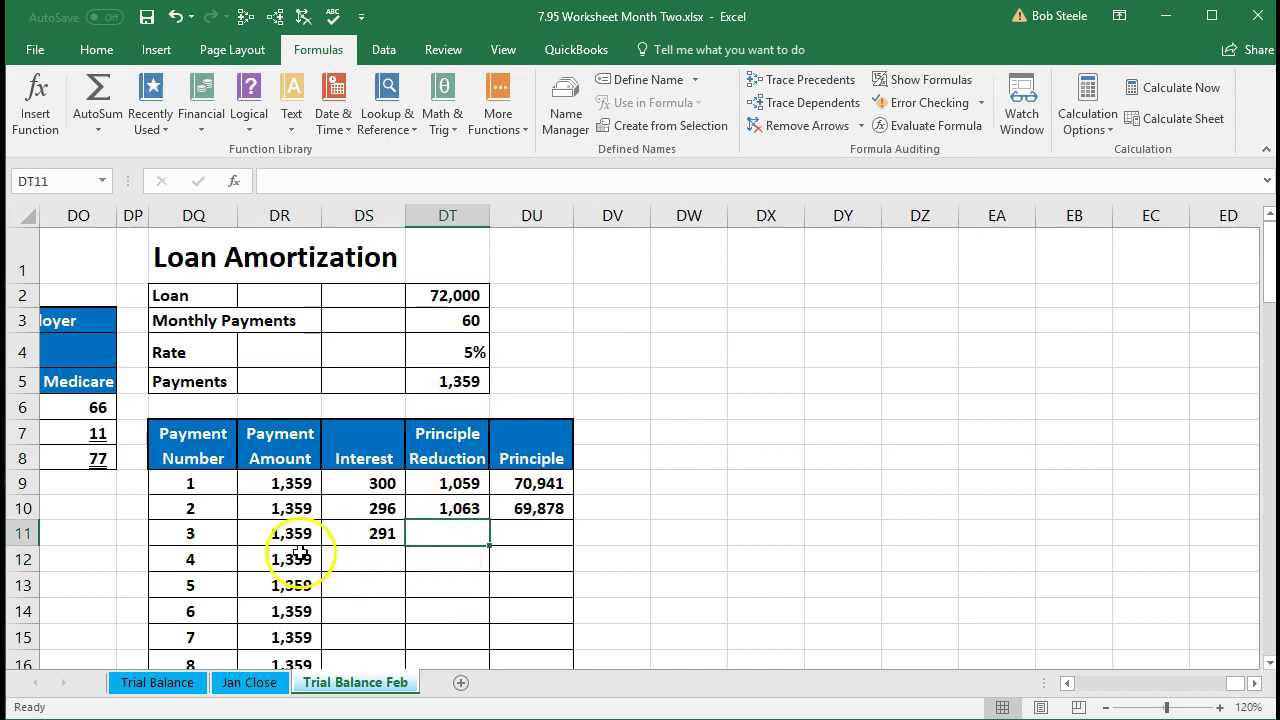
pyautogui.write('=')
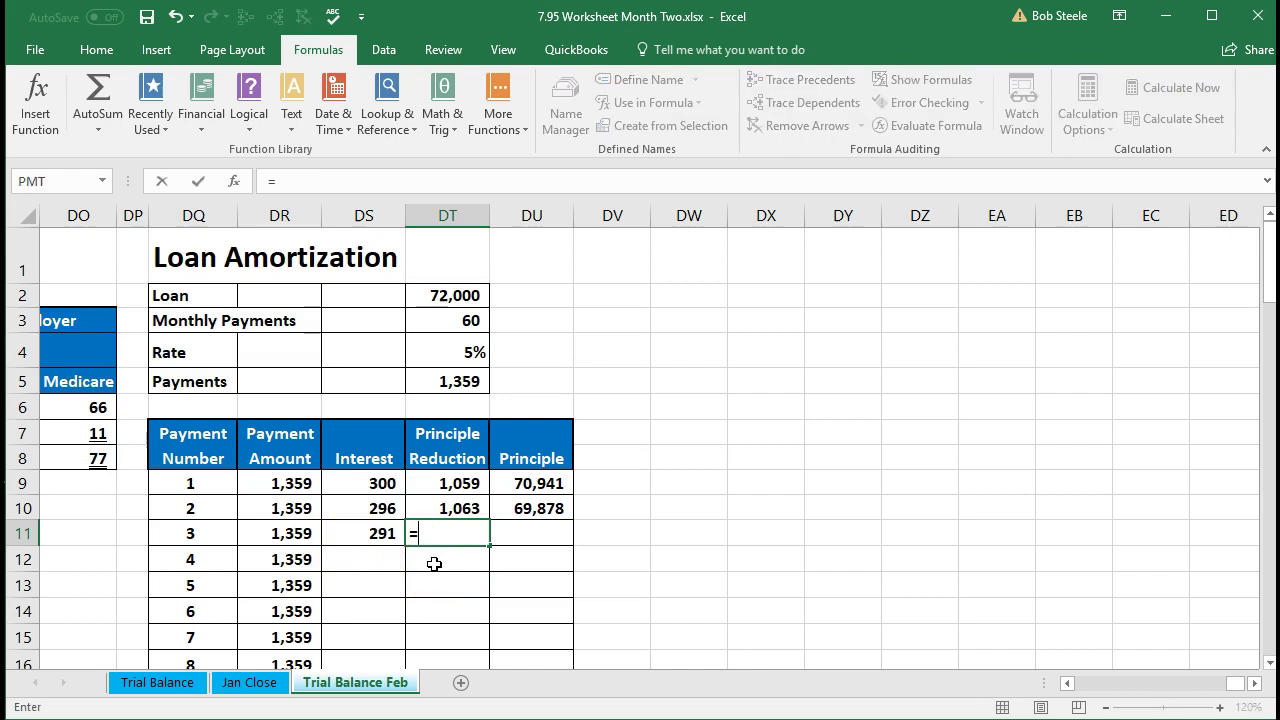
pyautogui.click(295, 535)
pyautogui.write('-')
pyautogui.click(338, 531)
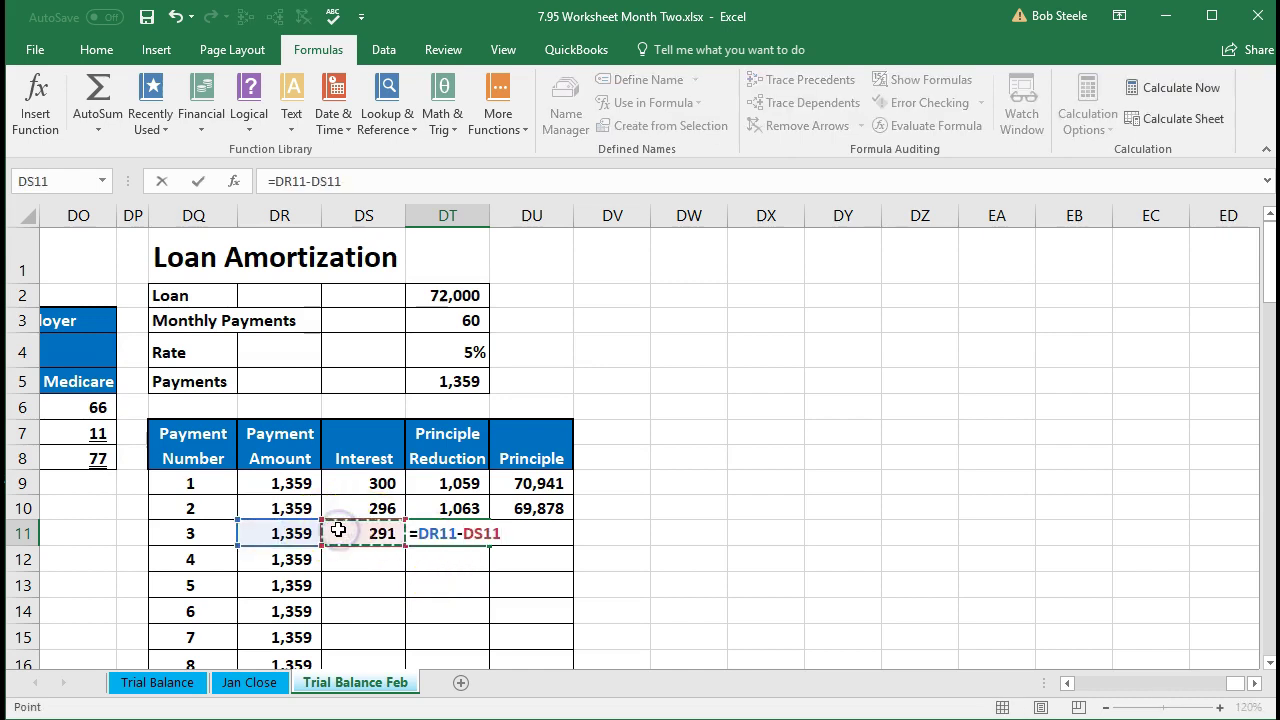
pyautogui.press('Return')
# Step: Calculate the remaining principle after payment 3 in DU11 as previous principle minus principle reduction, with the formula =DU10-DT11
pyautogui.press('Right')
pyautogui.press('Up')
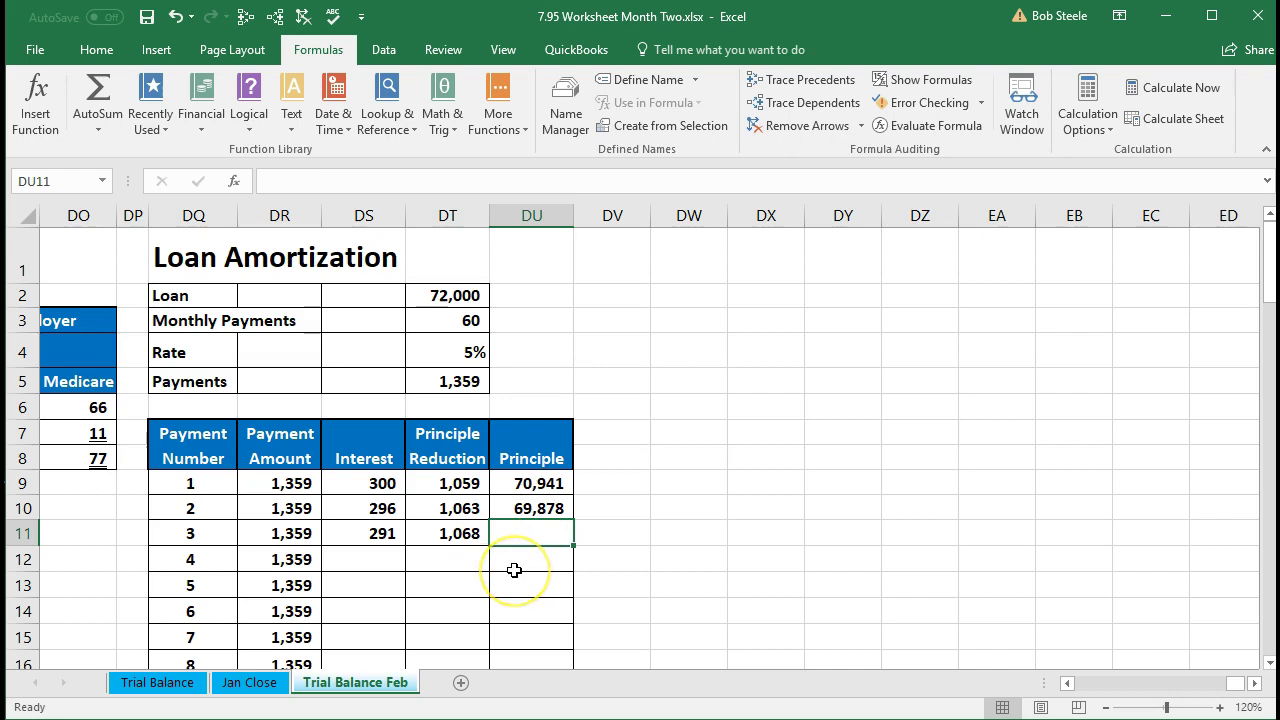
pyautogui.write('=')
pyautogui.click(538, 507)
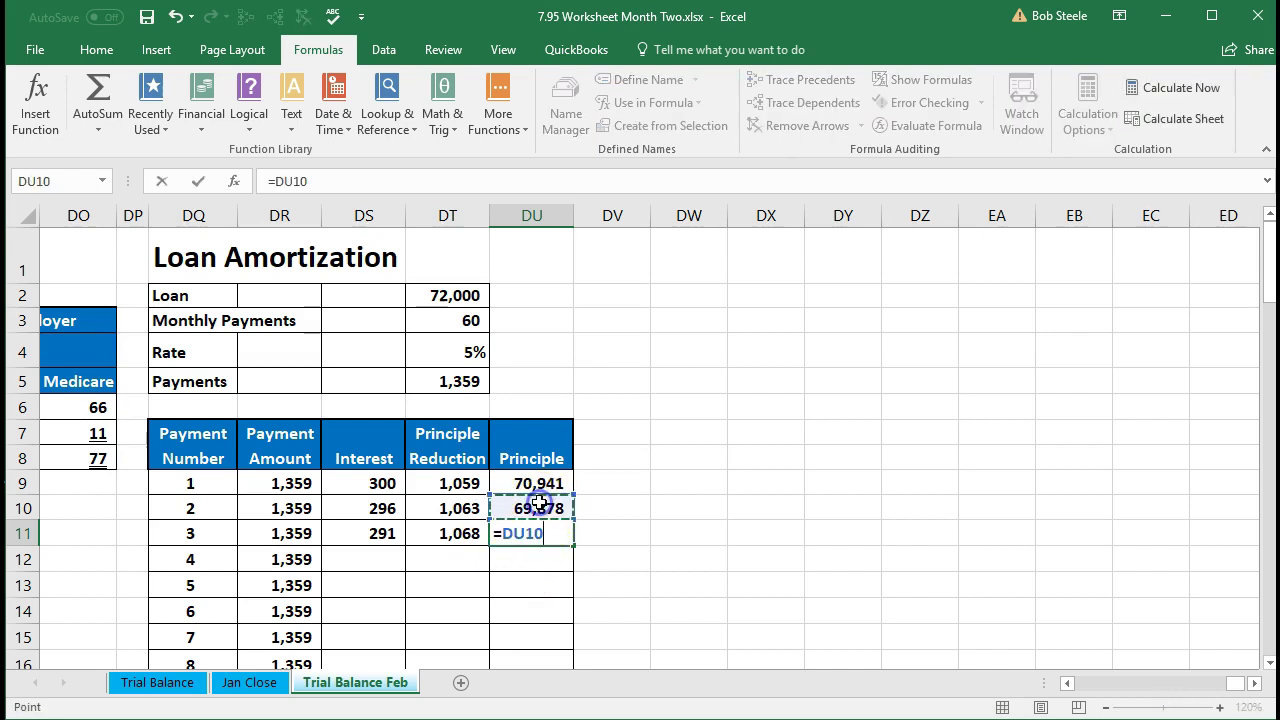
pyautogui.write('-')
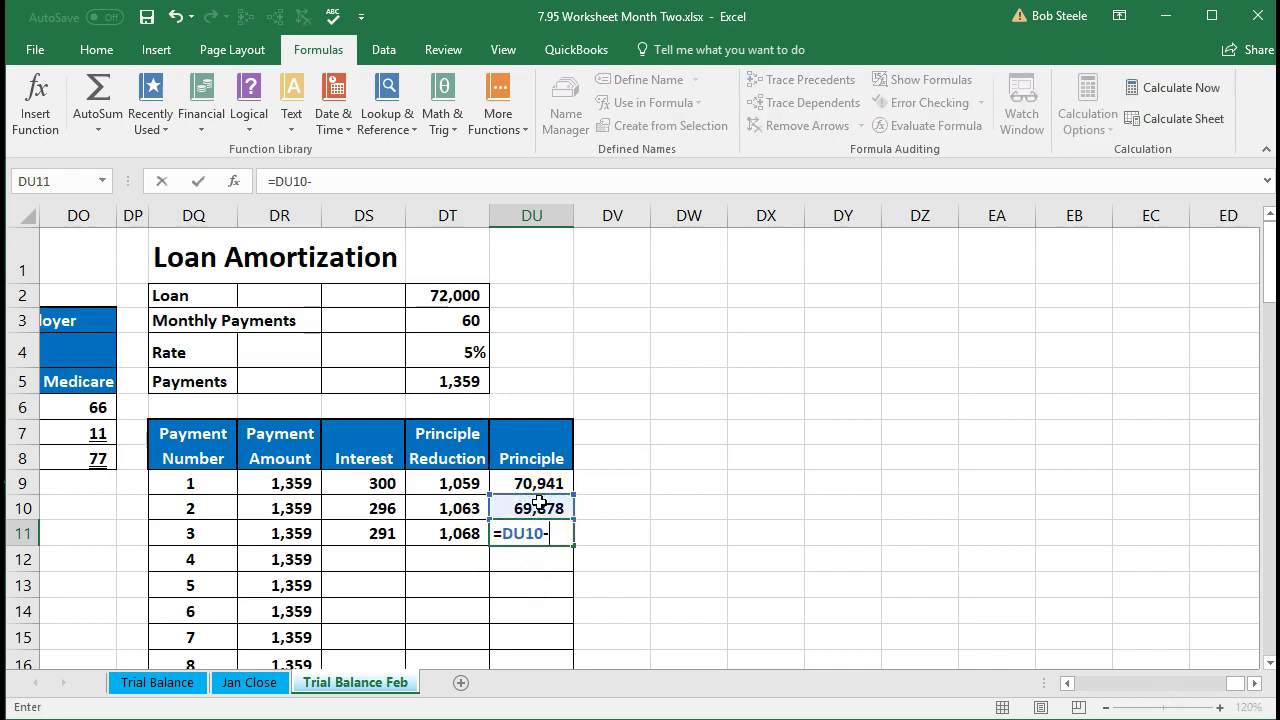
pyautogui.click(478, 537)
pyautogui.press('Return')
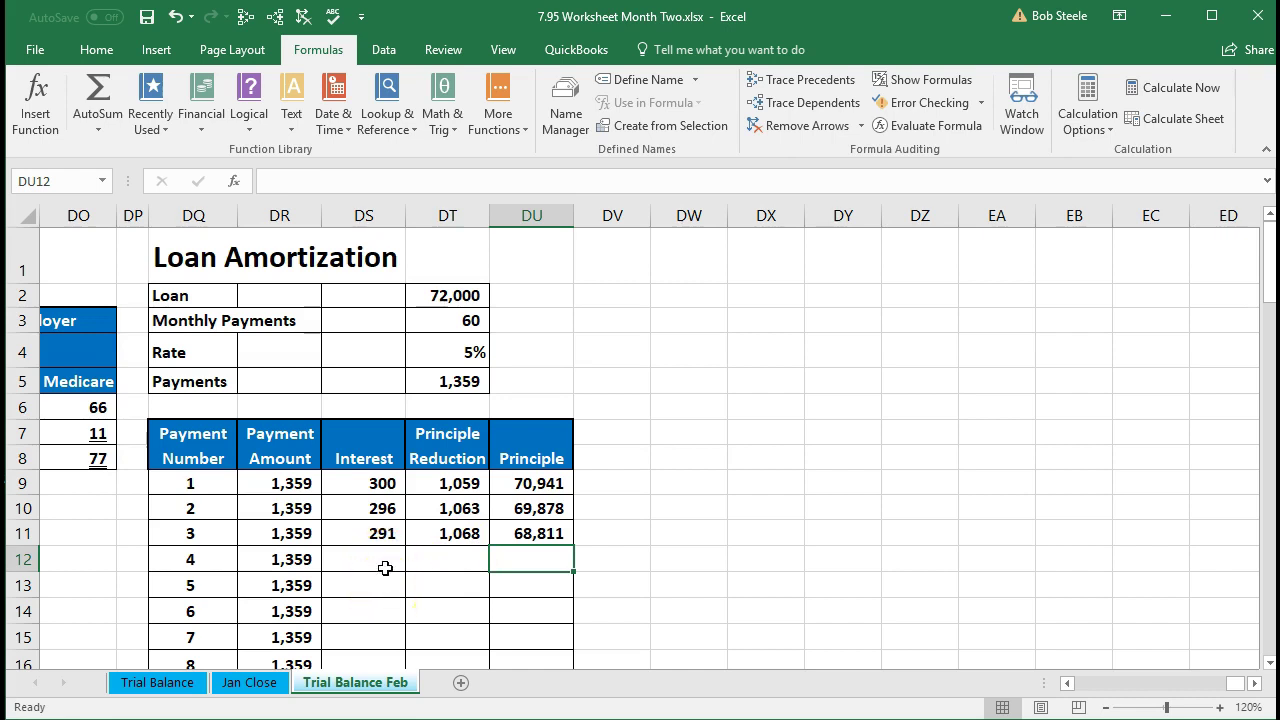
# Step: Try to copy the payment 3 formulas in DS11:DU11 down one row to payment 4 in row 12
pyautogui.moveTo(376, 536); pyautogui.dragTo(540, 536)
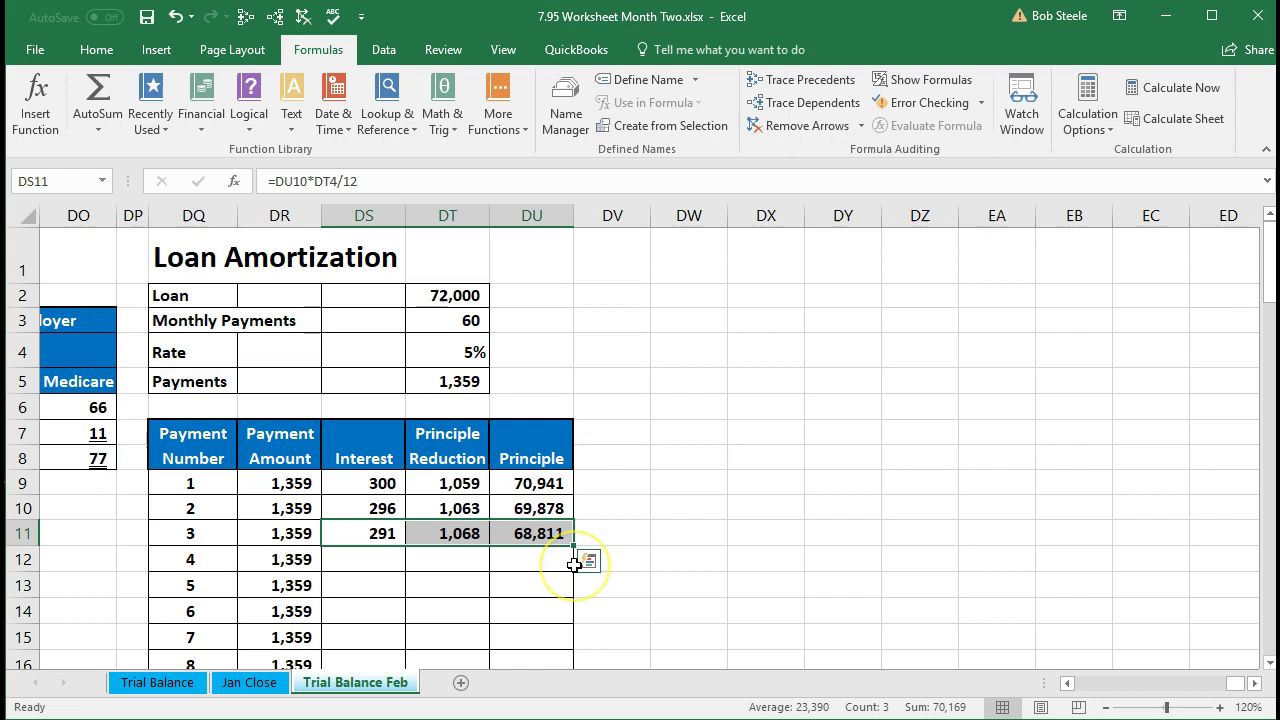
pyautogui.moveTo(386, 531); pyautogui.dragTo(520, 531)
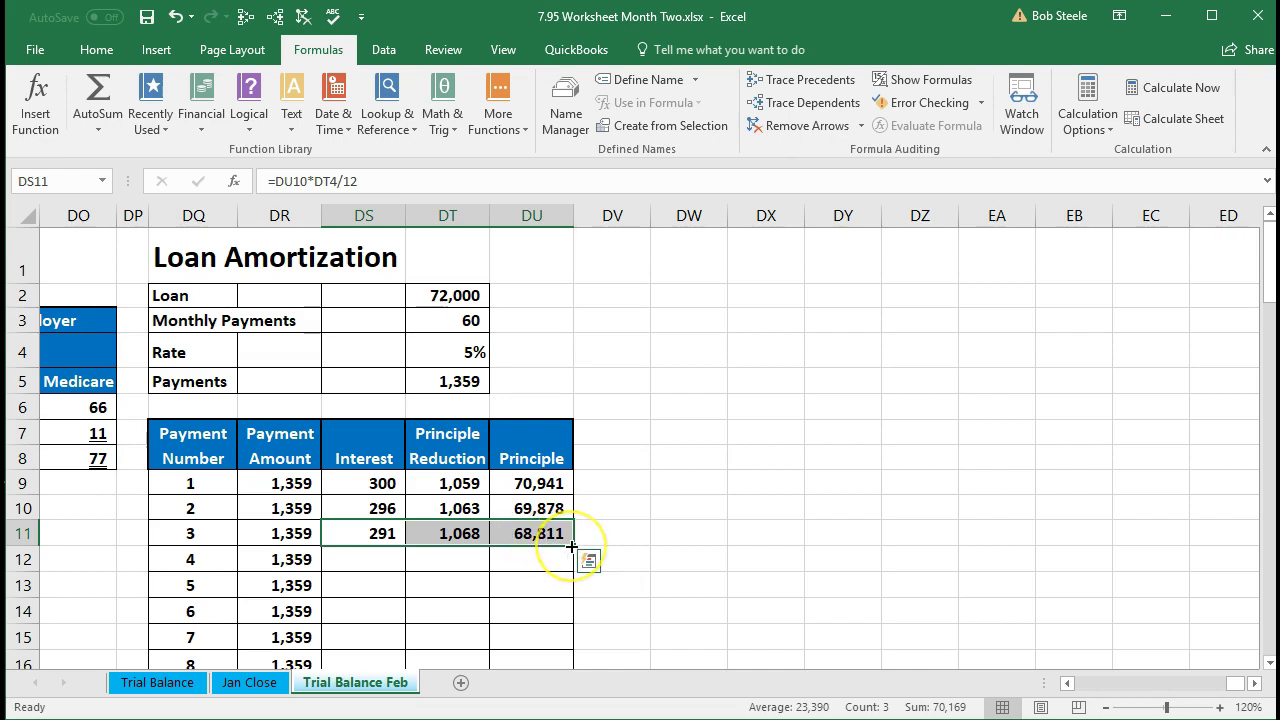
pyautogui.moveTo(571, 546); pyautogui.dragTo(570, 569)
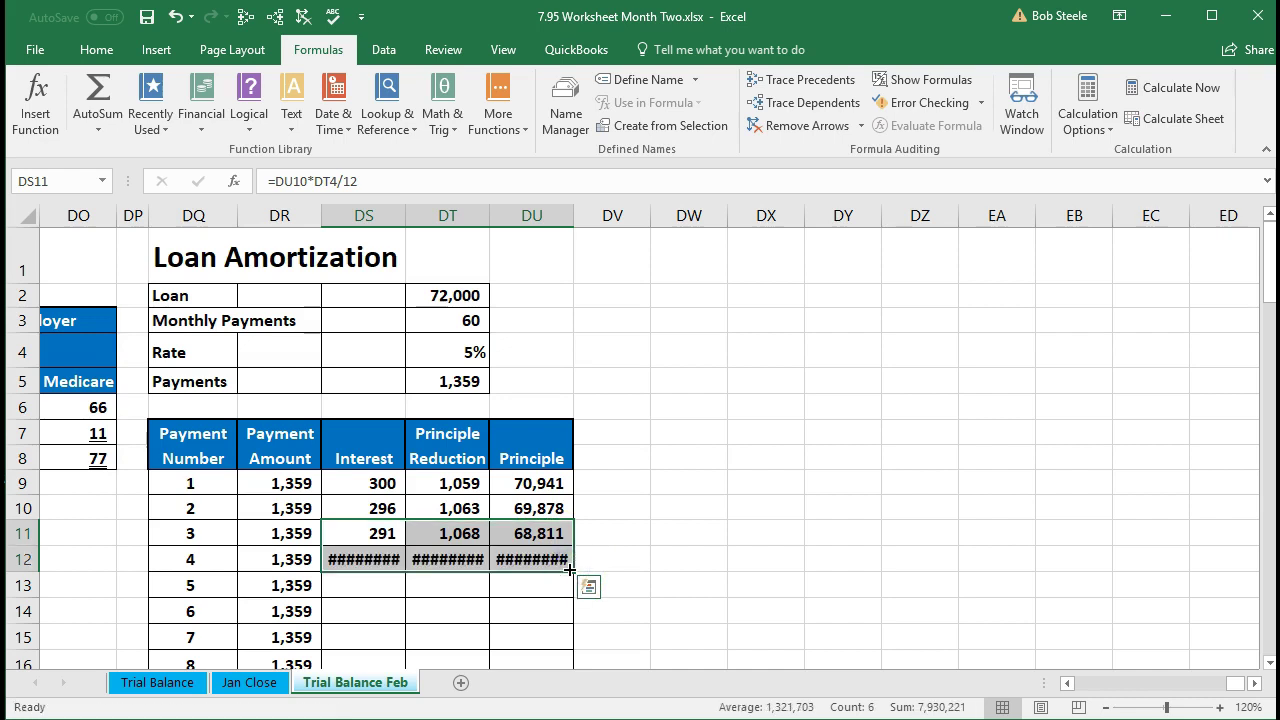
pyautogui.click(503, 608)
# Step: Examine the cell references in the copied interest and principle reduction formulas for payment 4 in DS12 and DT12
pyautogui.moveTo(462, 566)
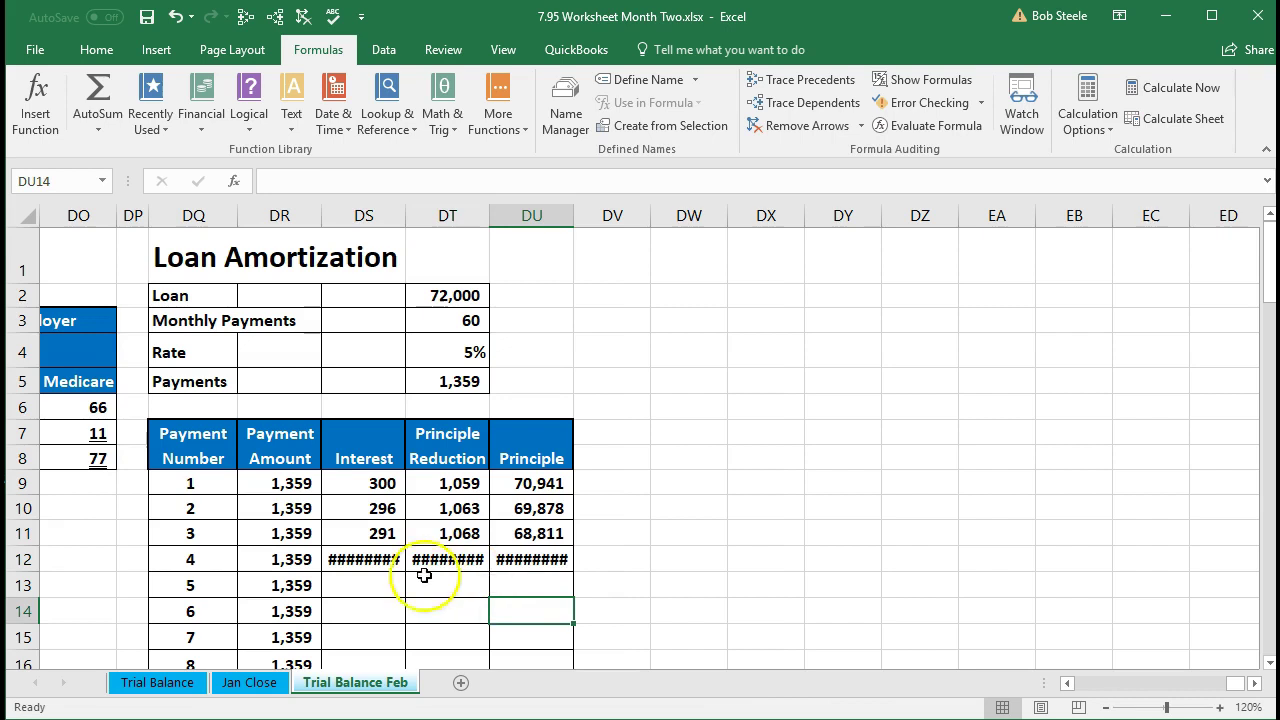
pyautogui.doubleClick(368, 559)
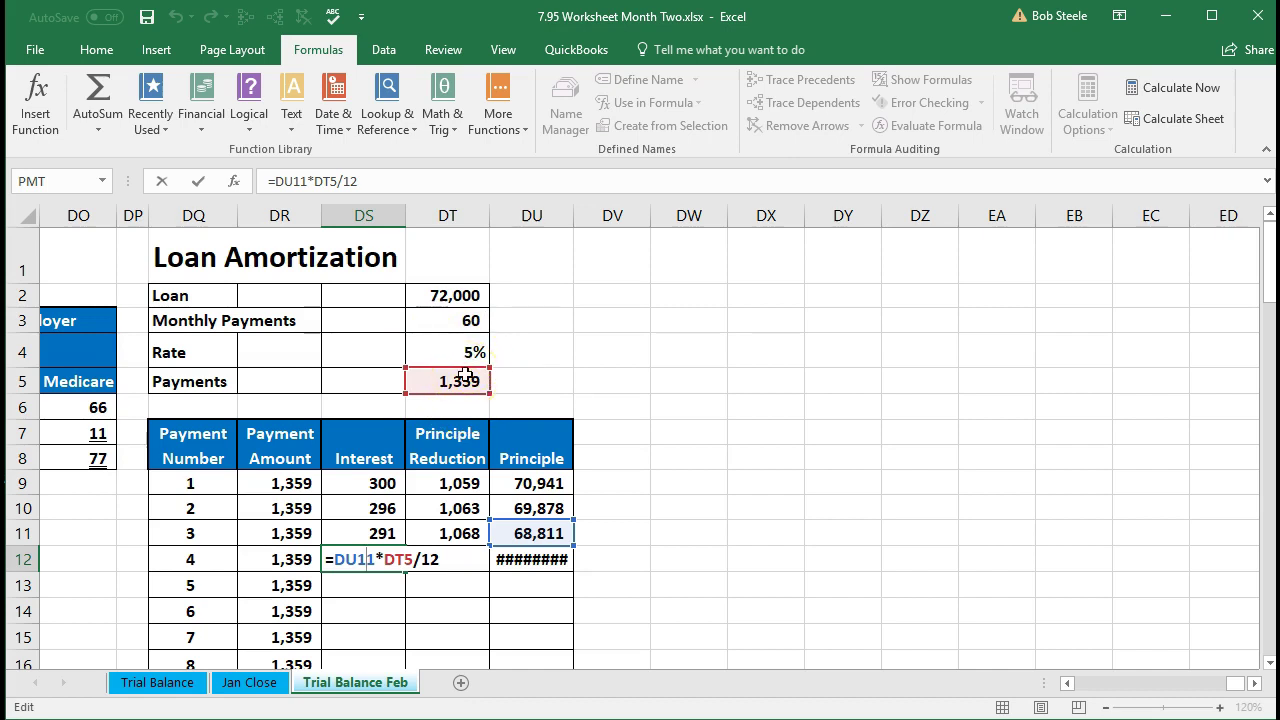
pyautogui.press('Return')
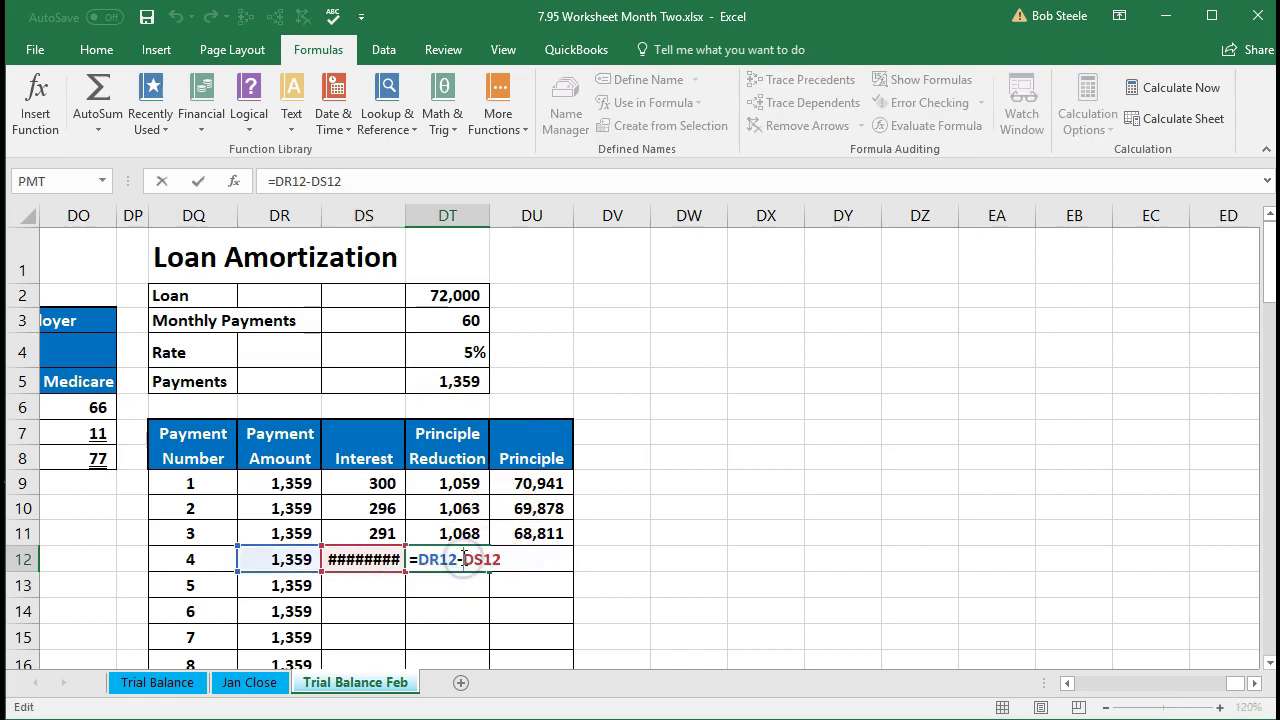
pyautogui.press('Return')
# Step: Re-enter the remaining principle for payment 4 in DU12 as the principle above minus the principle reduction, =DU11-DT12
pyautogui.click(533, 559)
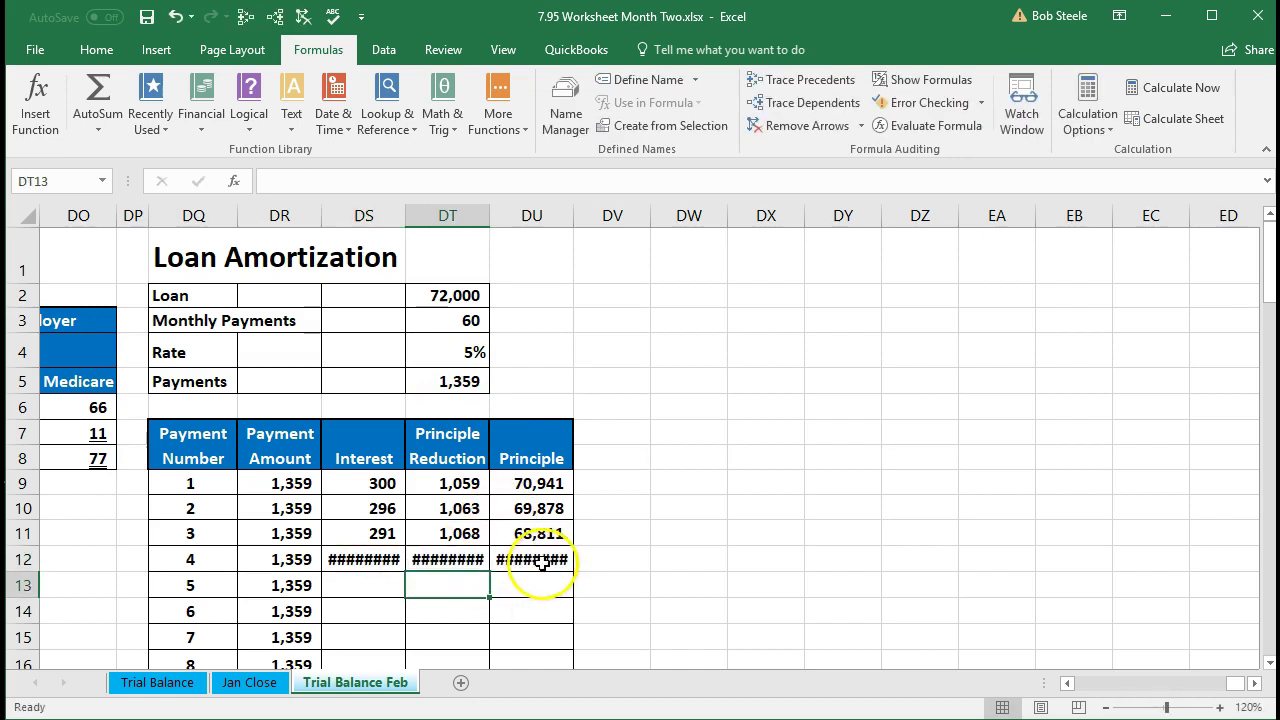
pyautogui.write('=')
pyautogui.press('Up')
pyautogui.write('-')
pyautogui.press('Left')
pyautogui.press('Return')
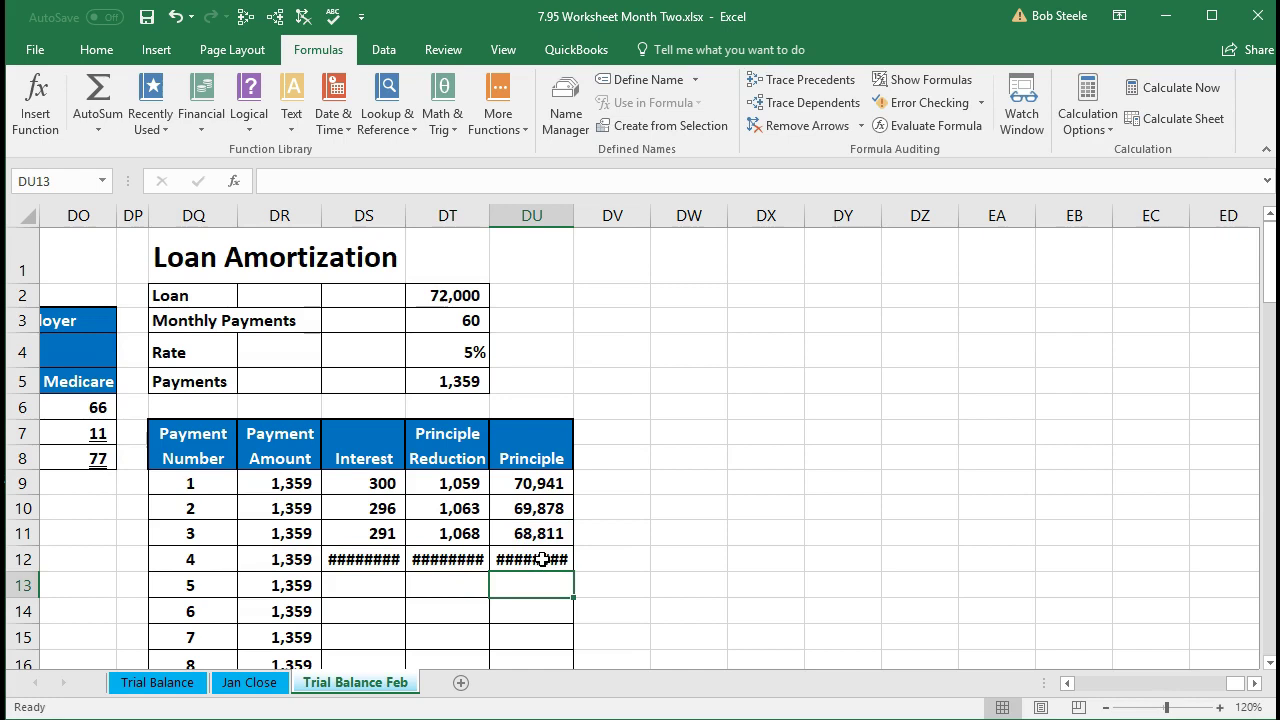
# Step: Clear the interest, principle reduction and principle formulas for payment 4 from DS12:DU12
pyautogui.moveTo(376, 562); pyautogui.dragTo(509, 566)
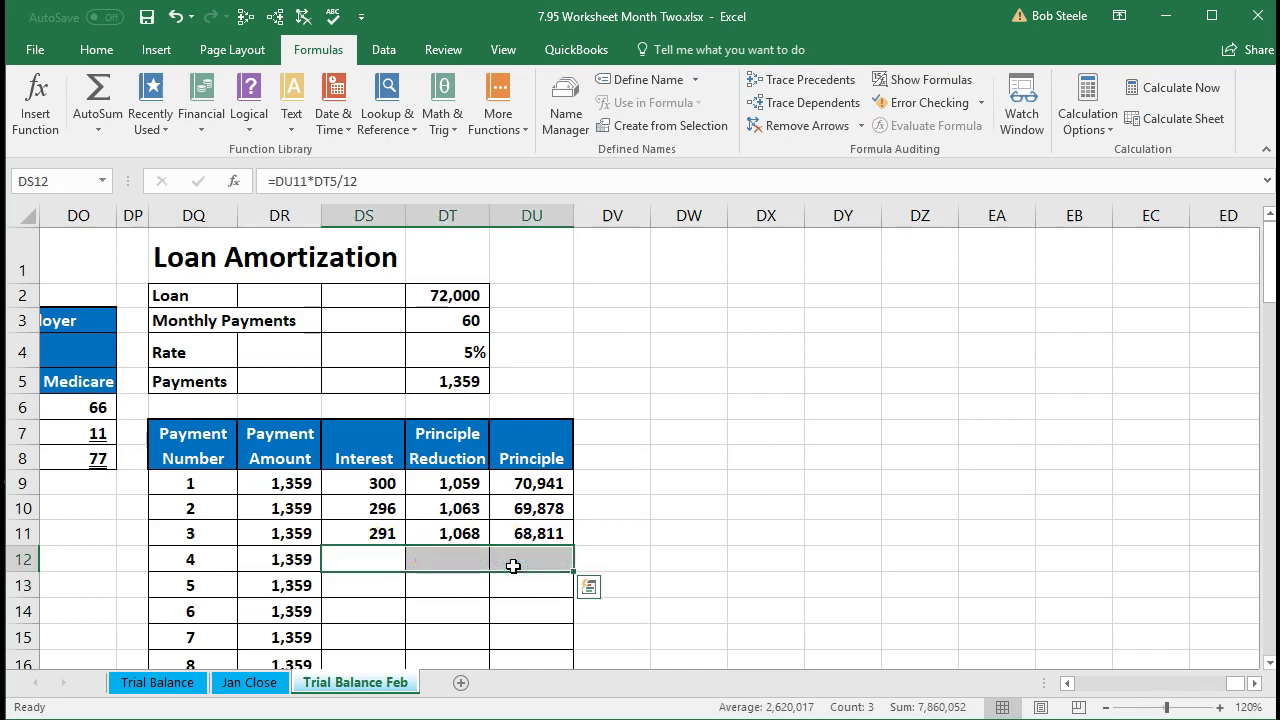
pyautogui.press('Delete')
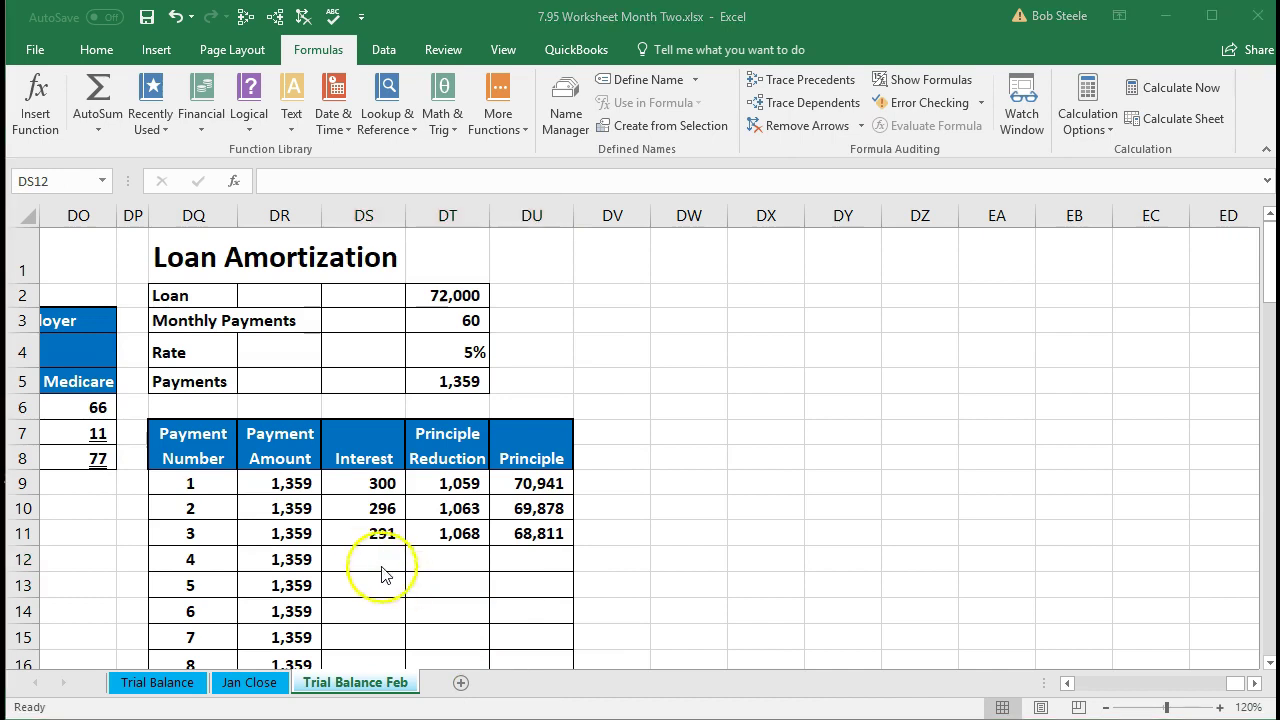
# Step: Calculate the interest for payment 4 in DS12 with an absolute reference to the rate, using the formula =DU11*$DT$4/12
pyautogui.click(361, 562)
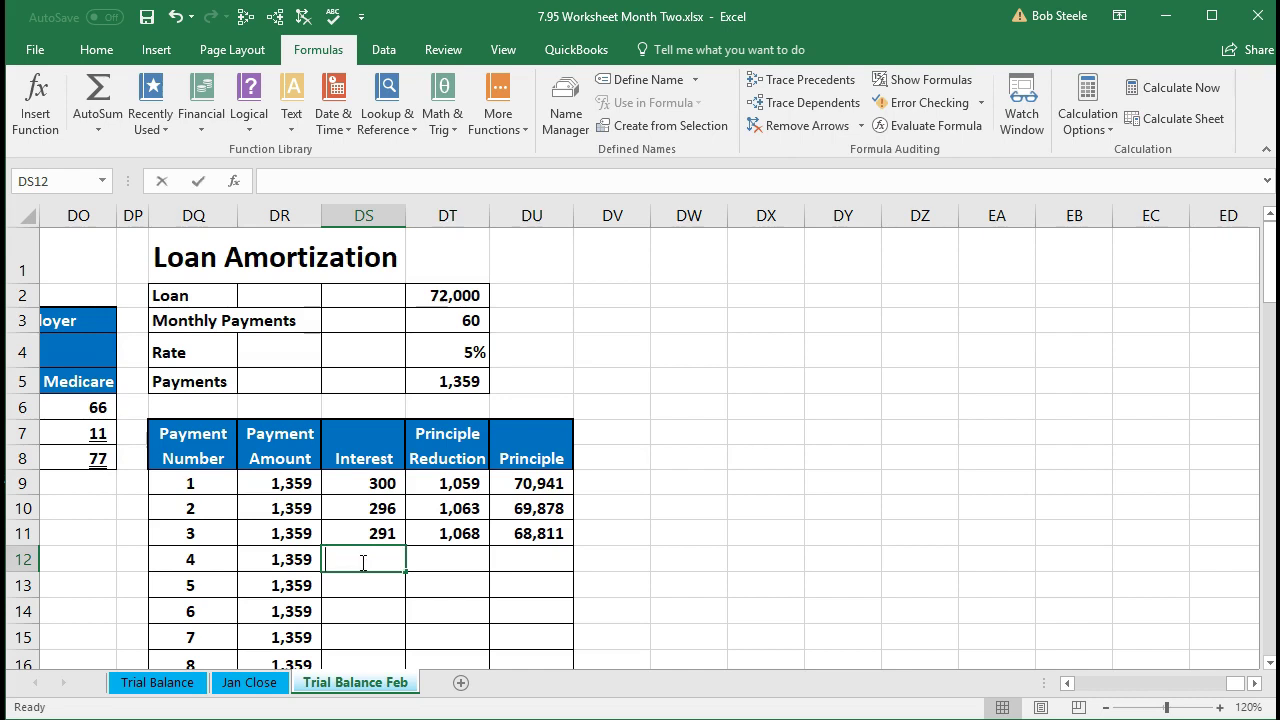
pyautogui.write('=')
pyautogui.click(538, 530)
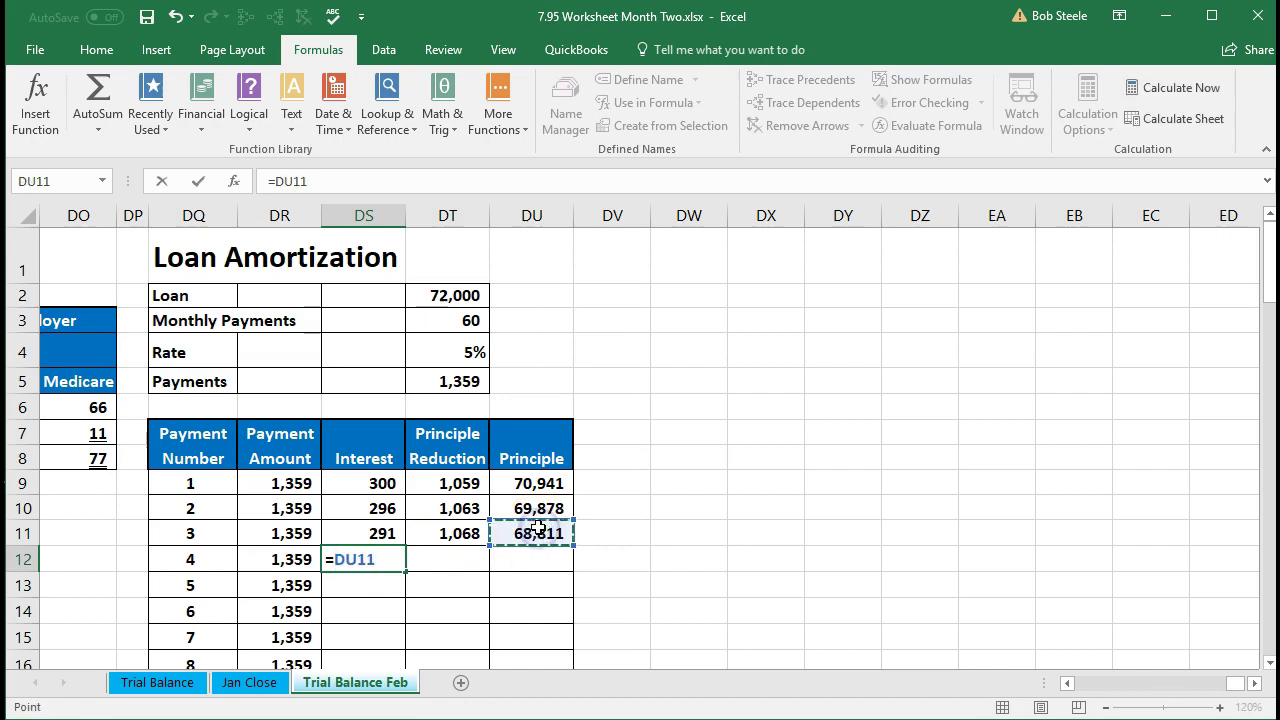
pyautogui.write('*')
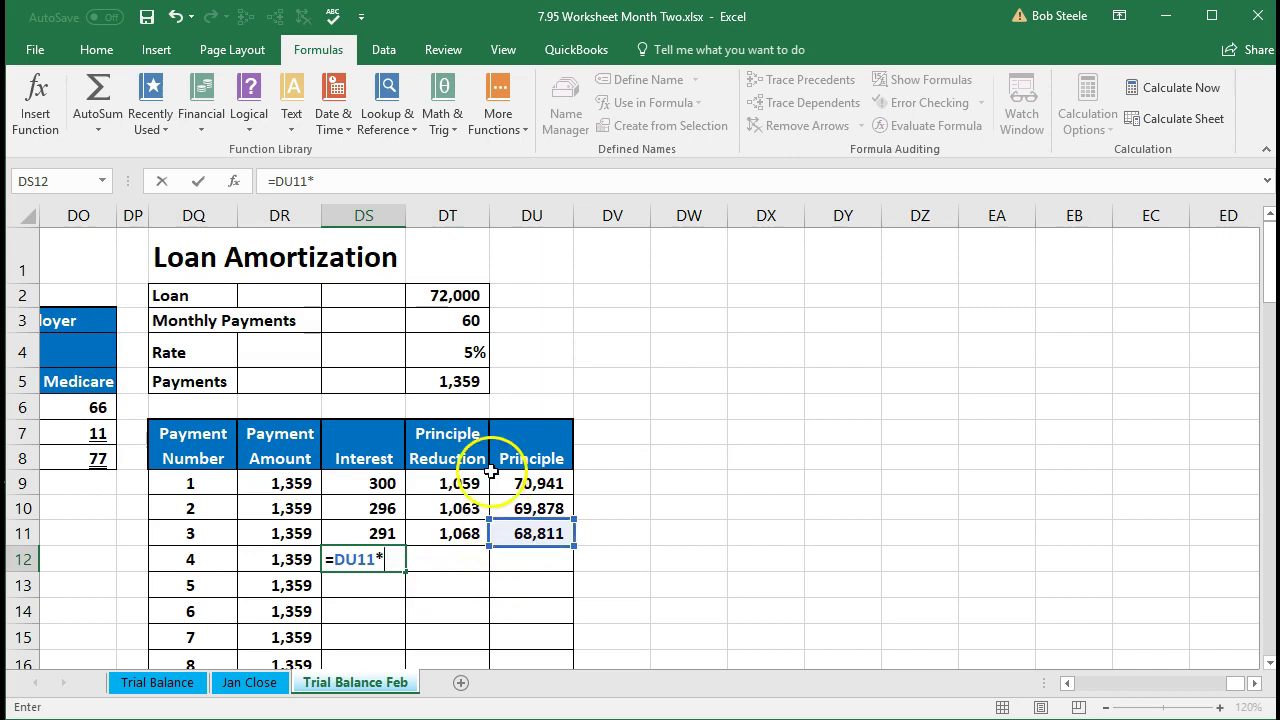
pyautogui.click(461, 347)
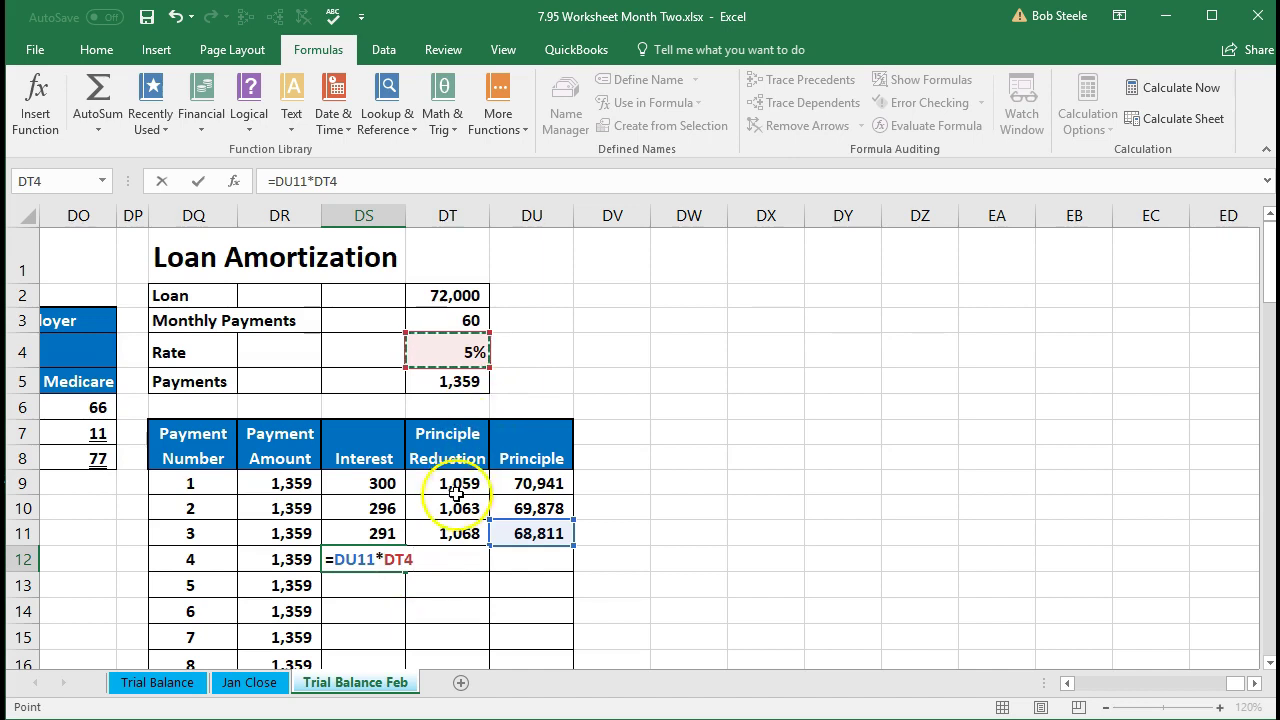
pyautogui.click(384, 560)
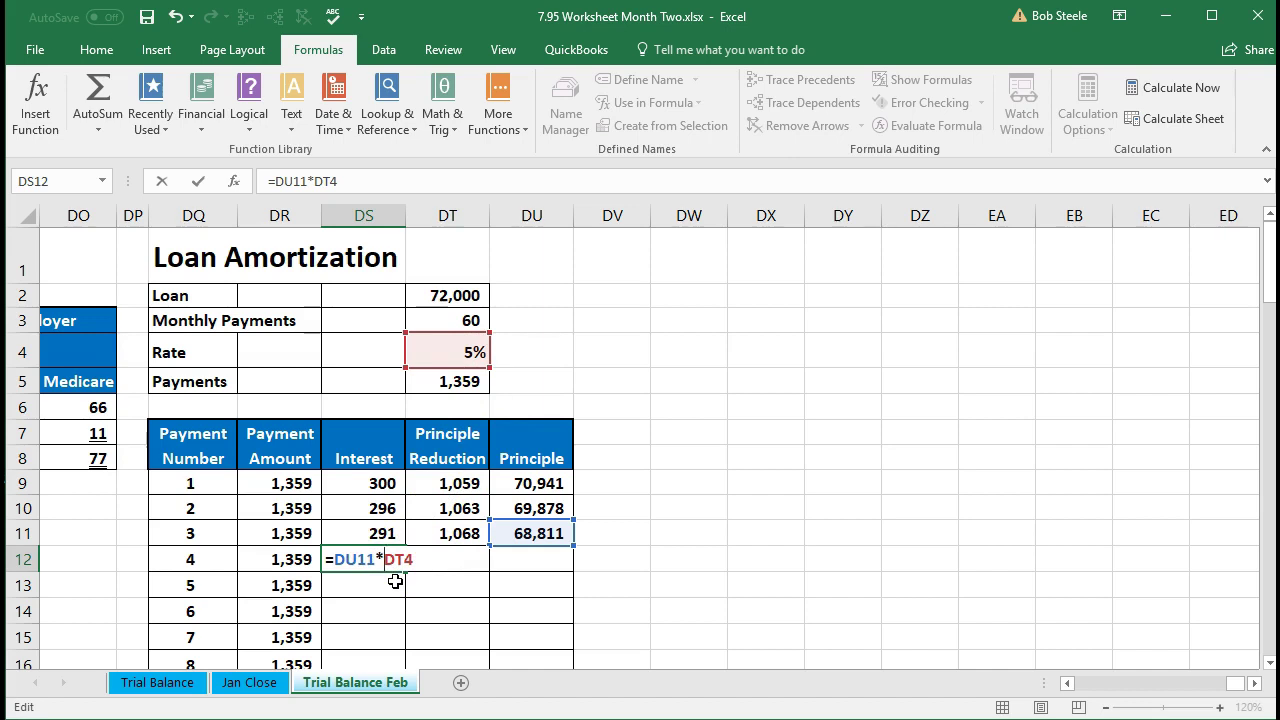
pyautogui.write('$DT')
pyautogui.write('$')
pyautogui.click(386, 560)
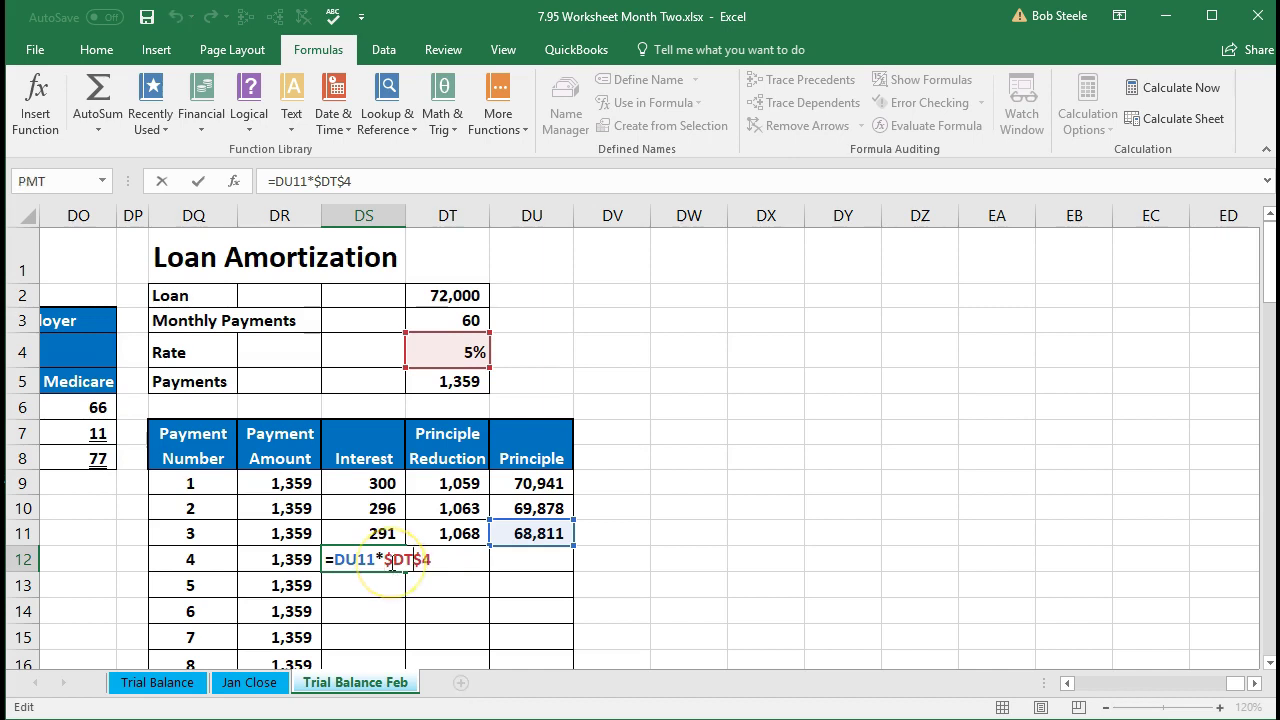
pyautogui.write('/12')
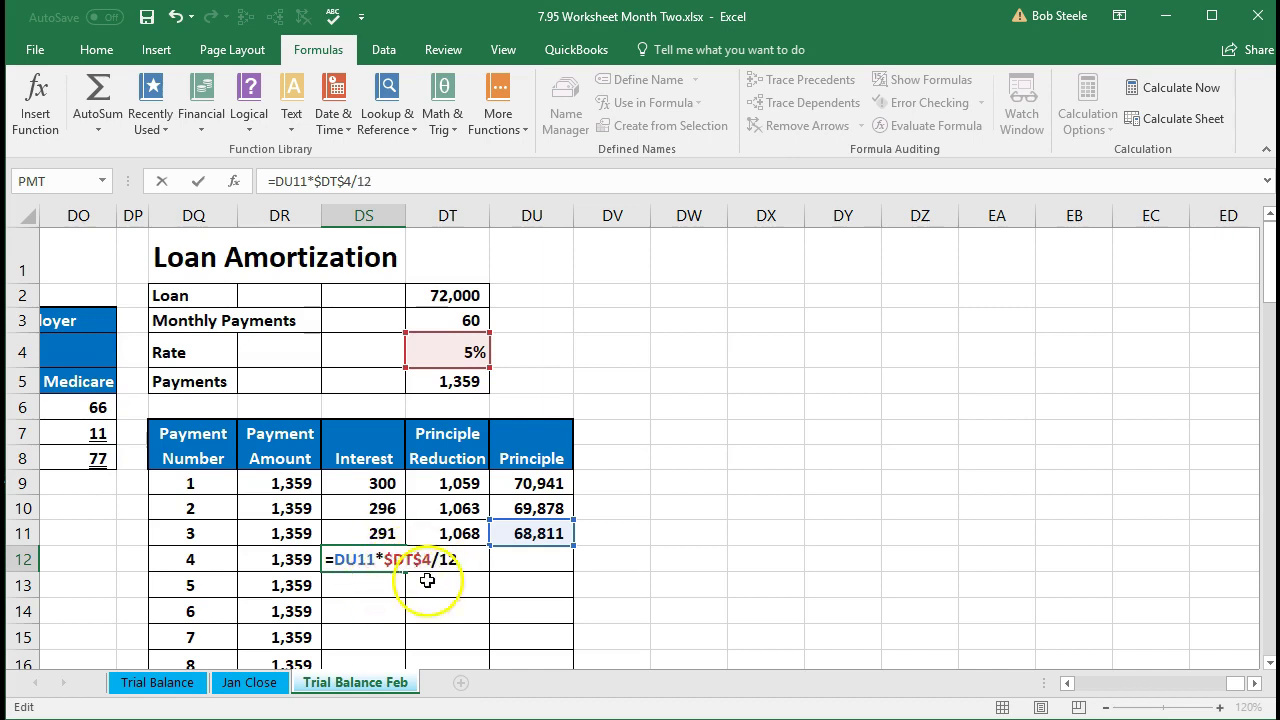
pyautogui.press('Return')
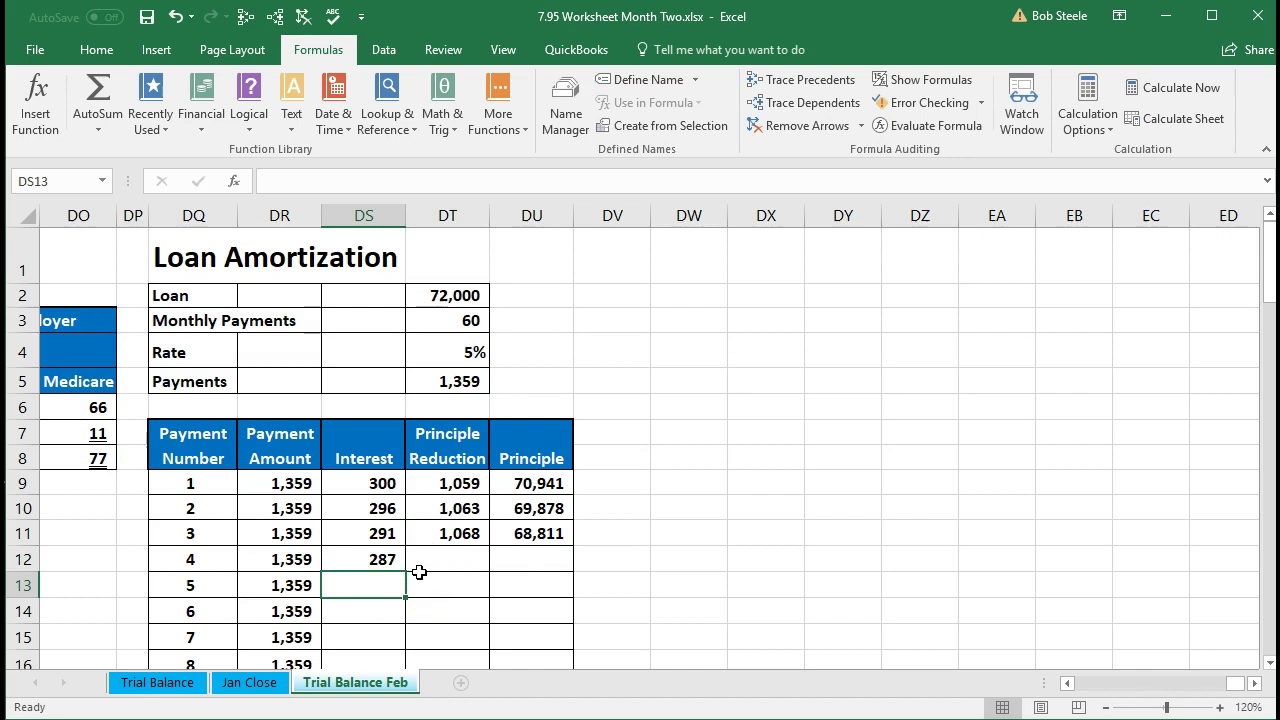
# Step: Calculate the principle reduction for payment 4 in DT12 as payment amount minus interest, using =DR12-DS12
pyautogui.click(437, 561)
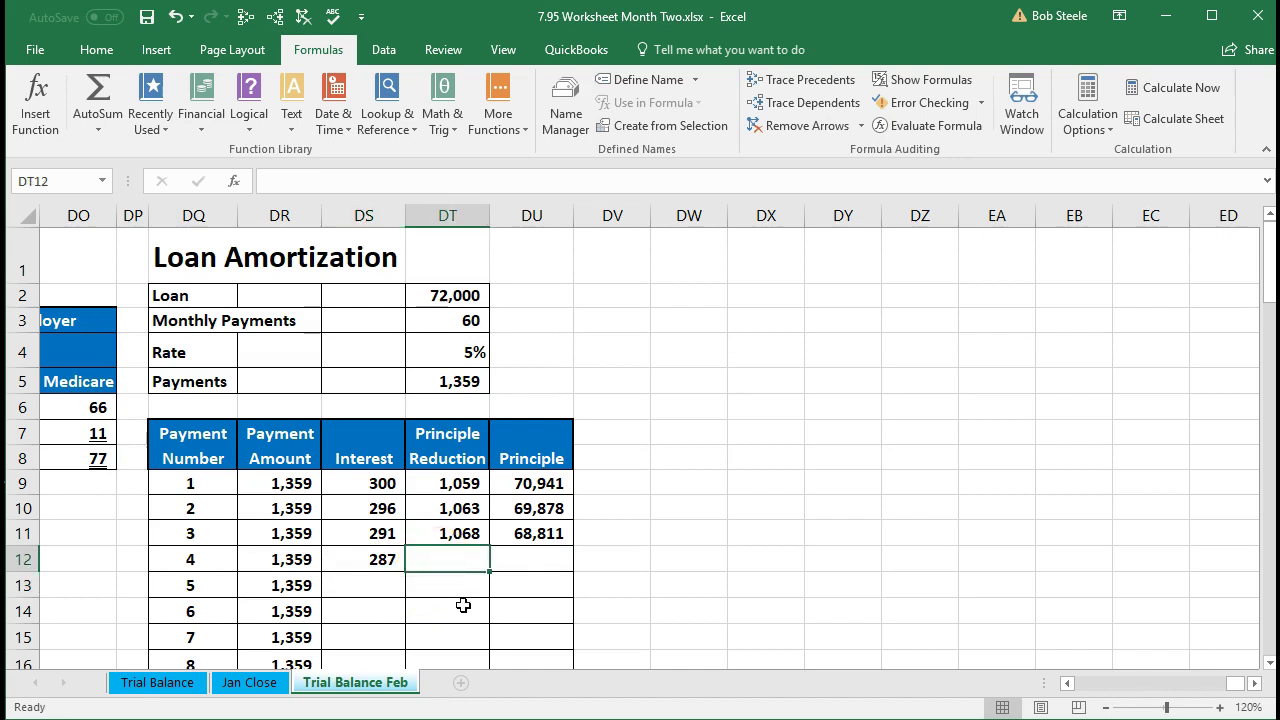
pyautogui.write('=')
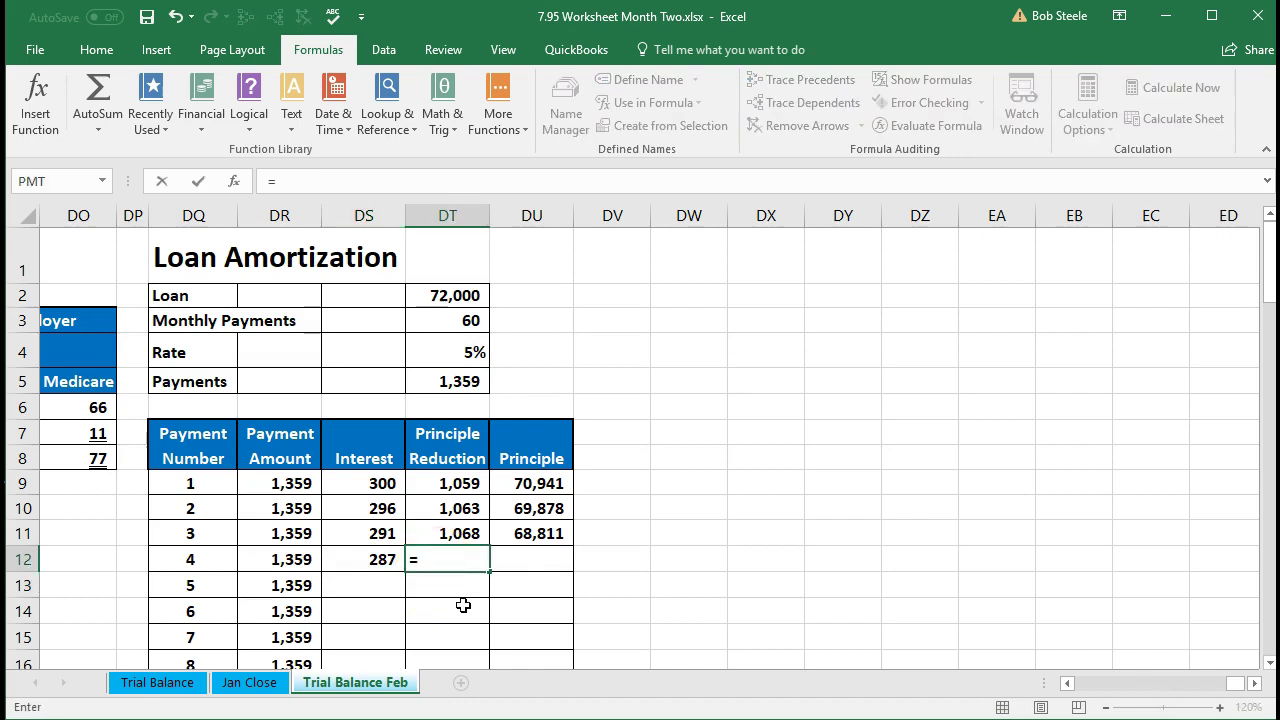
pyautogui.click(296, 558)
pyautogui.write('-')
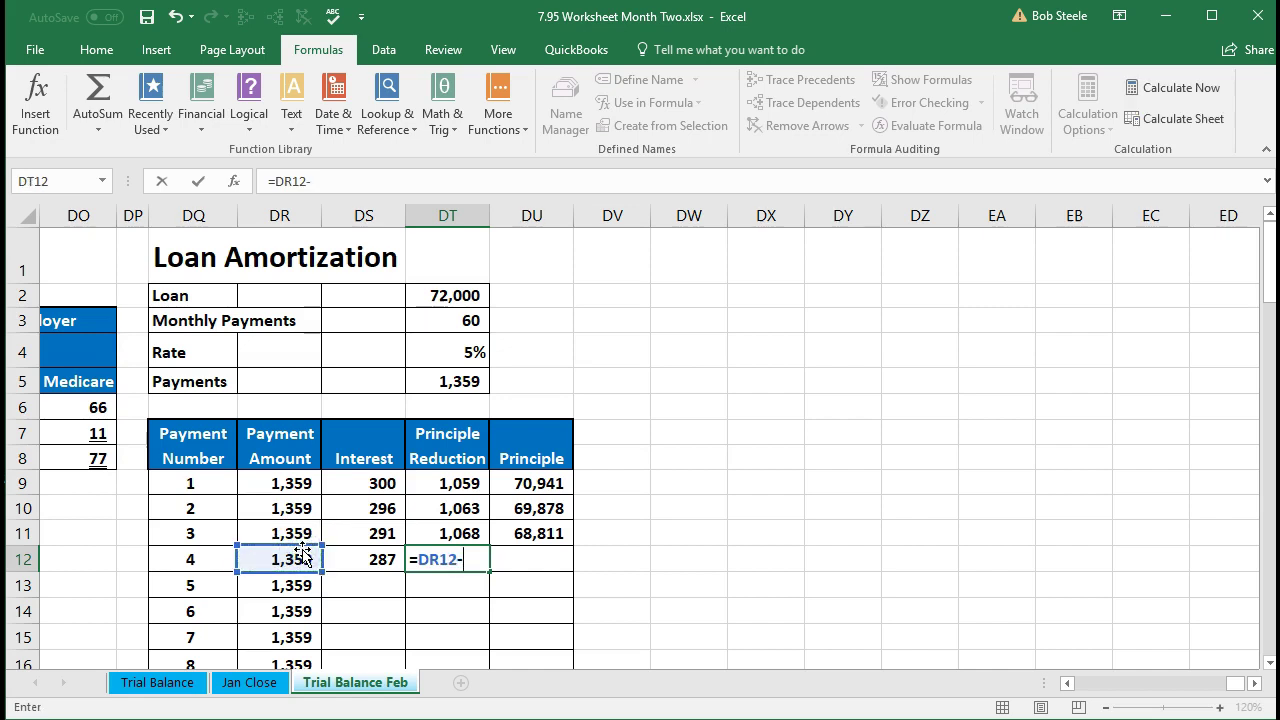
pyautogui.click(360, 556)
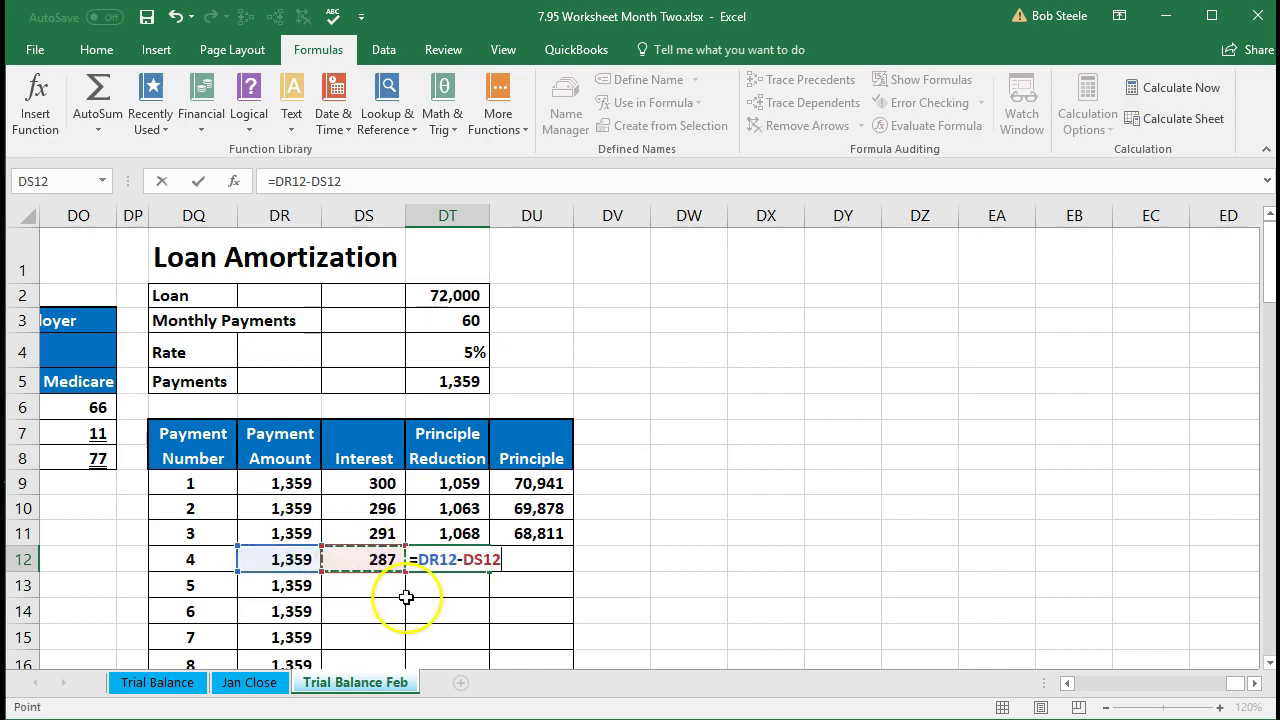
pyautogui.press('Return')
# Step: Calculate the remaining principle for payment 4 in DU12 as the principle above minus the principle reduction, using =DU11-DT12
pyautogui.click(517, 561)
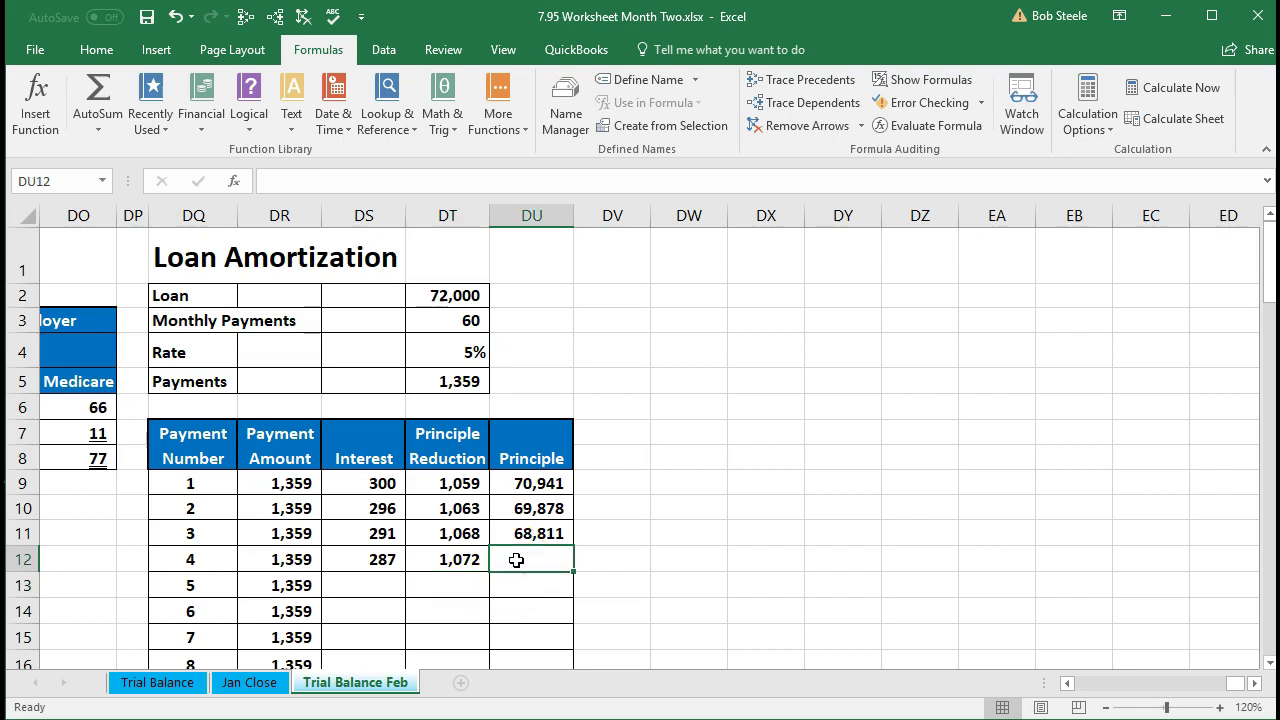
pyautogui.write('=')
pyautogui.click(537, 533)
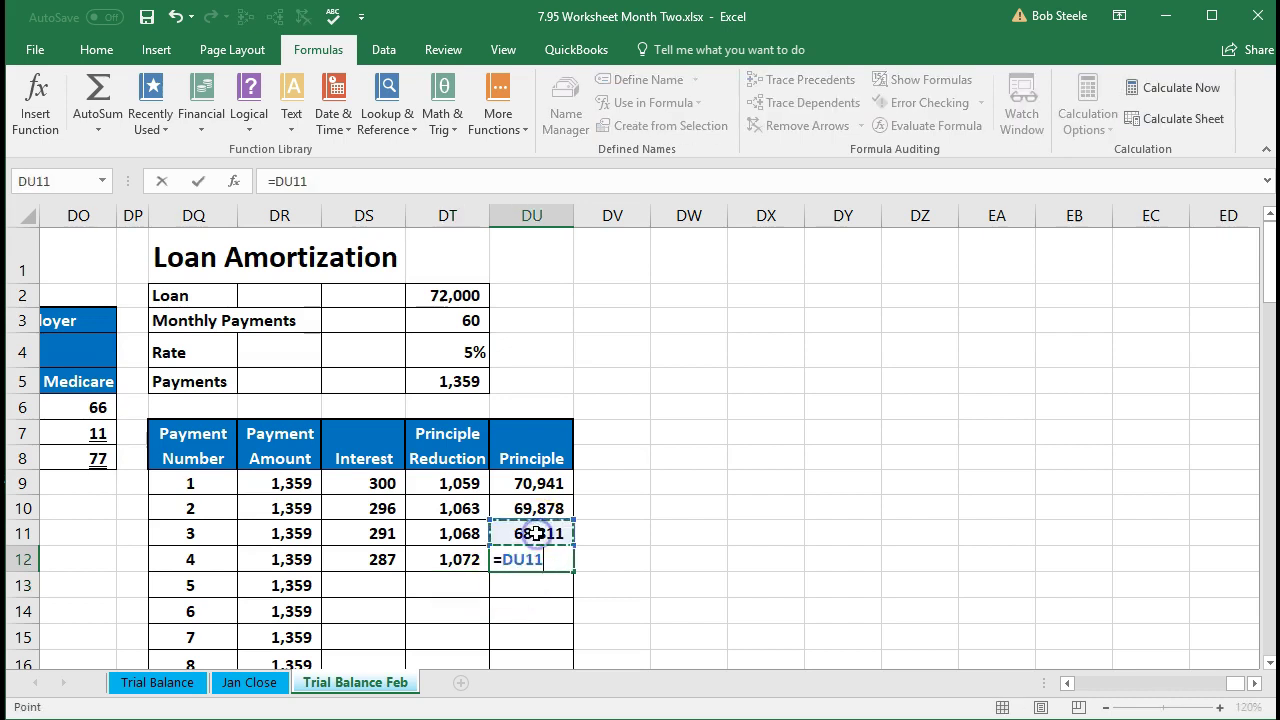
pyautogui.write('-')
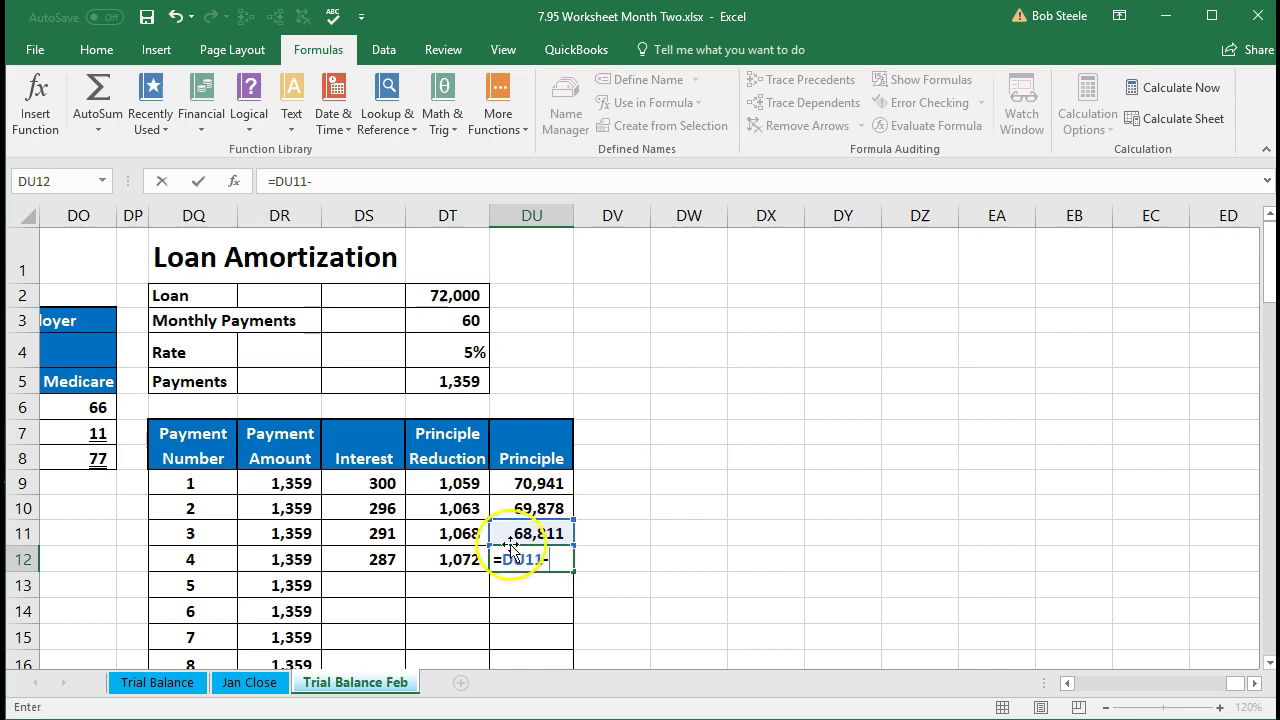
pyautogui.click(465, 560)
pyautogui.press('Return')
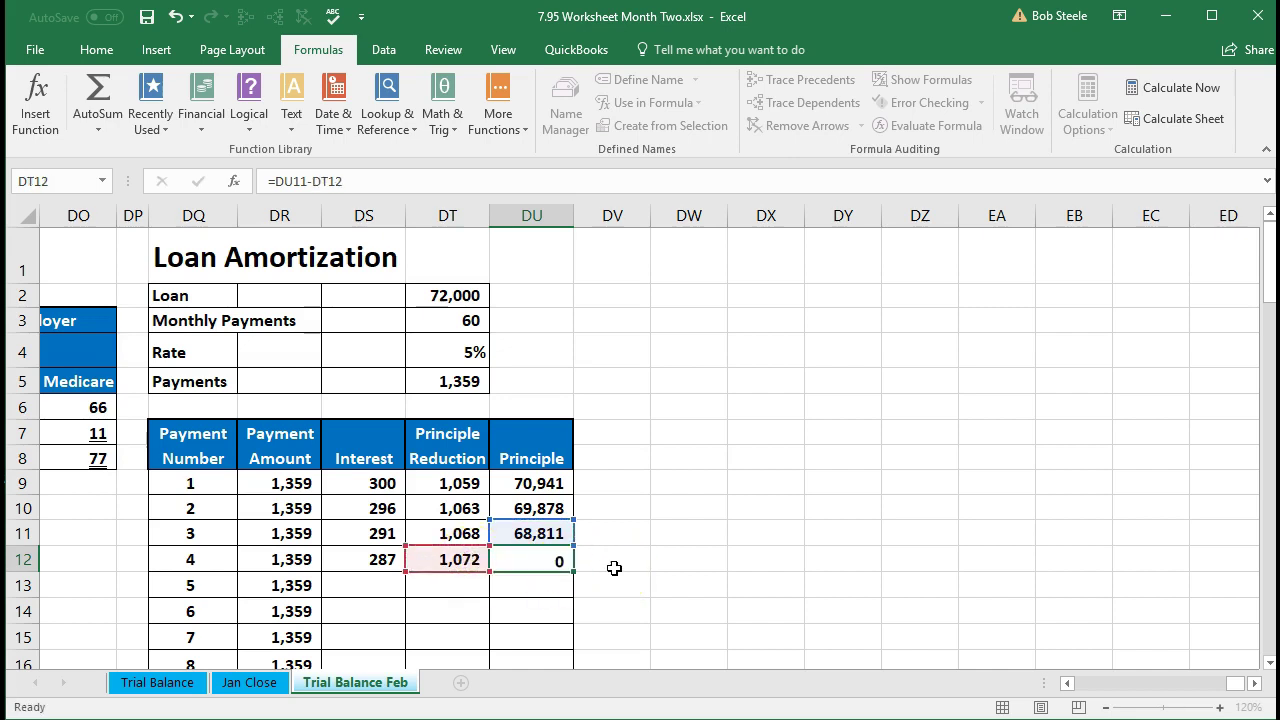
# Step: Copy the payment 4 formulas in DS12:DU12 down one row to payment 5
pyautogui.moveTo(346, 560); pyautogui.dragTo(542, 563)
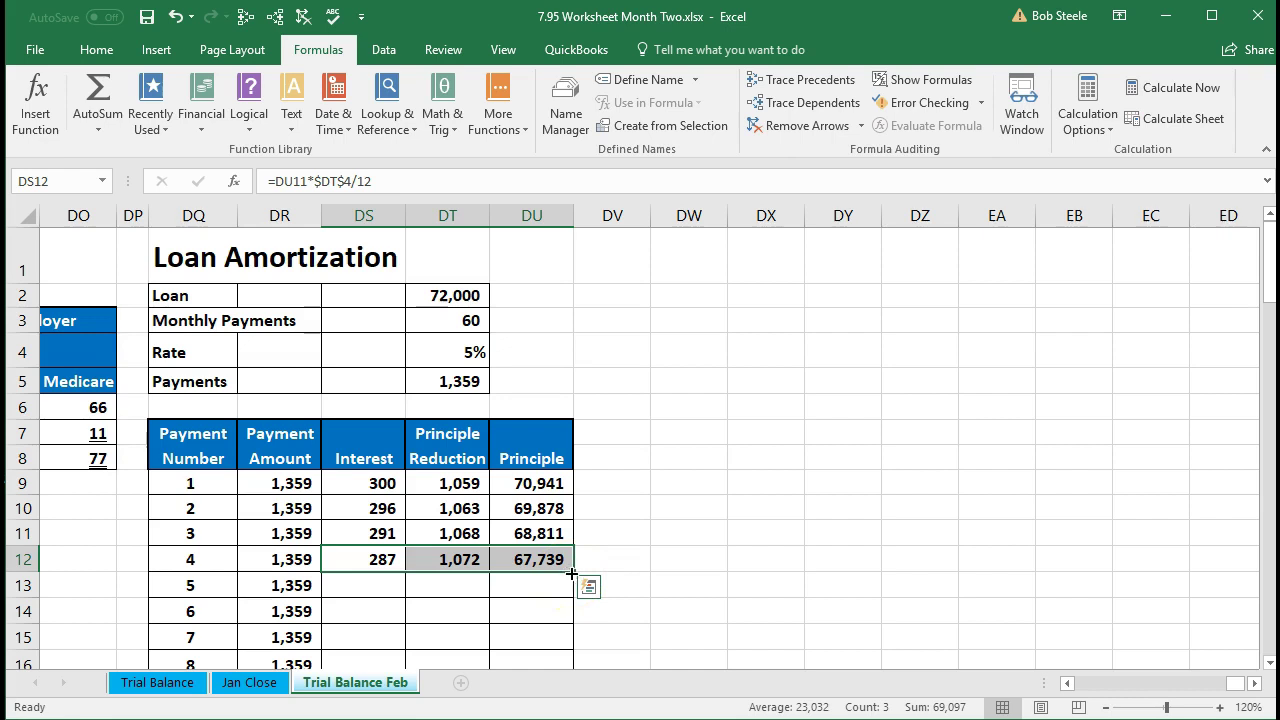
pyautogui.moveTo(573, 572); pyautogui.dragTo(576, 598)
pyautogui.click(545, 636)
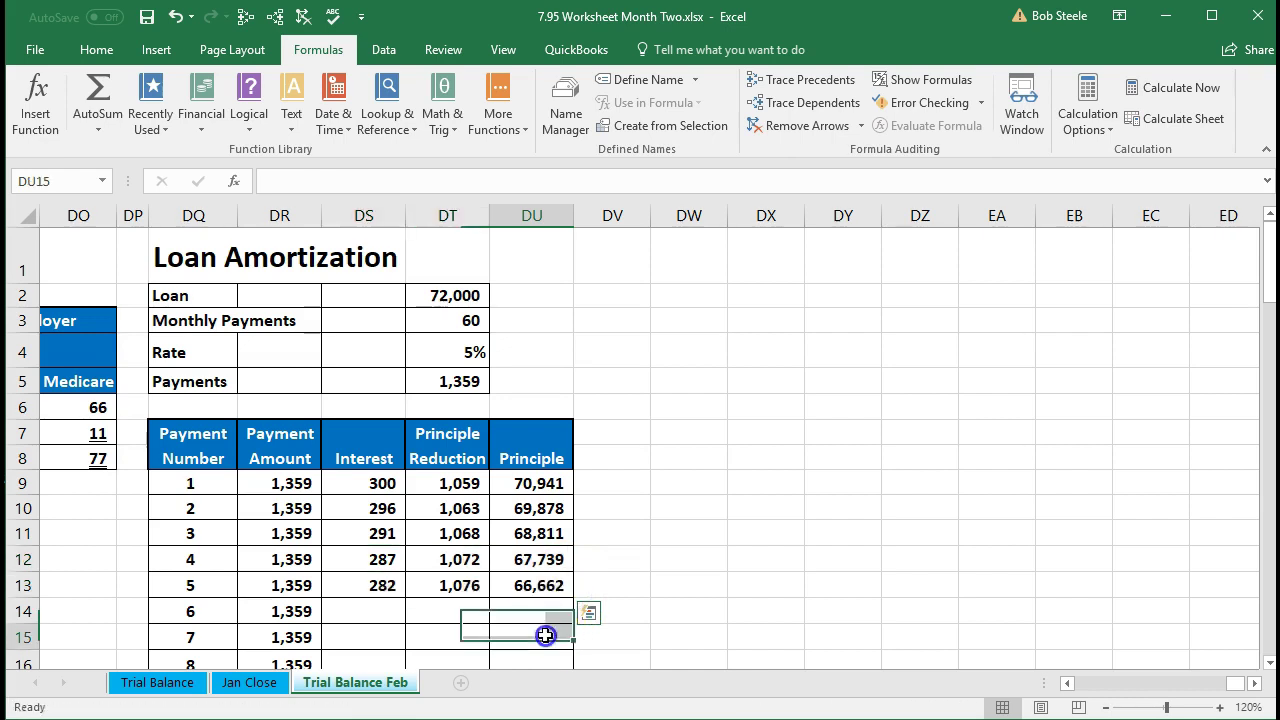
# Step: Examine the cell references in the copied interest, principle reduction and principle formulas for payment 5 in DS13:DU13
pyautogui.doubleClick(380, 586)
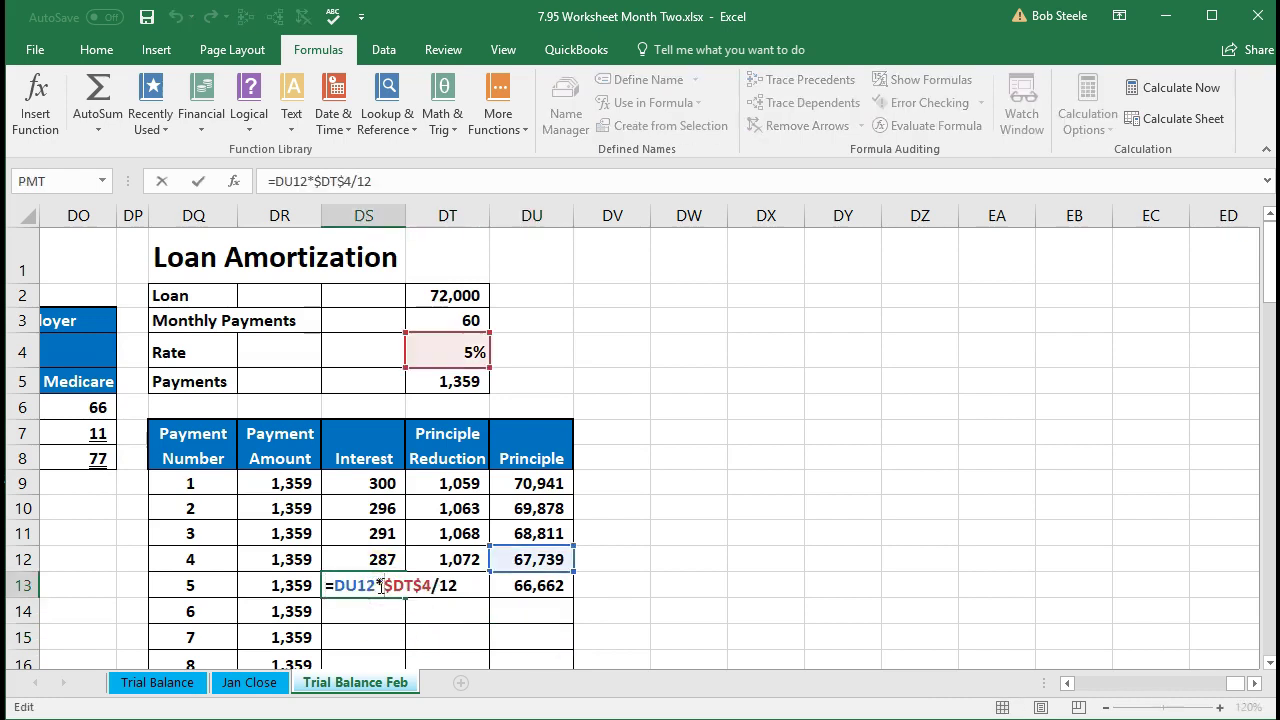
pyautogui.press('Escape')
pyautogui.doubleClick(431, 590)
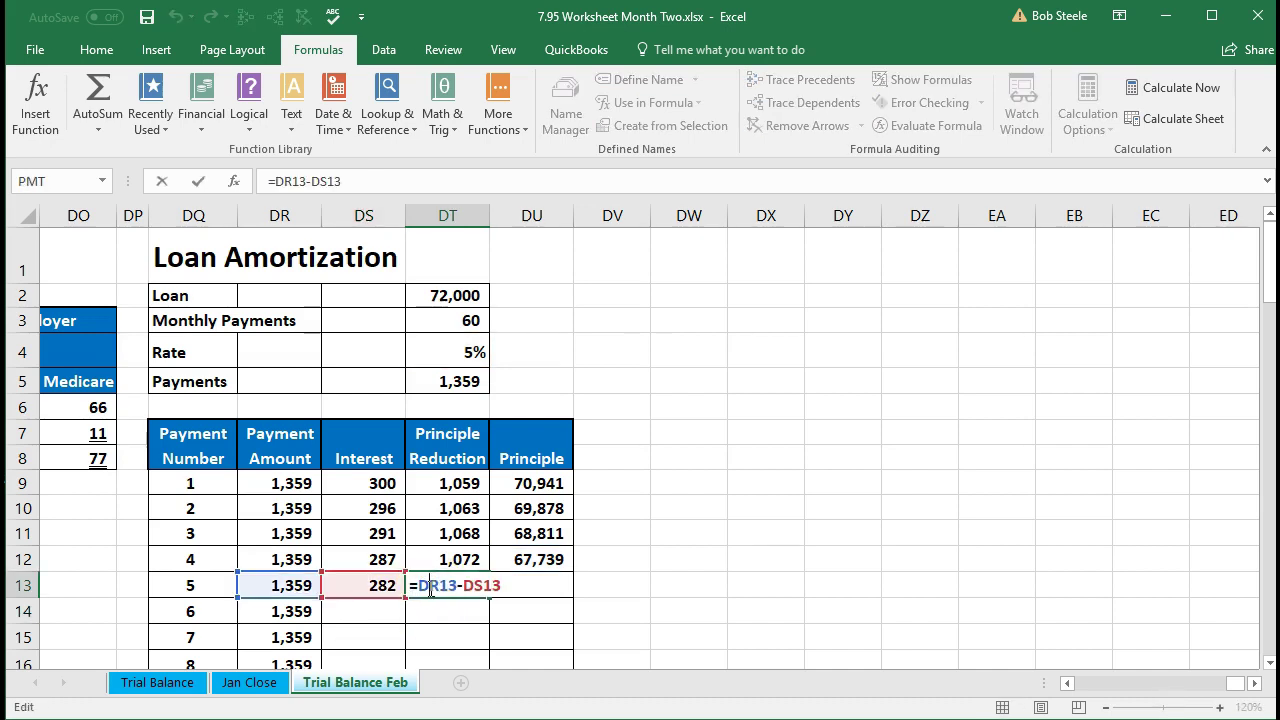
pyautogui.press('Return')
pyautogui.doubleClick(528, 586)
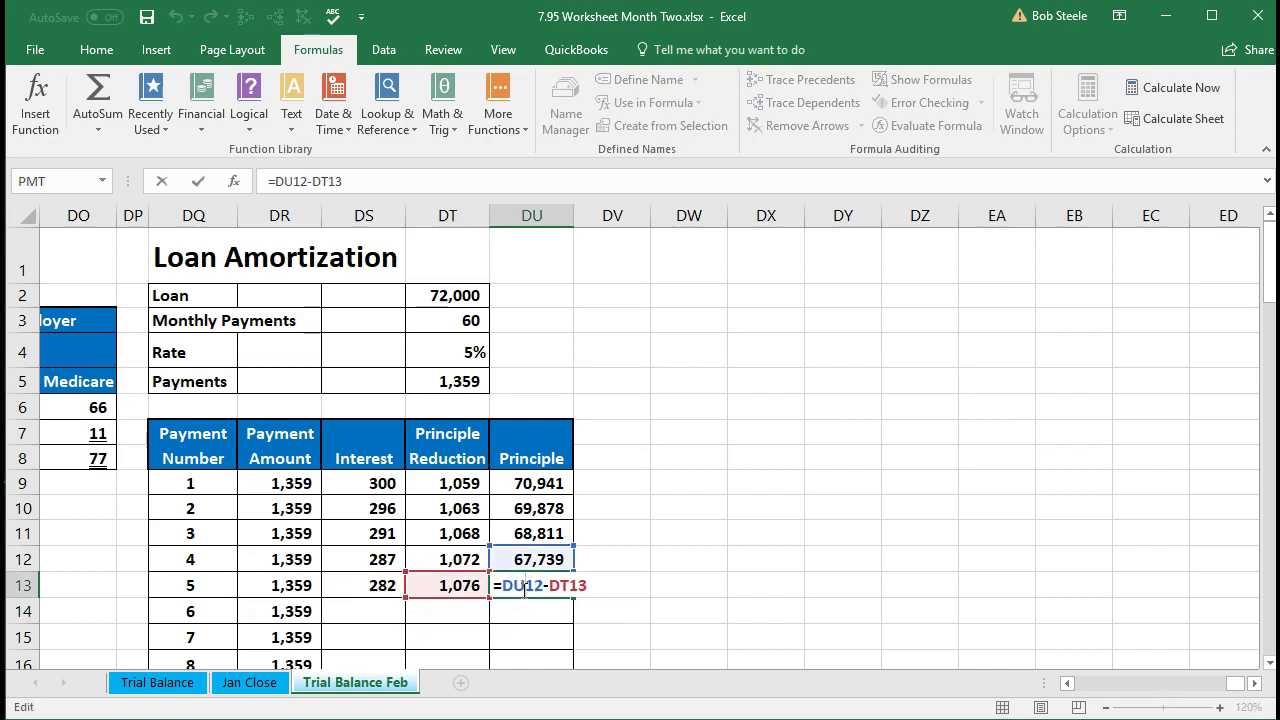
pyautogui.press('Return')
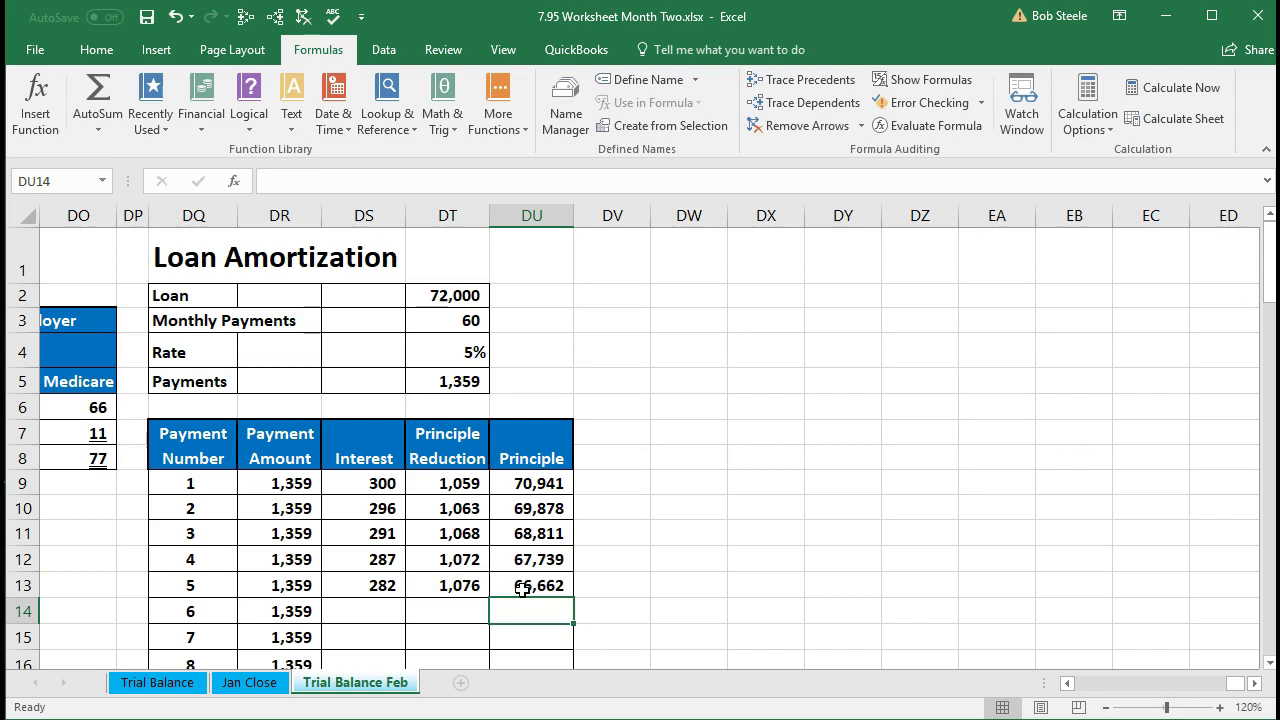
# Step: Fill the payment 5 formulas in DS13:DU13 down through payment 60 in row 68
pyautogui.moveTo(386, 584); pyautogui.dragTo(513, 584)
pyautogui.scroll(-2, 514, 583)
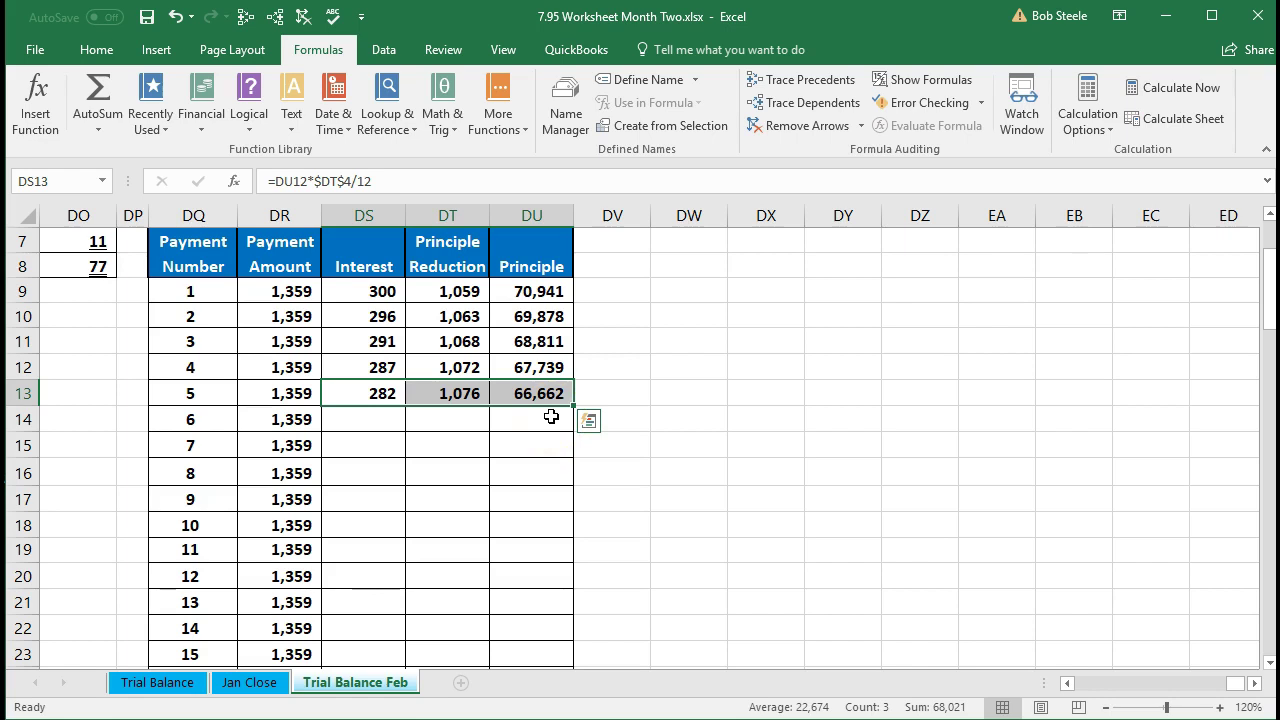
pyautogui.moveTo(573, 406); pyautogui.dragTo(562, 629)
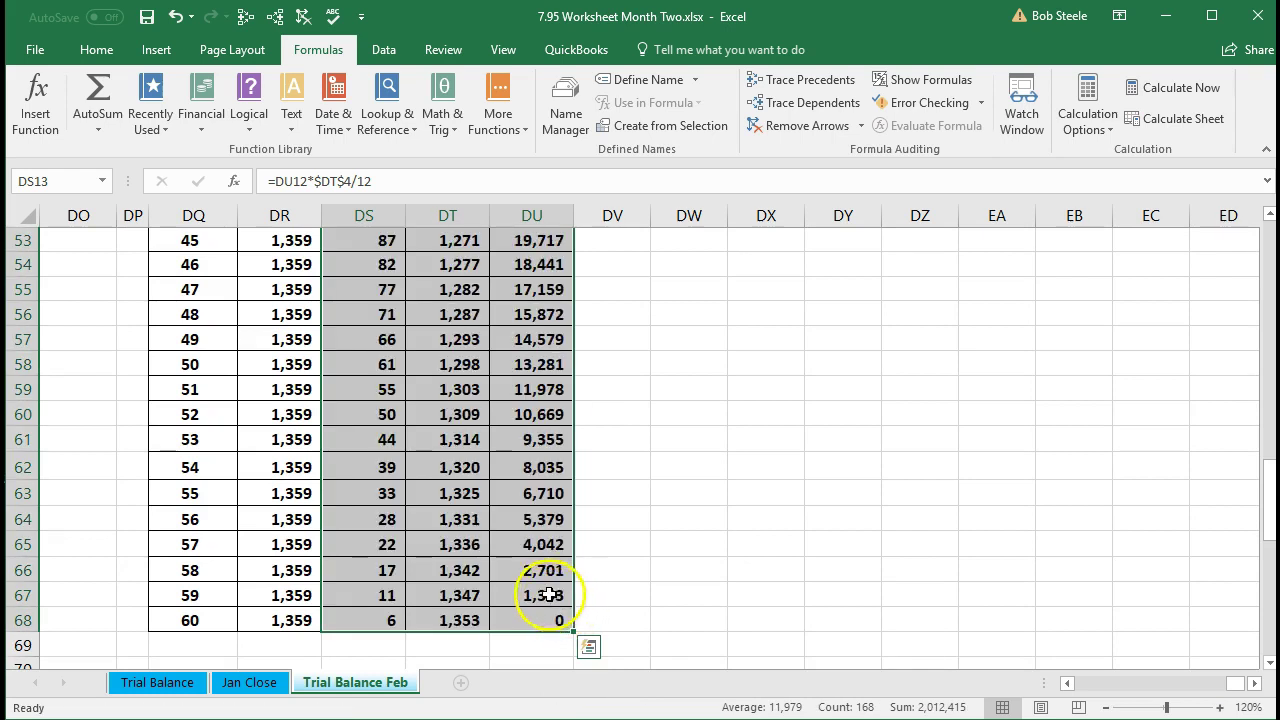
pyautogui.click(535, 617)
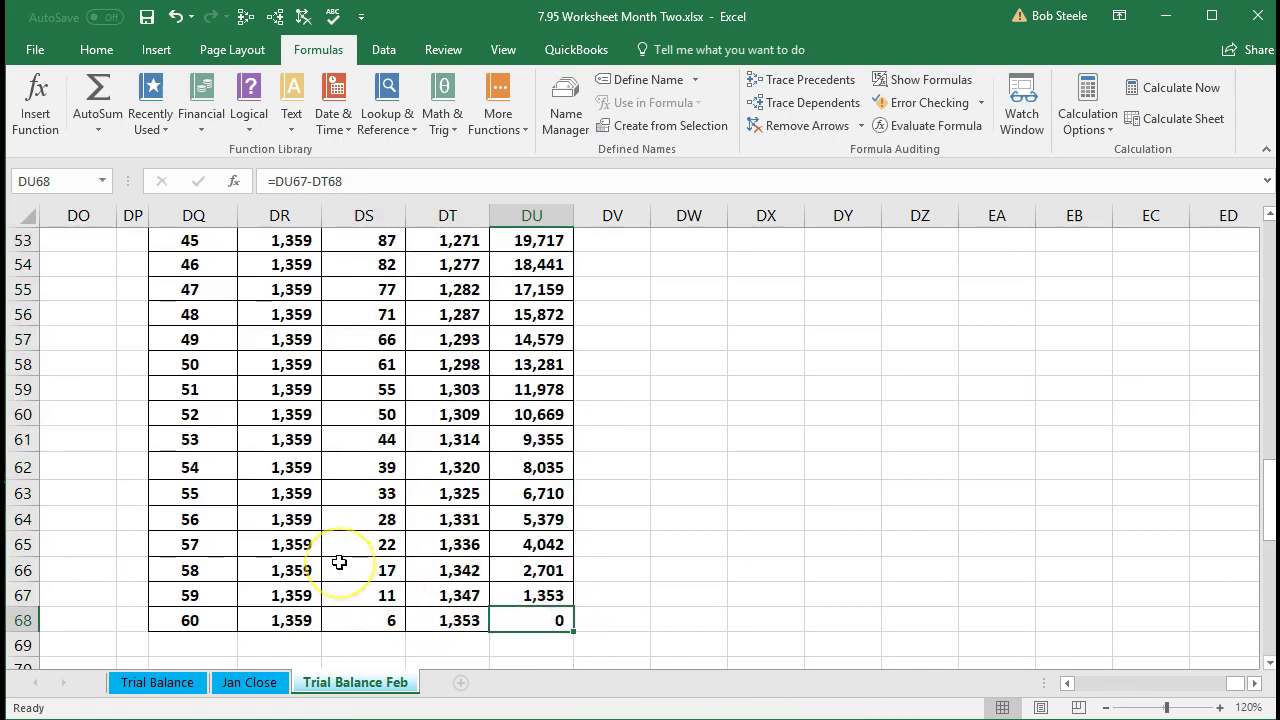
# Step: Review the completed amortization table and the payment amount, interest and principle reduction formulas of payment 1 in row 9
pyautogui.scroll(9, 339, 562)
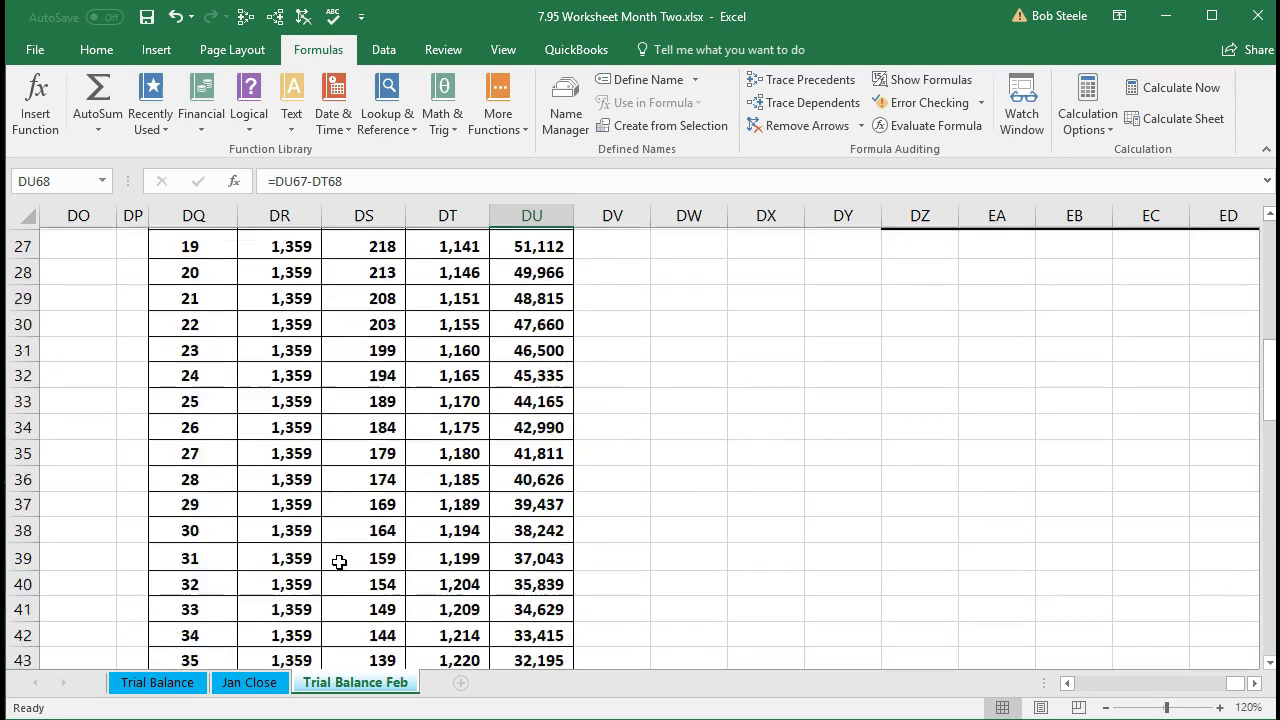
pyautogui.scroll(7, 339, 562)
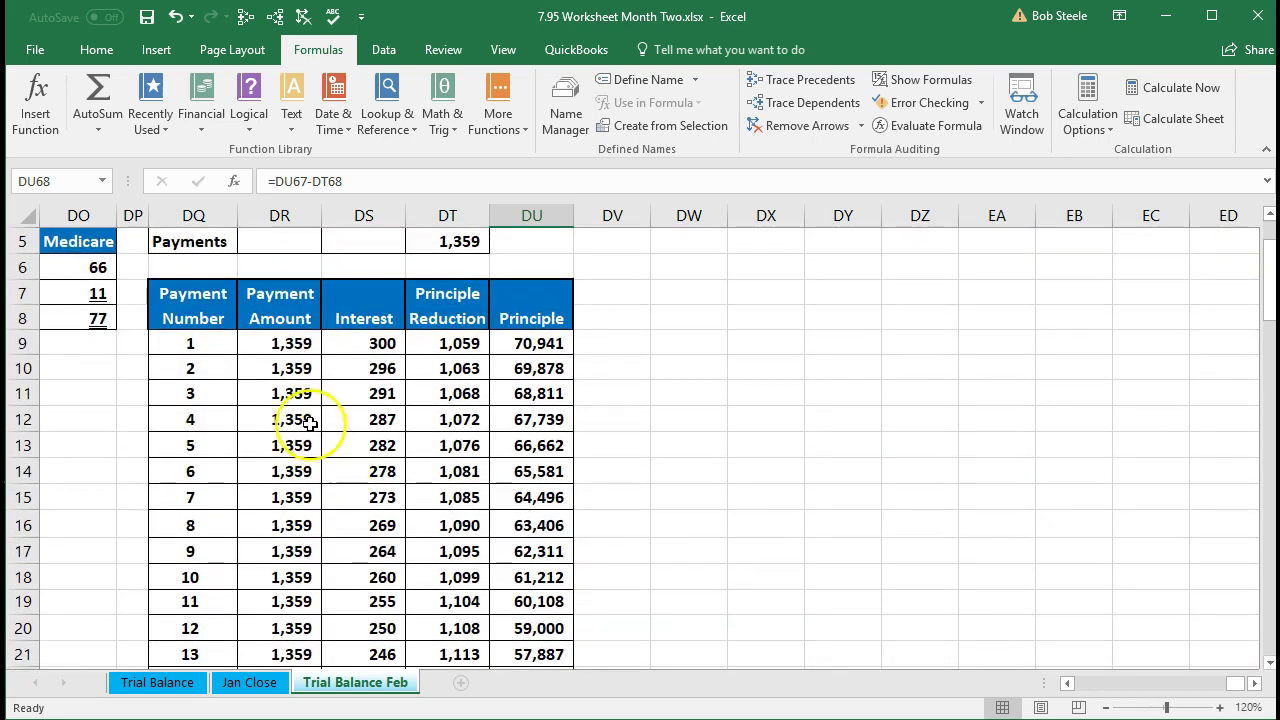
pyautogui.moveTo(206, 343); pyautogui.dragTo(516, 350)
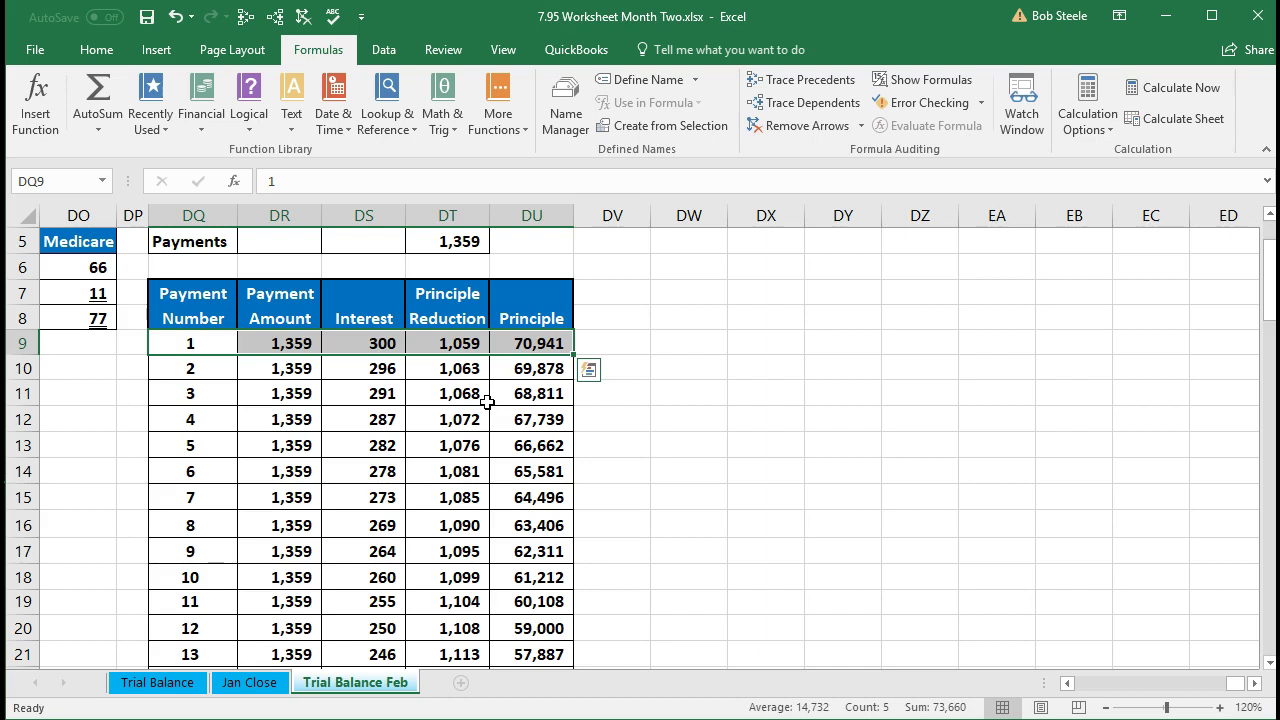
pyautogui.click(435, 441)
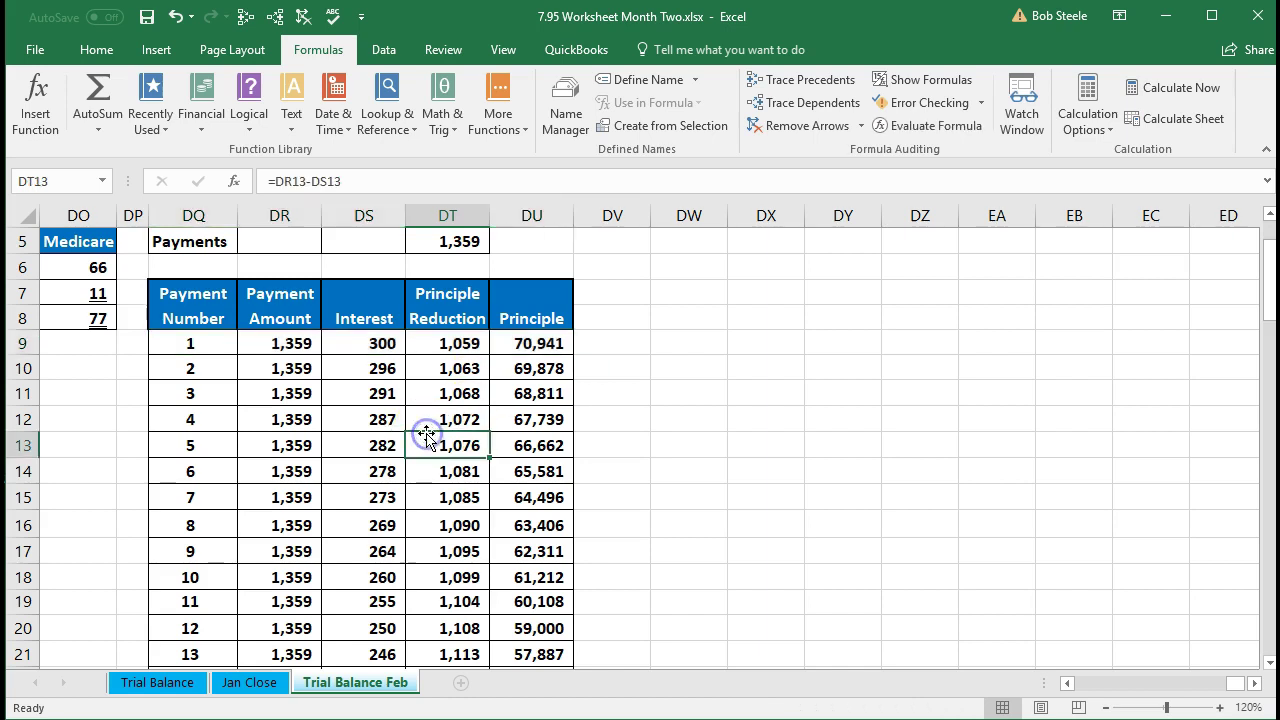
pyautogui.scroll(1, 420, 437)
pyautogui.click(297, 432)
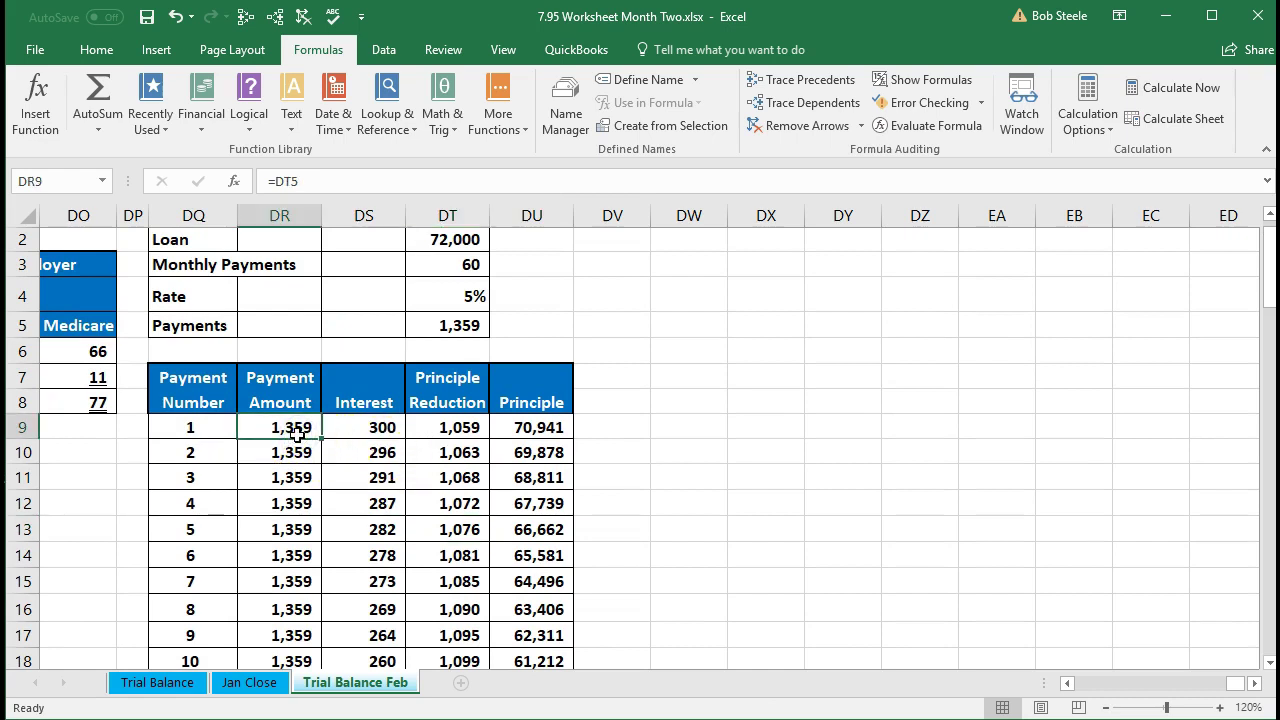
pyautogui.click(367, 427)
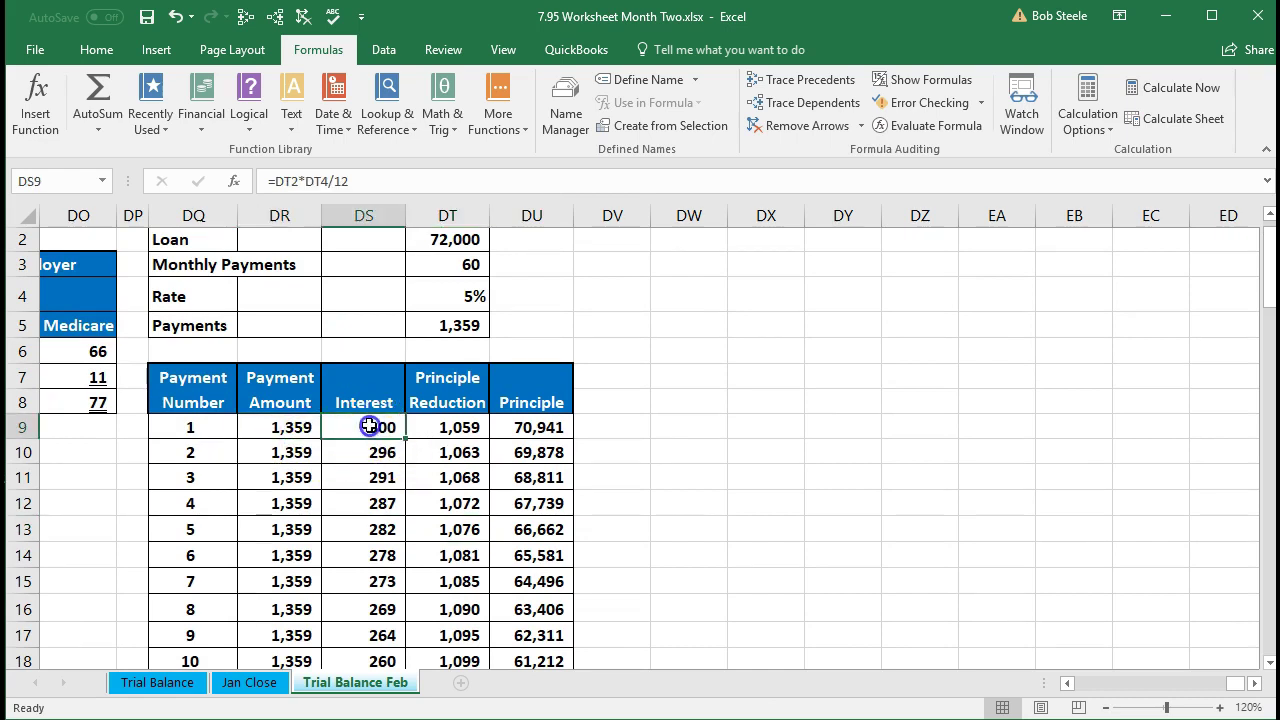
pyautogui.click(455, 428)
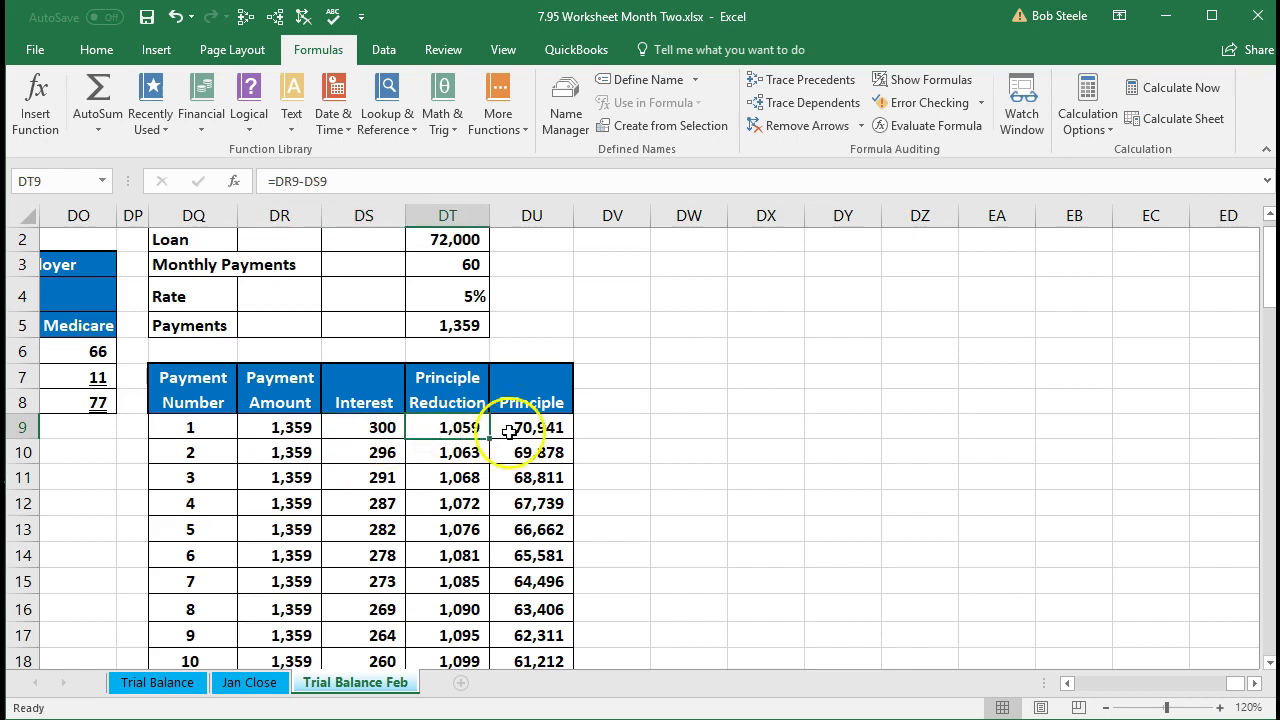
# Step: Go to the General Journal at the start of the sheet and enter the date 2/1 in A5
pyautogui.click(680, 392)
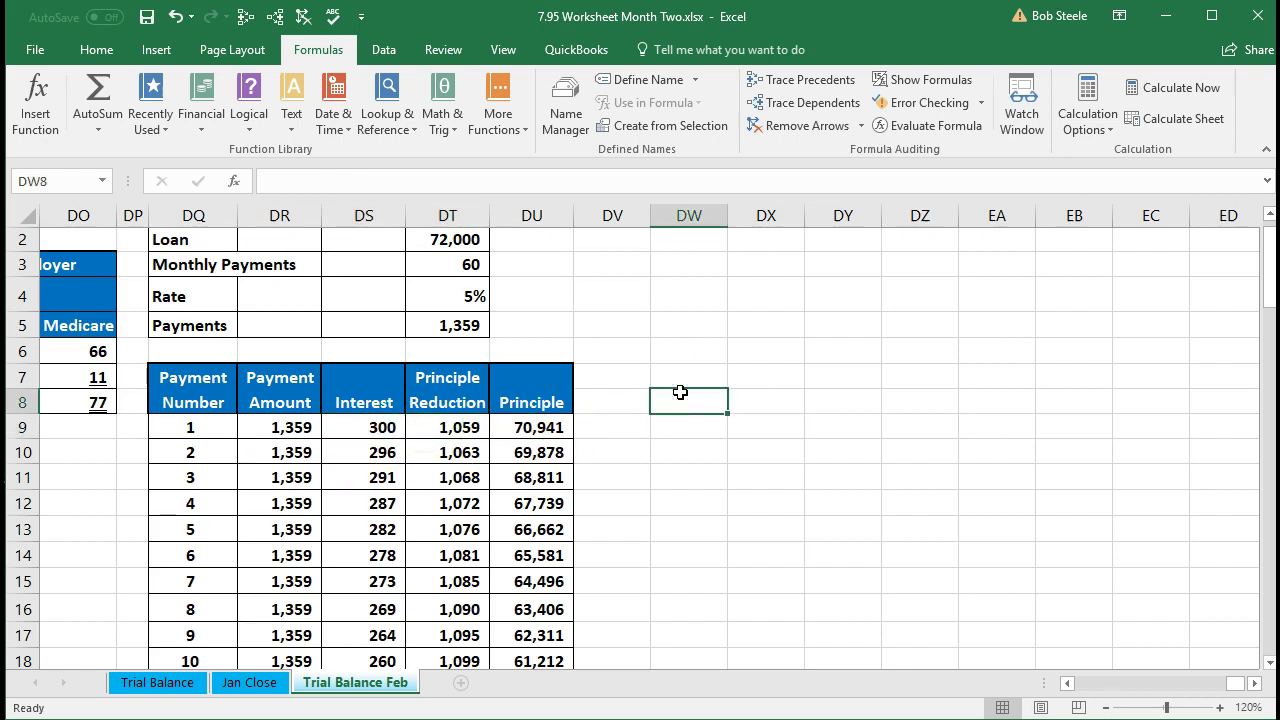
pyautogui.press('Left')
pyautogui.press('Left')
pyautogui.press('Left')
pyautogui.press('Left')
pyautogui.press('Left')
pyautogui.press('Left')
pyautogui.press('Left')
pyautogui.press('Left')
pyautogui.press('Left')
pyautogui.press('Left')
pyautogui.press('Left')
pyautogui.press('Left')
pyautogui.press('Left')
pyautogui.press('Left')
pyautogui.press('Left')
pyautogui.press('Left')
pyautogui.press('Left')
pyautogui.press('Left')
pyautogui.press('Left')
pyautogui.press('Left')
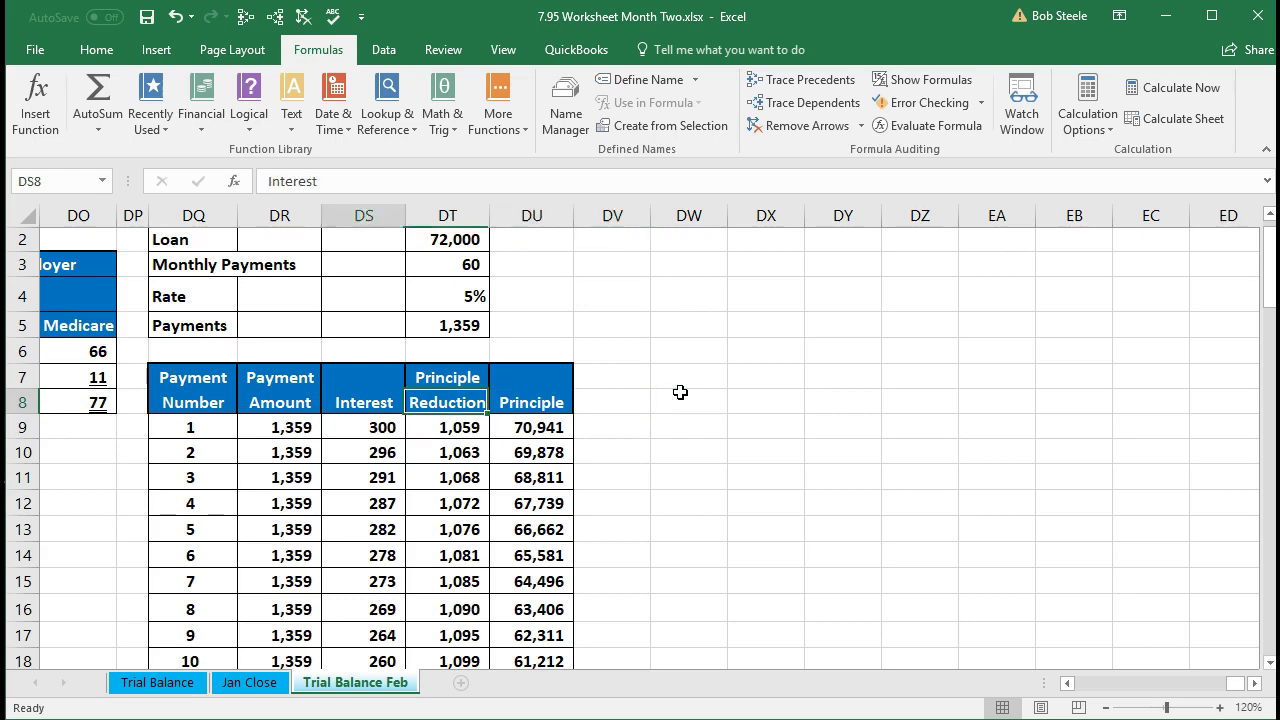
pyautogui.press('Left')
pyautogui.press('Left')
pyautogui.press('Left')
pyautogui.press('Left')
pyautogui.press('Left')
pyautogui.press('Left')
pyautogui.press('Left')
pyautogui.press('Left')
pyautogui.press('Left')
pyautogui.press('Left')
pyautogui.press('Left')
pyautogui.press('Left')
pyautogui.press('Left')
pyautogui.press('Left')
pyautogui.press('Left')
pyautogui.press('Left')
pyautogui.press('Left')
pyautogui.press('Left')
pyautogui.press('Left')
pyautogui.press('Left')
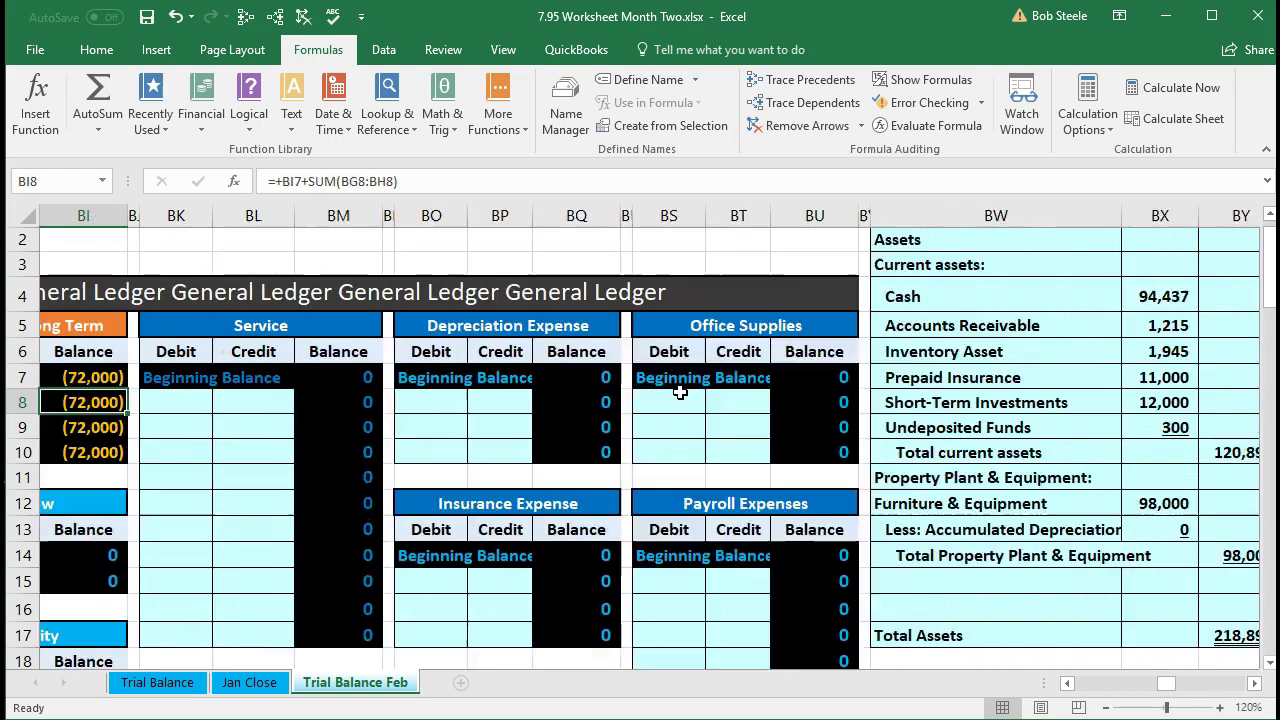
pyautogui.press('Left')
pyautogui.press('Left')
pyautogui.press('Left')
pyautogui.press('Left')
pyautogui.press('Left')
pyautogui.press('Left')
pyautogui.press('Left')
pyautogui.press('Left')
pyautogui.press('Left')
pyautogui.press('Left')
pyautogui.press('Left')
pyautogui.press('Left')
pyautogui.press('Left')
pyautogui.press('Left')
pyautogui.press('Left')
pyautogui.press('Left')
pyautogui.press('Left')
pyautogui.press('Left')
pyautogui.press('Left')
pyautogui.press('Left')
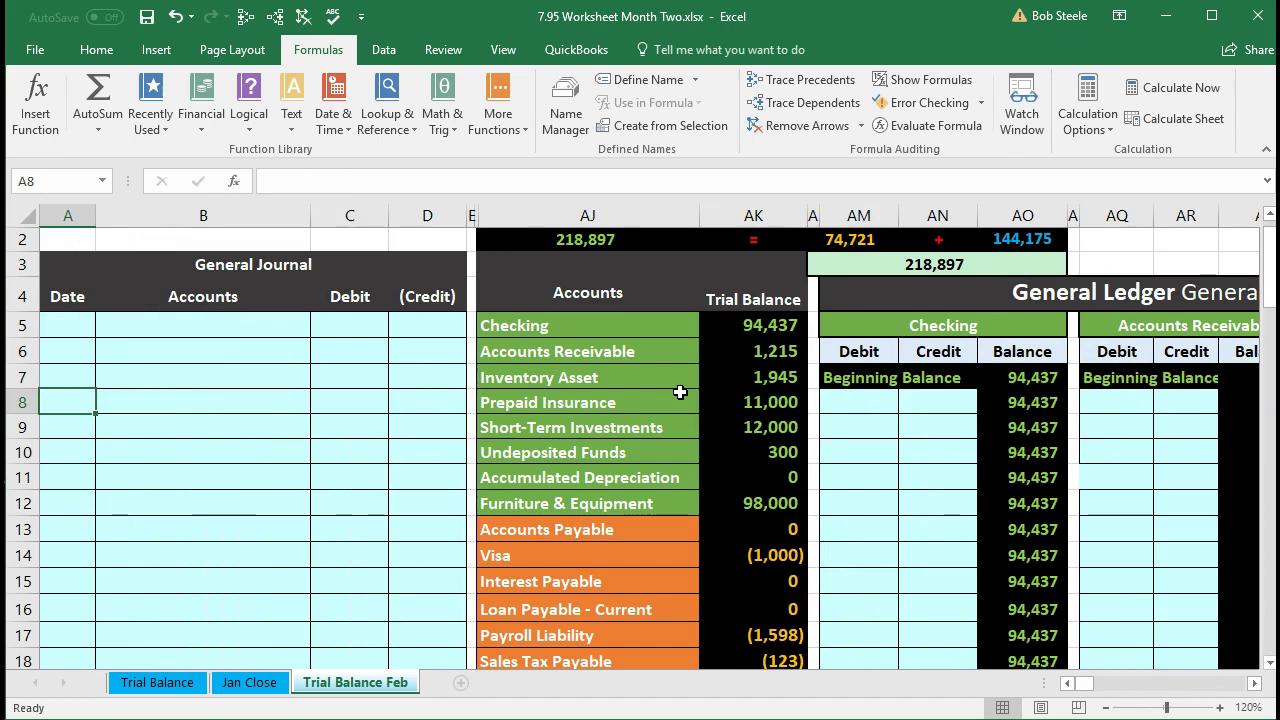
pyautogui.press('Up')
pyautogui.press('Right')
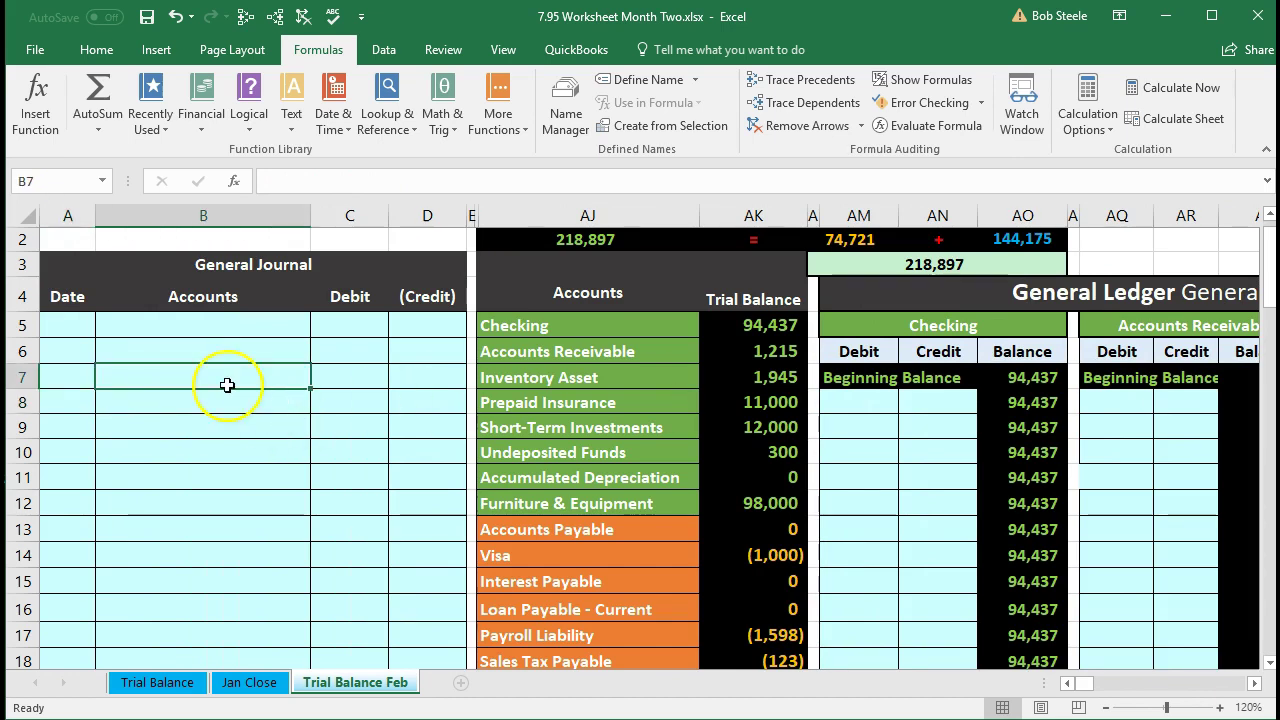
pyautogui.click(80, 324)
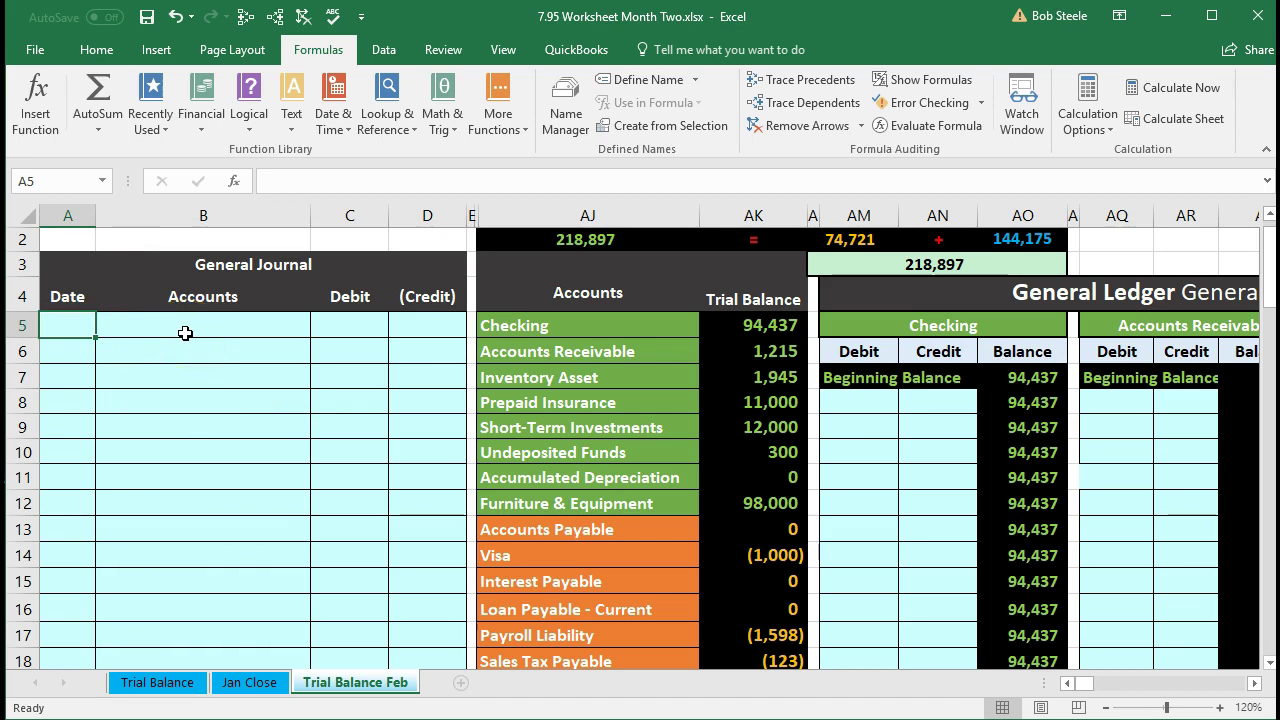
pyautogui.write('2/1')
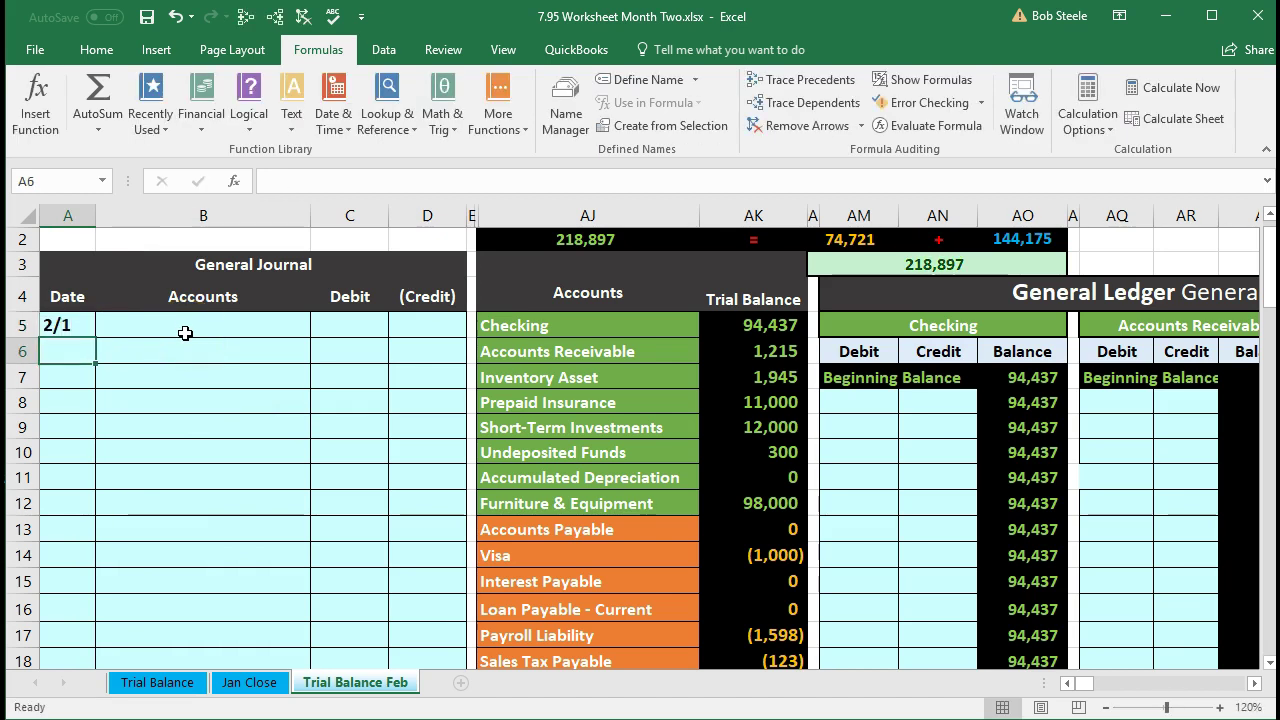
pyautogui.press('Tab')
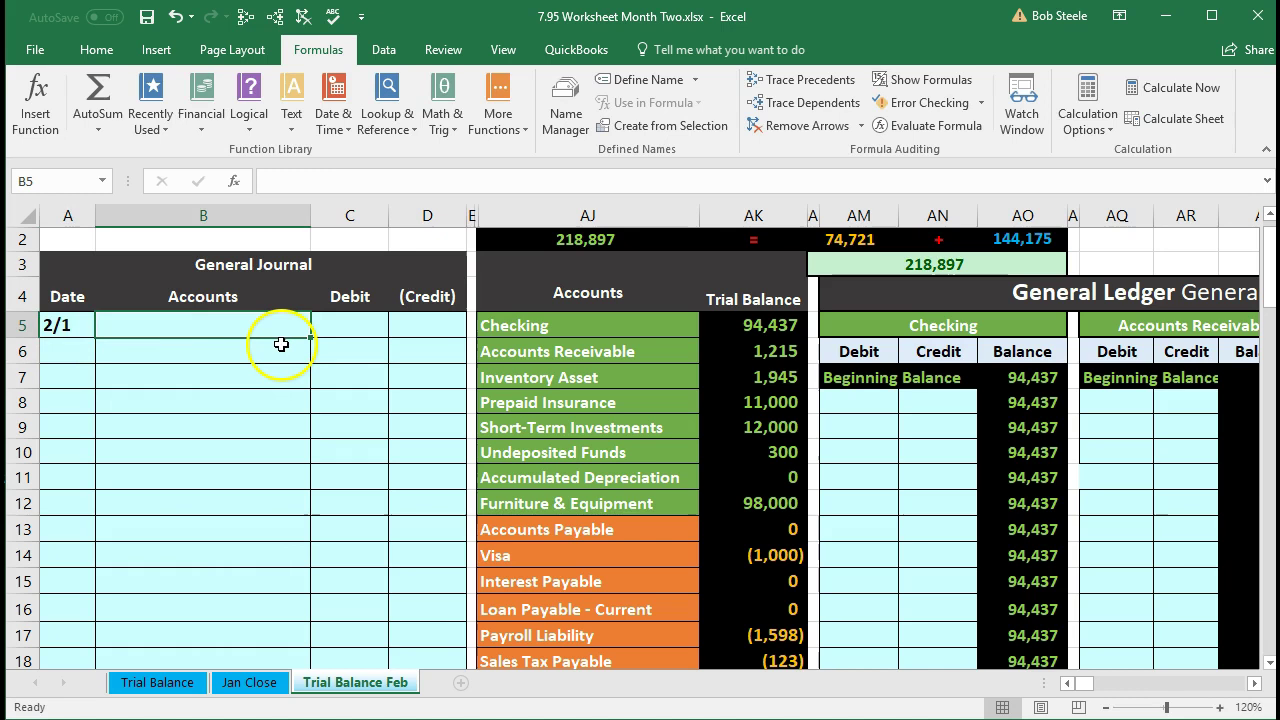
# Step: Copy the Checking account name from AJ5 of the trial balance into B7 of the General Journal as values only
pyautogui.click(474, 343)
pyautogui.click(490, 326)
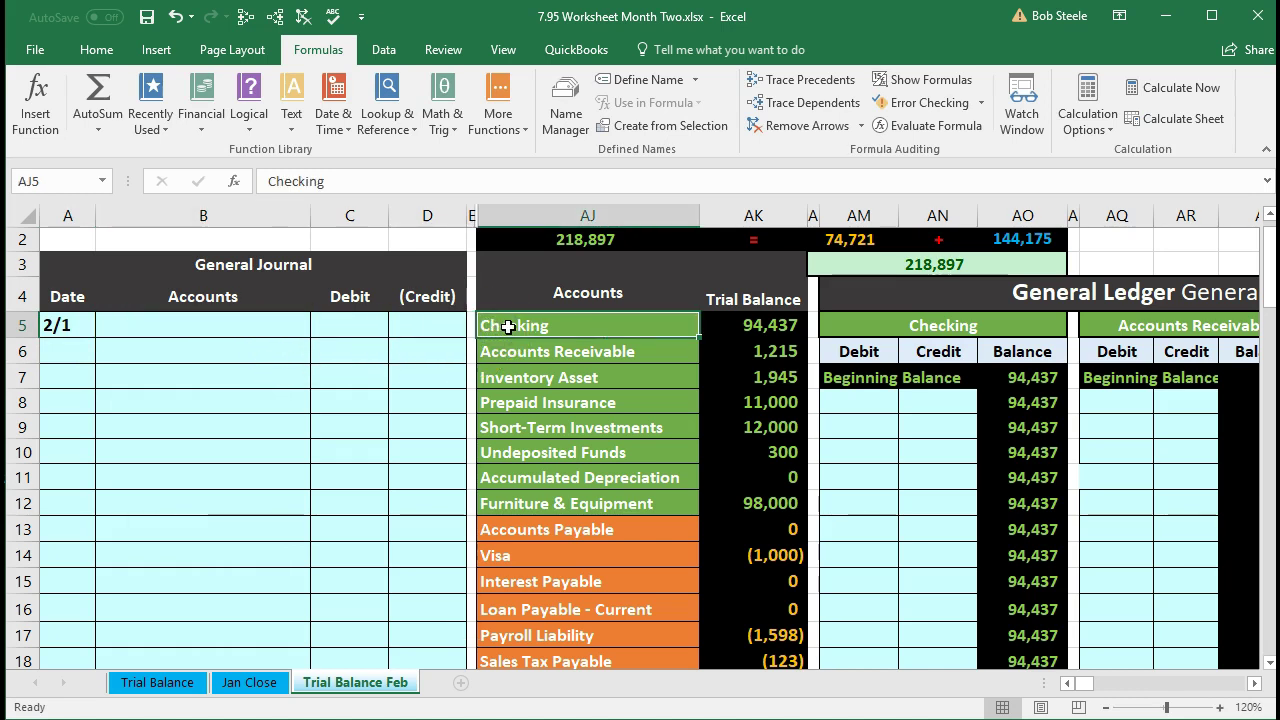
pyautogui.moveTo(512, 327); pyautogui.dragTo(588, 323)
pyautogui.rightClick(588, 323)
pyautogui.click(620, 356)
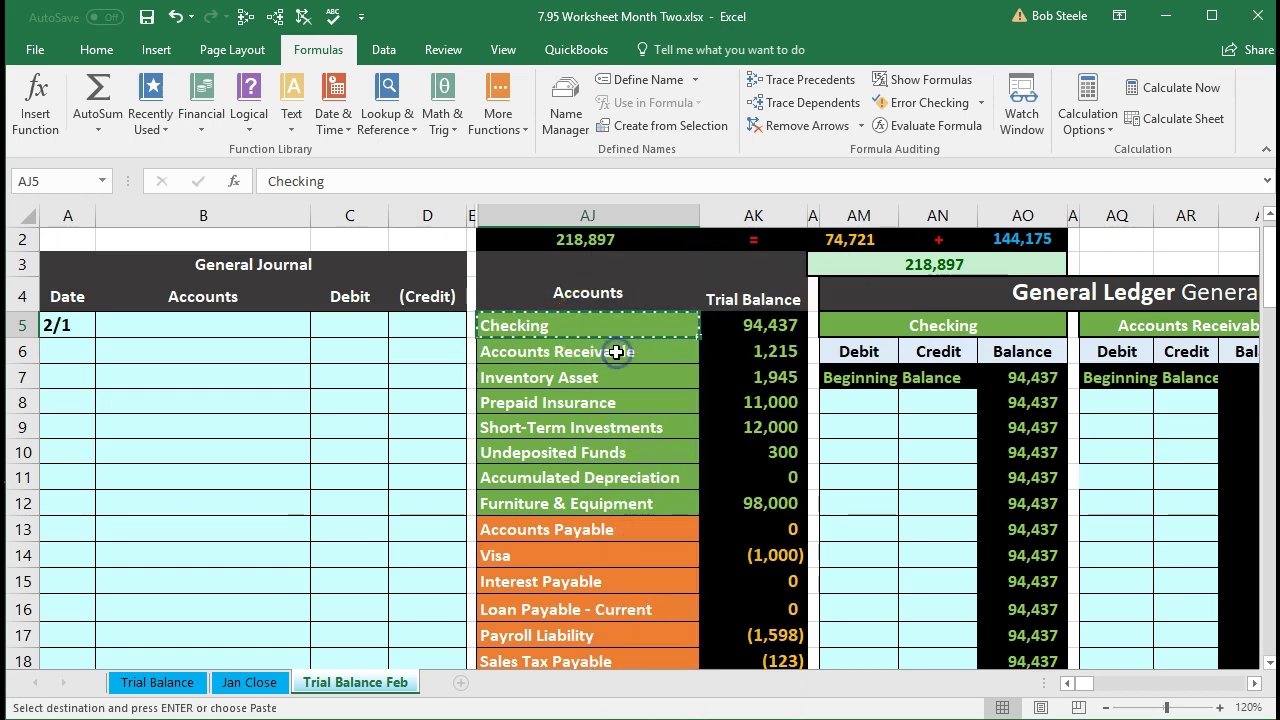
pyautogui.click(117, 376)
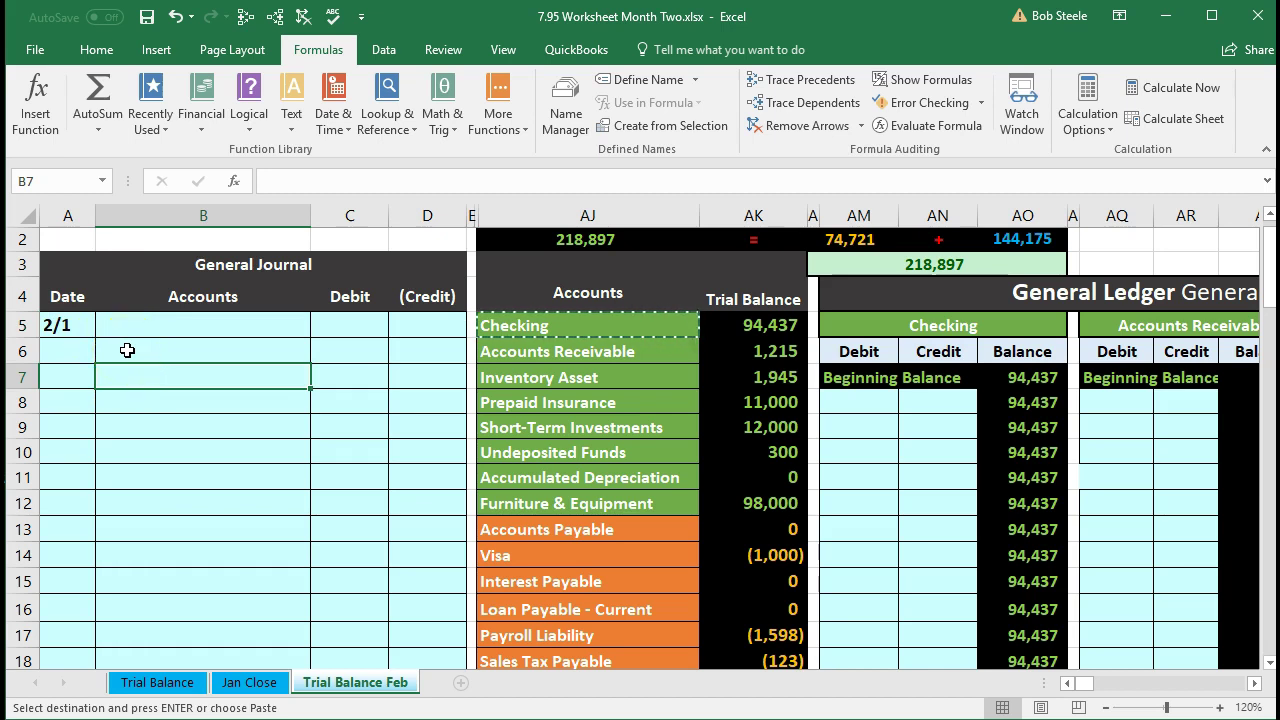
pyautogui.click(162, 389)
pyautogui.rightClick(160, 383)
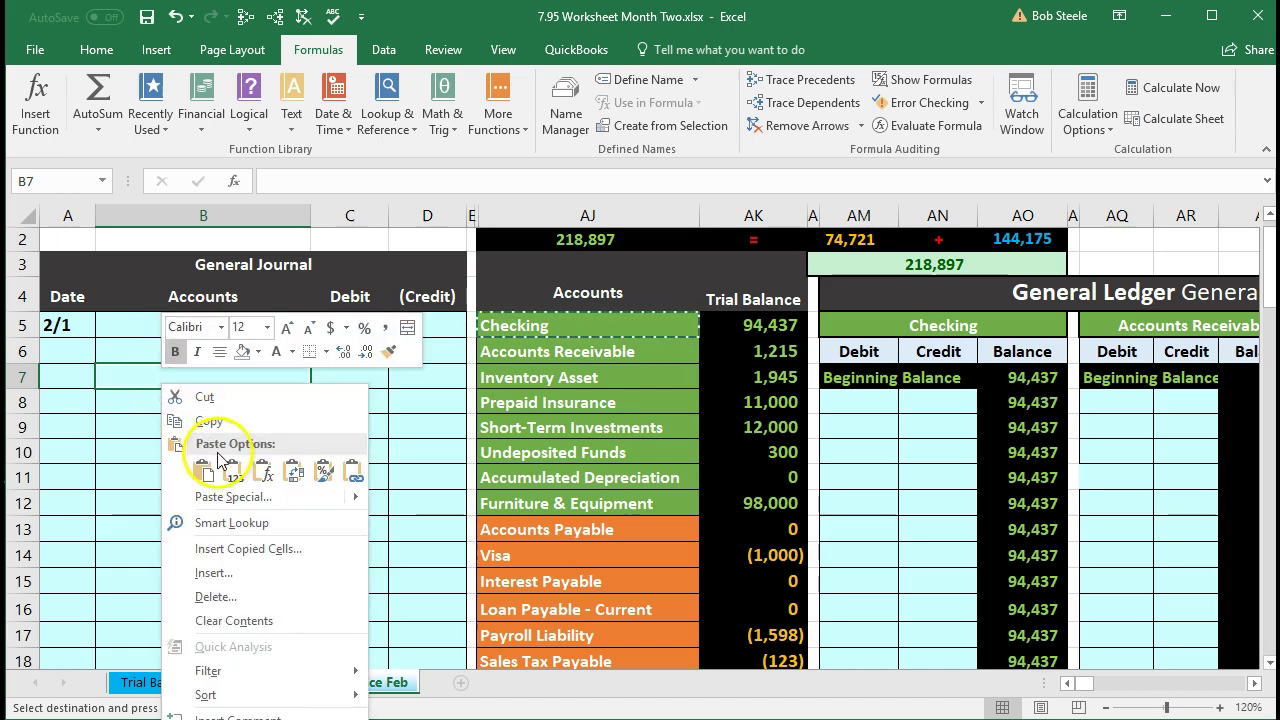
pyautogui.click(195, 418)
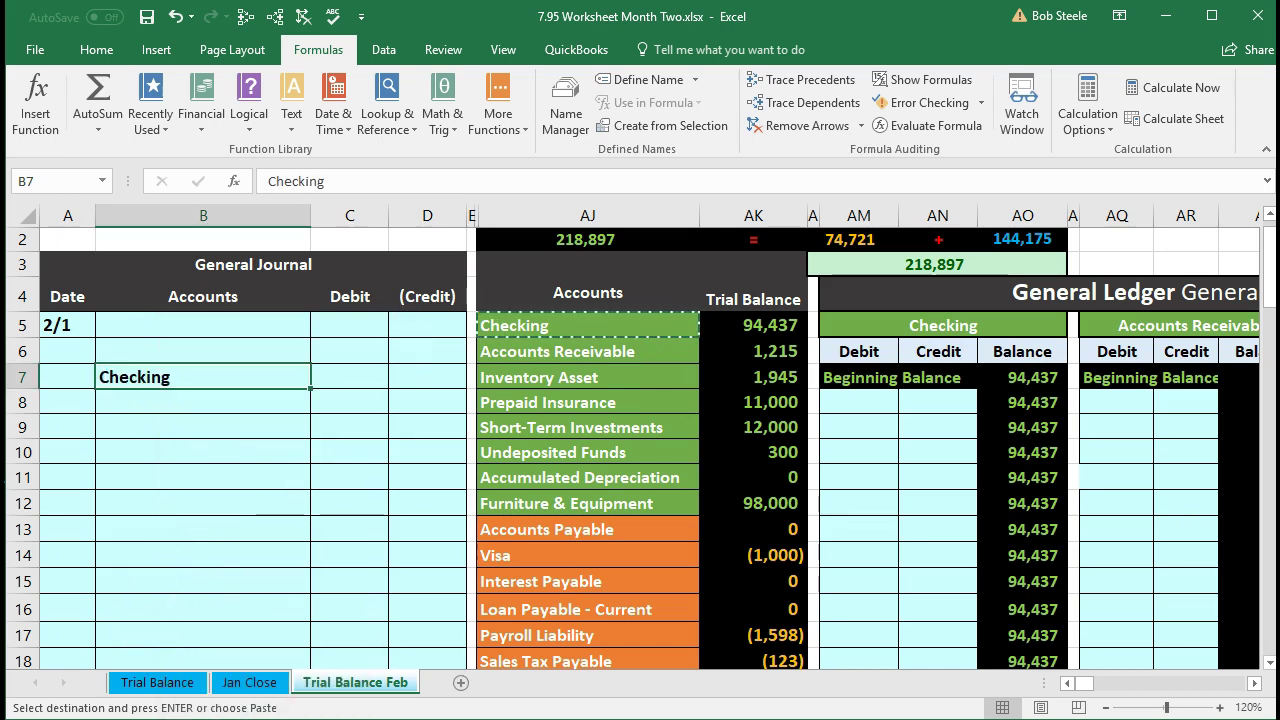
# Step: Indent the Checking account name in B7 by one level
pyautogui.click(110, 55)
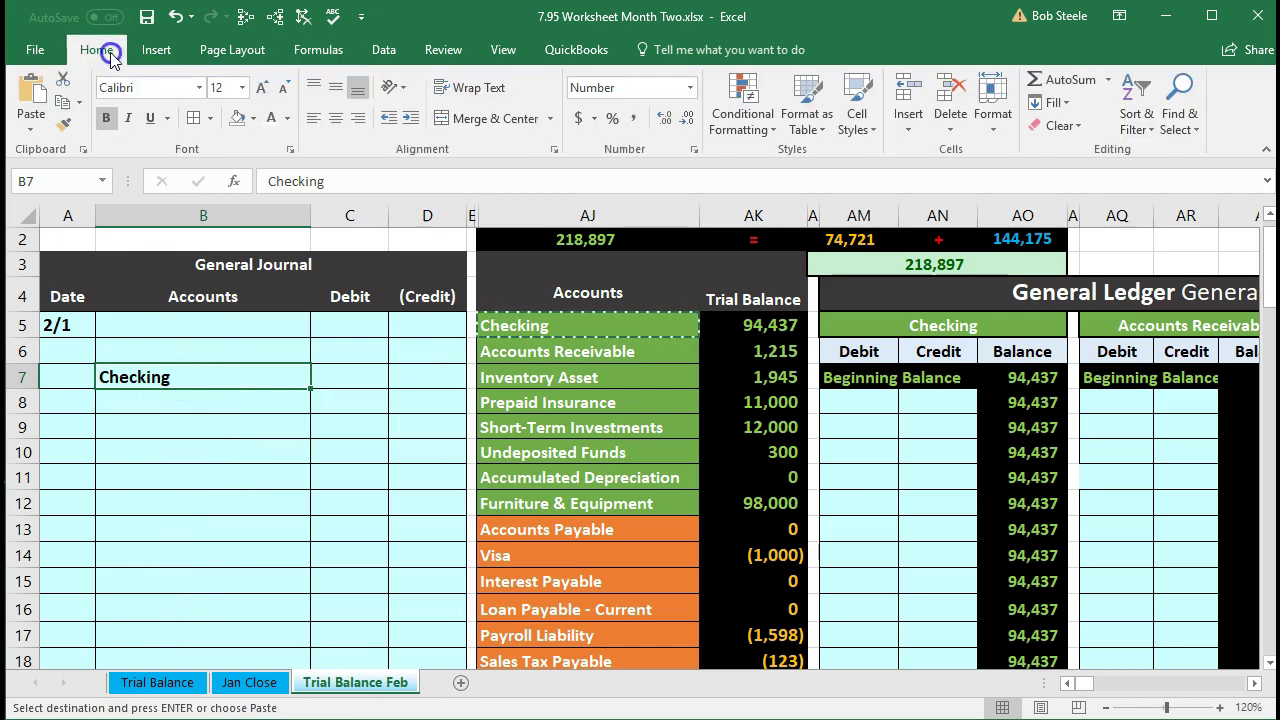
pyautogui.click(410, 118)
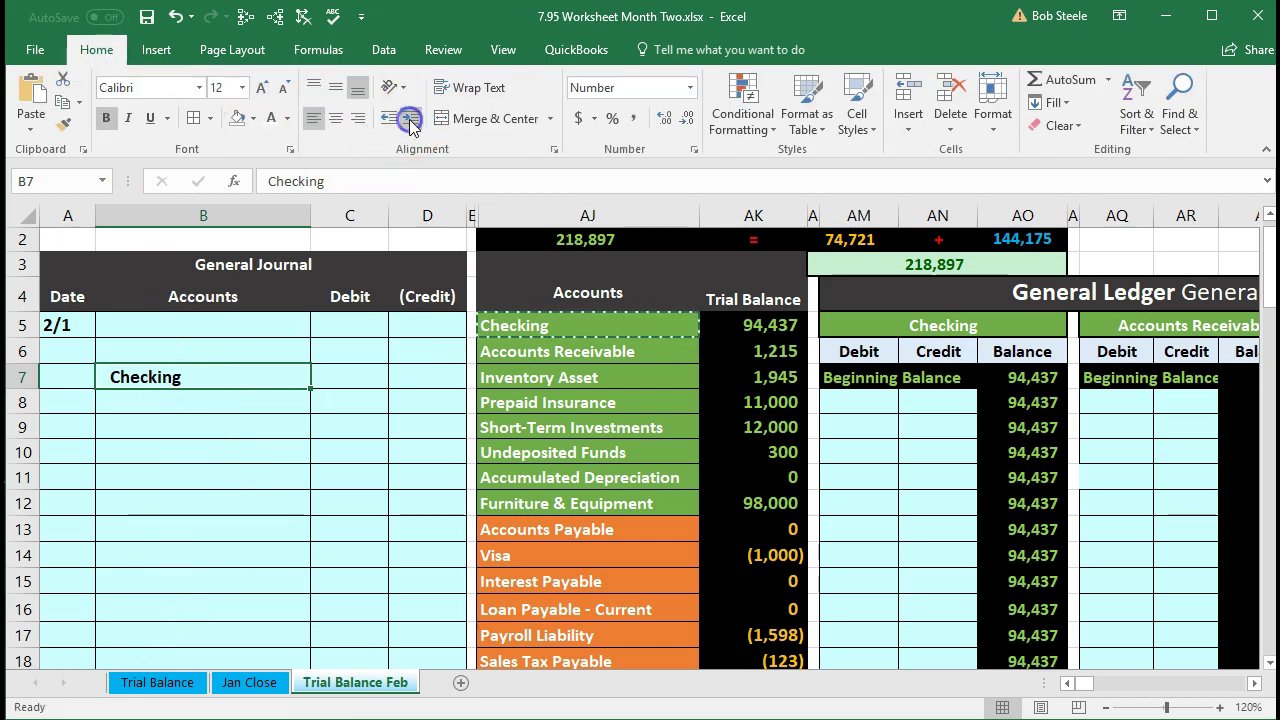
pyautogui.click(268, 404)
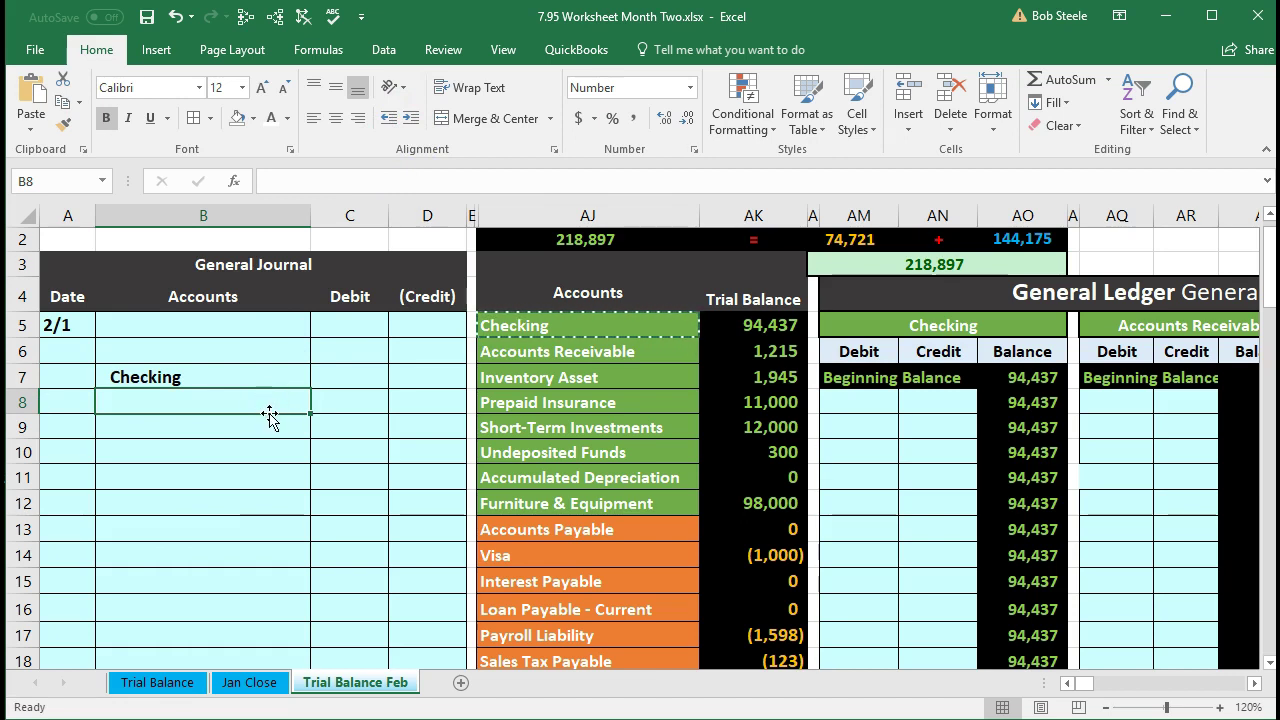
# Step: Copy the Loan Payable - Long Term account name from AJ20 into B5 of the General Journal as values only
pyautogui.scroll(-1, 270, 415)
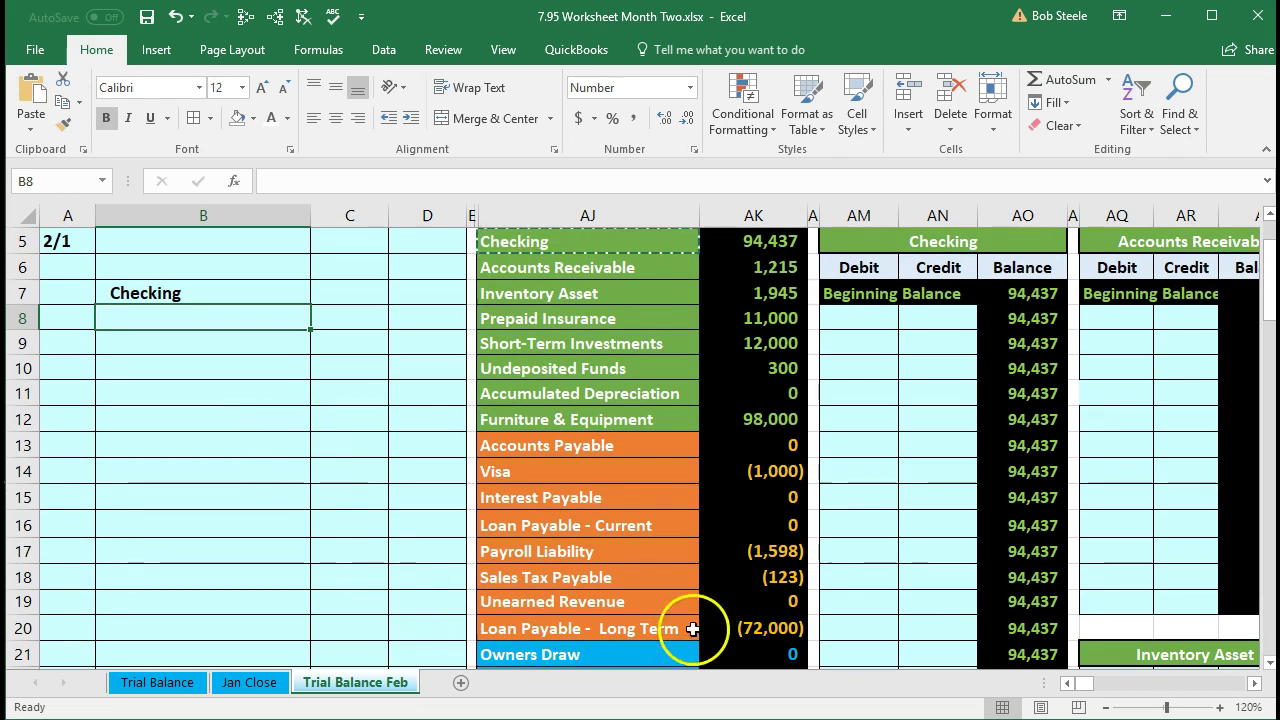
pyautogui.click(761, 626)
pyautogui.scroll(-1, 763, 626)
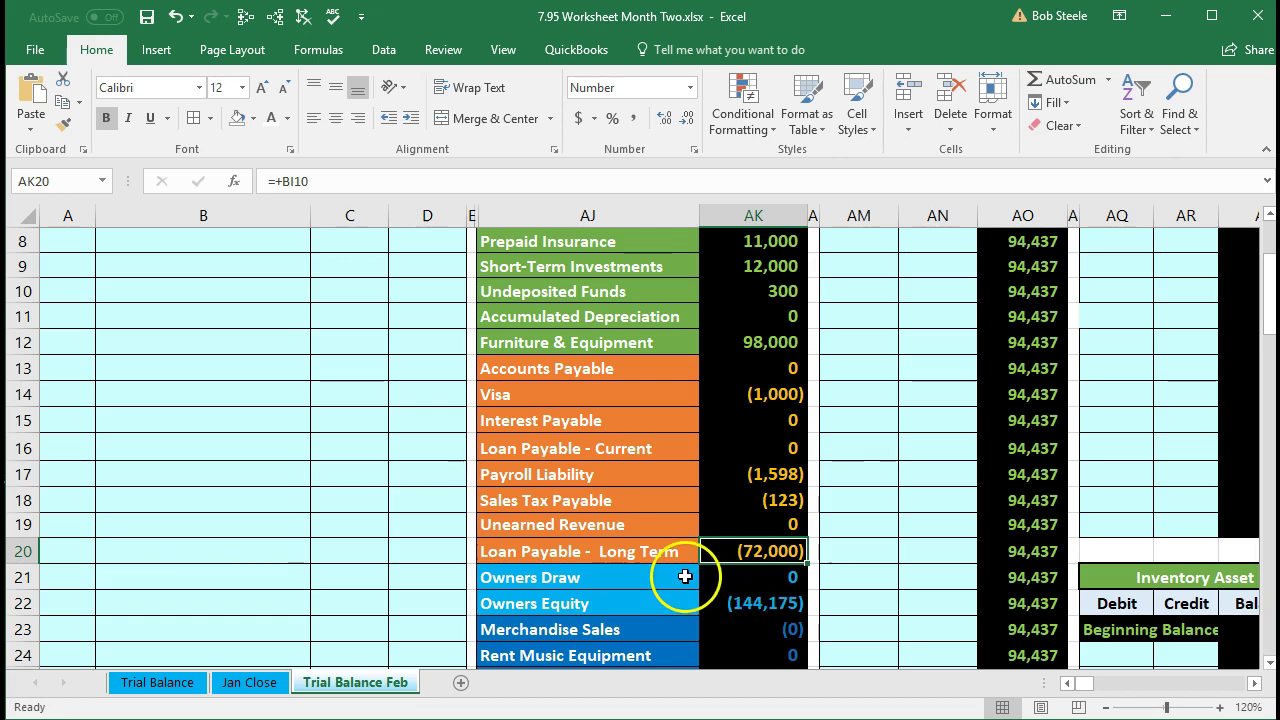
pyautogui.click(595, 552)
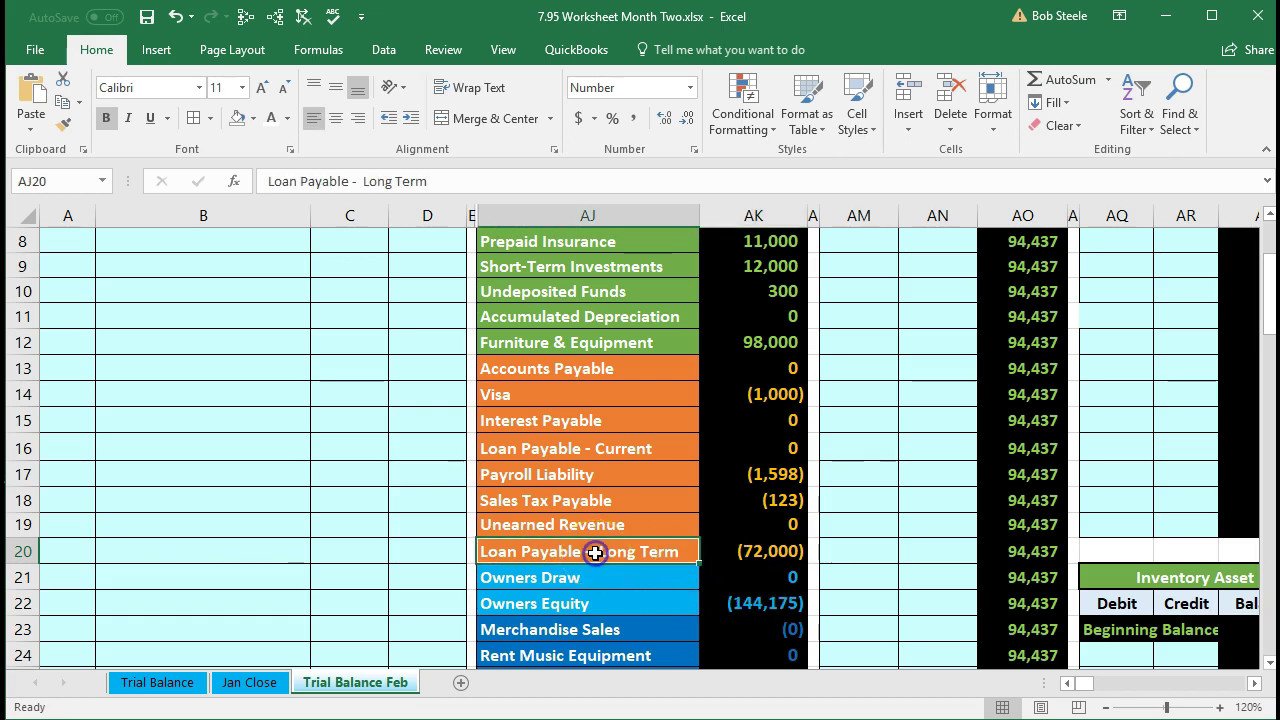
pyautogui.rightClick(595, 552)
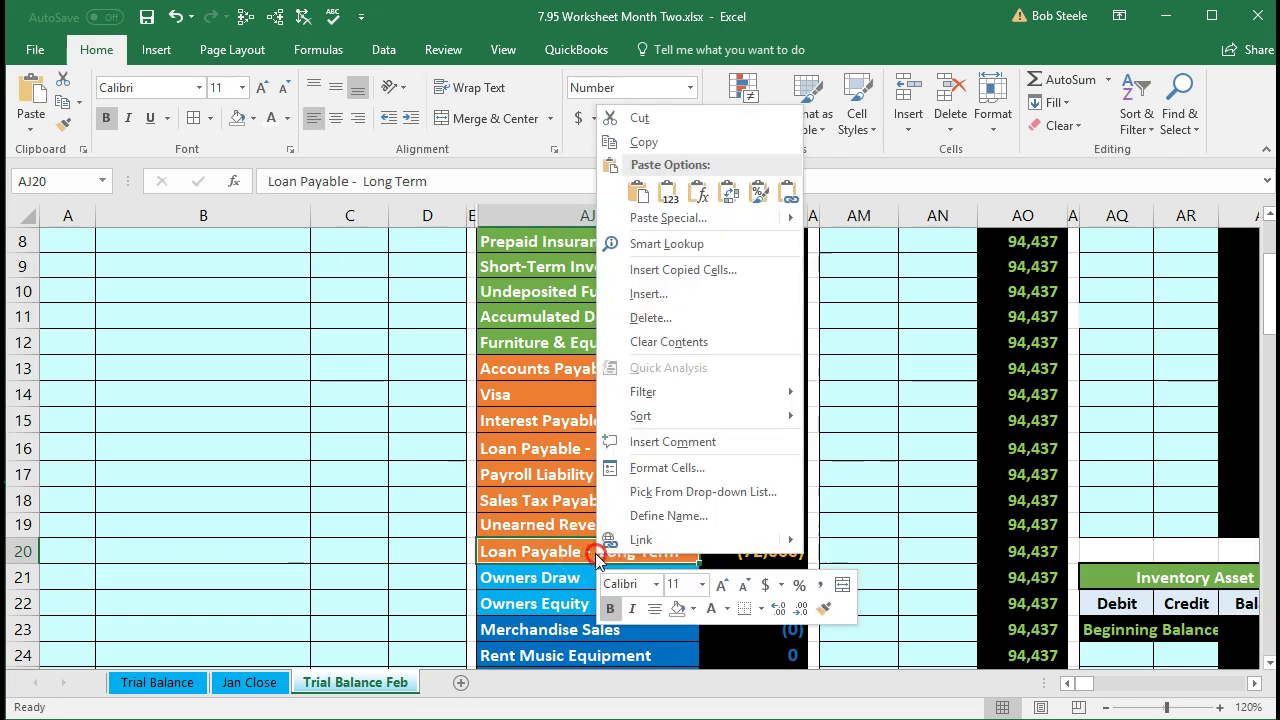
pyautogui.click(641, 142)
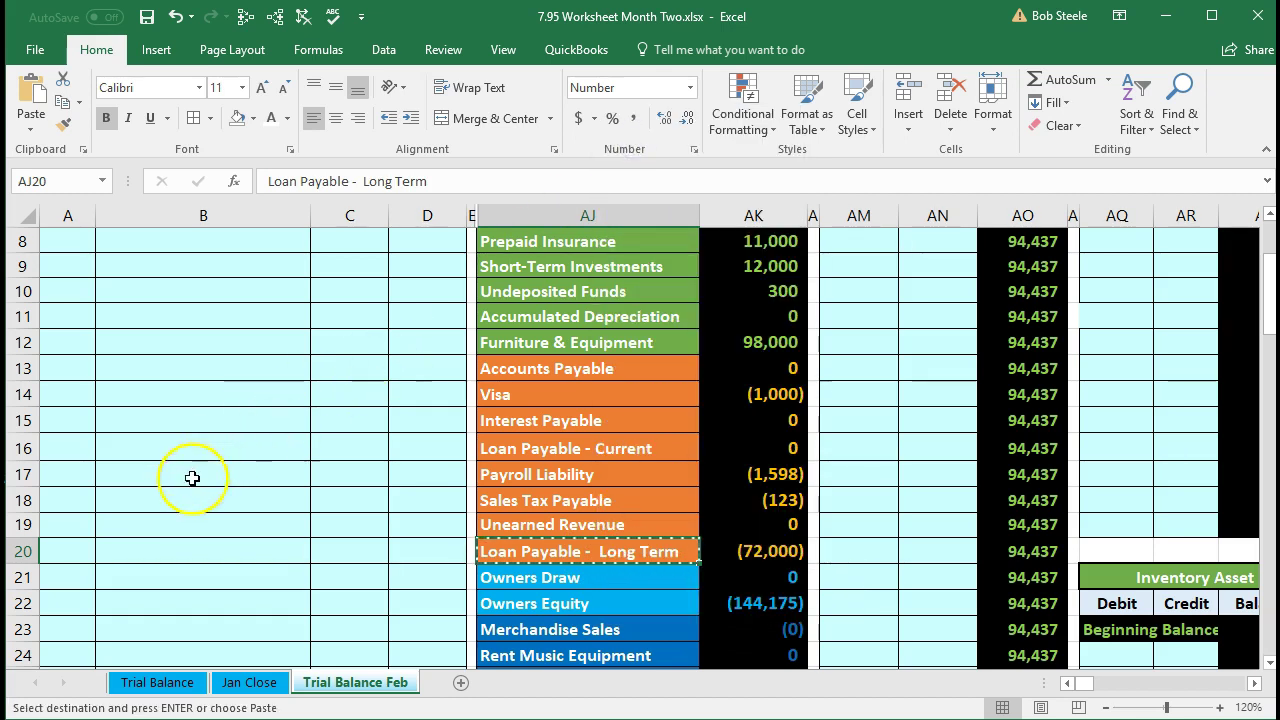
pyautogui.scroll(3, 185, 460)
pyautogui.click(163, 380)
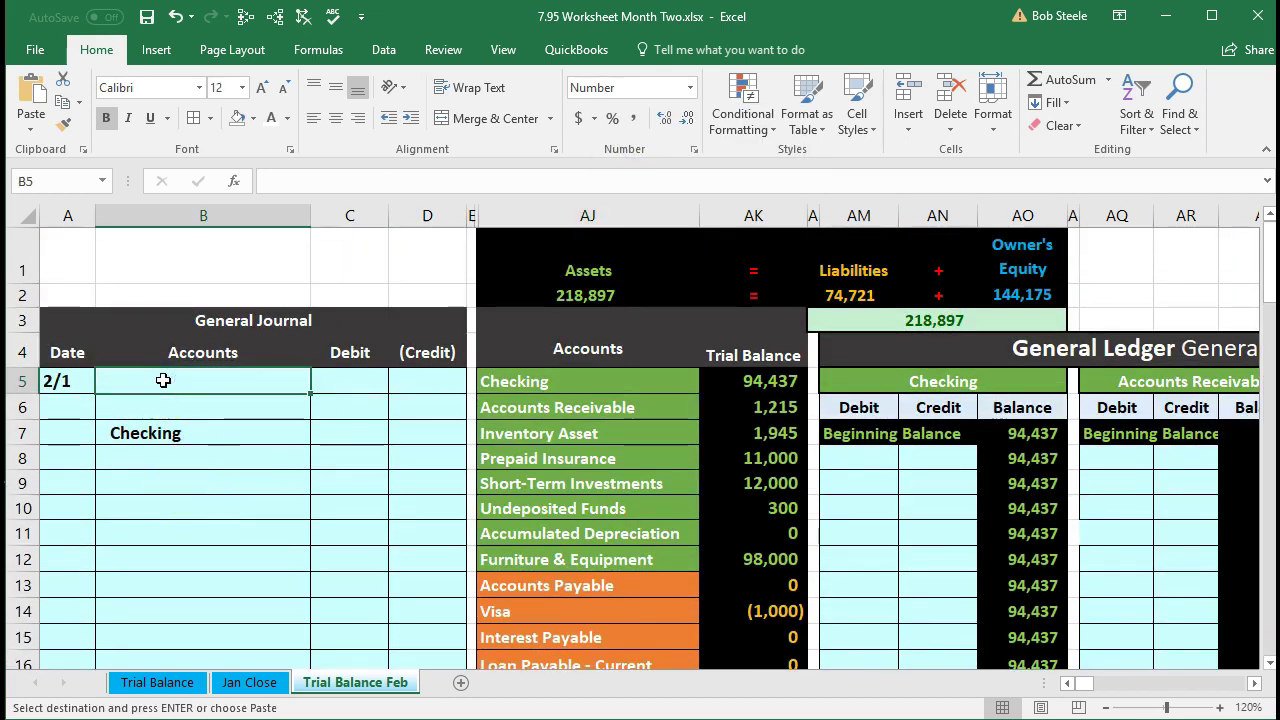
pyautogui.rightClick(163, 380)
pyautogui.click(245, 461)
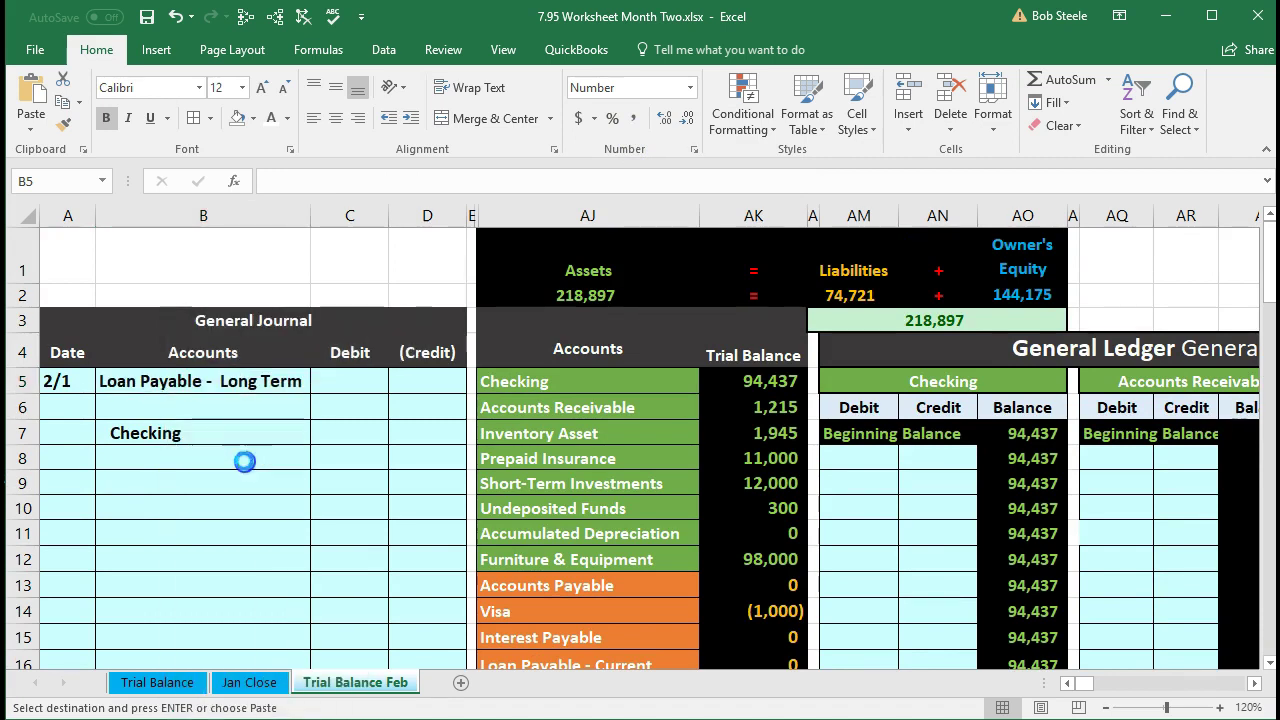
# Step: Copy the Interest Expense account name from AJ30 into B6 of the General Journal as values only
pyautogui.click(263, 407)
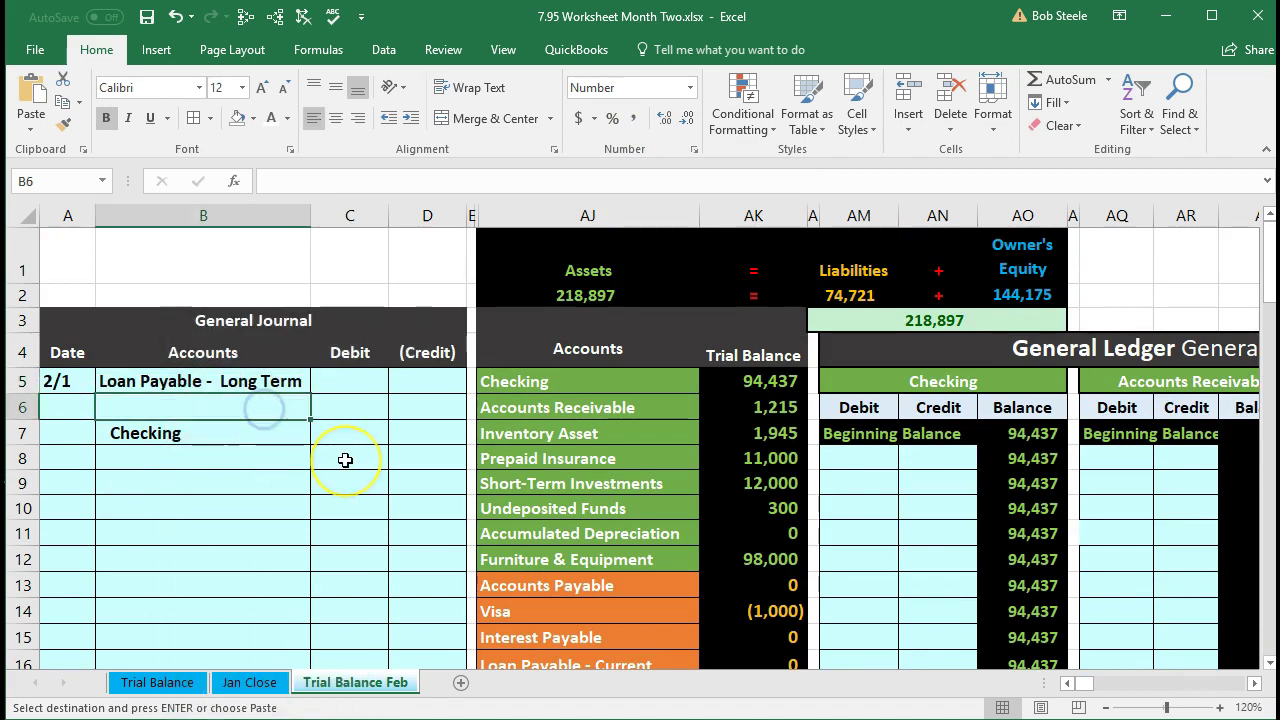
pyautogui.scroll(-5, 345, 460)
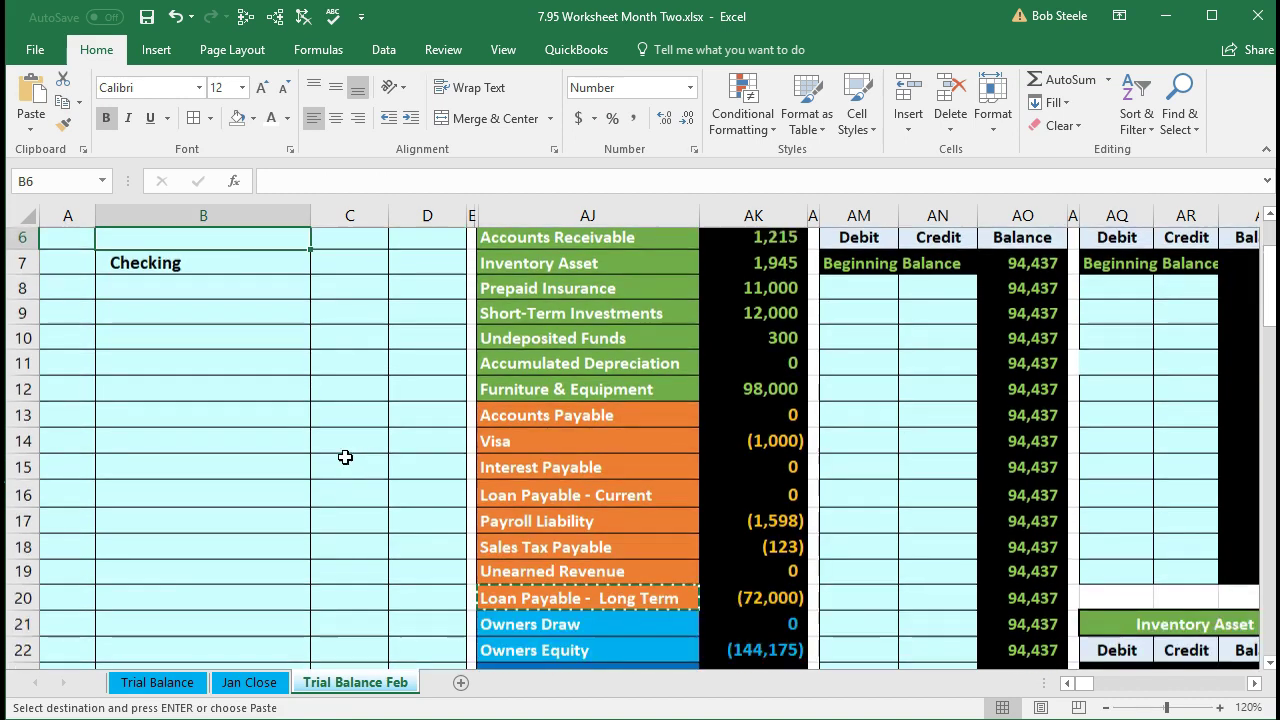
pyautogui.scroll(-3, 345, 457)
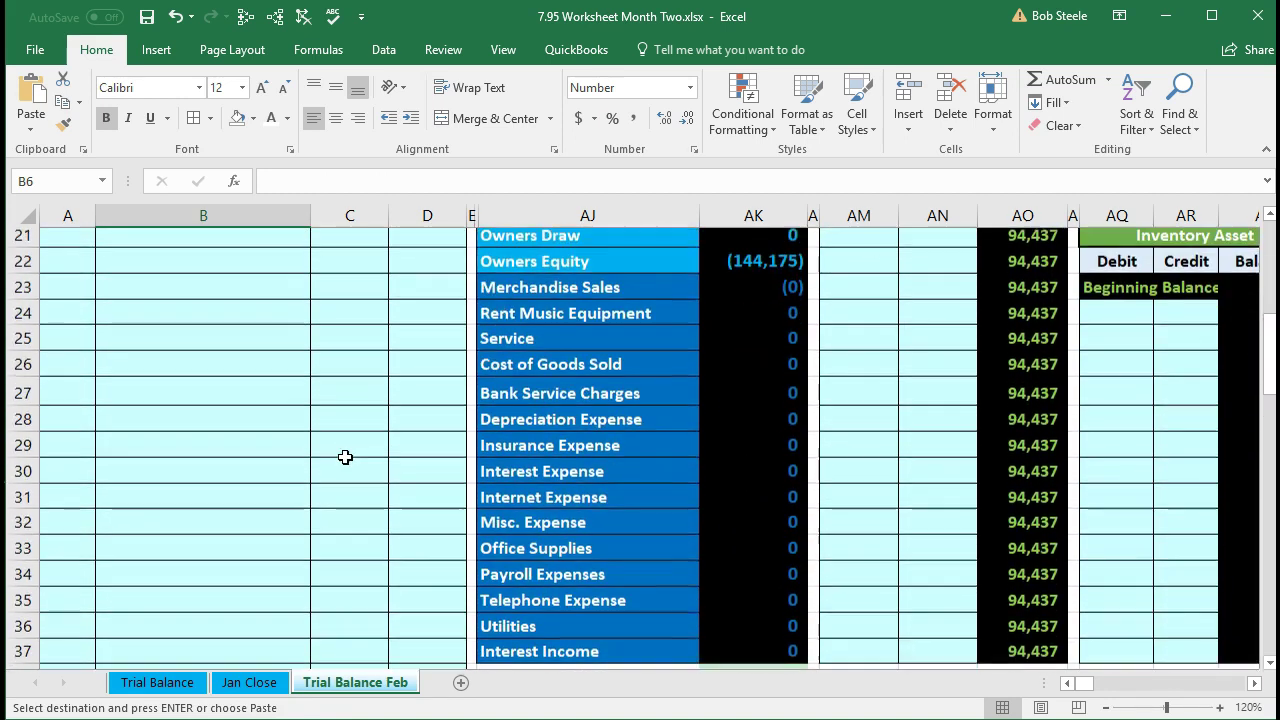
pyautogui.moveTo(503, 260); pyautogui.dragTo(734, 619)
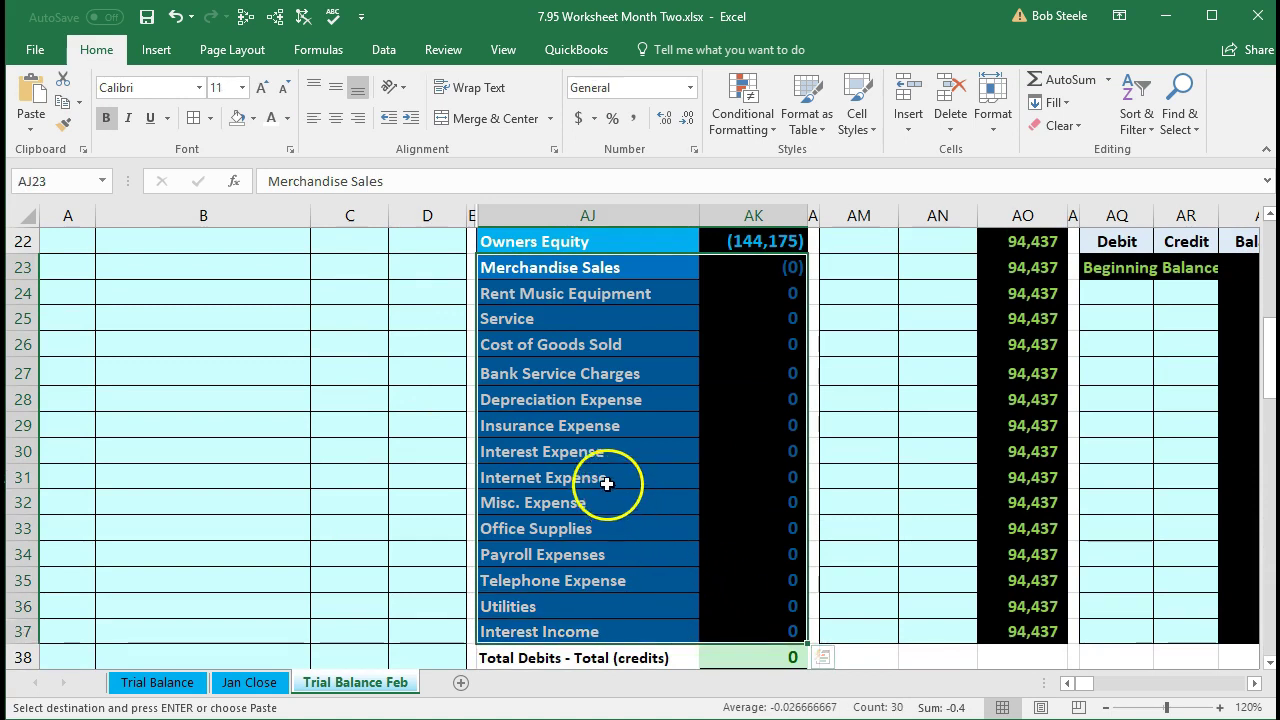
pyautogui.click(587, 455)
pyautogui.click(614, 450)
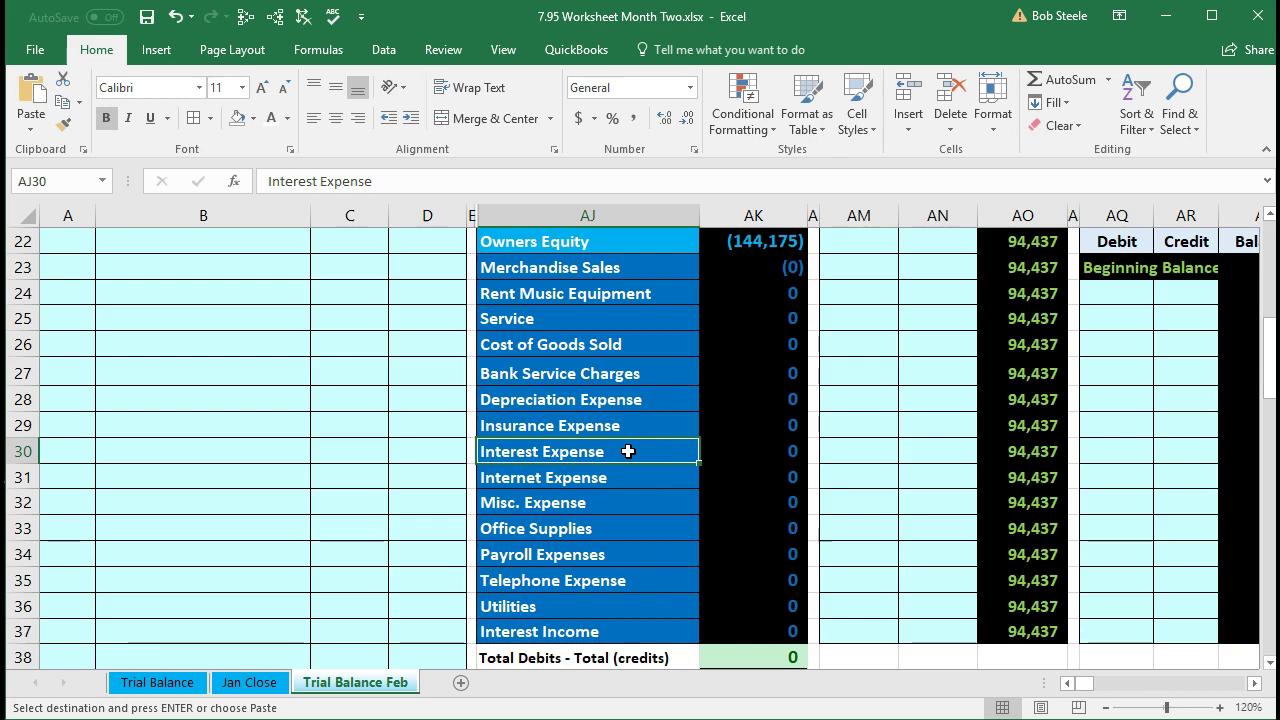
pyautogui.rightClick(628, 451)
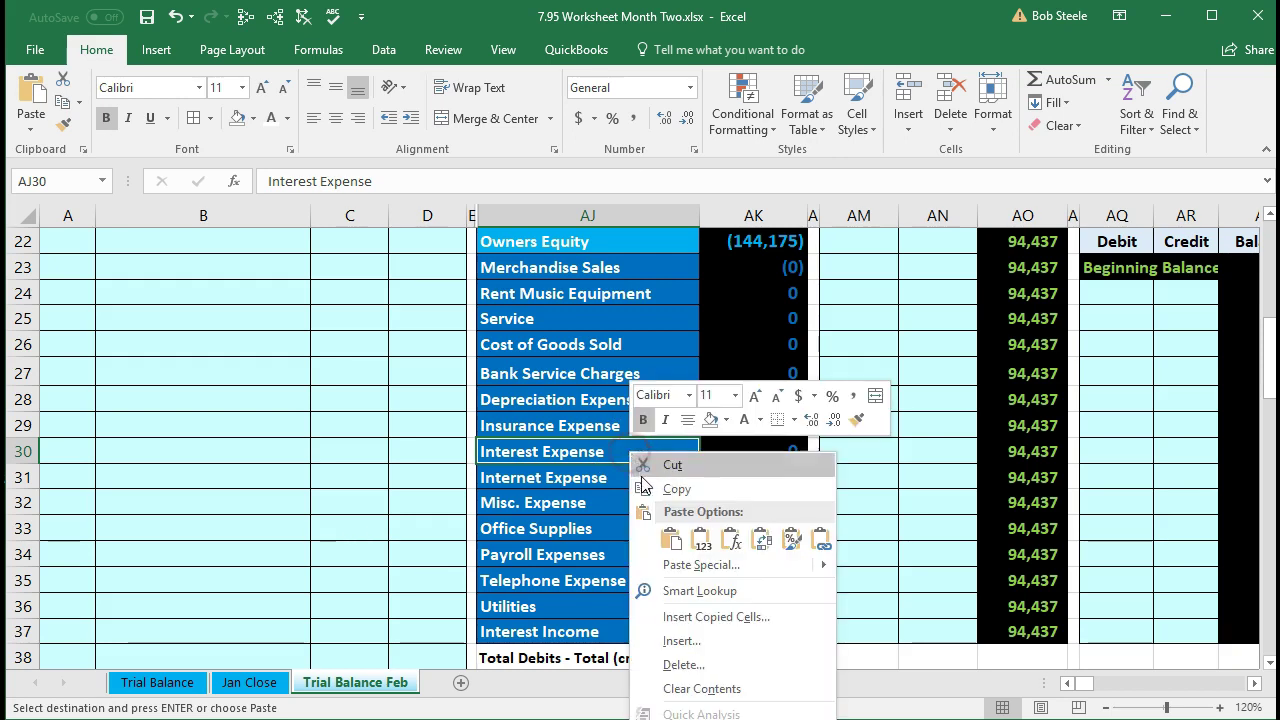
pyautogui.click(644, 482)
pyautogui.scroll(6, 335, 515)
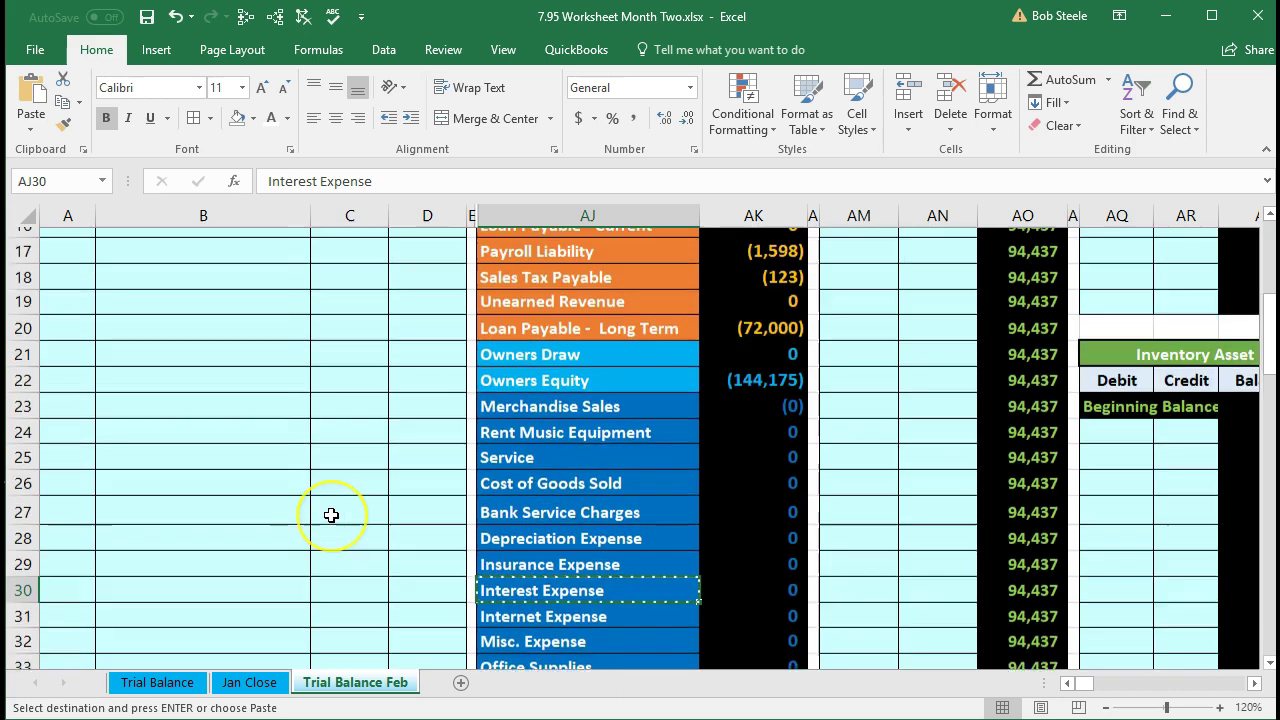
pyautogui.scroll(2, 331, 515)
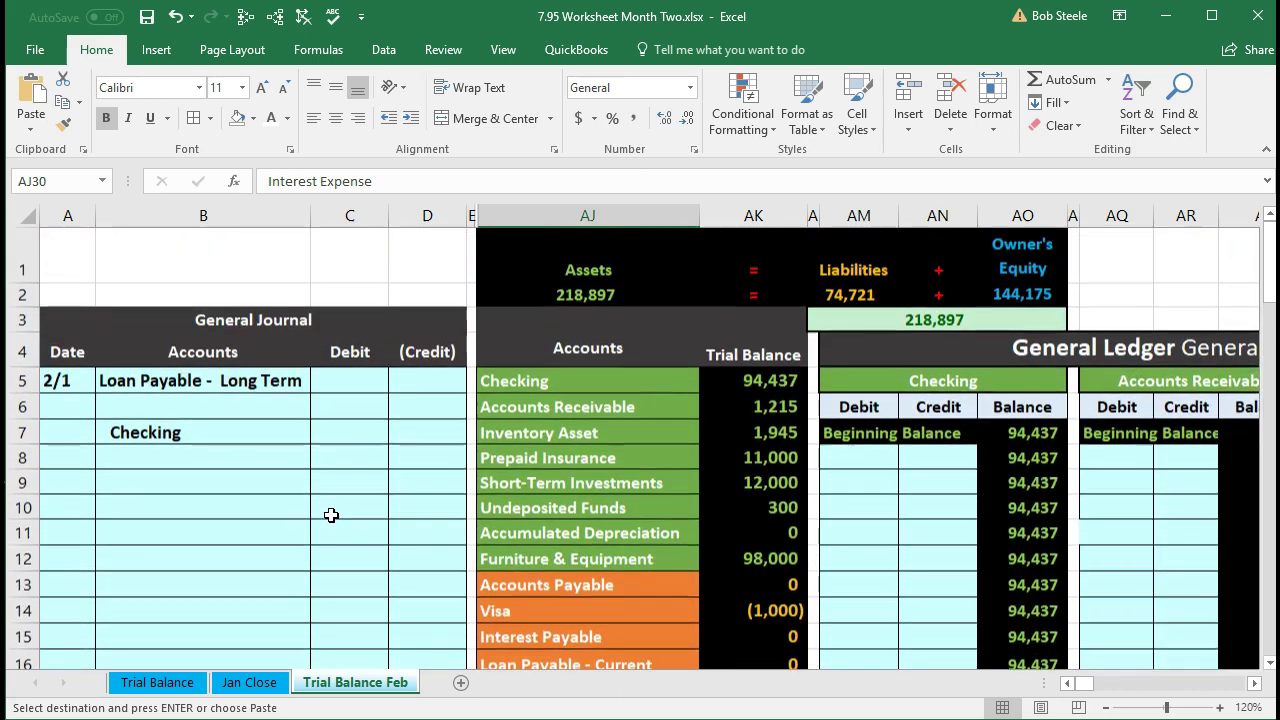
pyautogui.click(157, 404)
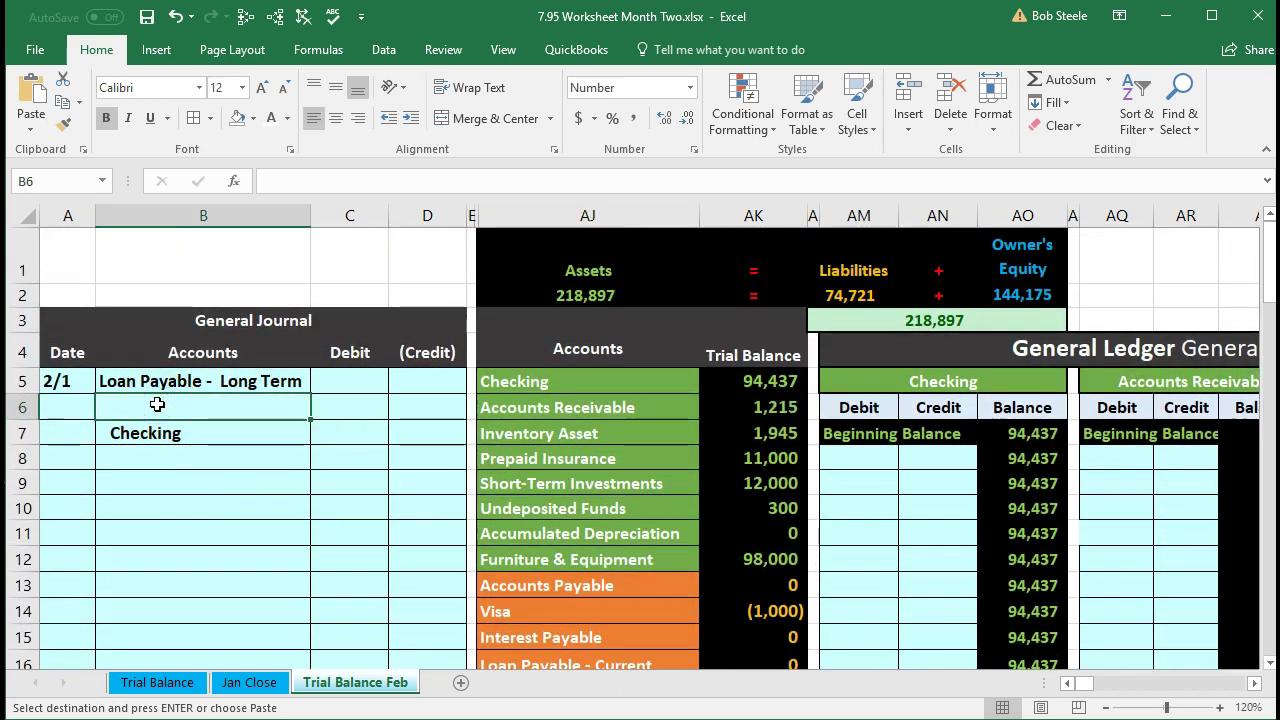
pyautogui.rightClick(157, 404)
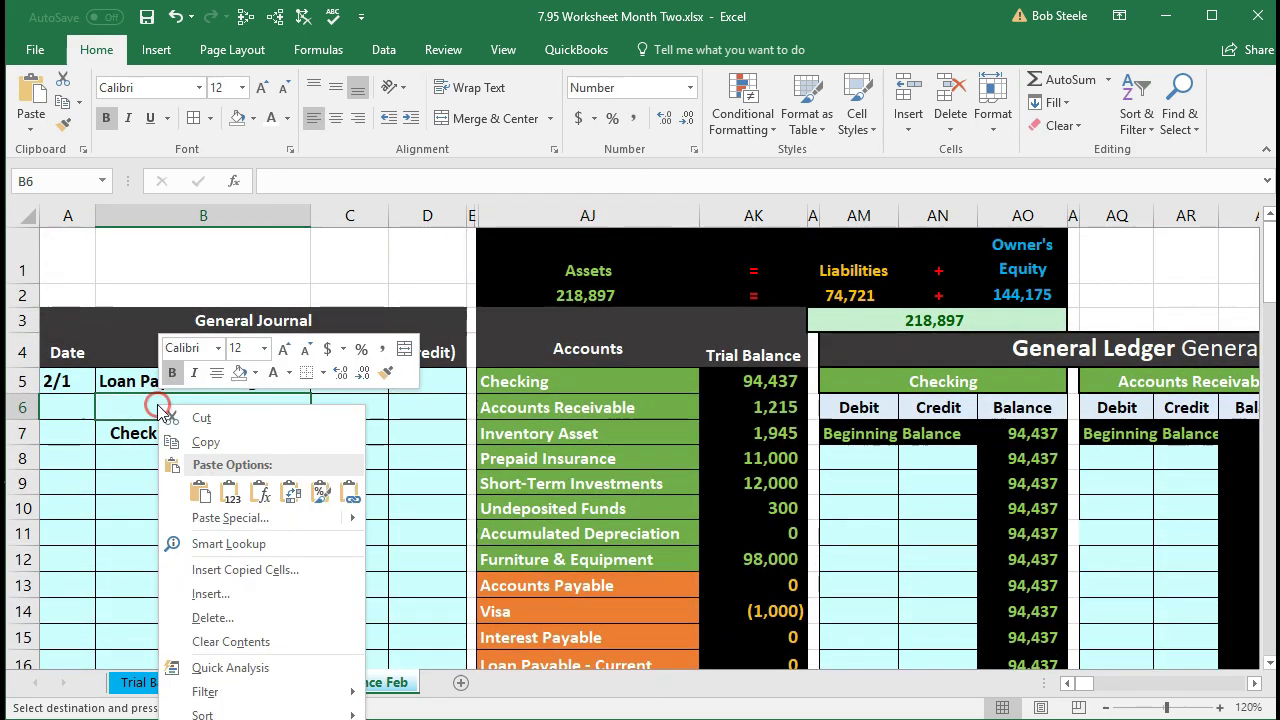
pyautogui.click(230, 492)
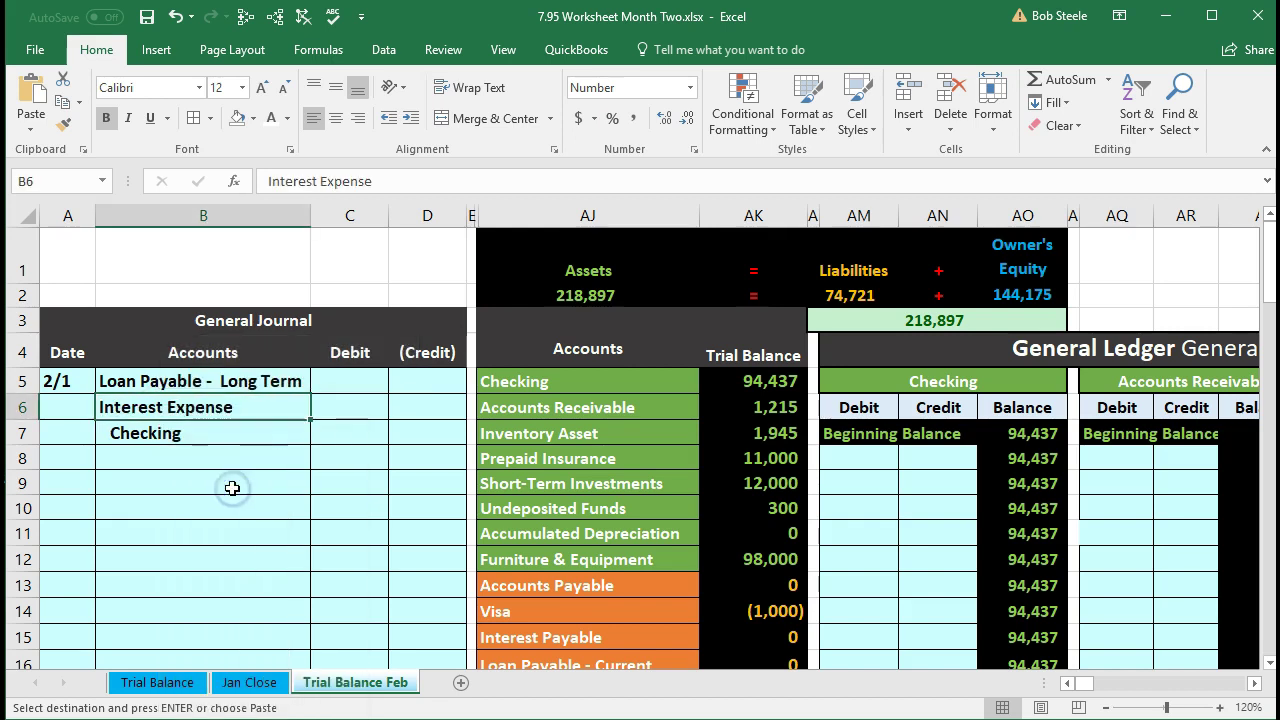
# Step: Freeze the panes at cell AJ1 so the General Journal columns stay fixed during horizontal scrolling
pyautogui.moveTo(343, 386); pyautogui.dragTo(407, 426)
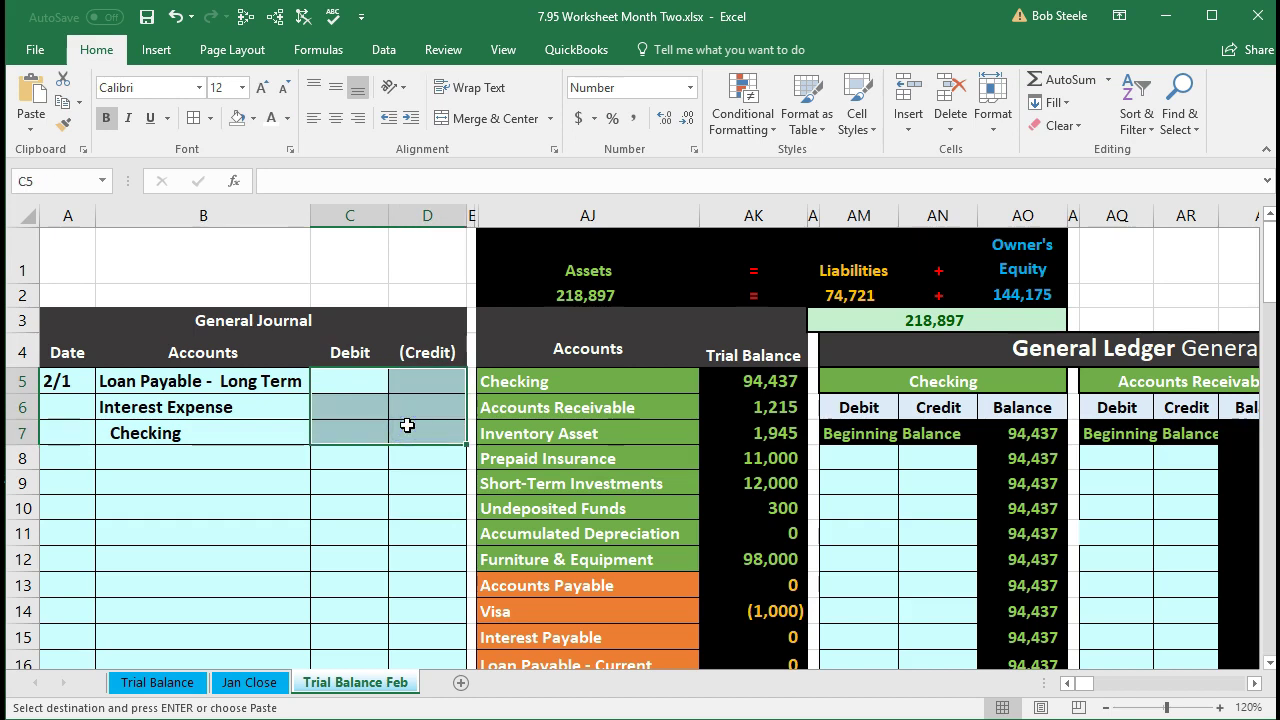
pyautogui.click(510, 258)
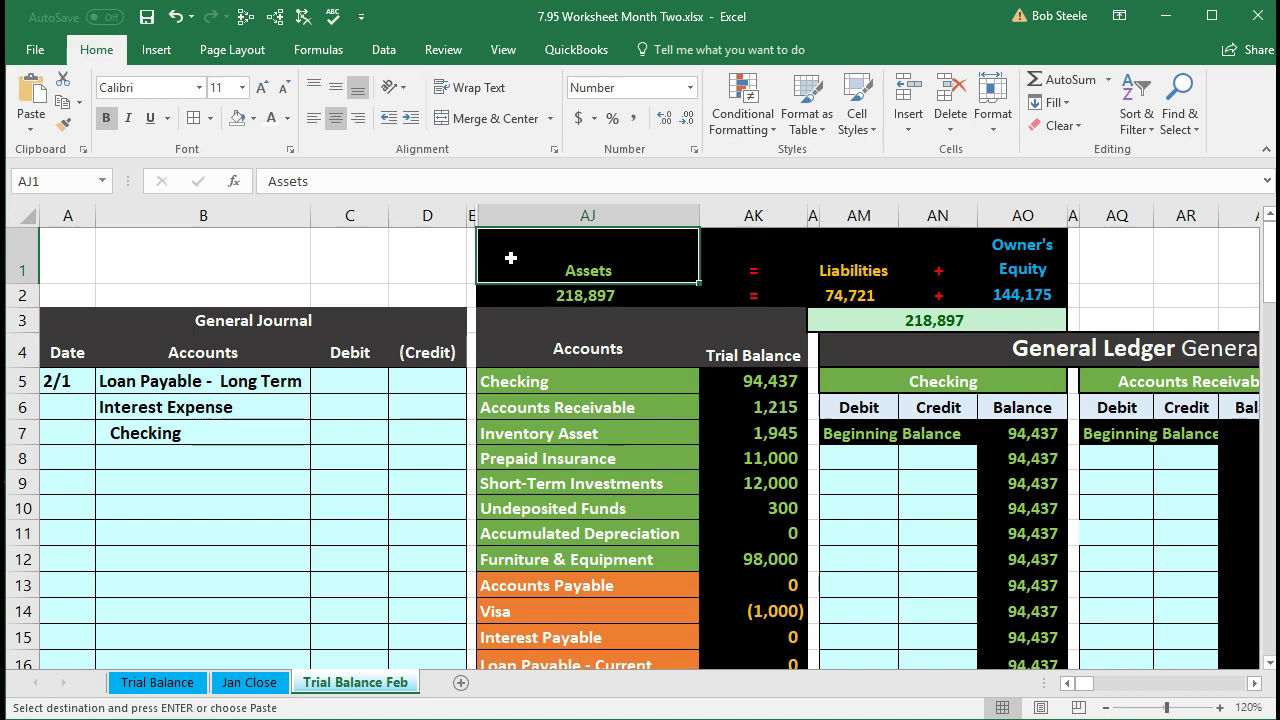
pyautogui.click(497, 55)
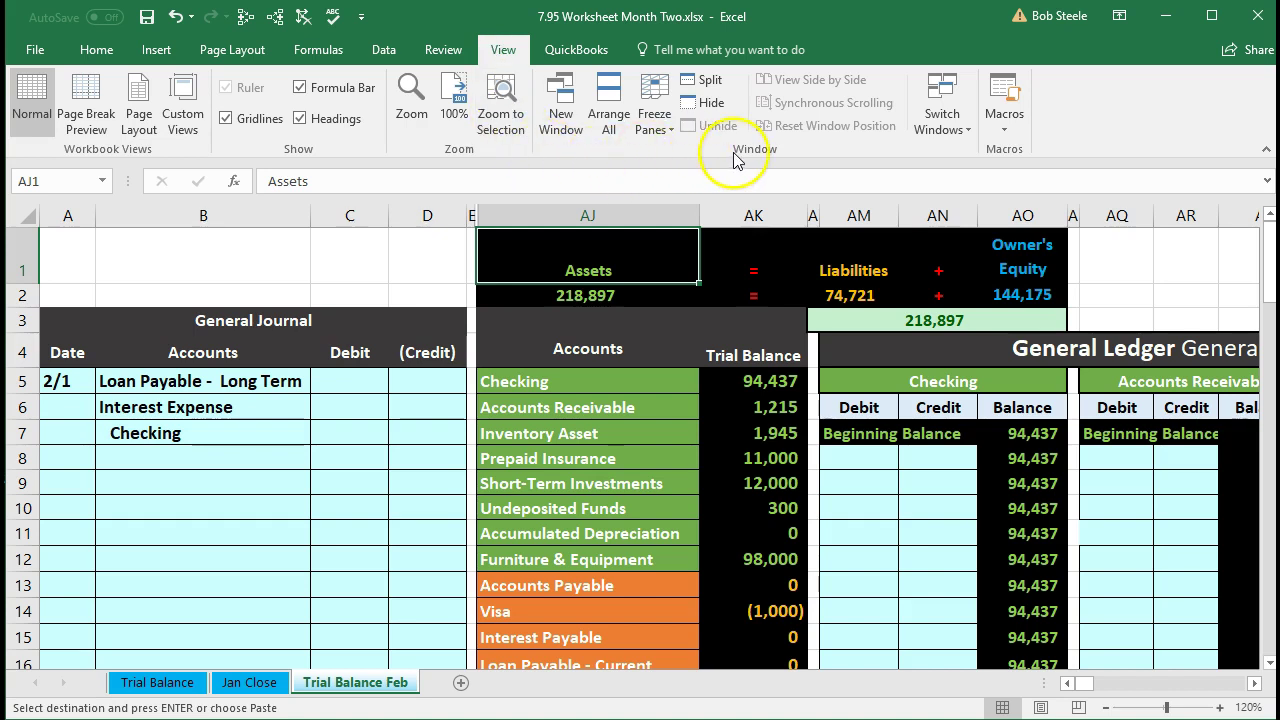
pyautogui.click(655, 110)
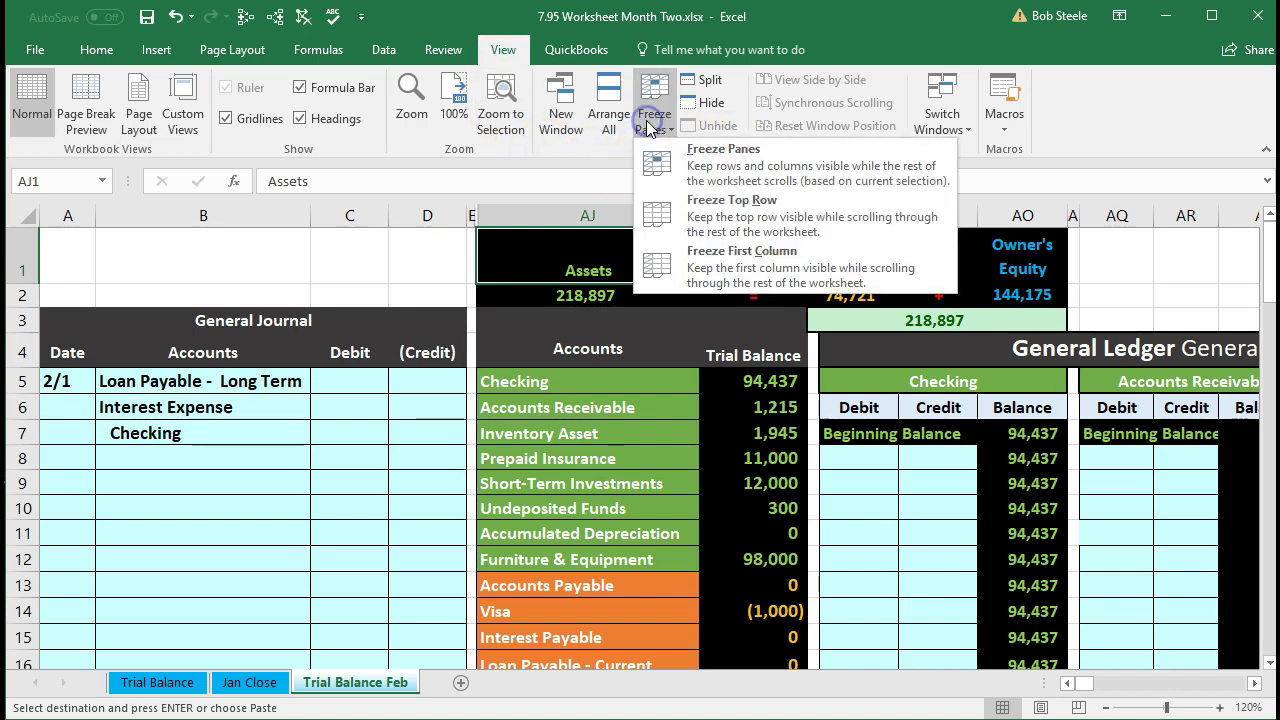
pyautogui.click(724, 160)
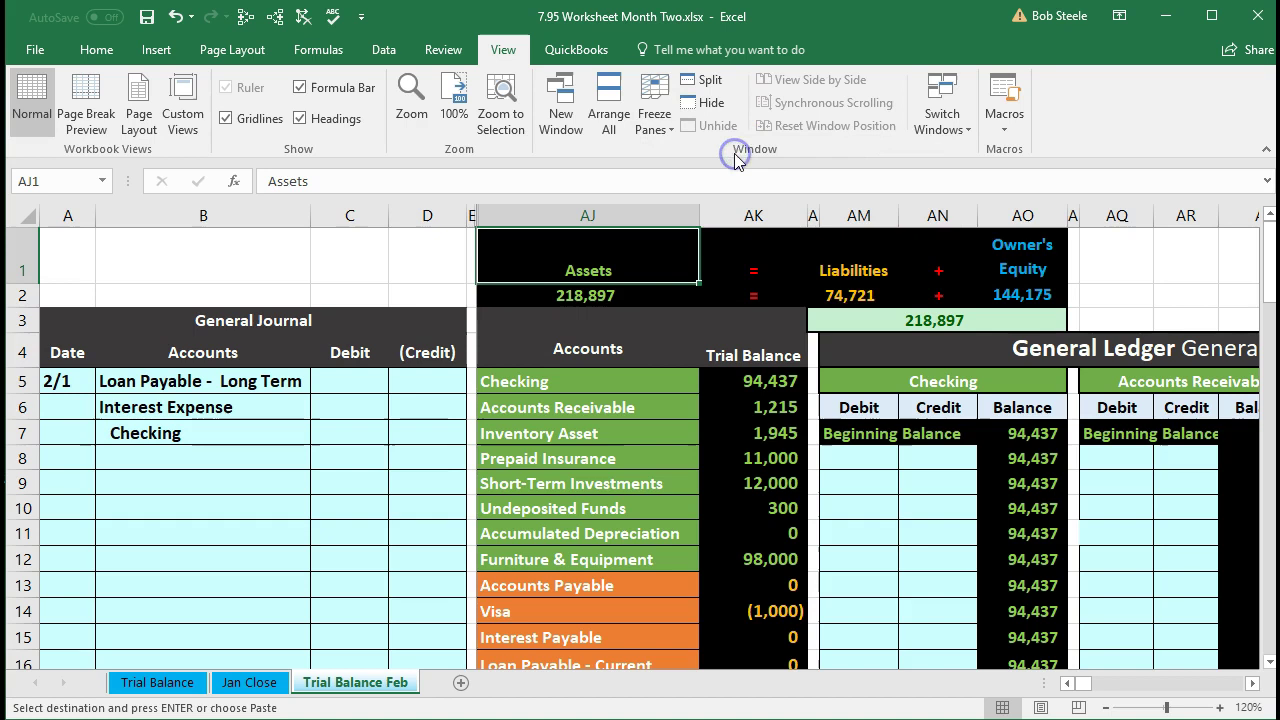
# Step: Go along row 5 to the Loan Amortization table so it sits beside the frozen General Journal
pyautogui.click(693, 386)
pyautogui.hotkey('ctrl', 'Right')
pyautogui.hotkey('ctrl', 'Right')
pyautogui.hotkey('ctrl', 'Right')
pyautogui.hotkey('ctrl', 'Right')
pyautogui.hotkey('ctrl', 'Right')
pyautogui.hotkey('ctrl', 'Right')
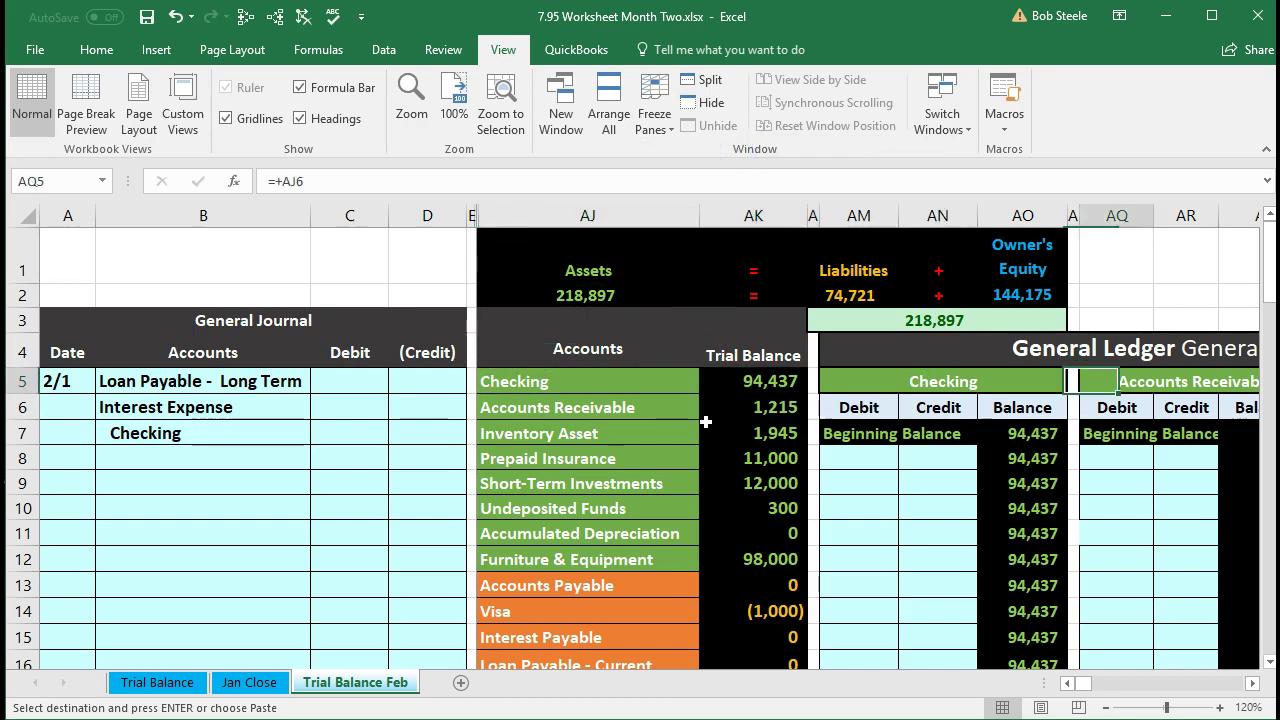
pyautogui.hotkey('ctrl', 'Right')
pyautogui.hotkey('ctrl', 'Right')
pyautogui.hotkey('ctrl', 'Right')
pyautogui.hotkey('ctrl', 'Right')
pyautogui.hotkey('ctrl', 'Right')
pyautogui.hotkey('ctrl', 'Right')
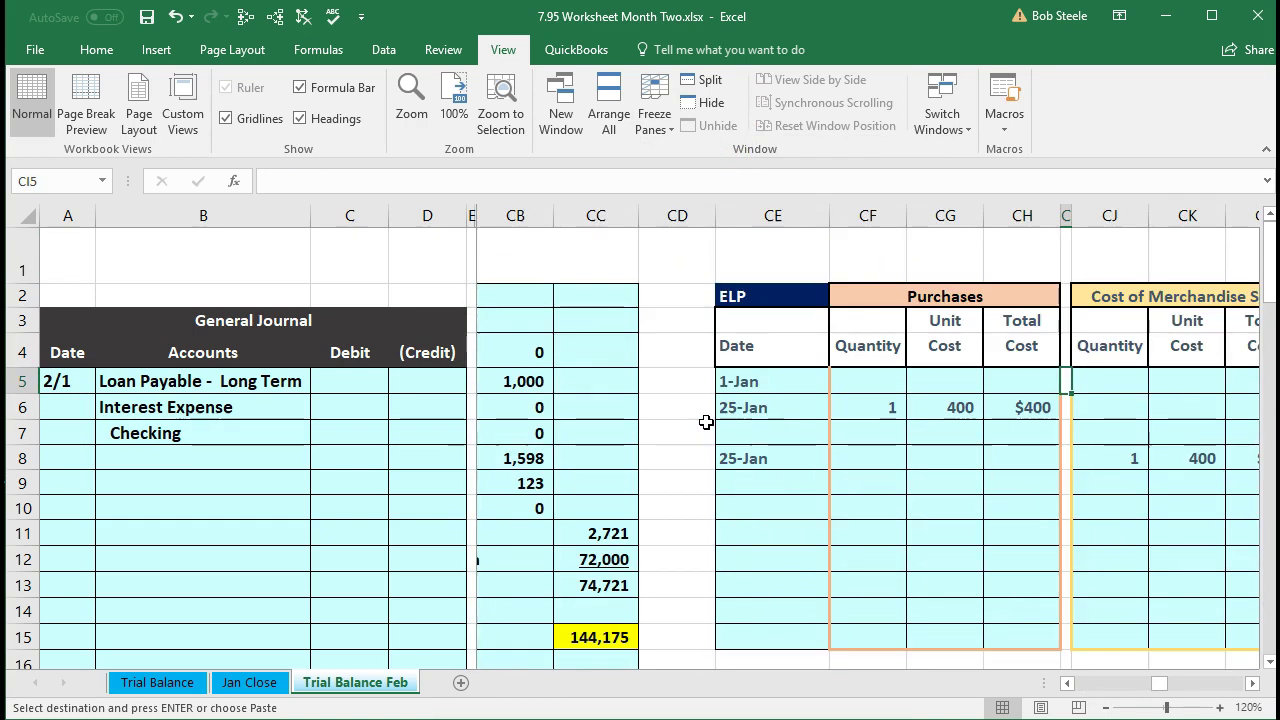
pyautogui.hotkey('ctrl', 'Right')
pyautogui.hotkey('ctrl', 'Right')
pyautogui.hotkey('ctrl', 'Right')
pyautogui.hotkey('ctrl', 'Right')
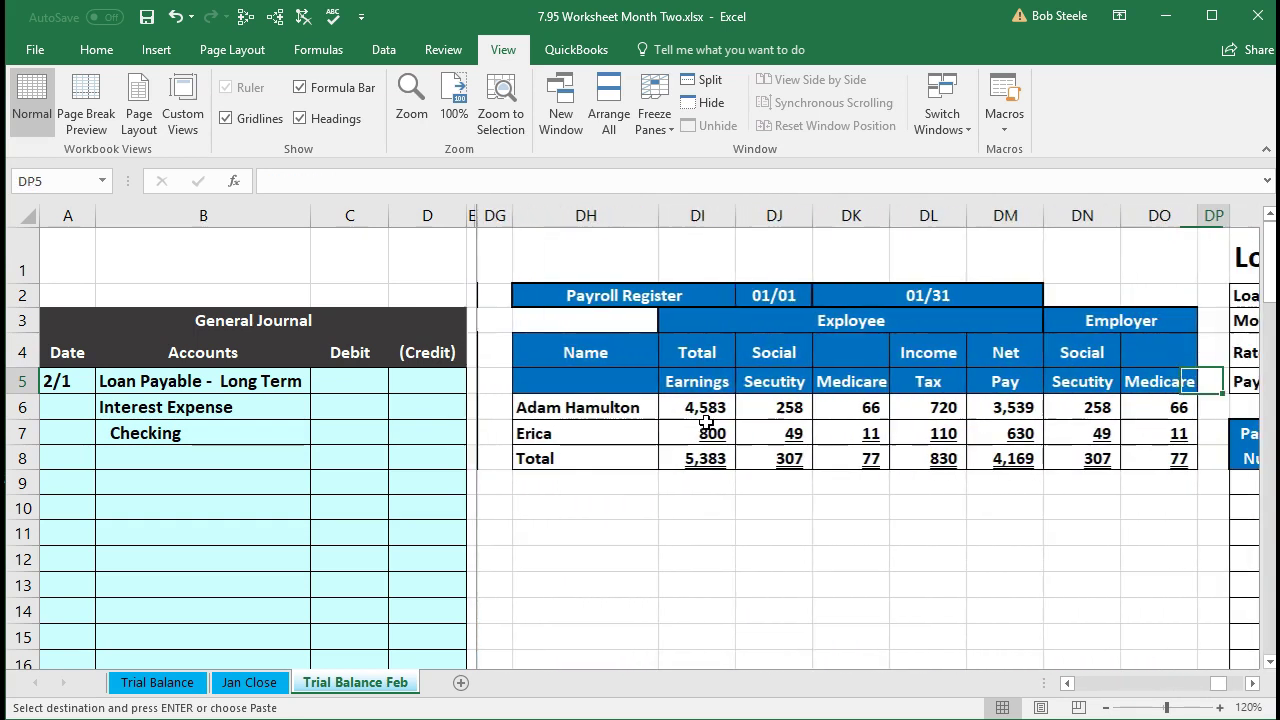
pyautogui.press('Right')
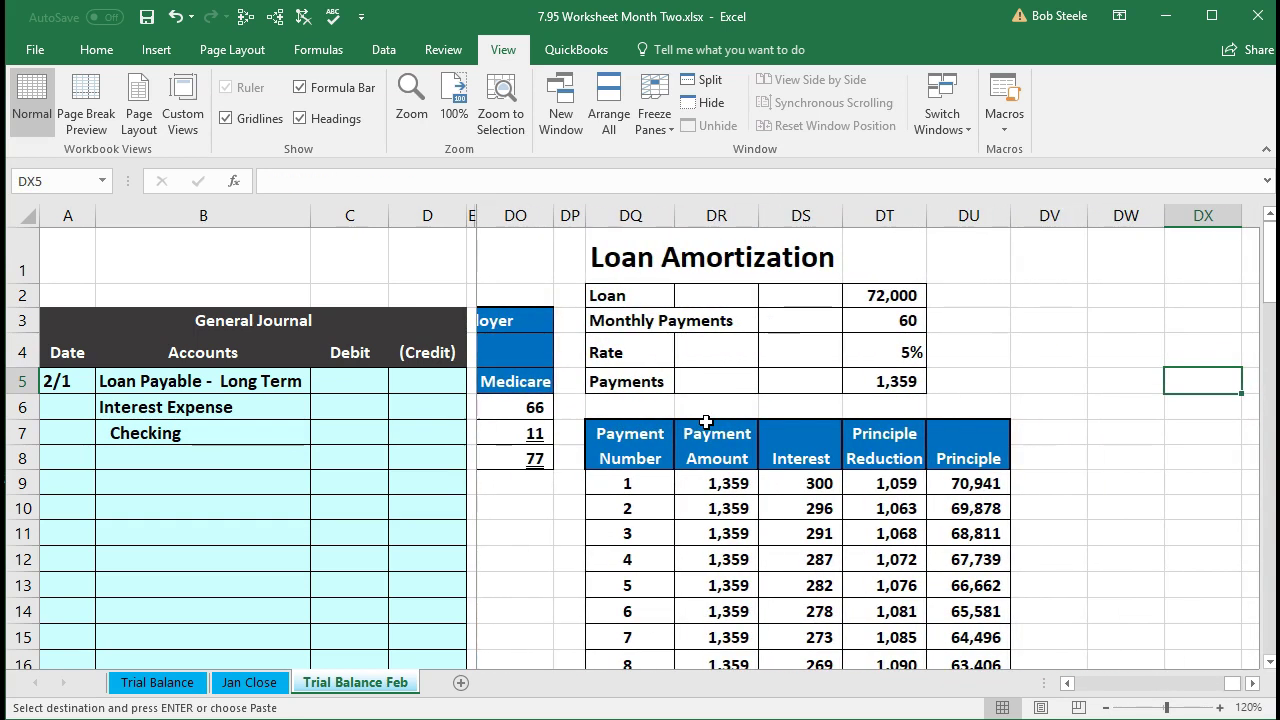
# Step: Fill the payment number 1 row of the Loan Amortization table, DQ9:DU9, with light green
pyautogui.click(642, 297)
pyautogui.moveTo(628, 483); pyautogui.dragTo(949, 480)
pyautogui.rightClick(953, 484)
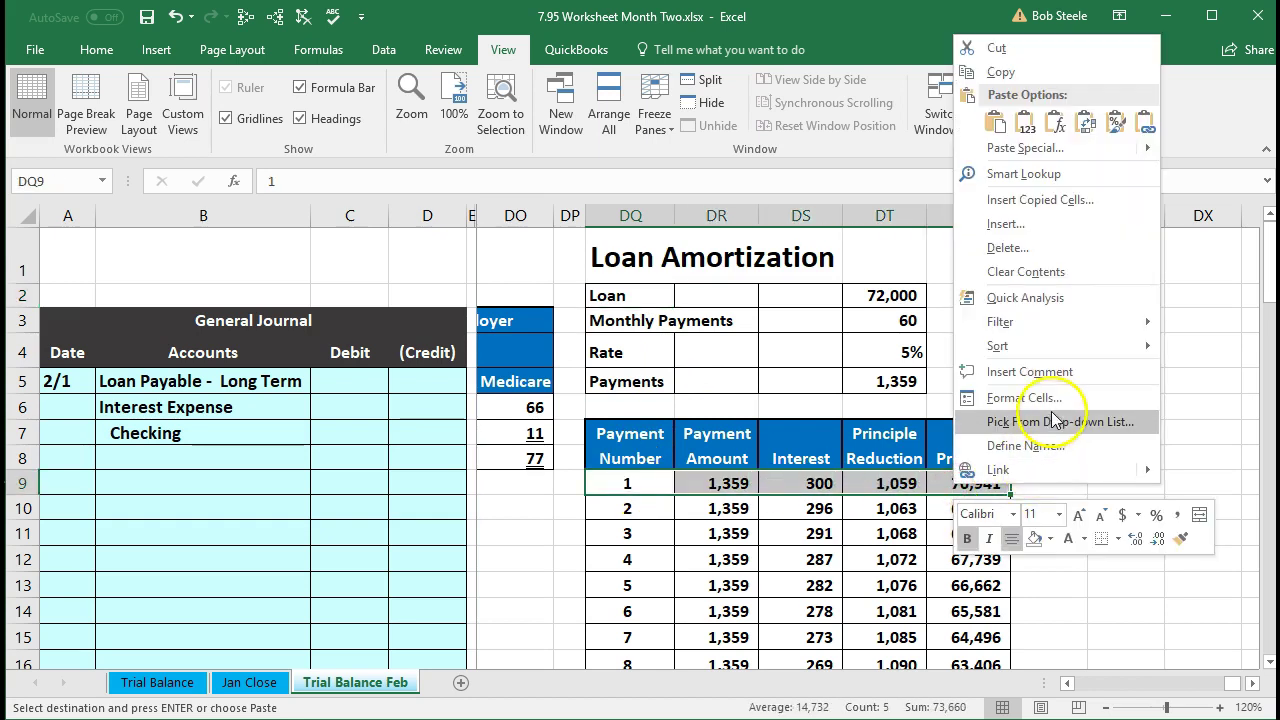
pyautogui.click(1051, 541)
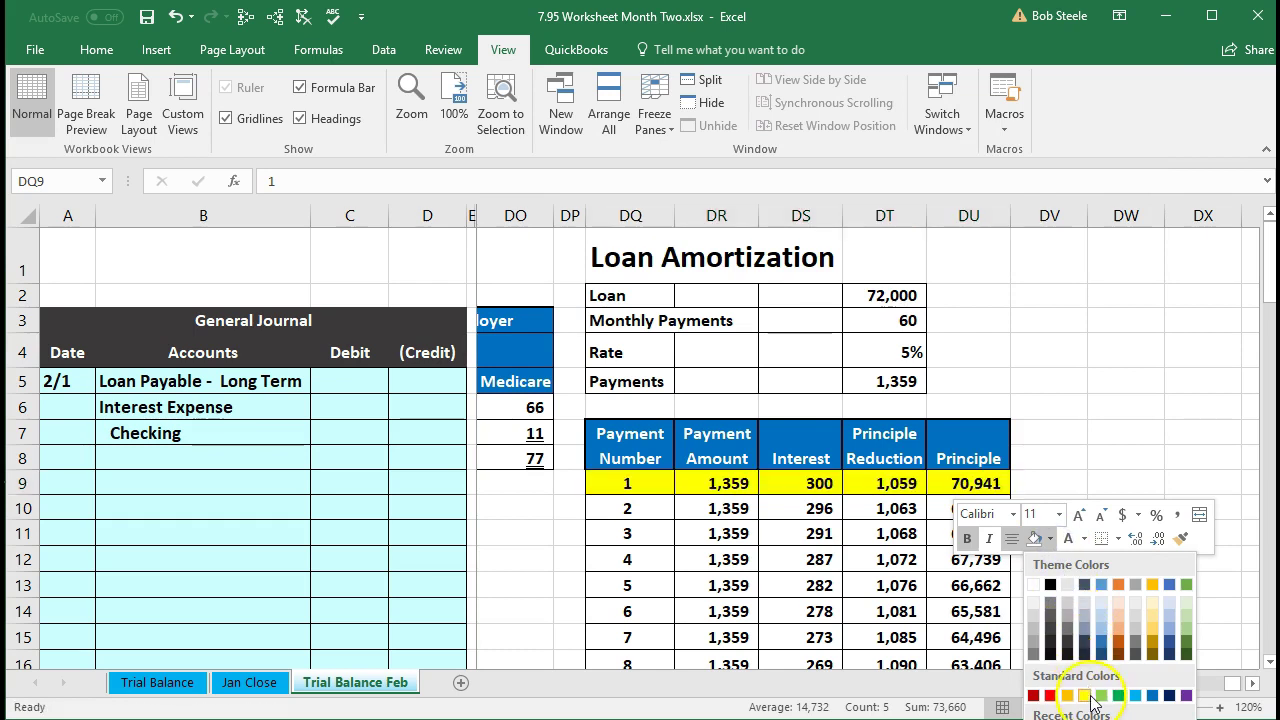
pyautogui.click(1103, 696)
pyautogui.click(864, 610)
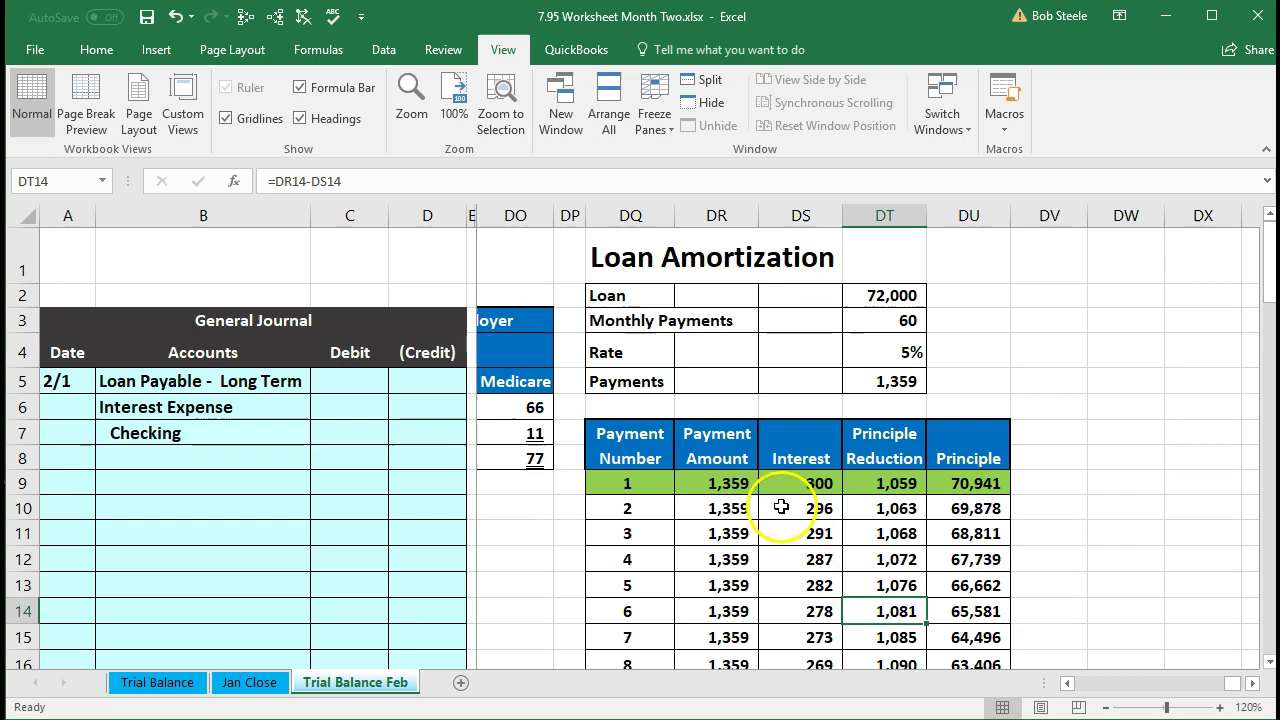
# Step: Enter -1359, the first payment amount, as the Checking credit in D7 of the General Journal
pyautogui.click(728, 484)
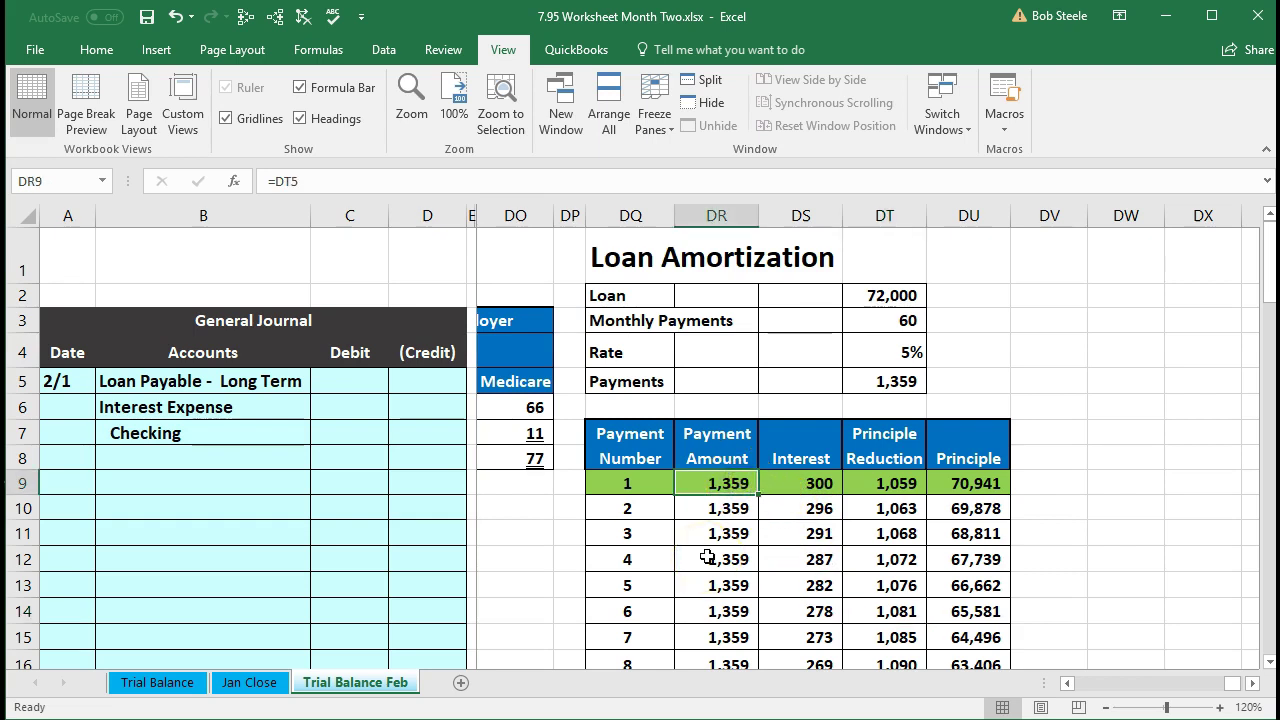
pyautogui.click(442, 434)
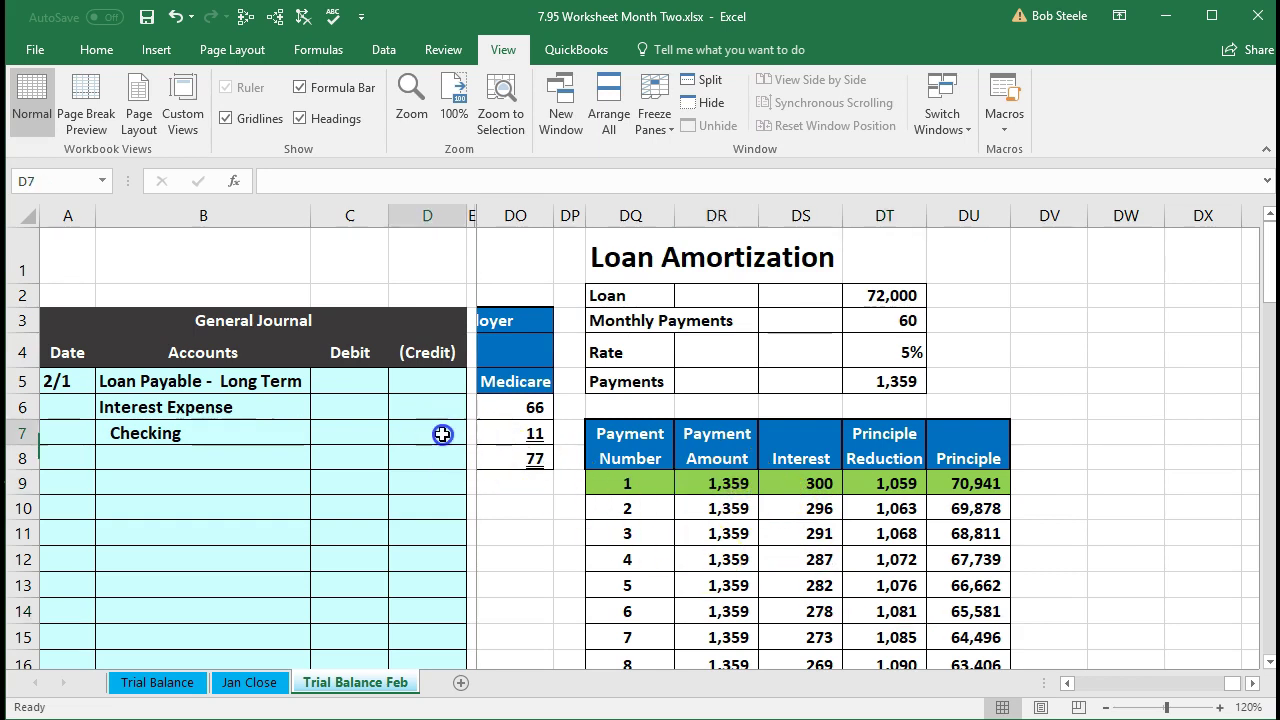
pyautogui.write('-1359')
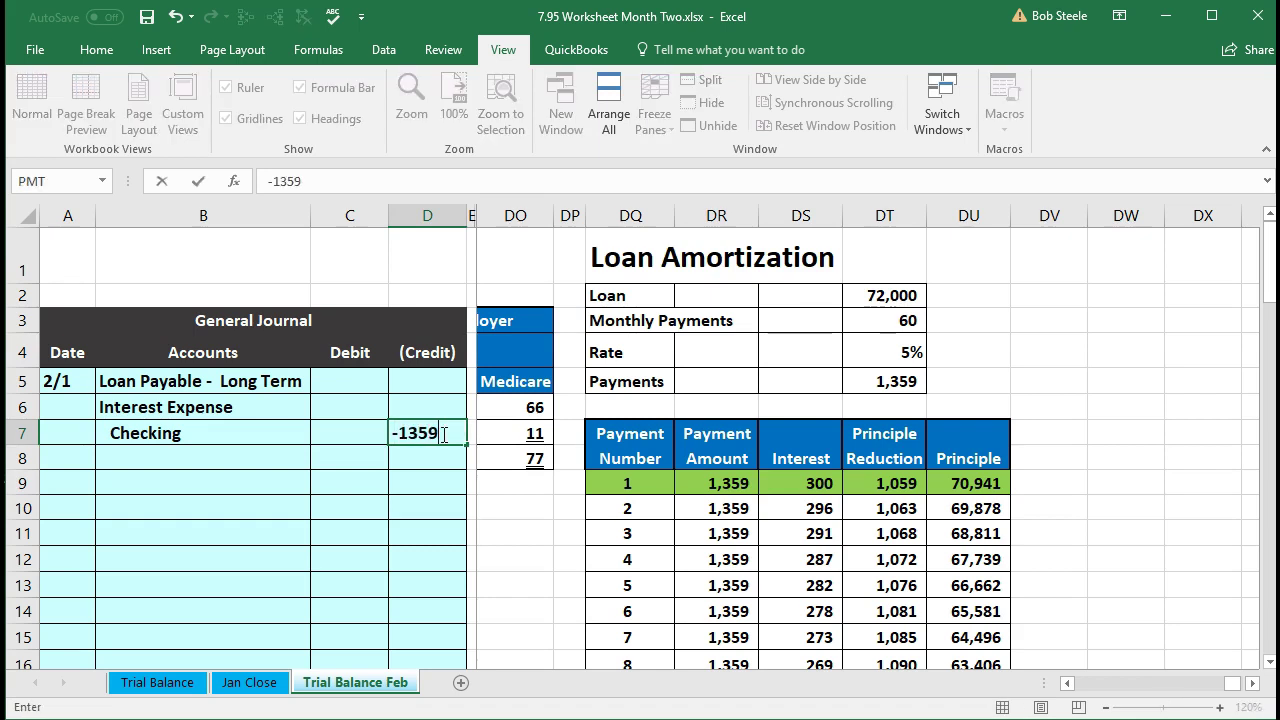
pyautogui.press('Return')
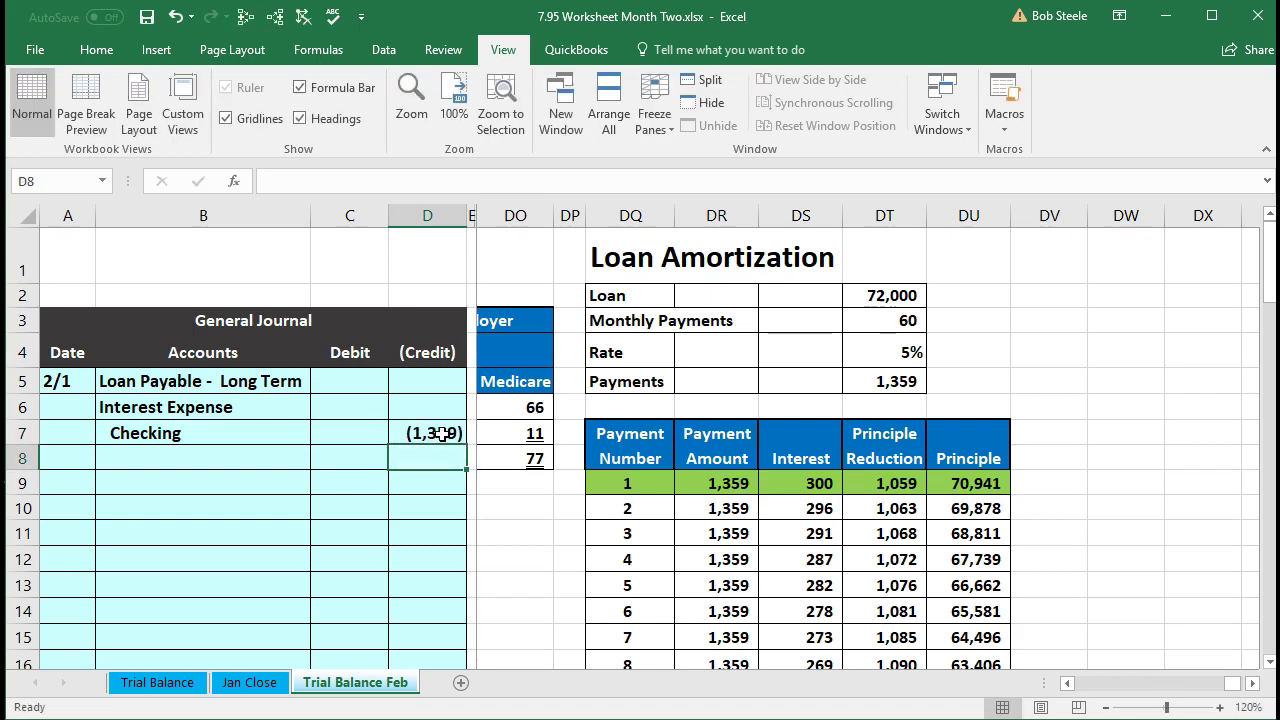
pyautogui.click(800, 483)
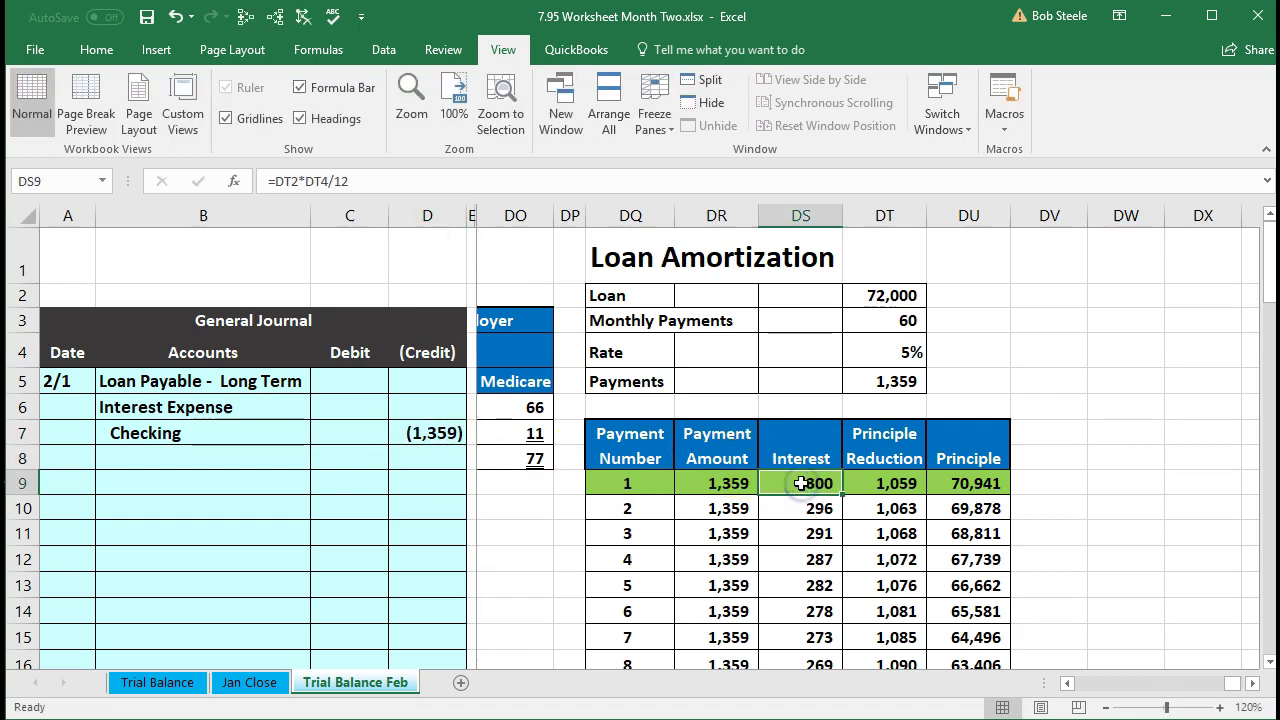
pyautogui.click(357, 381)
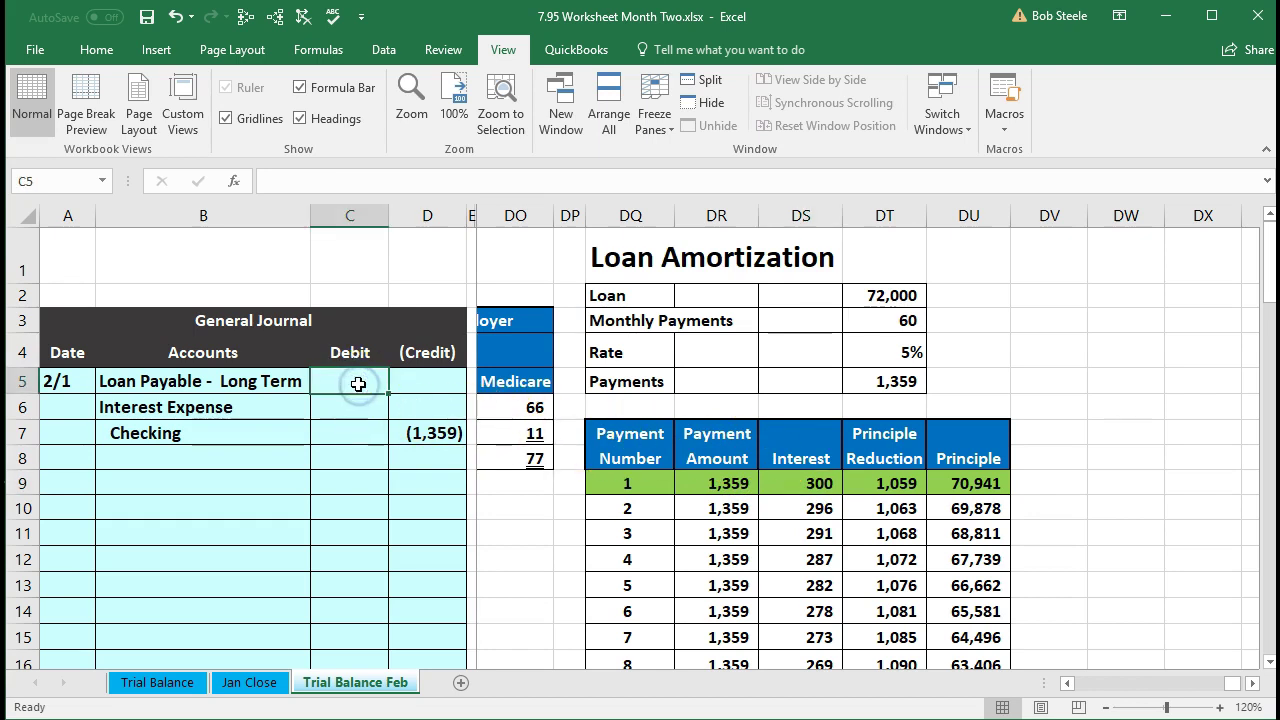
pyautogui.write('300')
pyautogui.press('Return')
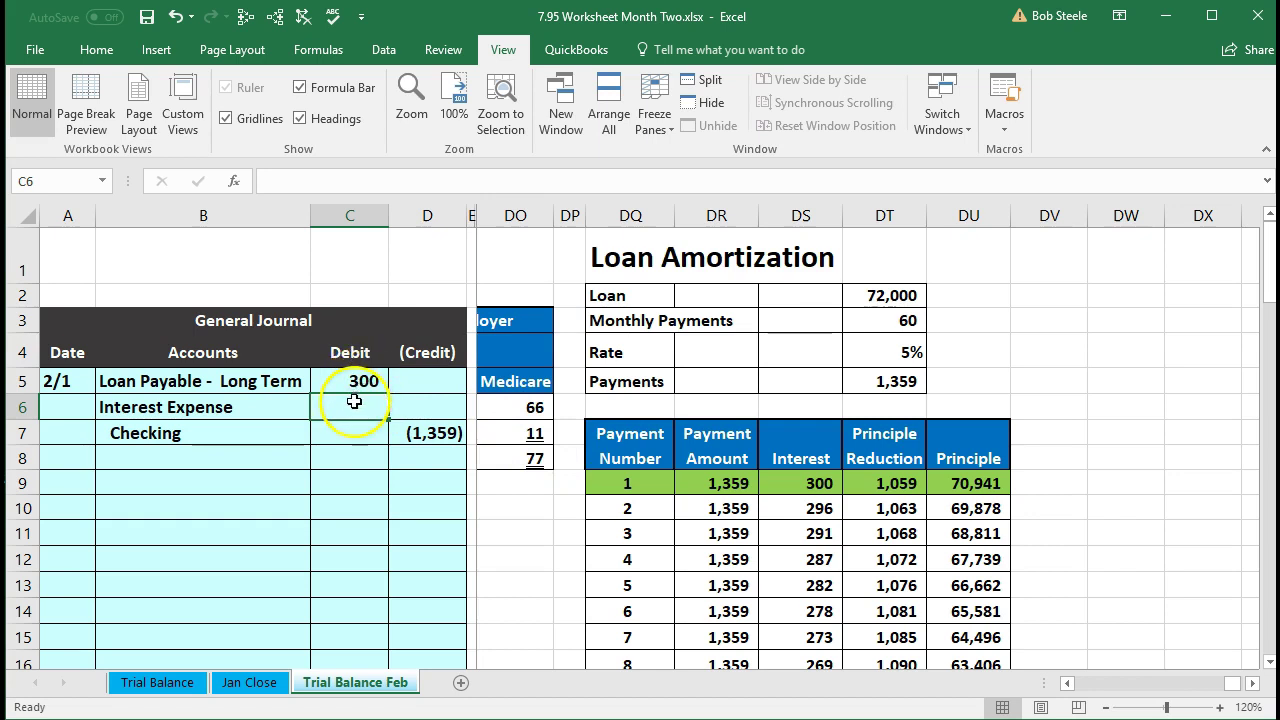
# Step: Enter 300 as the Interest Expense debit in C6 and 1059 as the Loan Payable - Long Term debit in C5
pyautogui.write('300')
pyautogui.press('Return')
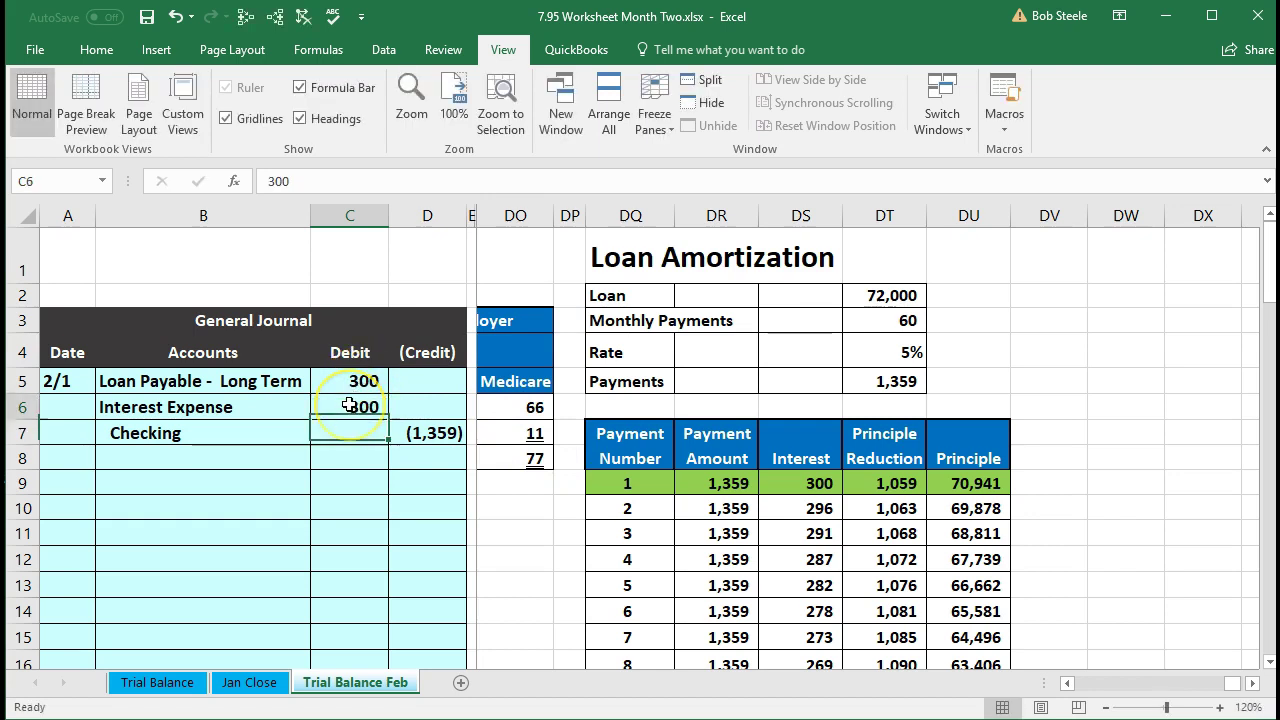
pyautogui.press('Up')
pyautogui.press('Up')
pyautogui.press('Delete')
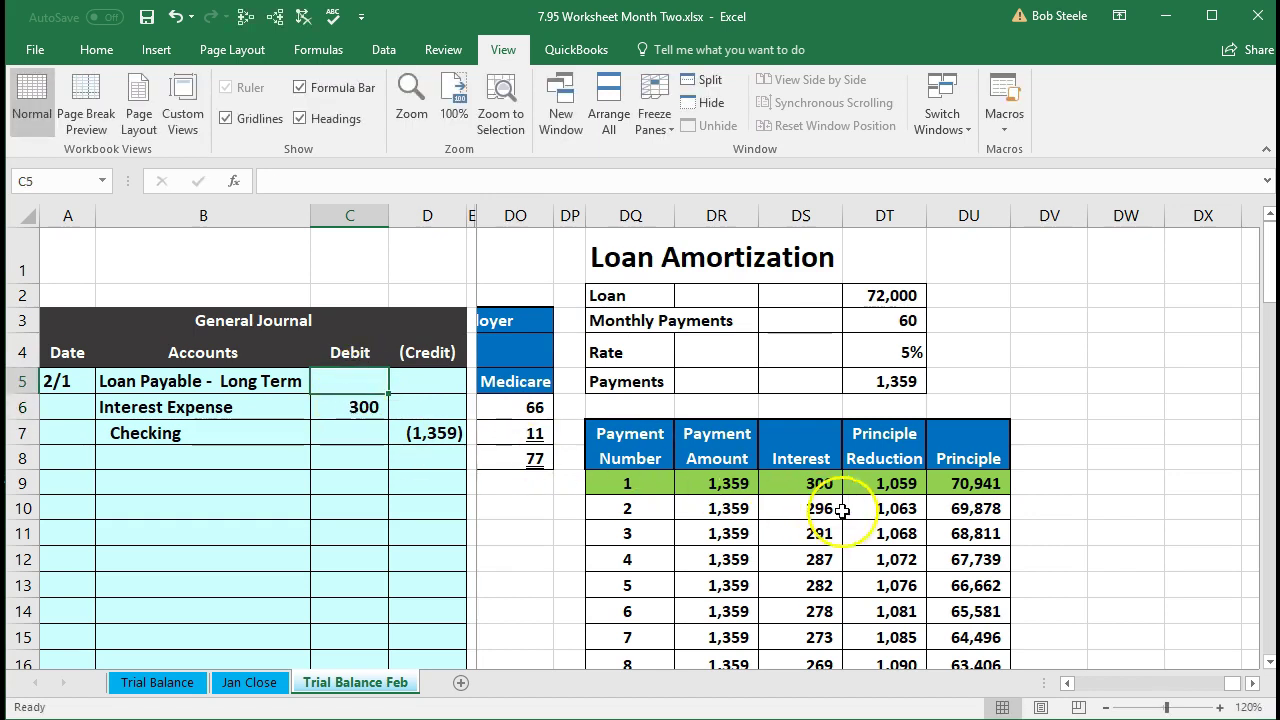
pyautogui.write('1059')
pyautogui.press('Return')
# Step: Compare the sum of the debits in C5:C6 with the Checking credit in D7
pyautogui.click(332, 384)
pyautogui.moveTo(332, 384); pyautogui.dragTo(332, 407)
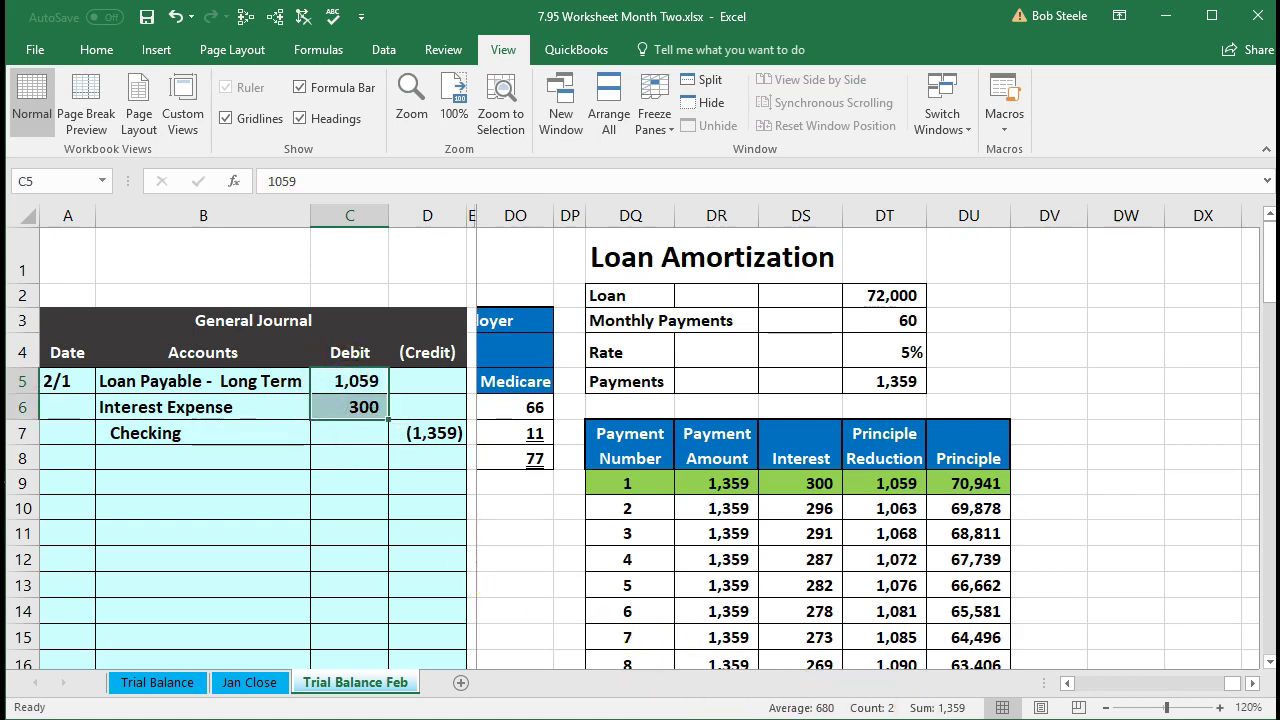
pyautogui.click(442, 432)
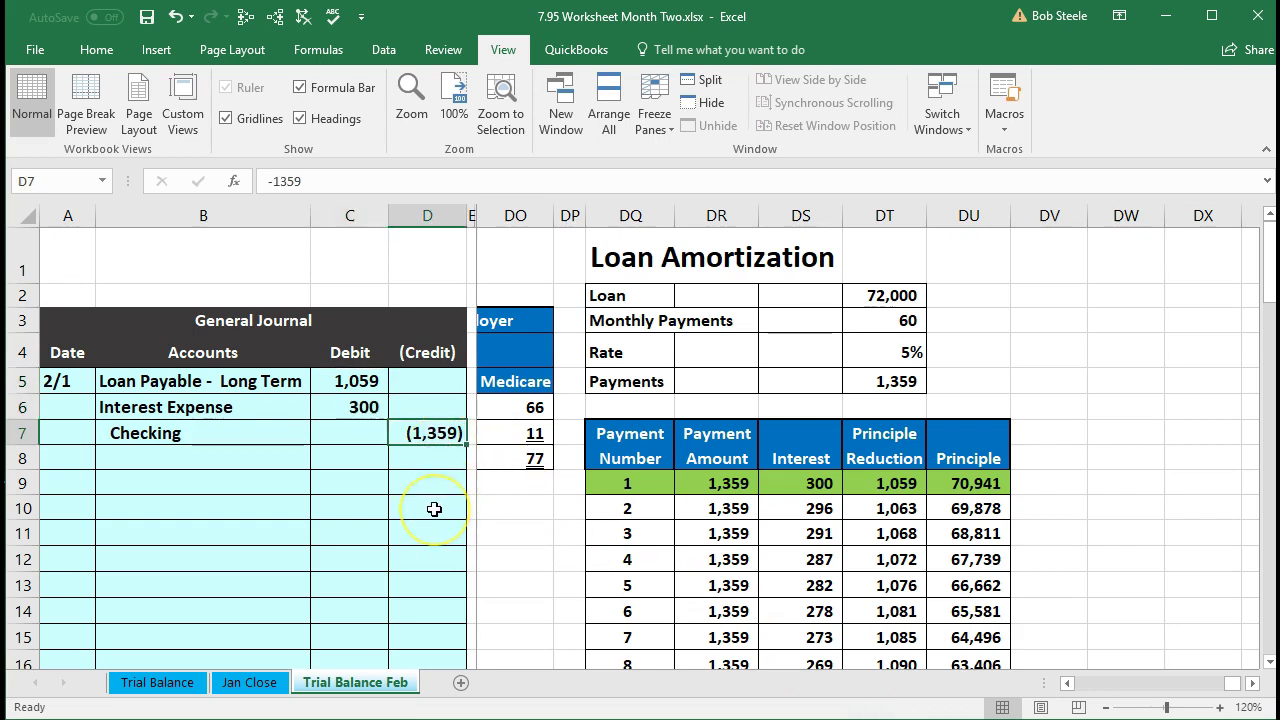
pyautogui.click(529, 507)
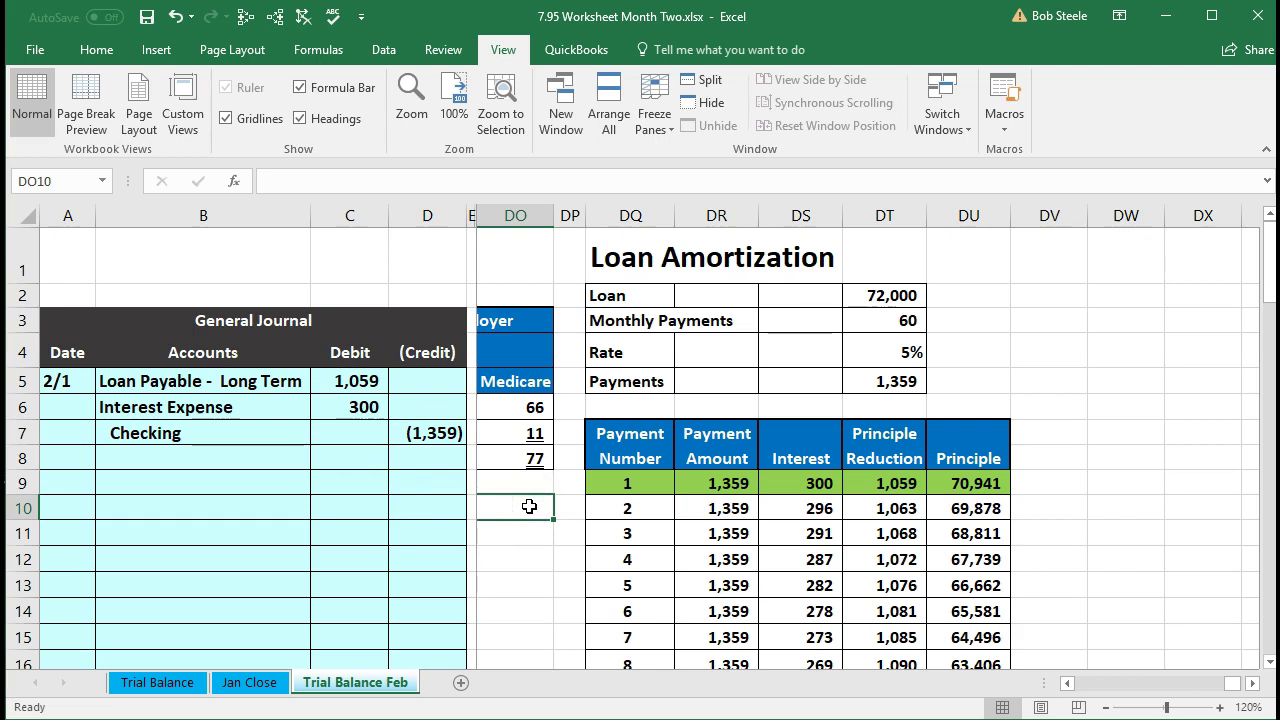
# Step: Review the 2/1 journal entry beside the trial balance and locate the Loan Payable - Long Term row
pyautogui.click(410, 456)
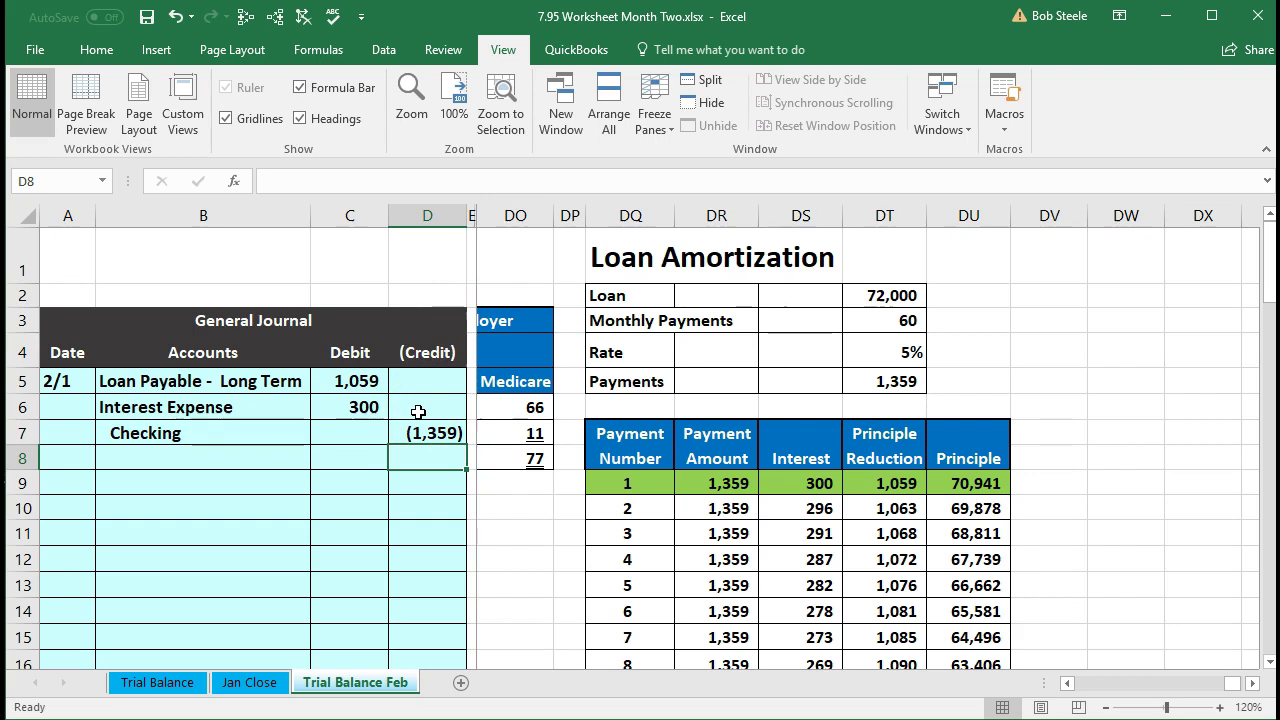
pyautogui.press('Right')
pyautogui.press('Right')
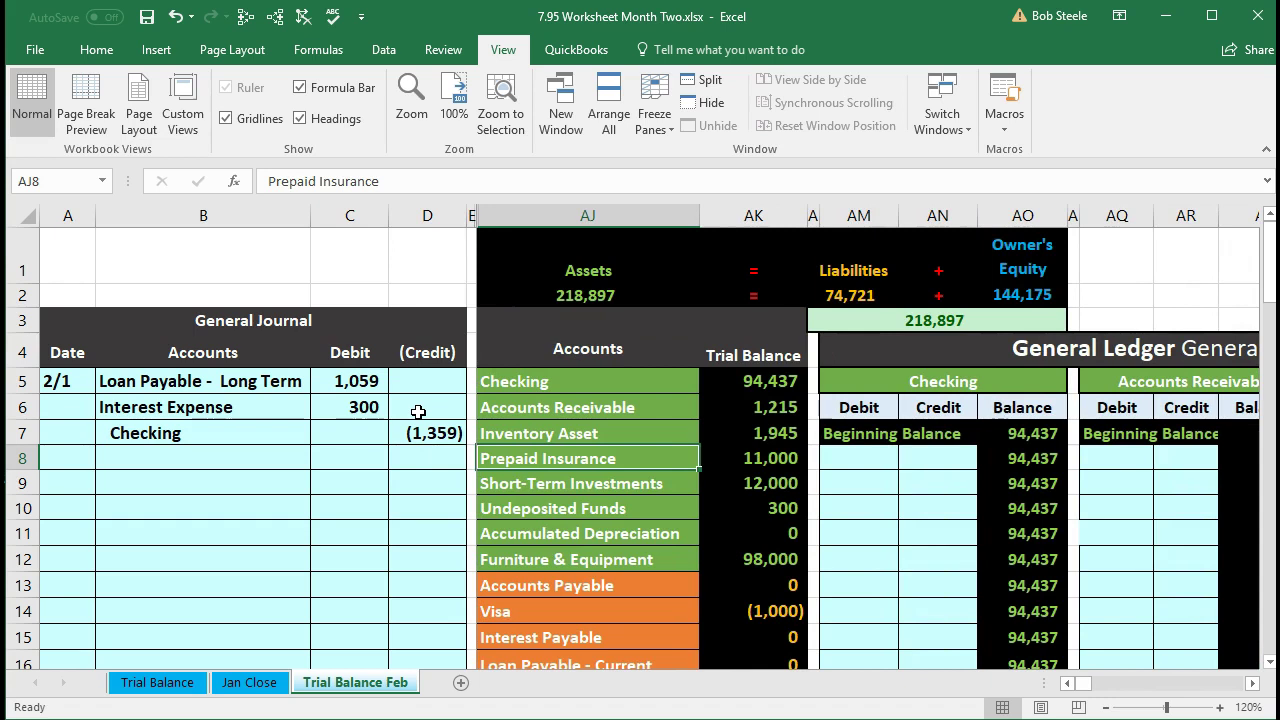
pyautogui.moveTo(266, 388); pyautogui.dragTo(395, 436)
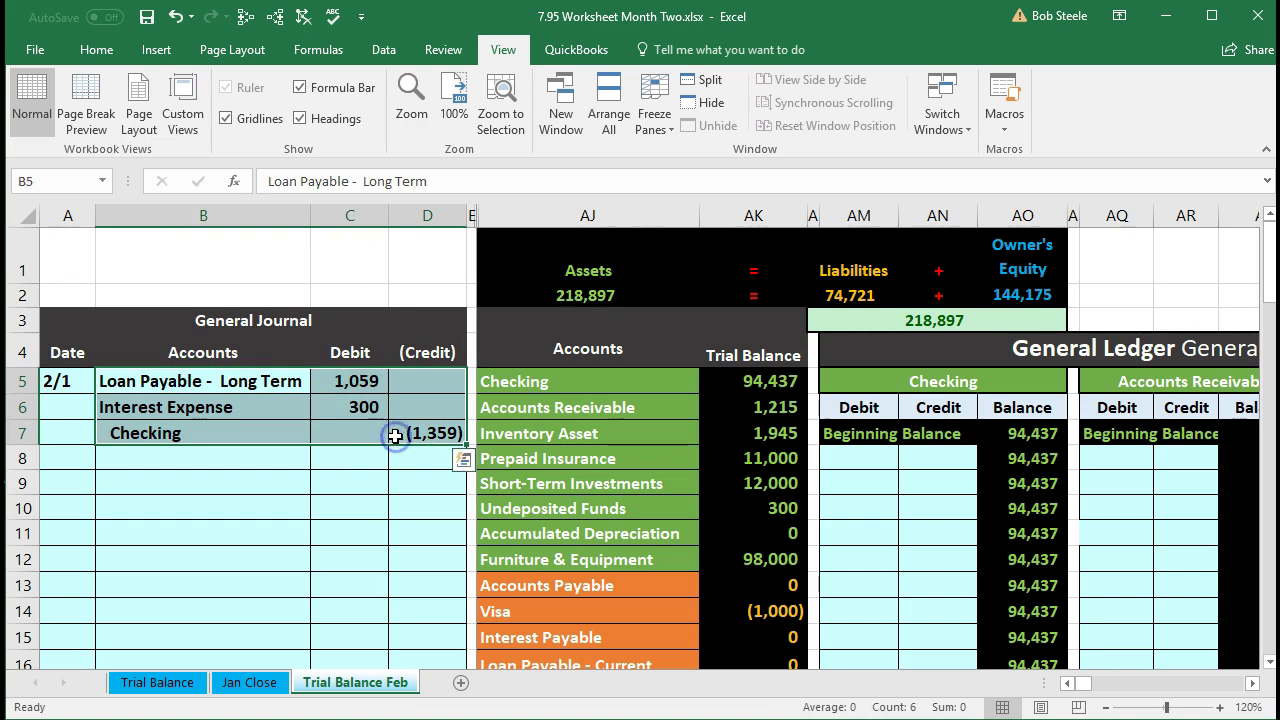
pyautogui.click(312, 385)
pyautogui.moveTo(312, 385); pyautogui.dragTo(338, 388)
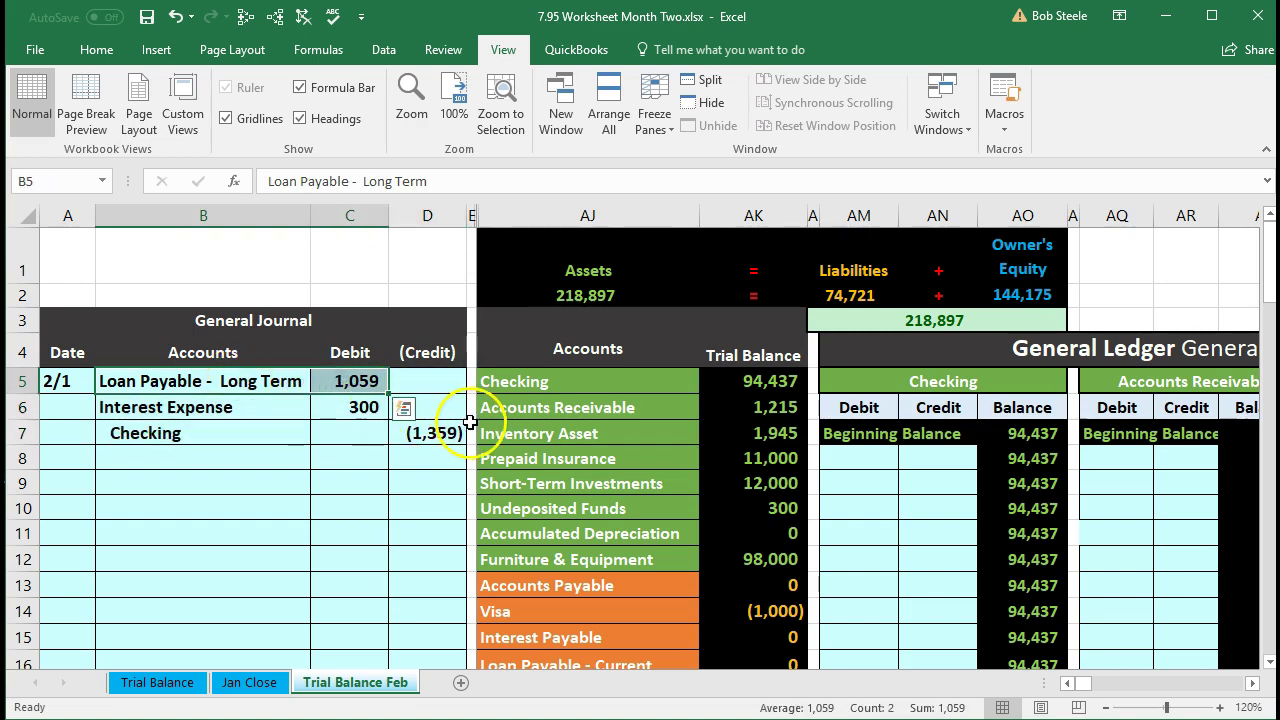
pyautogui.scroll(-2, 466, 429)
pyautogui.moveTo(506, 581); pyautogui.dragTo(714, 576)
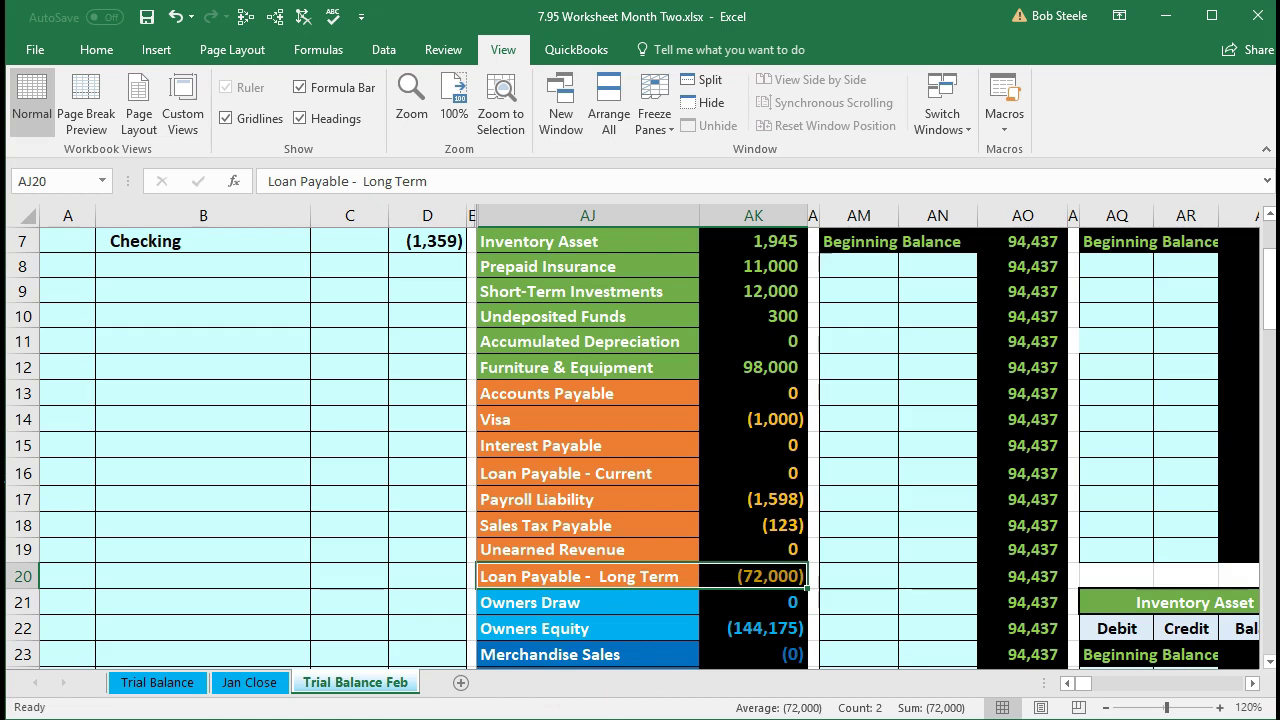
# Step: Post the Loan Payable - Long Term debit to BG8 of its General Ledger account as =C5 and check the account's balance
pyautogui.press('Right')
pyautogui.press('Right')
pyautogui.press('Right')
pyautogui.press('Right')
pyautogui.press('Right')
pyautogui.press('Right')
pyautogui.press('Right')
pyautogui.press('Right')
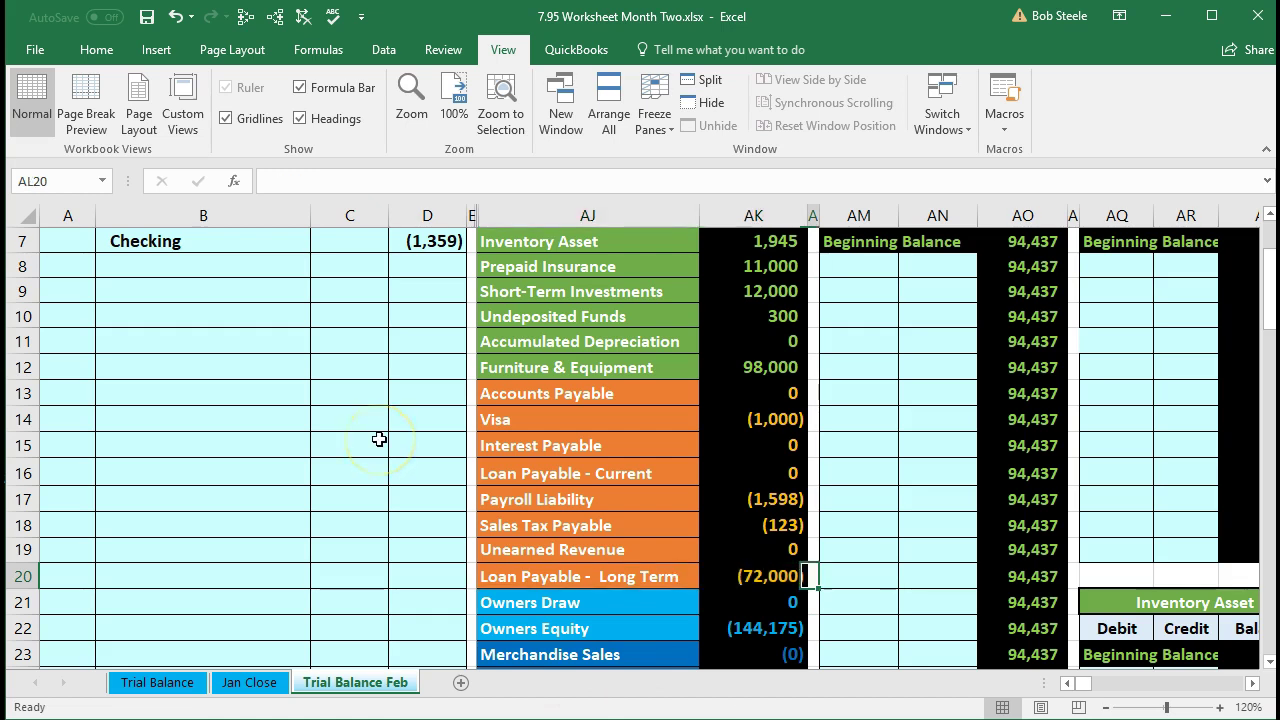
pyautogui.press('Right')
pyautogui.press('Right')
pyautogui.press('Right')
pyautogui.press('Right')
pyautogui.press('Right')
pyautogui.press('Right')
pyautogui.press('Right')
pyautogui.press('Right')
pyautogui.press('Right')
pyautogui.press('Right')
pyautogui.press('Right')
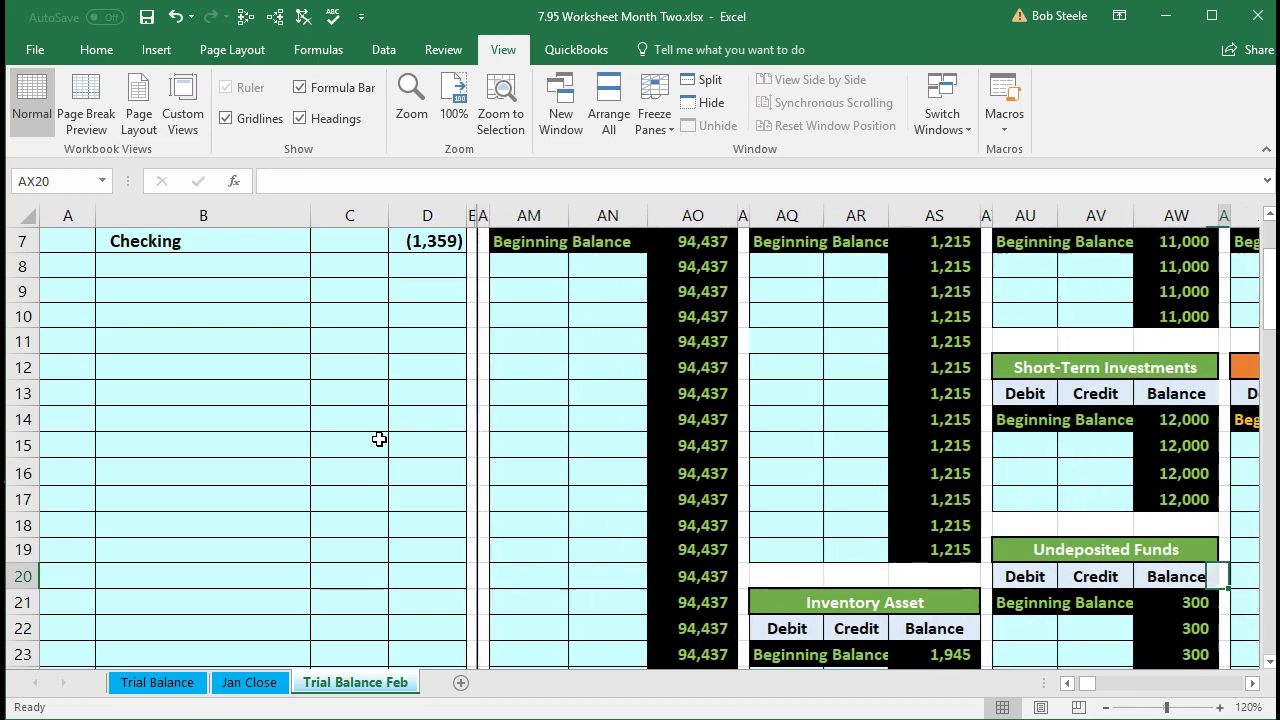
pyautogui.press('Right')
pyautogui.press('Right')
pyautogui.press('Right')
pyautogui.press('Right')
pyautogui.press('Right')
pyautogui.press('Right')
pyautogui.press('Right')
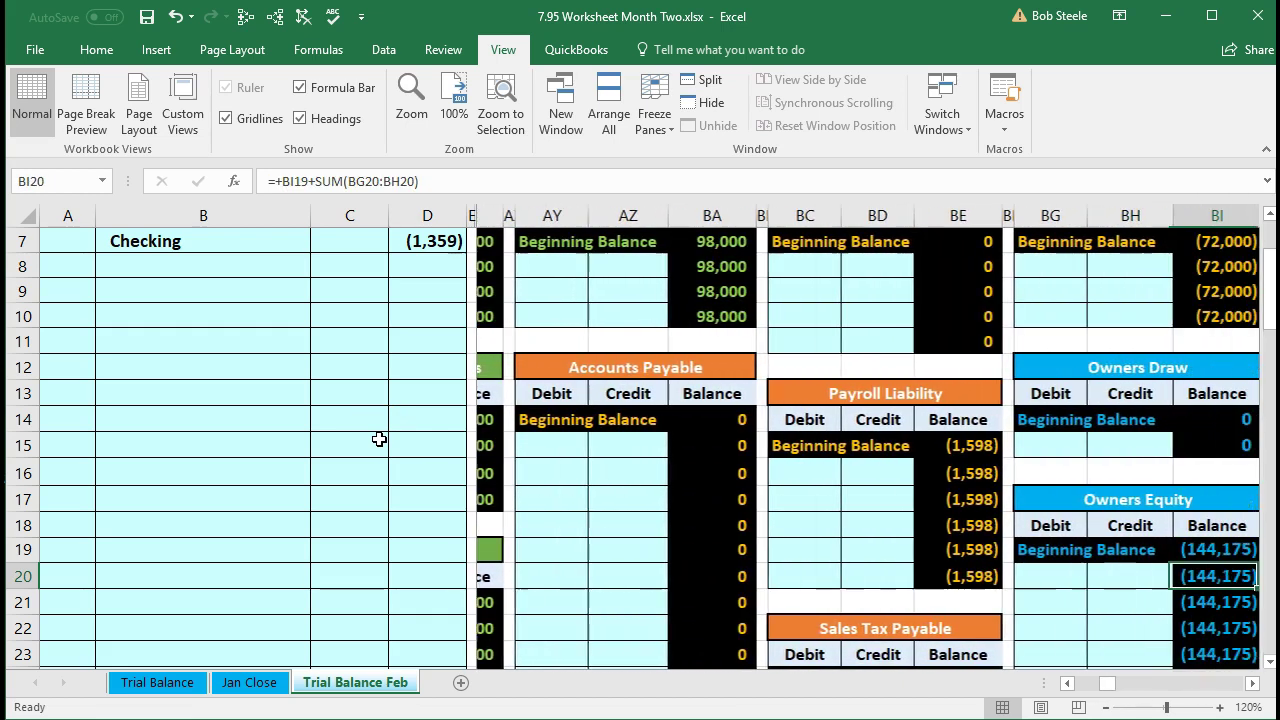
pyautogui.scroll(2, 809, 423)
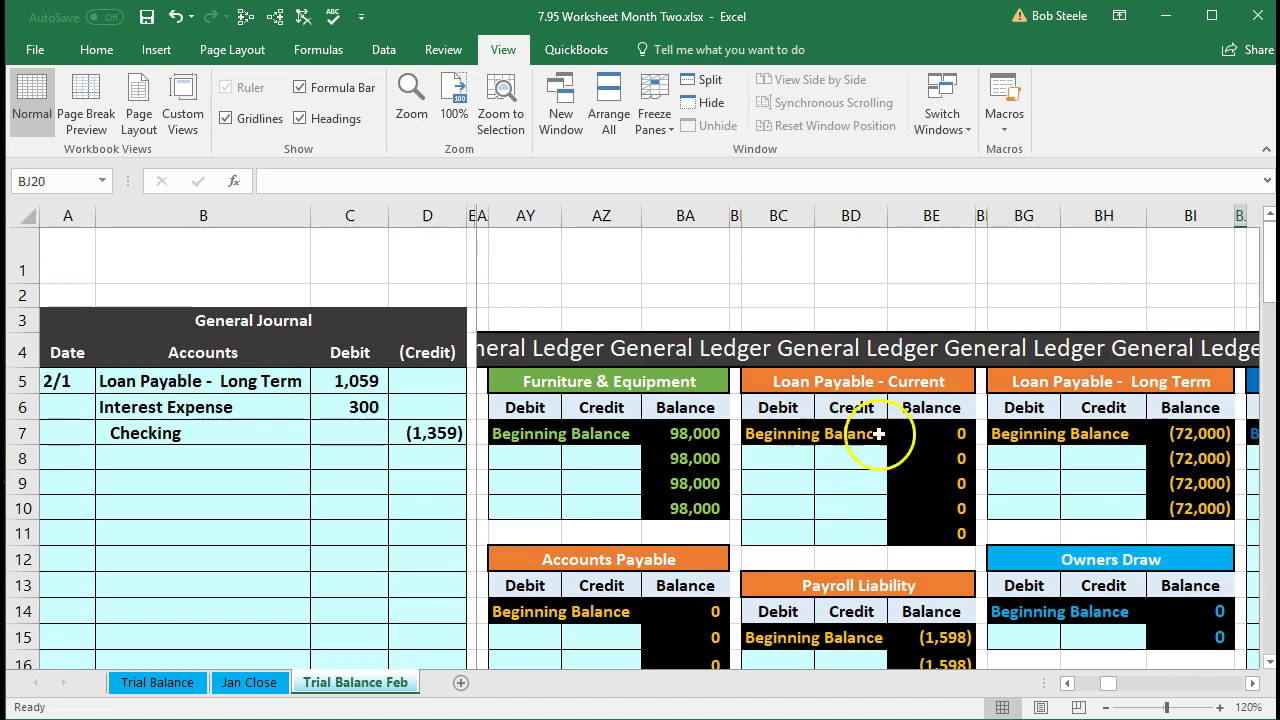
pyautogui.click(1043, 434)
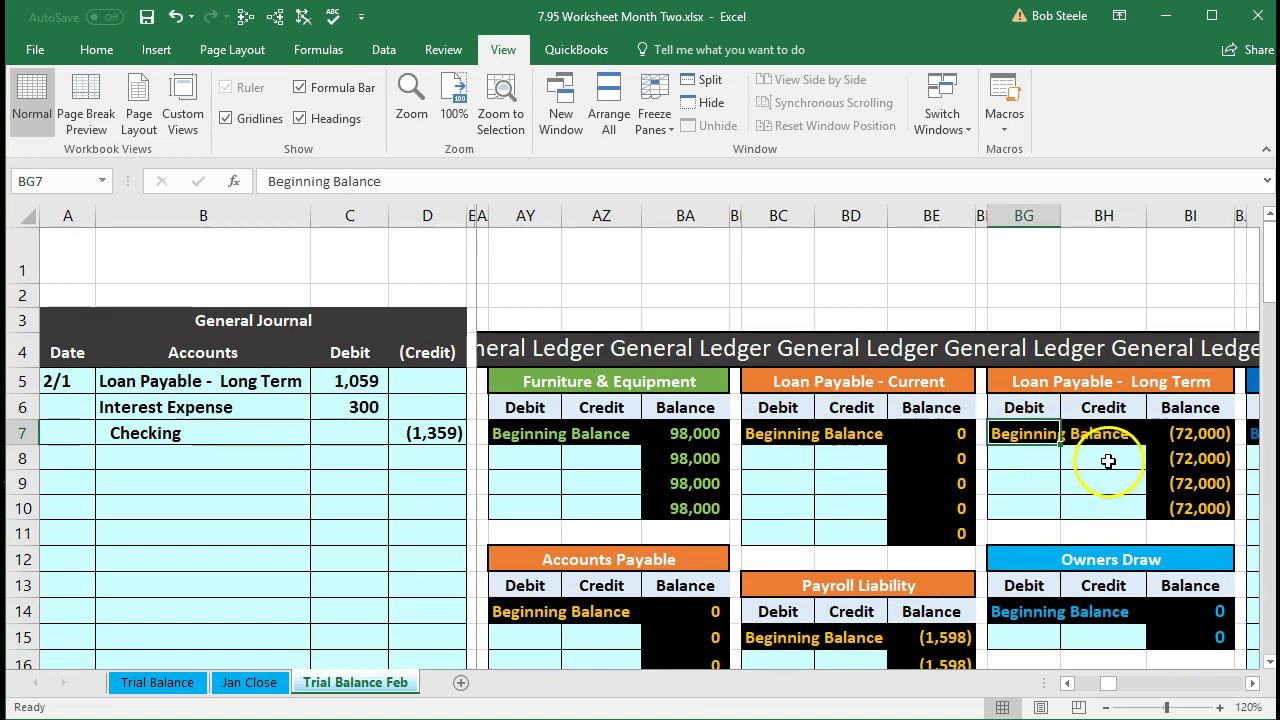
pyautogui.click(1043, 464)
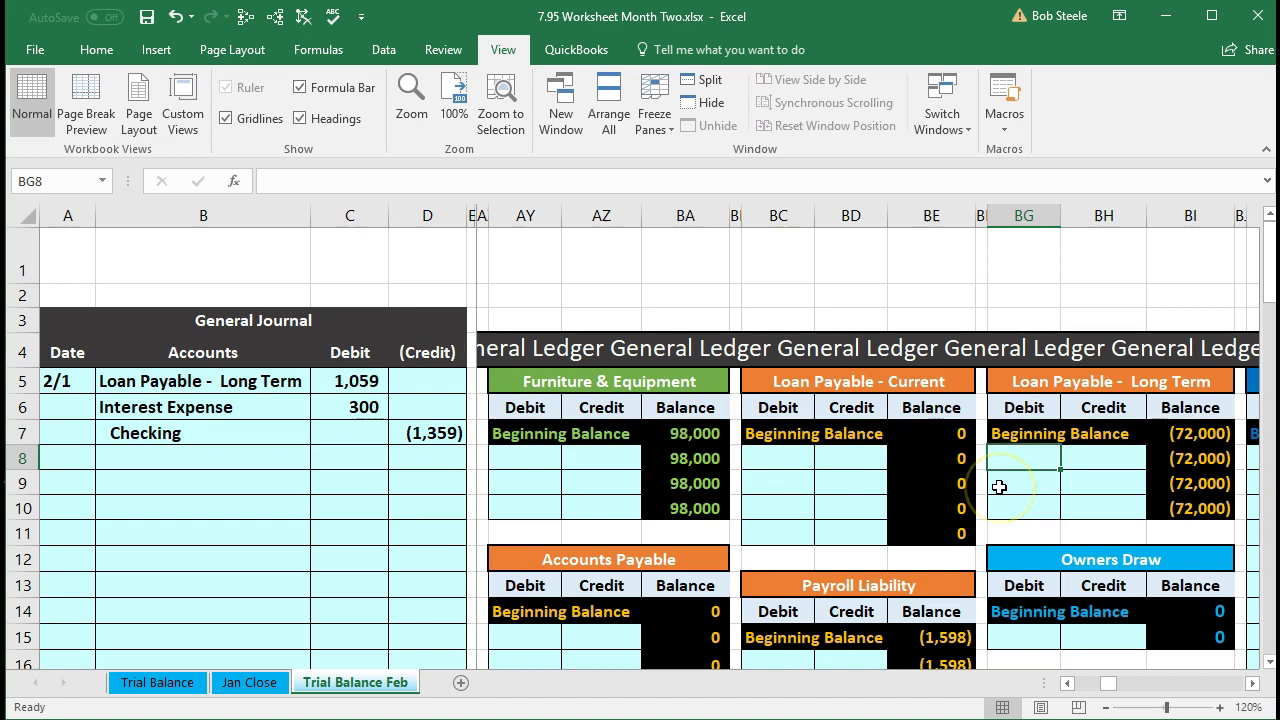
pyautogui.write('=')
pyautogui.click(355, 382)
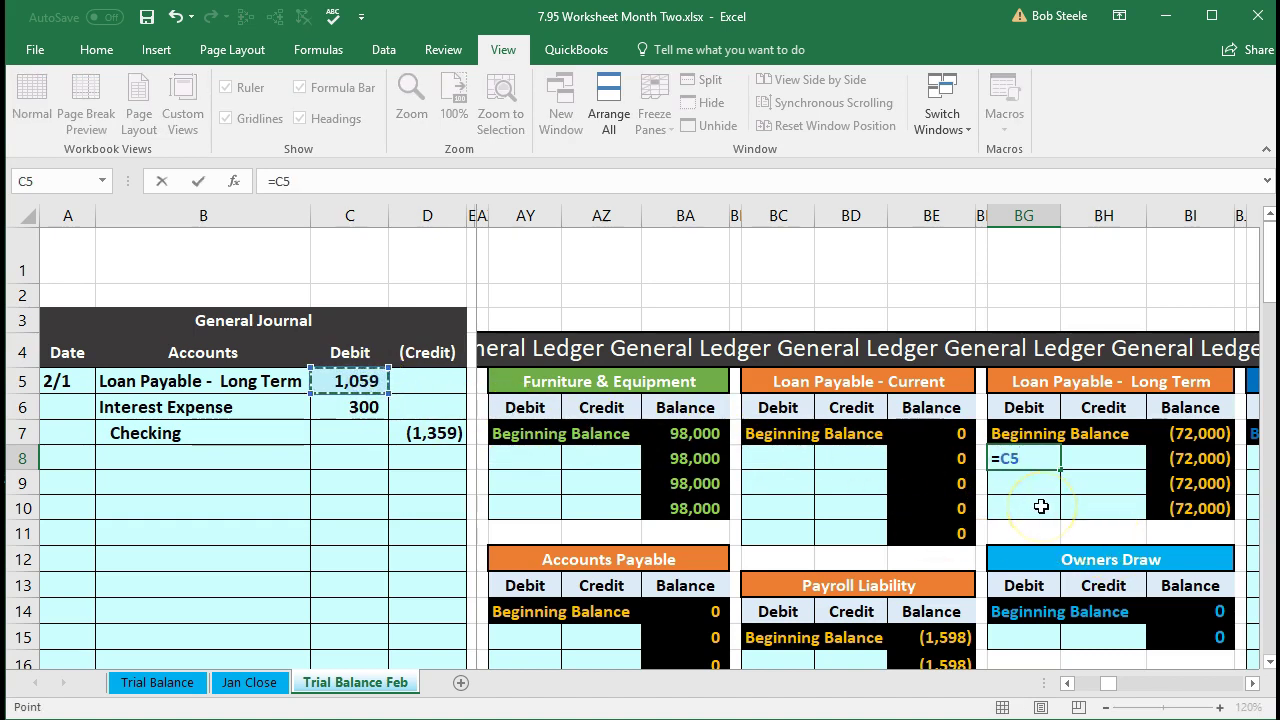
pyautogui.press('Return')
pyautogui.click(1172, 440)
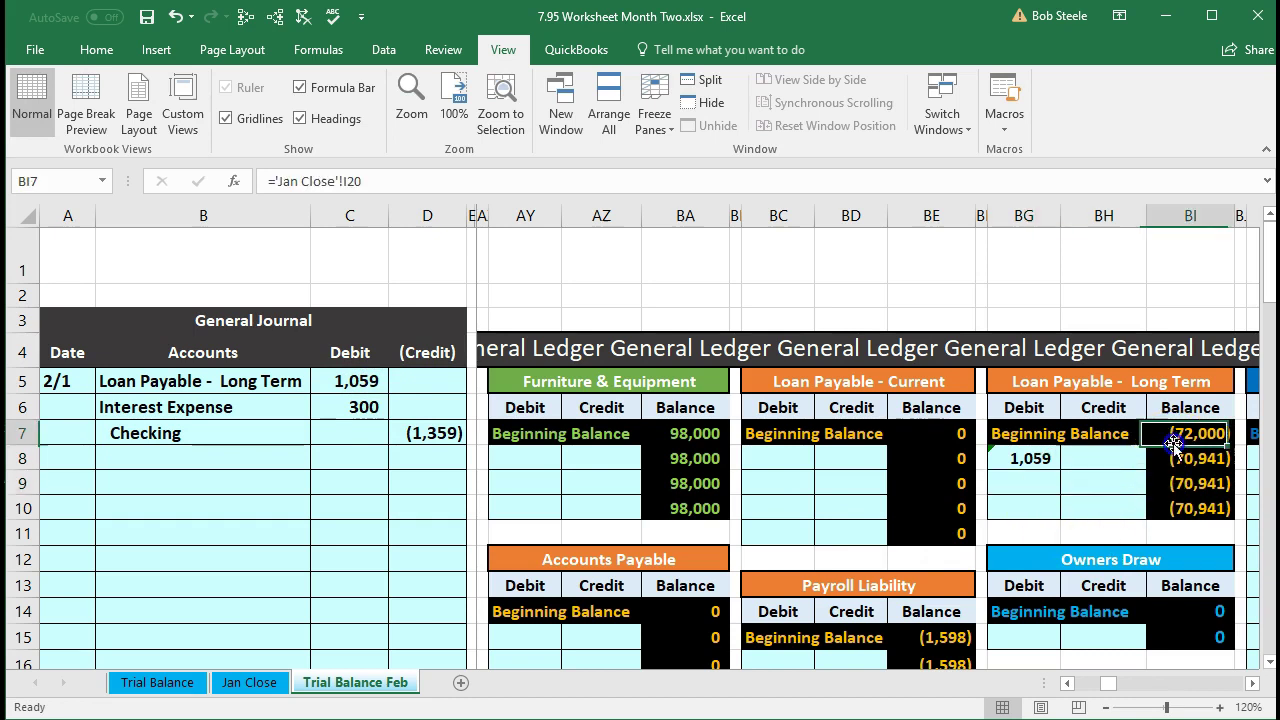
pyautogui.click(1180, 460)
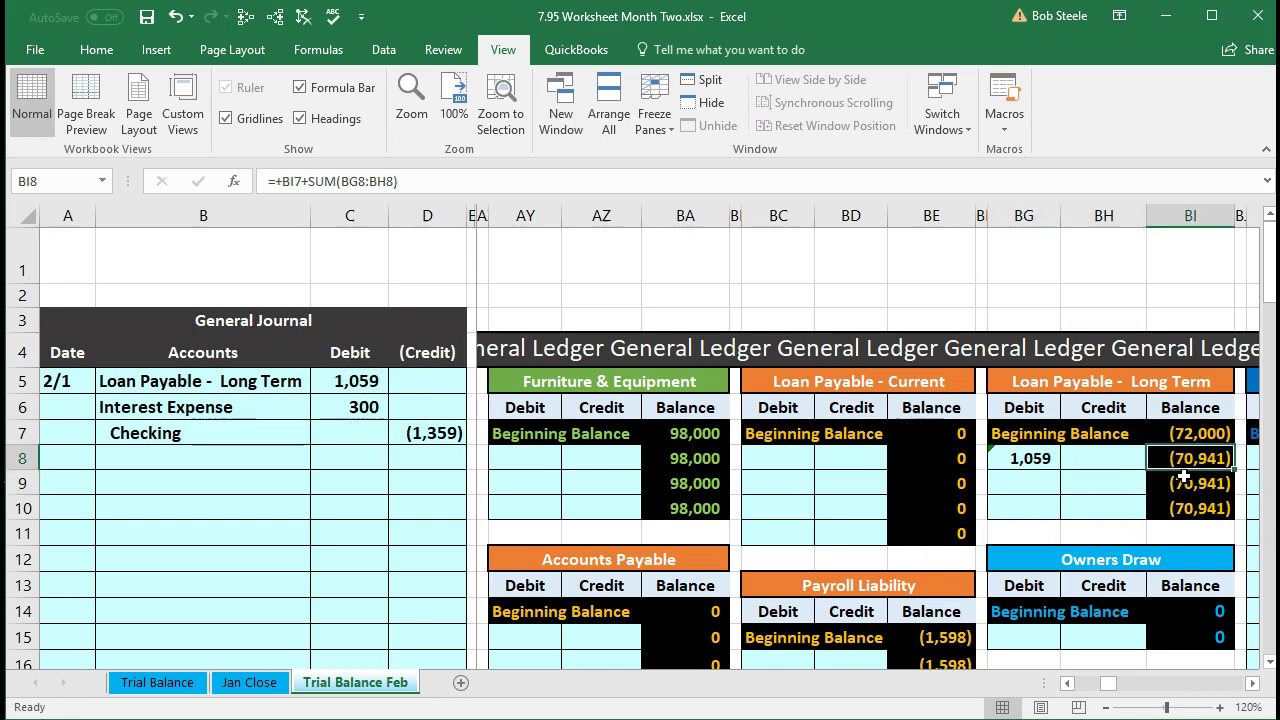
# Step: Return to the trial balance and check the Loan Payable - Long Term balance in AK20
pyautogui.press('Left')
pyautogui.press('Left')
pyautogui.press('Left')
pyautogui.press('Left')
pyautogui.press('Left')
pyautogui.press('Left')
pyautogui.press('Left')
pyautogui.press('Left')
pyautogui.press('Left')
pyautogui.press('Left')
pyautogui.press('Left')
pyautogui.press('Left')
pyautogui.press('Left')
pyautogui.press('Left')
pyautogui.press('Left')
pyautogui.press('Left')
pyautogui.press('Left')
pyautogui.press('Left')
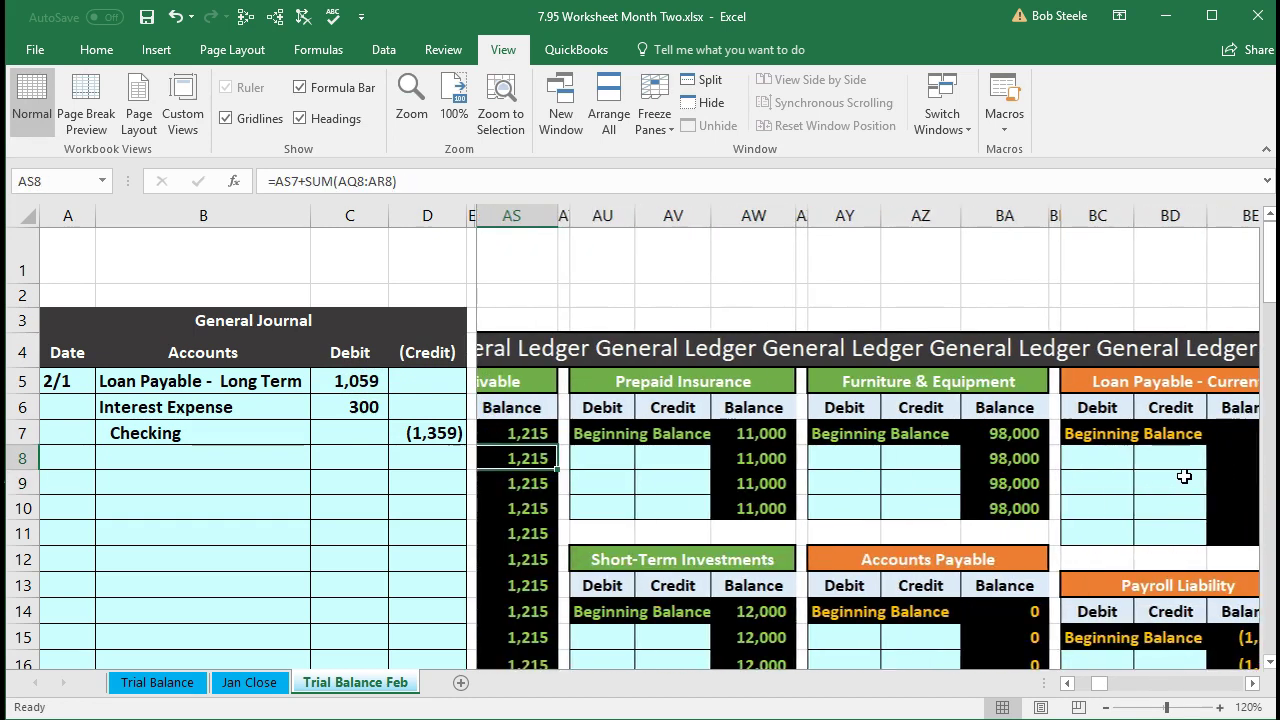
pyautogui.press('Left')
pyautogui.press('Left')
pyautogui.press('Left')
pyautogui.press('Left')
pyautogui.press('Left')
pyautogui.press('Left')
pyautogui.press('Left')
pyautogui.press('Left')
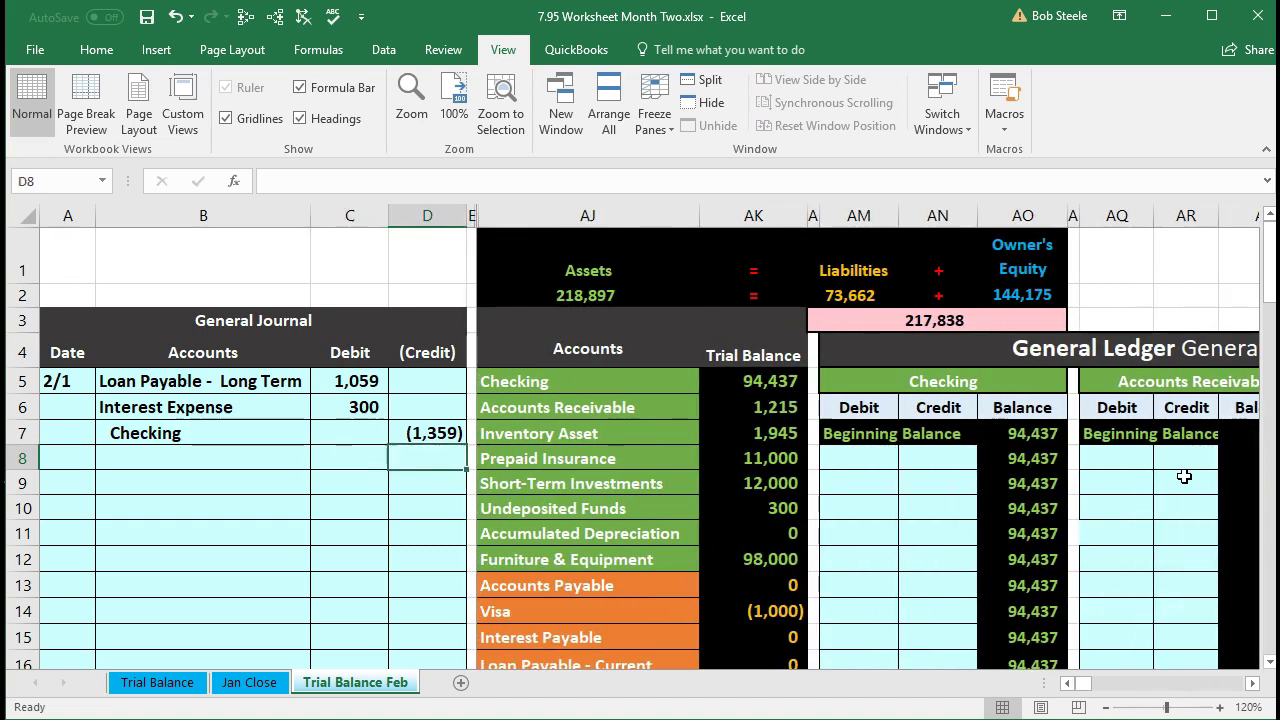
pyautogui.scroll(-3, 994, 486)
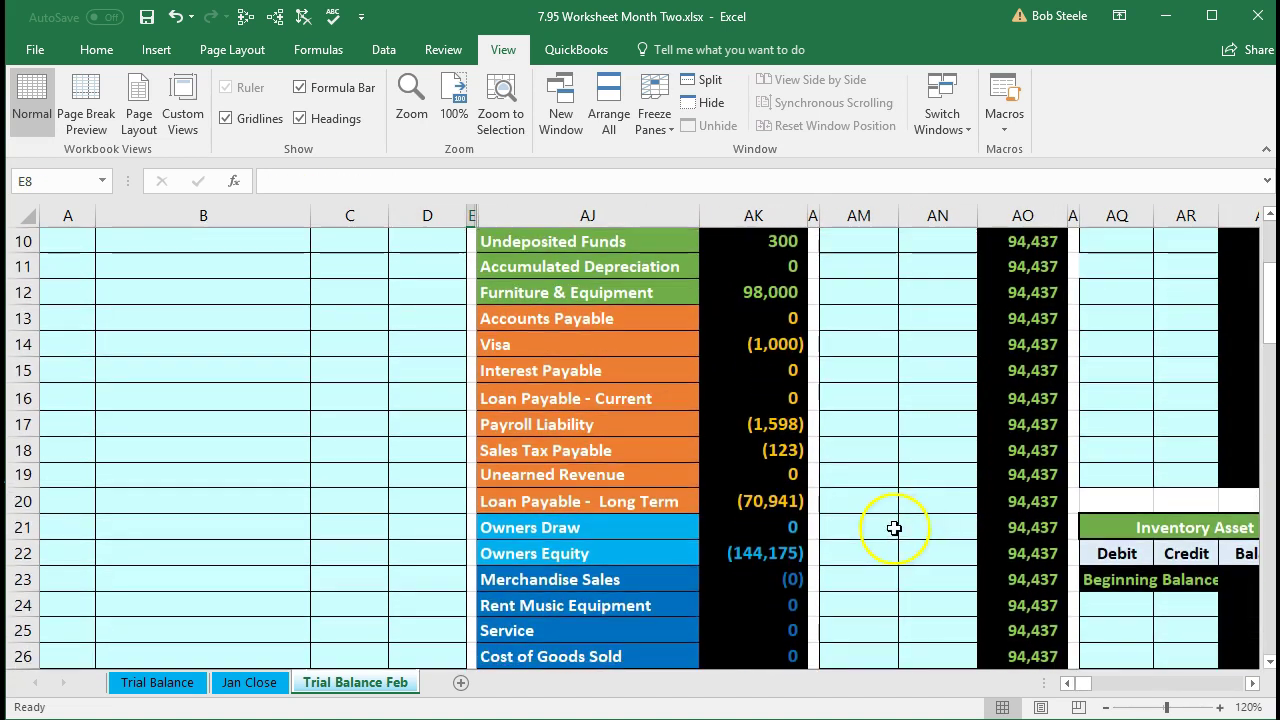
pyautogui.click(767, 501)
# Step: Check the Total Debits - Total (credits) figure in AK38 at the end of the trial balance
pyautogui.scroll(-5, 591, 566)
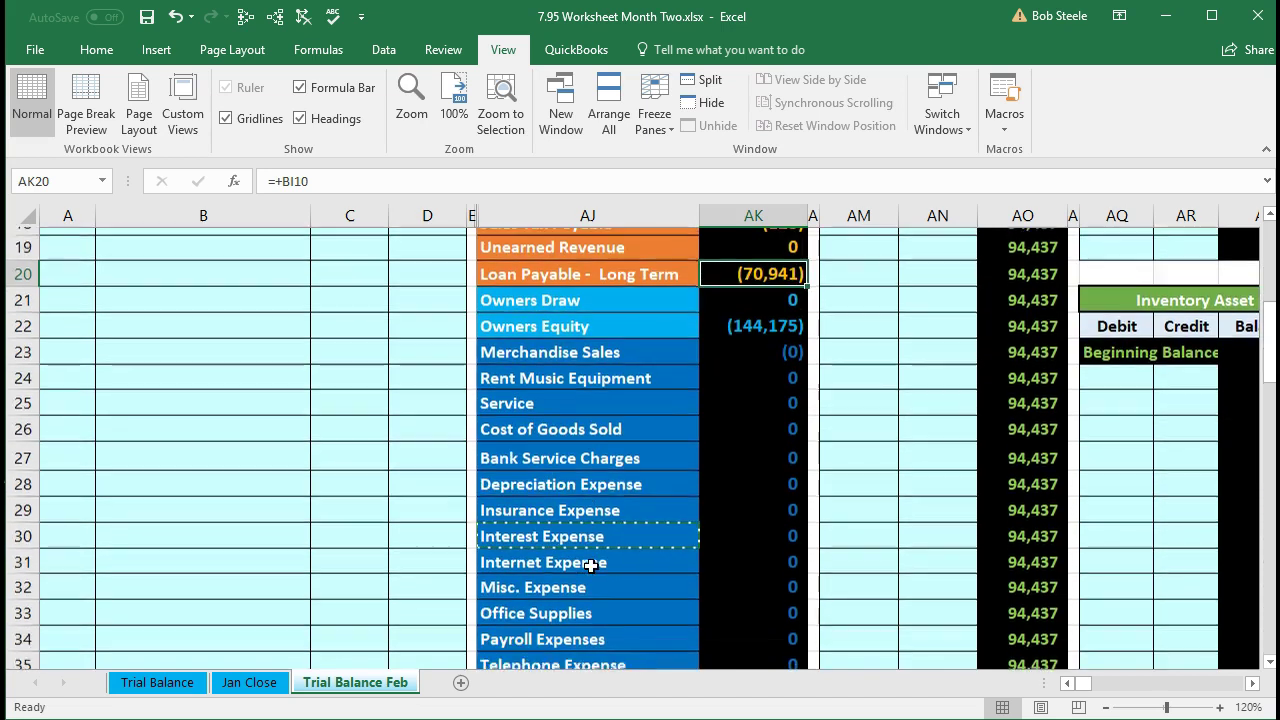
pyautogui.scroll(-1, 591, 566)
pyautogui.click(745, 580)
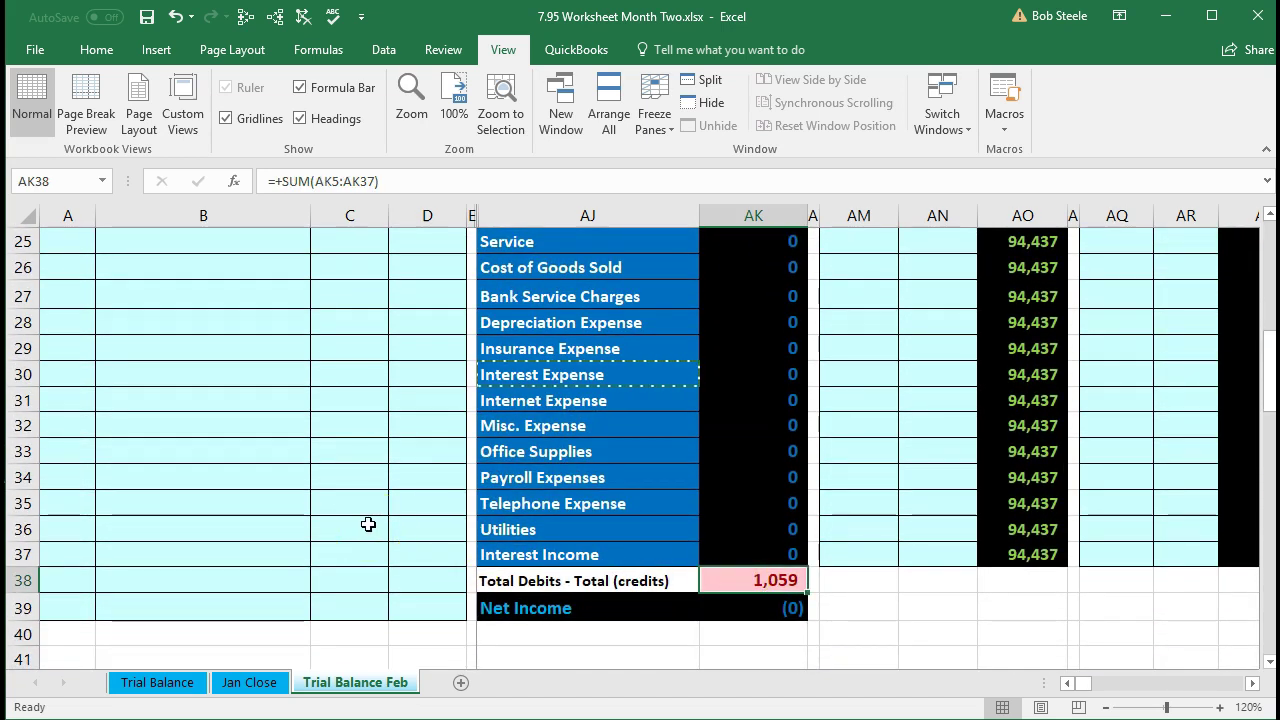
pyautogui.scroll(8, 368, 524)
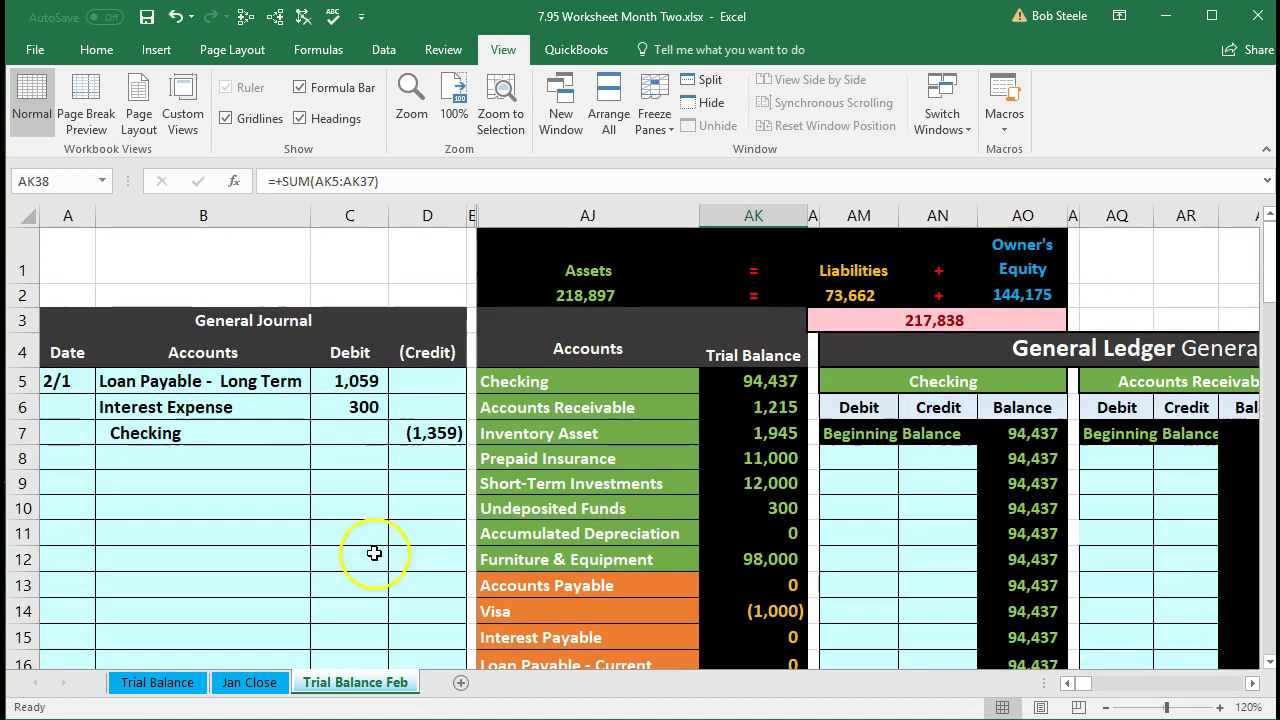
# Step: Review the Interest Expense line of the 2/1 journal entry and locate the Interest Expense row in the trial balance
pyautogui.moveTo(292, 414); pyautogui.dragTo(331, 397)
pyautogui.scroll(-1, 503, 518)
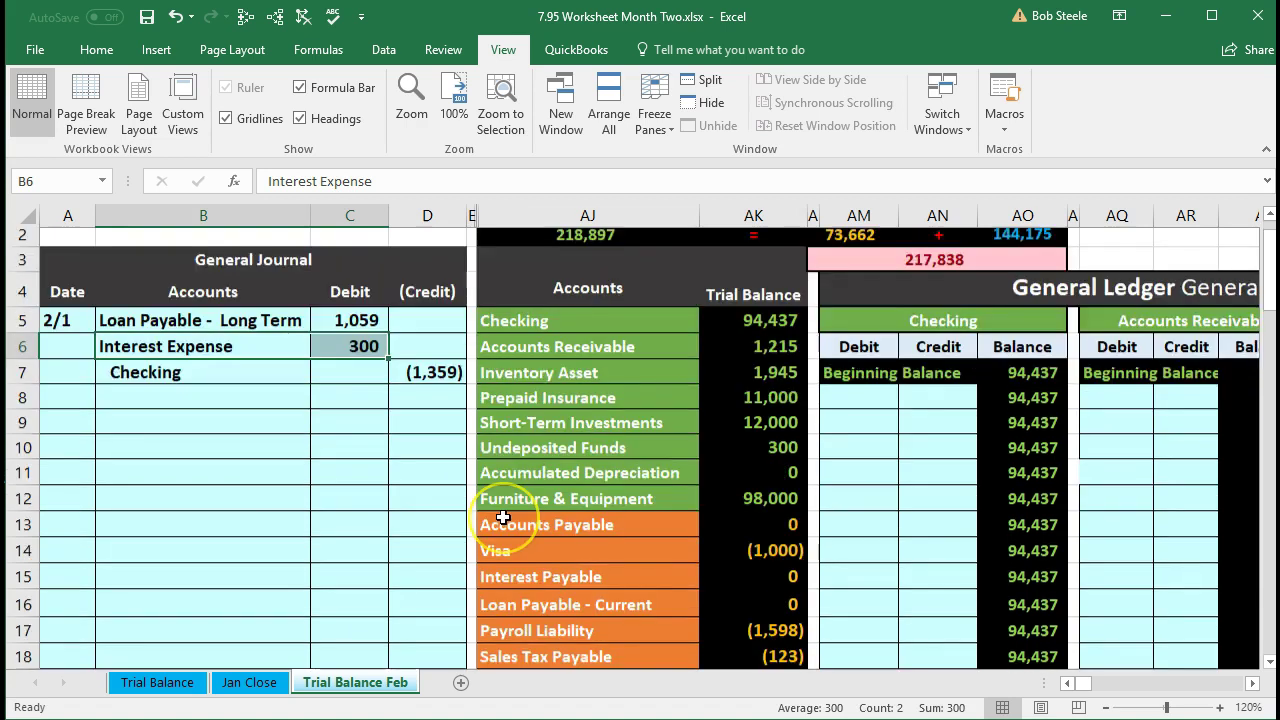
pyautogui.scroll(-7, 503, 518)
pyautogui.click(565, 487)
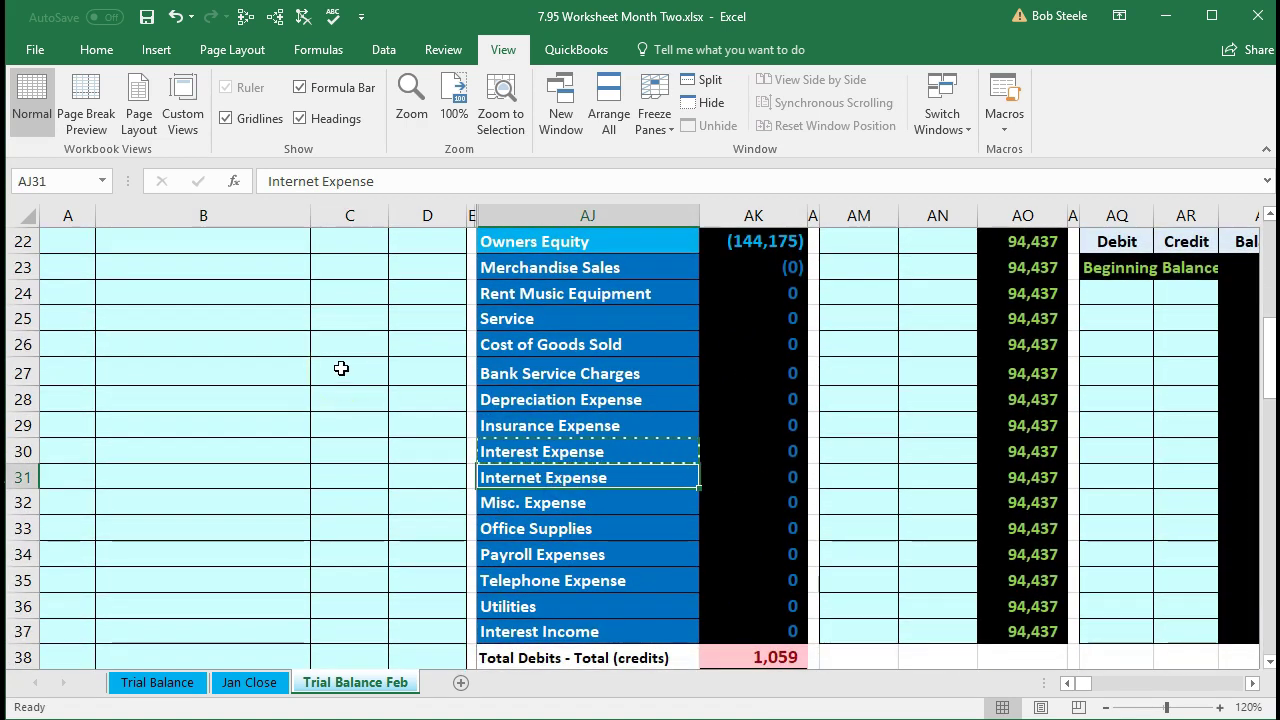
# Step: Go across the General Ledger to the Interest Expense account and select its first open debit cell, BO22
pyautogui.press('Right')
pyautogui.press('Right')
pyautogui.press('Right')
pyautogui.press('Right')
pyautogui.press('Right')
pyautogui.press('Right')
pyautogui.press('Right')
pyautogui.press('Right')
pyautogui.press('Right')
pyautogui.press('Right')
pyautogui.press('Right')
pyautogui.press('Right')
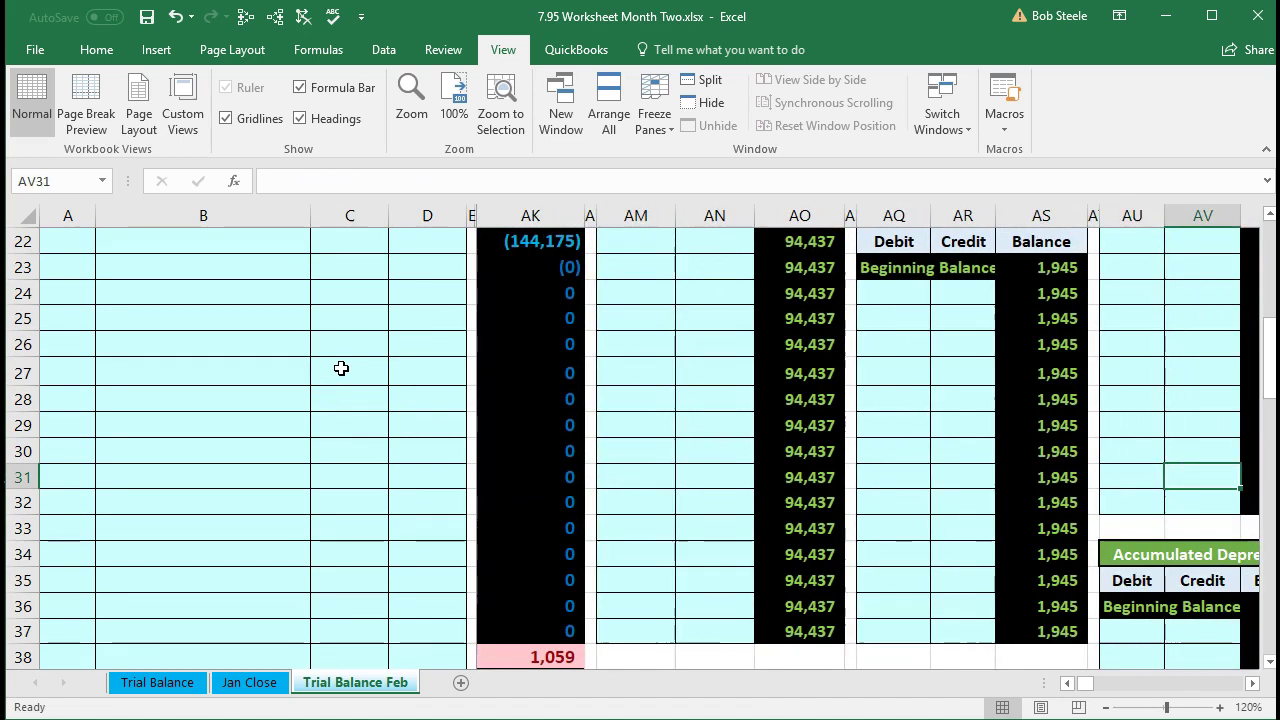
pyautogui.press('Right')
pyautogui.press('Right')
pyautogui.press('Right')
pyautogui.press('Right')
pyautogui.press('Right')
pyautogui.press('Right')
pyautogui.press('Right')
pyautogui.press('Right')
pyautogui.press('Right')
pyautogui.press('Right')
pyautogui.press('Right')
pyautogui.press('Right')
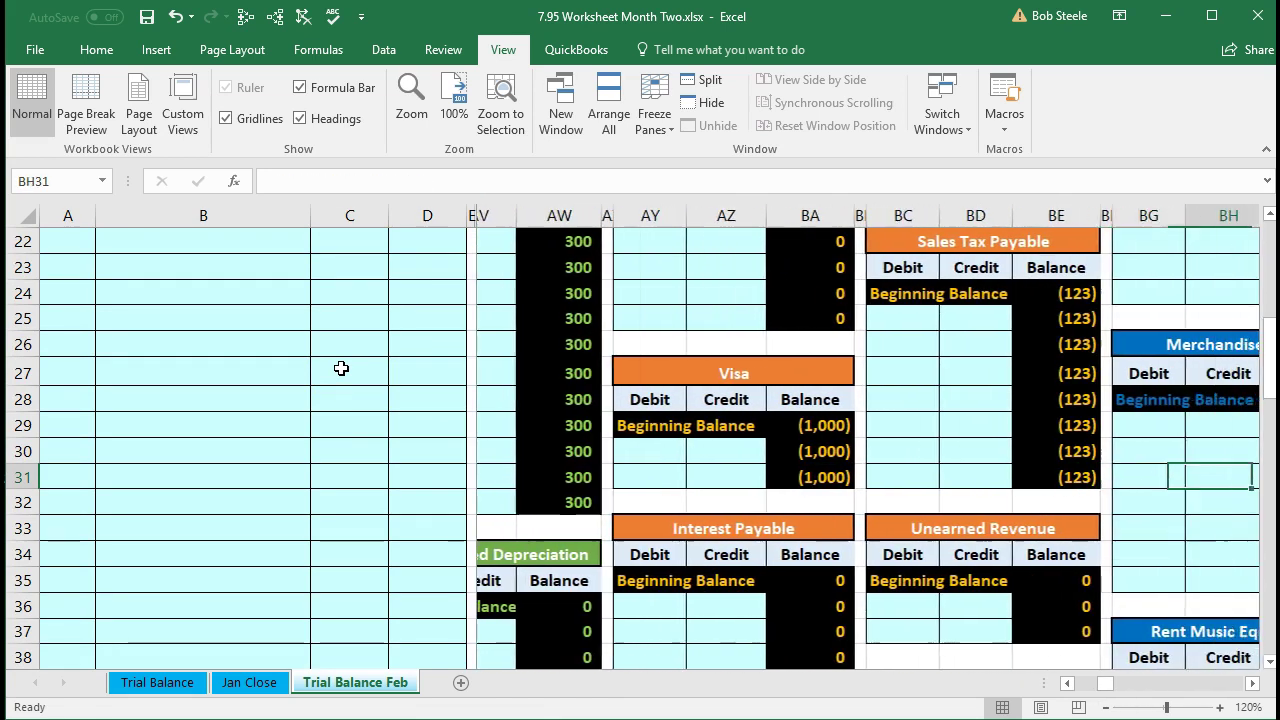
pyautogui.press('Right')
pyautogui.press('Right')
pyautogui.press('Right')
pyautogui.press('Right')
pyautogui.press('Right')
pyautogui.press('Right')
pyautogui.press('Right')
pyautogui.press('Right')
pyautogui.press('Right')
pyautogui.press('Right')
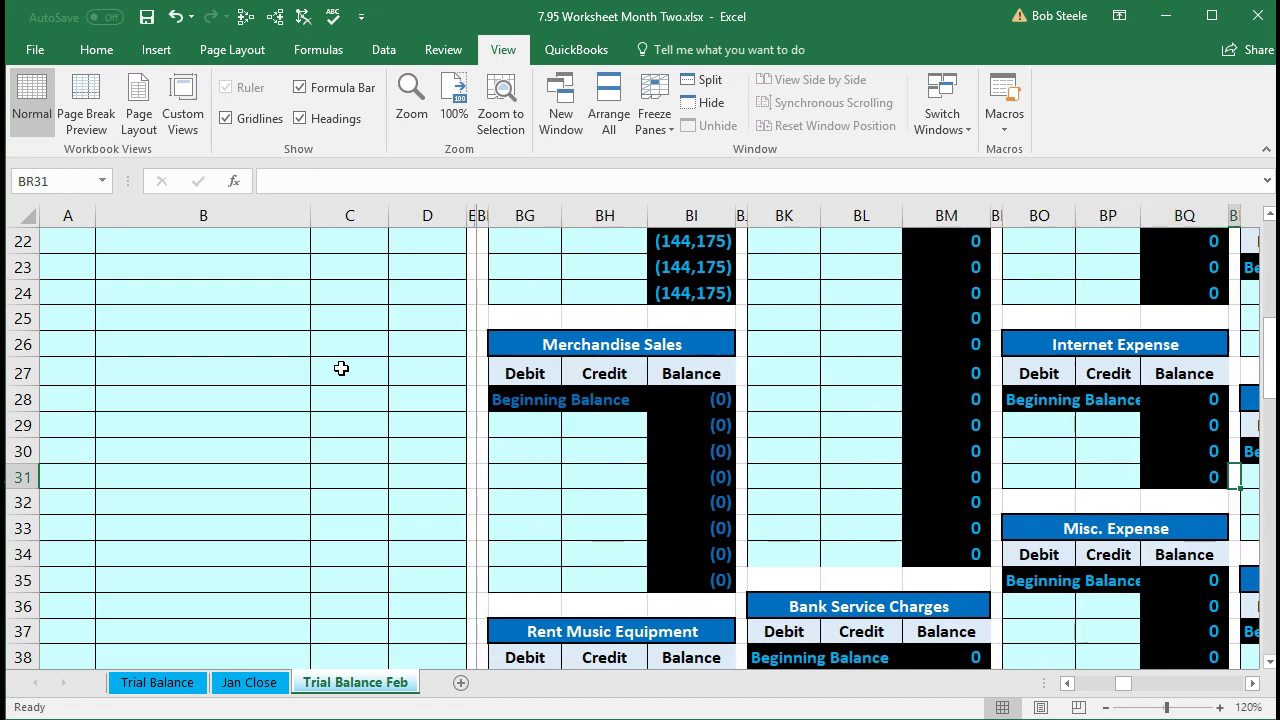
pyautogui.press('Right')
pyautogui.press('Right')
pyautogui.press('Right')
pyautogui.press('Right')
pyautogui.press('Right')
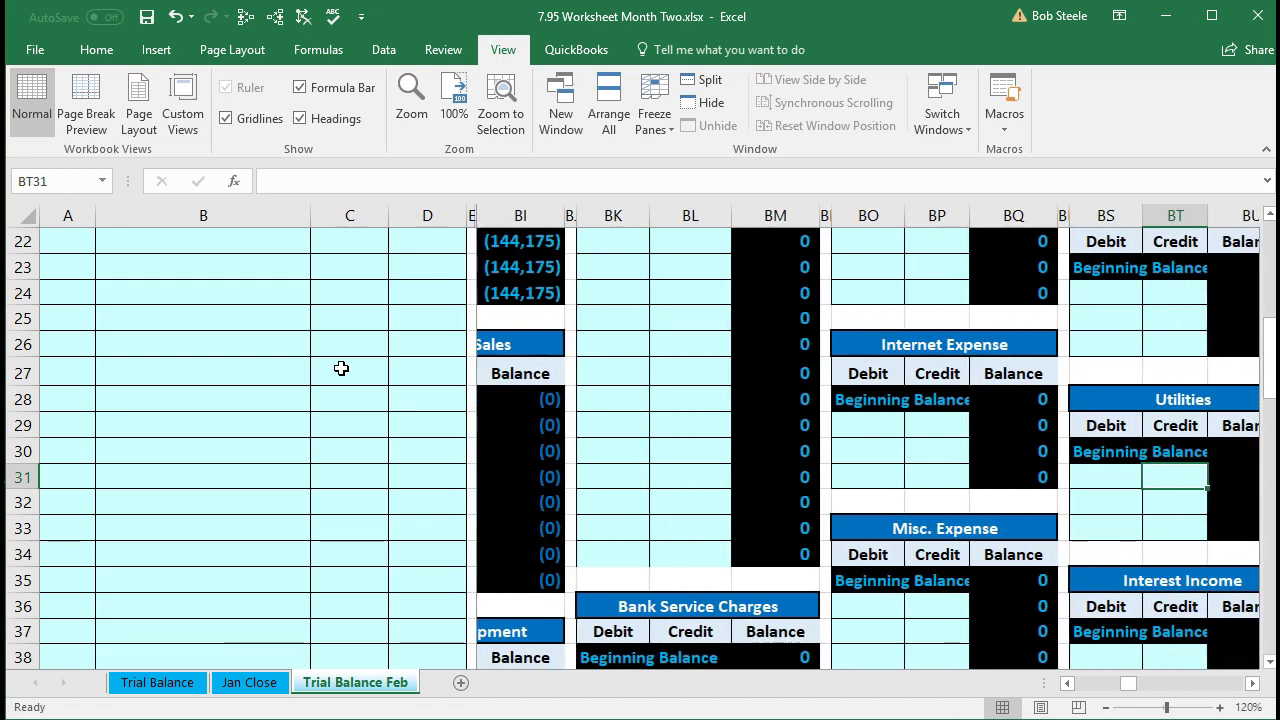
pyautogui.hotkey('ctrl', 'z')
pyautogui.scroll(1, 931, 509)
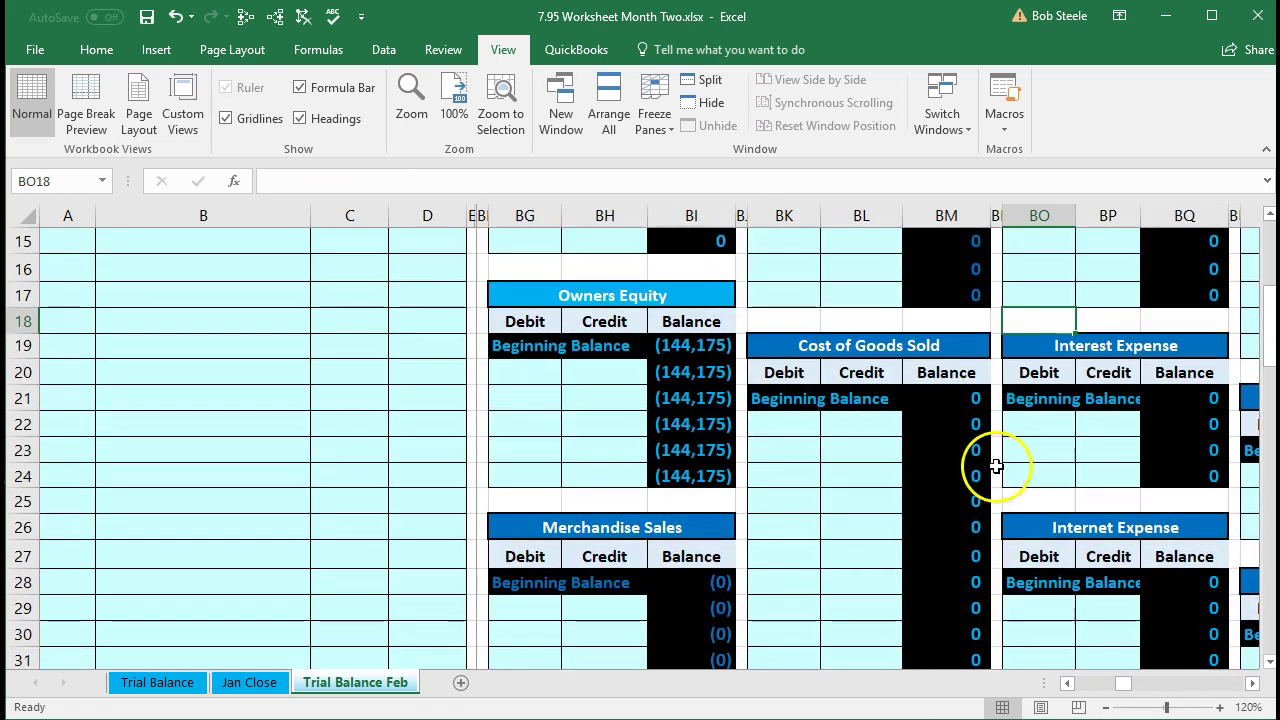
pyautogui.click(1031, 424)
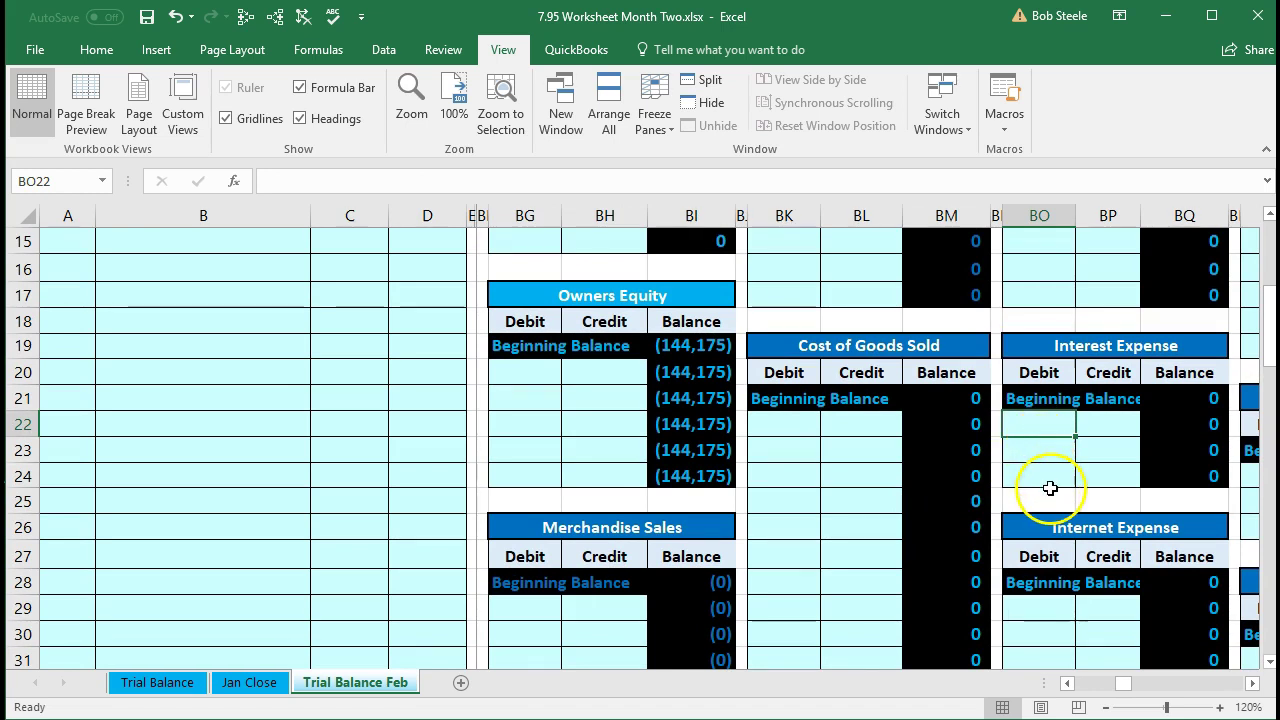
pyautogui.press('Right')
pyautogui.press('Right')
pyautogui.press('Right')
pyautogui.press('Right')
pyautogui.press('Right')
pyautogui.press('Right')
pyautogui.press('Right')
pyautogui.press('Right')
pyautogui.press('Right')
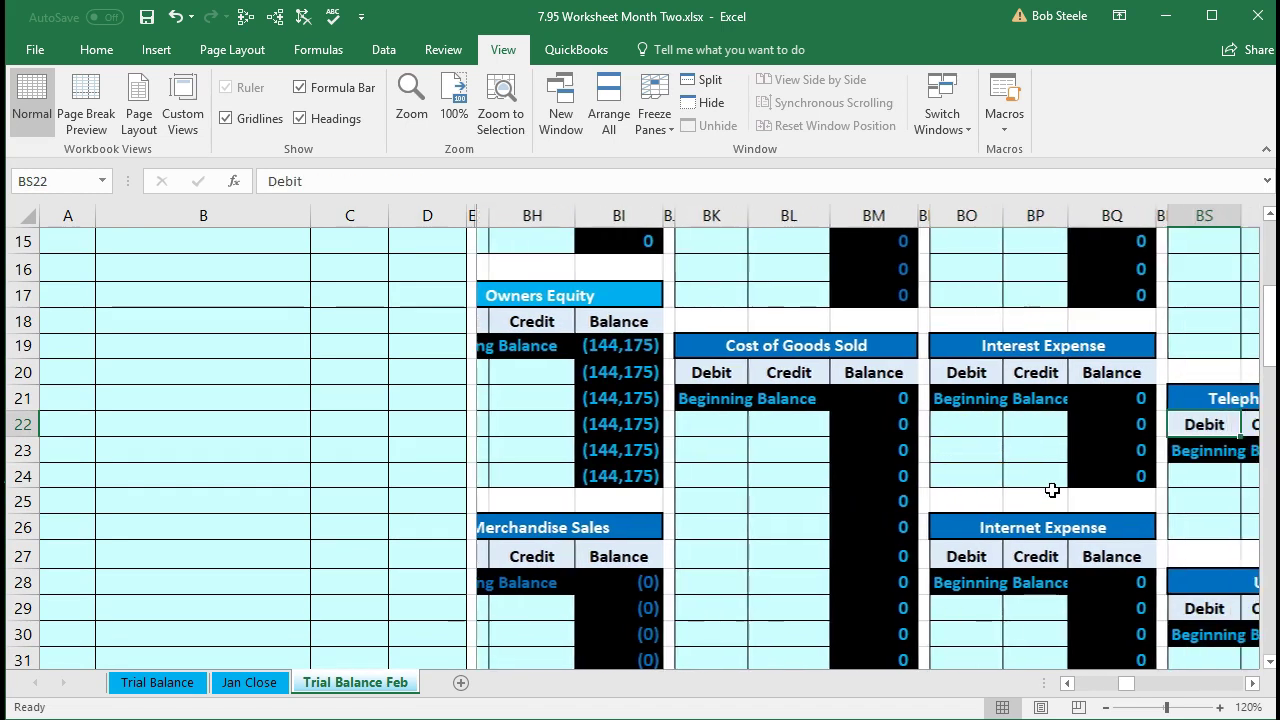
pyautogui.press('Left')
pyautogui.press('Left')
pyautogui.press('Left')
pyautogui.press('Left')
pyautogui.press('Left')
pyautogui.press('Left')
pyautogui.press('Left')
pyautogui.press('Left')
pyautogui.press('Left')
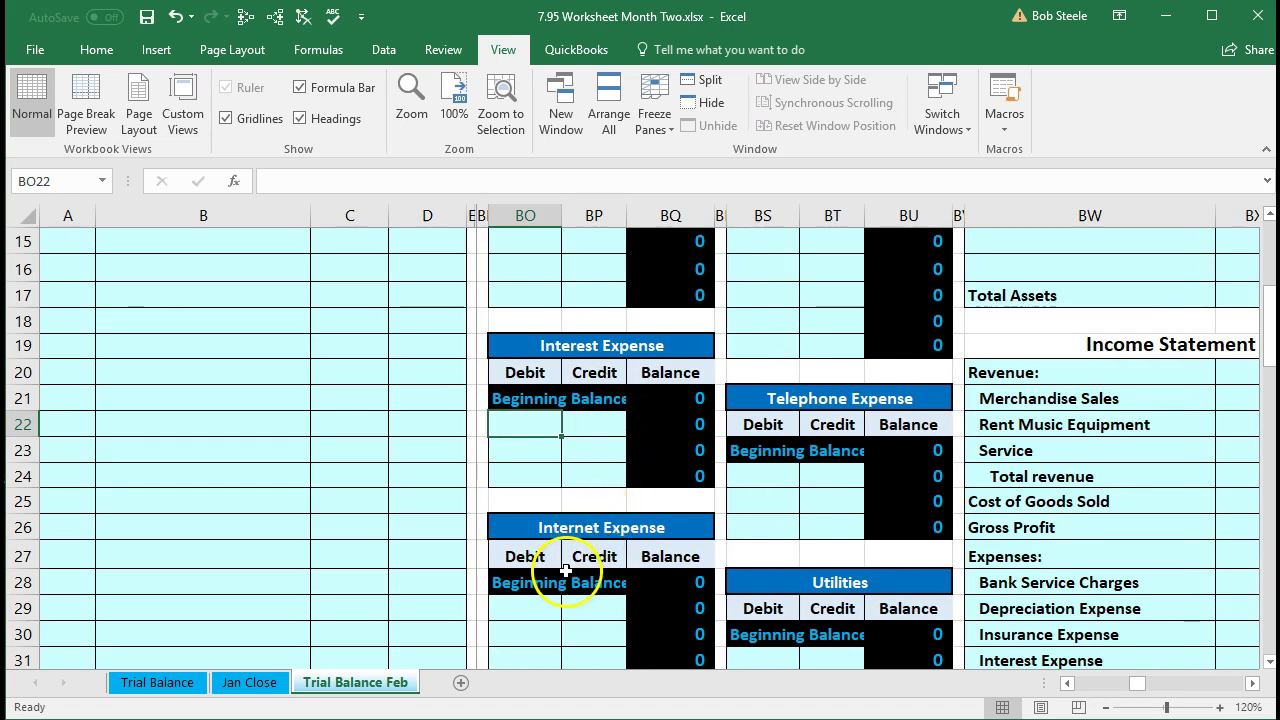
# Step: Post the Interest Expense debit to BO22 of its General Ledger account as =C6, keeping the journal line in view
pyautogui.scroll(5, 232, 569)
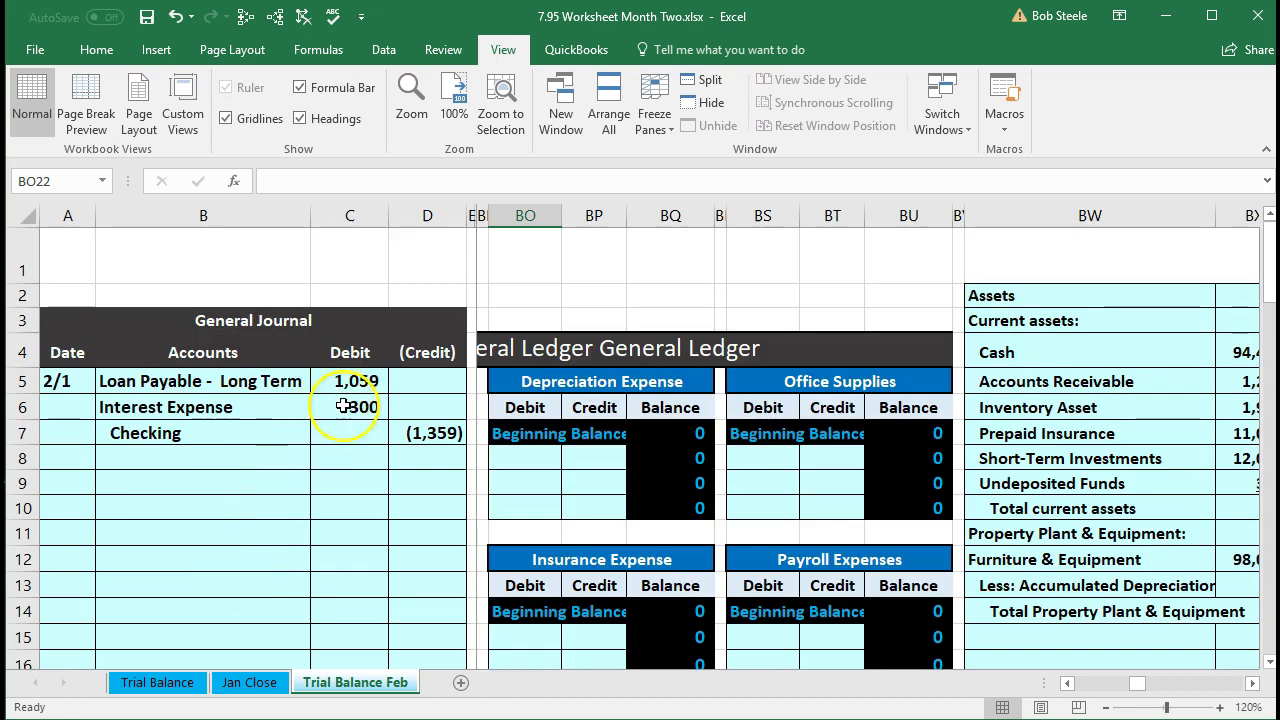
pyautogui.scroll(-2, 343, 406)
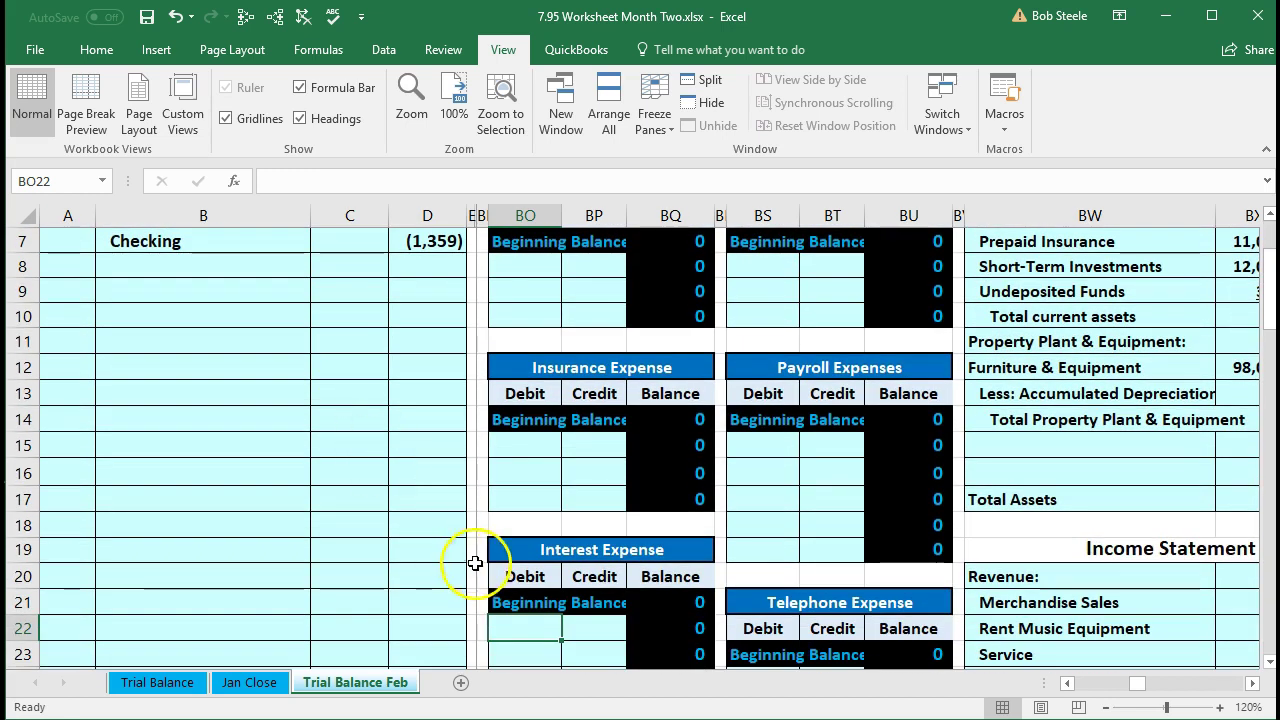
pyautogui.click(1106, 707)
pyautogui.scroll(1, 474, 590)
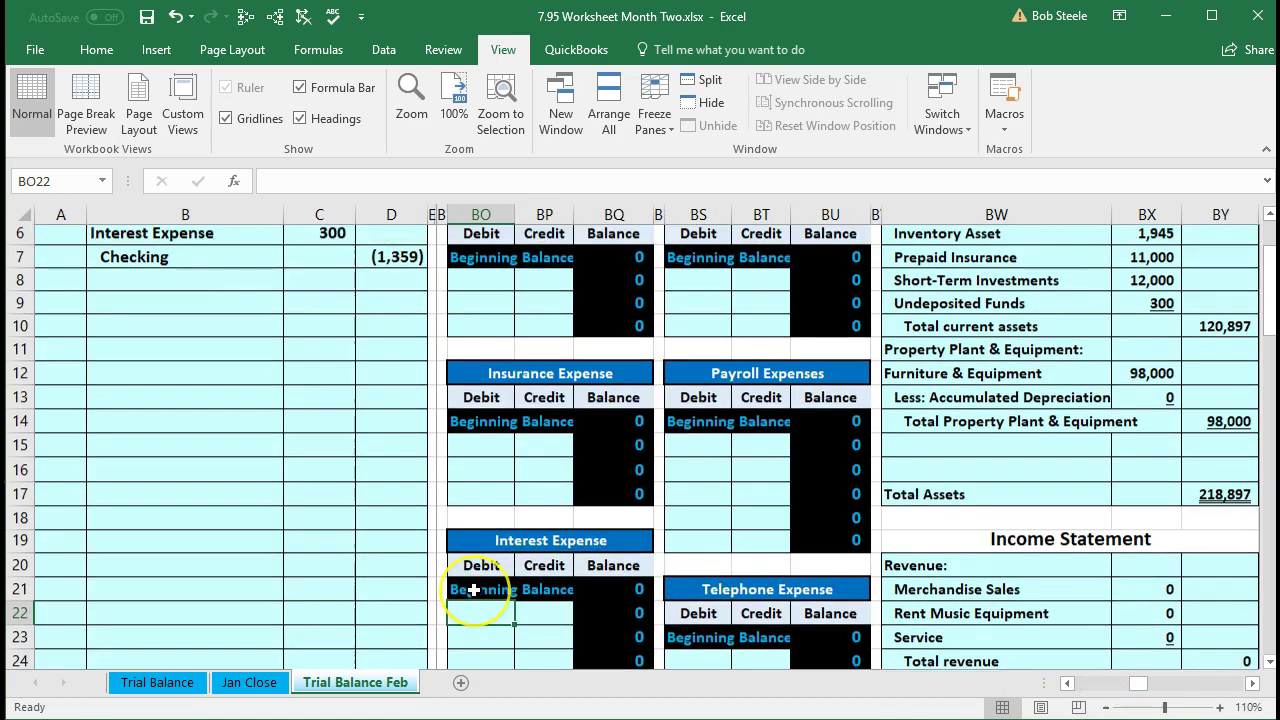
pyautogui.scroll(1, 474, 590)
pyautogui.click(480, 510)
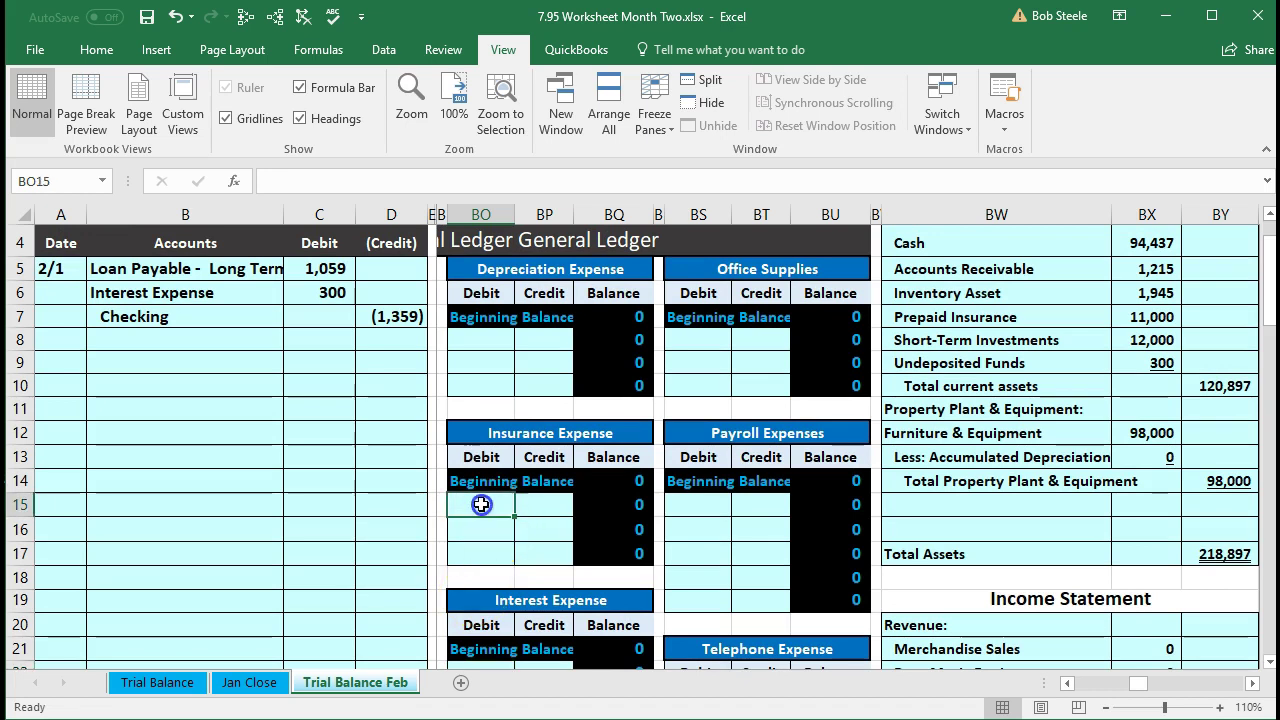
pyautogui.scroll(-1, 502, 661)
pyautogui.click(478, 592)
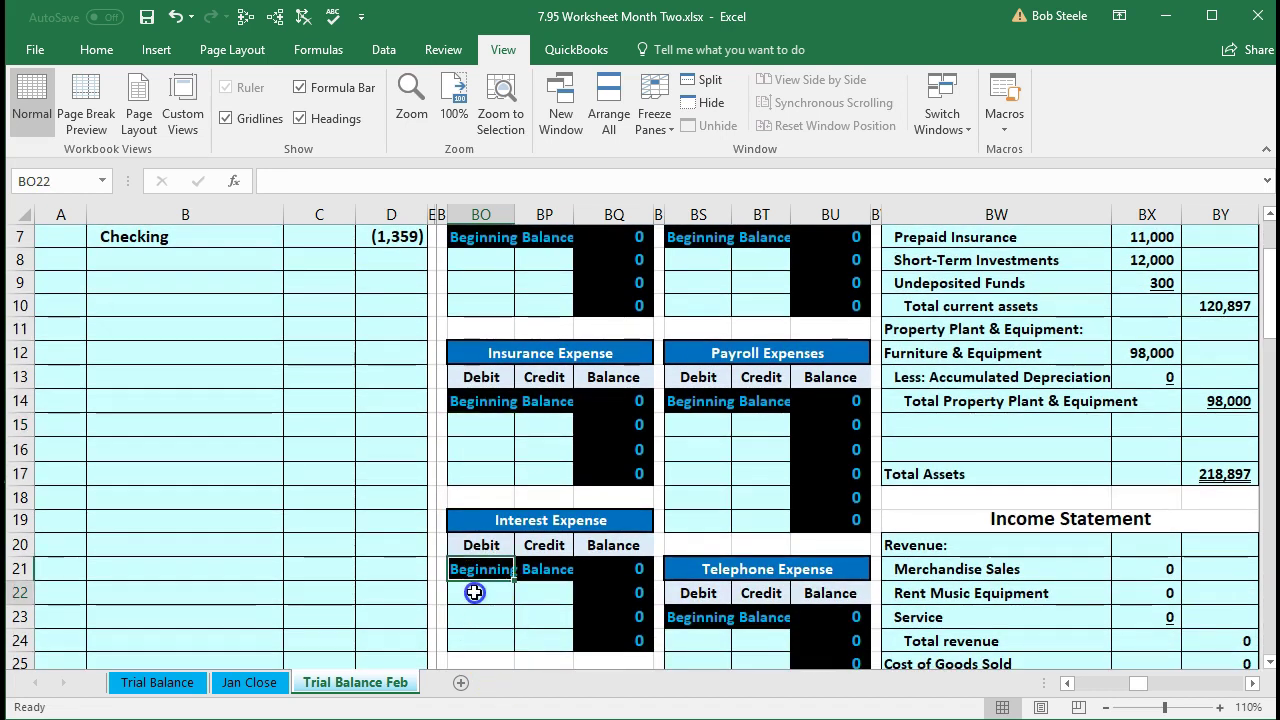
pyautogui.click(1268, 214)
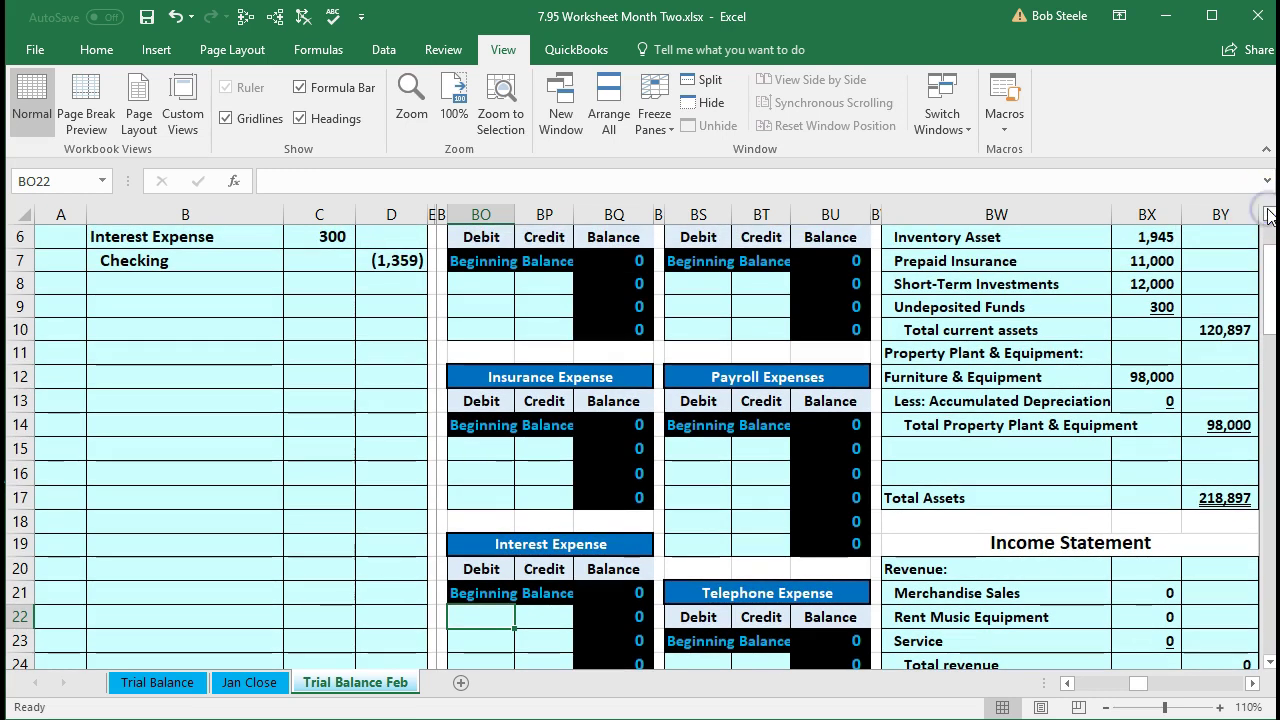
pyautogui.click(470, 614)
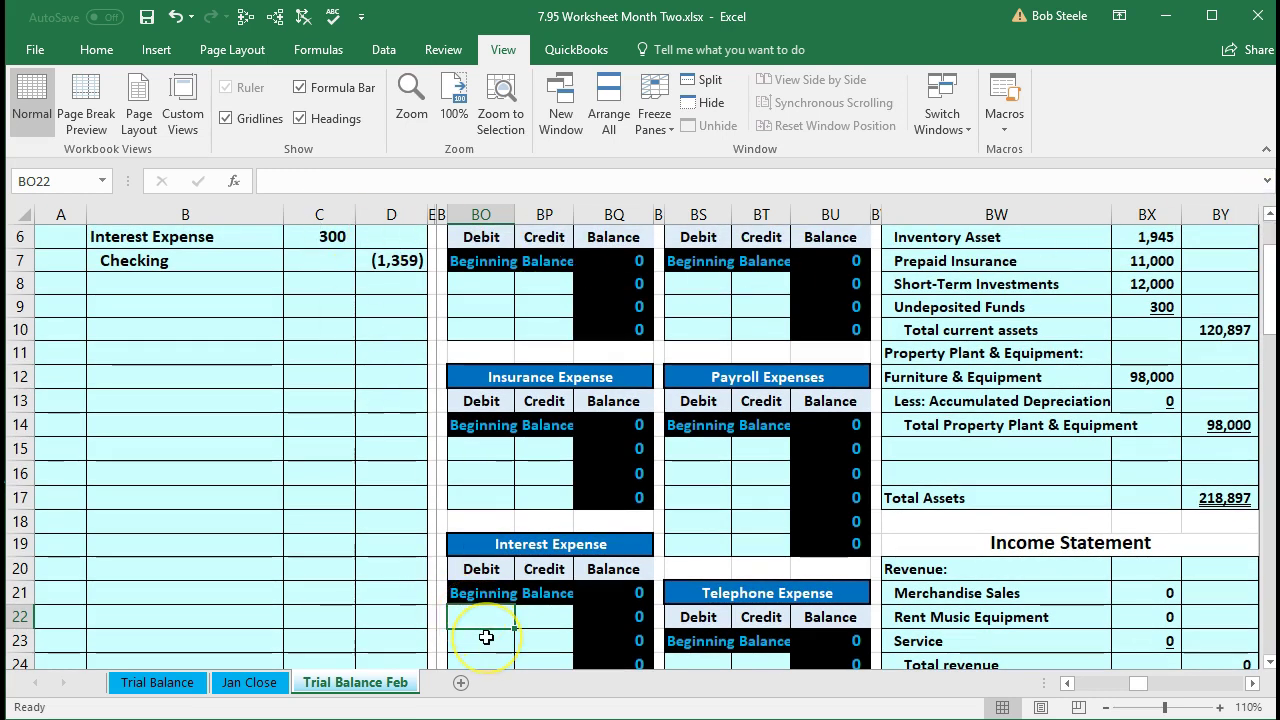
pyautogui.write('=')
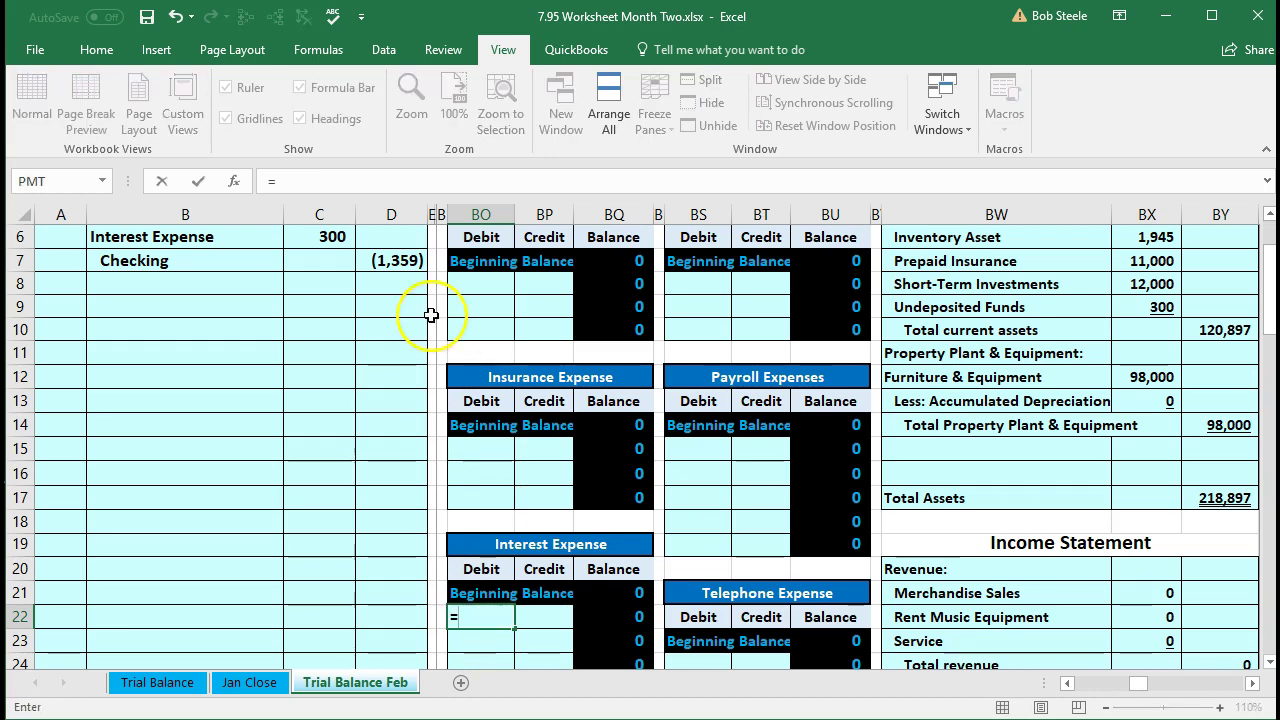
pyautogui.click(325, 237)
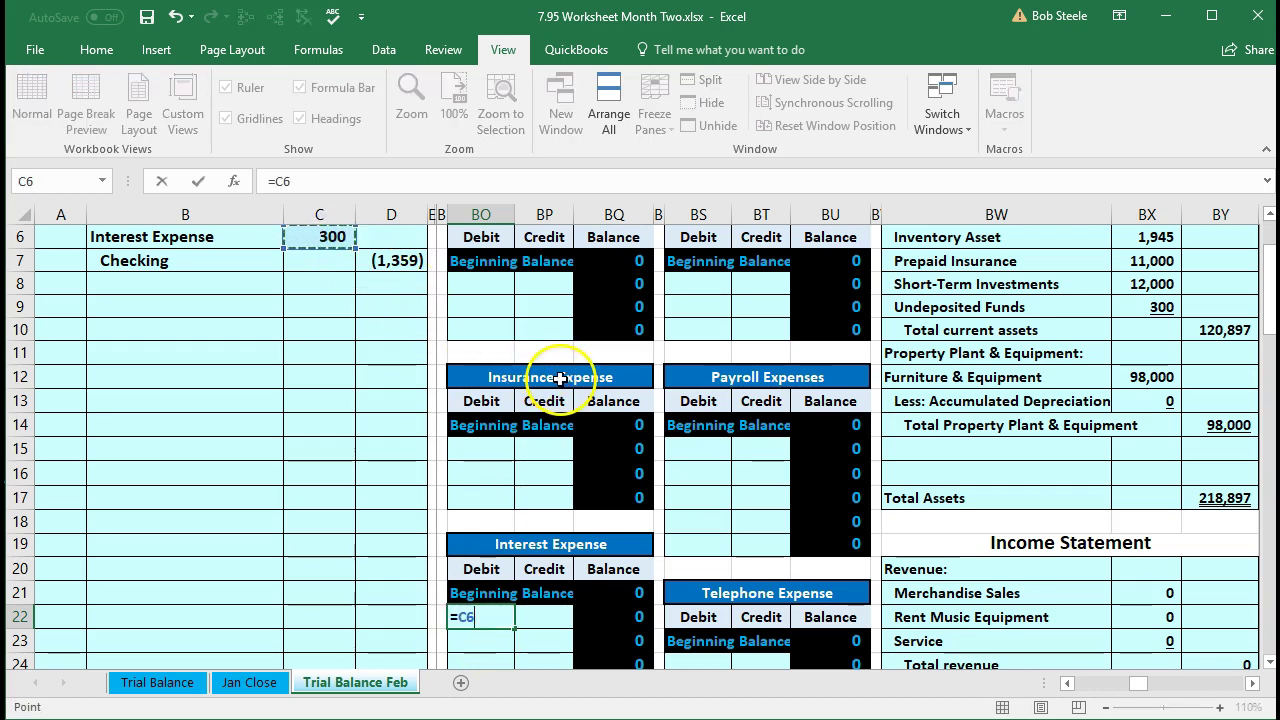
pyautogui.press('Return')
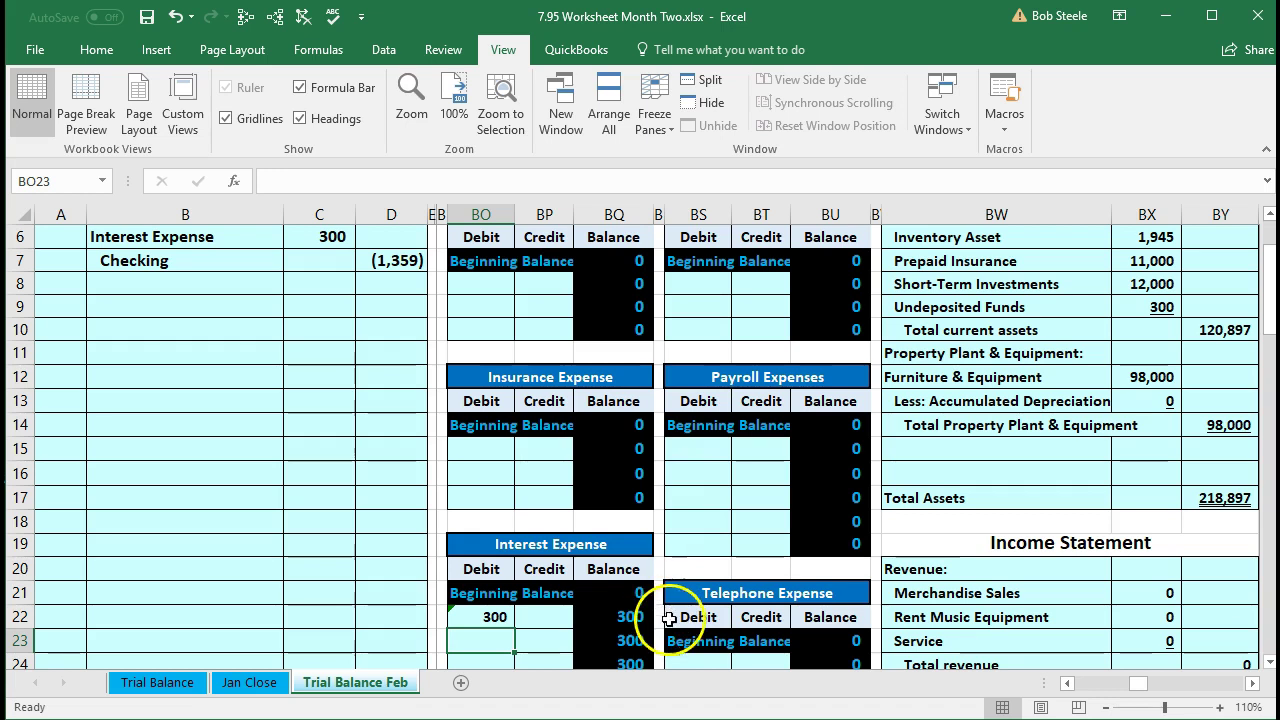
# Step: Return to the trial balance and check the Interest Expense balance in AK30
pyautogui.click(1221, 707)
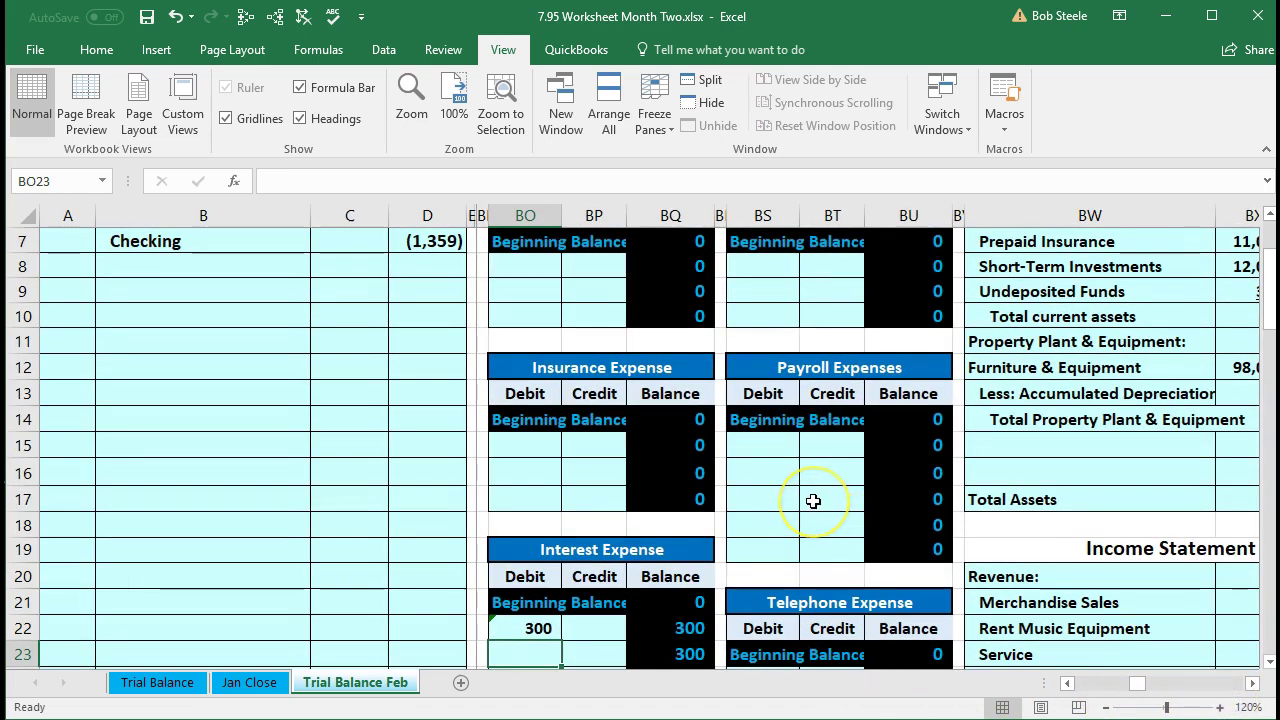
pyautogui.press('Left')
pyautogui.press('Left')
pyautogui.press('Left')
pyautogui.press('Left')
pyautogui.press('Left')
pyautogui.press('Left')
pyautogui.press('Left')
pyautogui.press('Left')
pyautogui.press('Left')
pyautogui.press('Left')
pyautogui.press('Left')
pyautogui.press('Left')
pyautogui.press('Left')
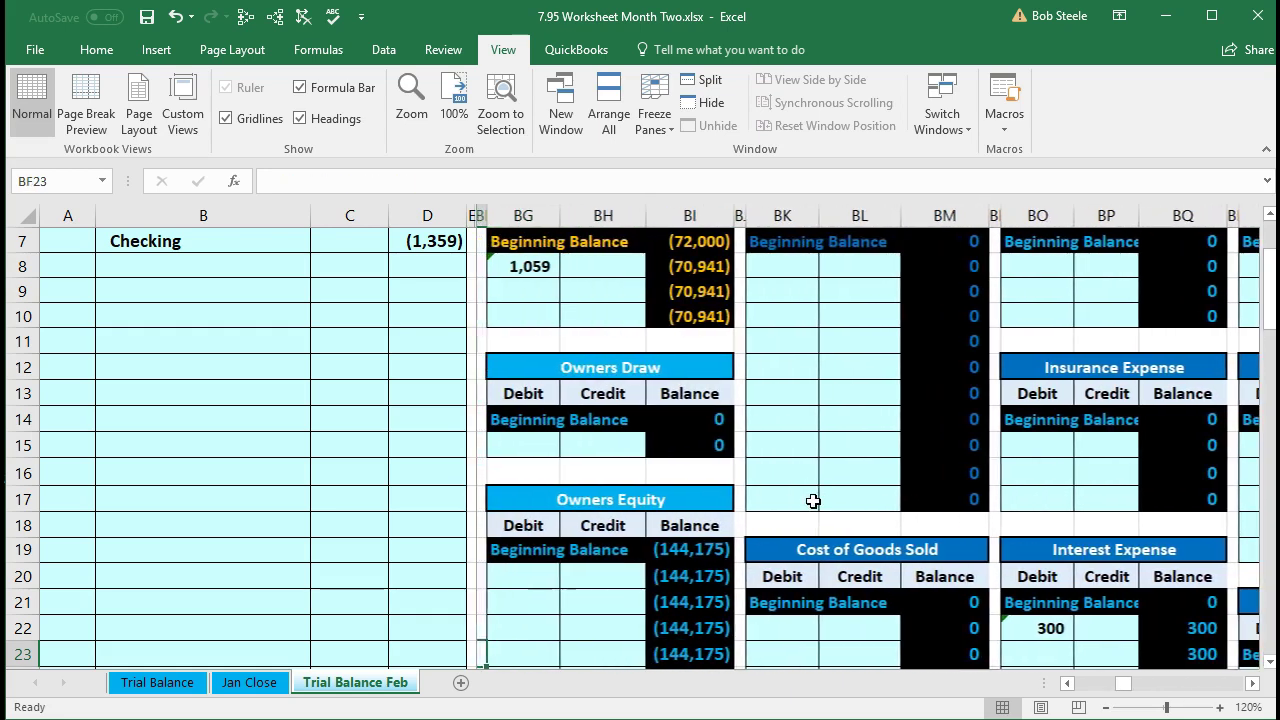
pyautogui.press('Left')
pyautogui.press('Left')
pyautogui.press('Left')
pyautogui.press('Left')
pyautogui.press('Left')
pyautogui.press('Left')
pyautogui.press('Left')
pyautogui.press('Left')
pyautogui.press('Left')
pyautogui.press('Left')
pyautogui.press('Left')
pyautogui.press('Left')
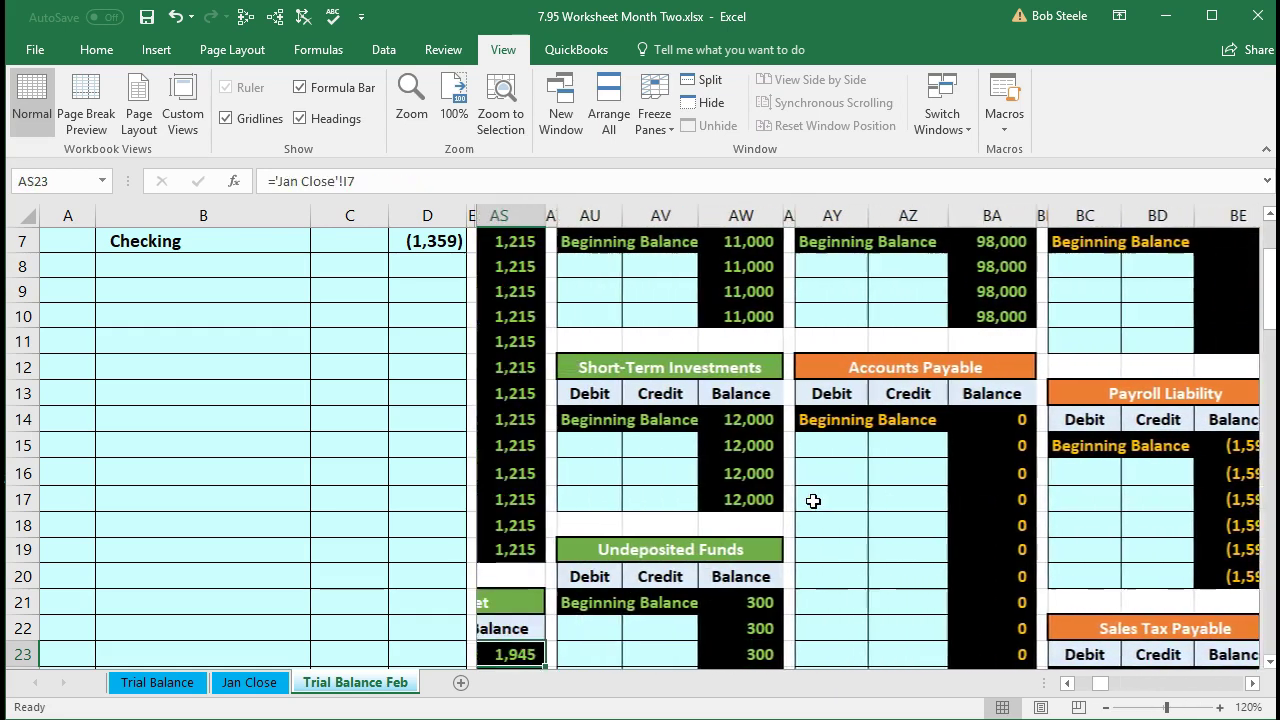
pyautogui.press('Left')
pyautogui.press('Left')
pyautogui.press('Left')
pyautogui.press('Left')
pyautogui.press('Left')
pyautogui.press('Left')
pyautogui.press('Left')
pyautogui.press('Left')
pyautogui.press('Left')
pyautogui.press('Left')
pyautogui.press('Left')
pyautogui.press('Left')
pyautogui.press('Left')
pyautogui.press('Left')
pyautogui.press('Left')
pyautogui.press('Left')
pyautogui.press('Left')
pyautogui.press('Left')
pyautogui.press('Left')
pyautogui.press('Left')
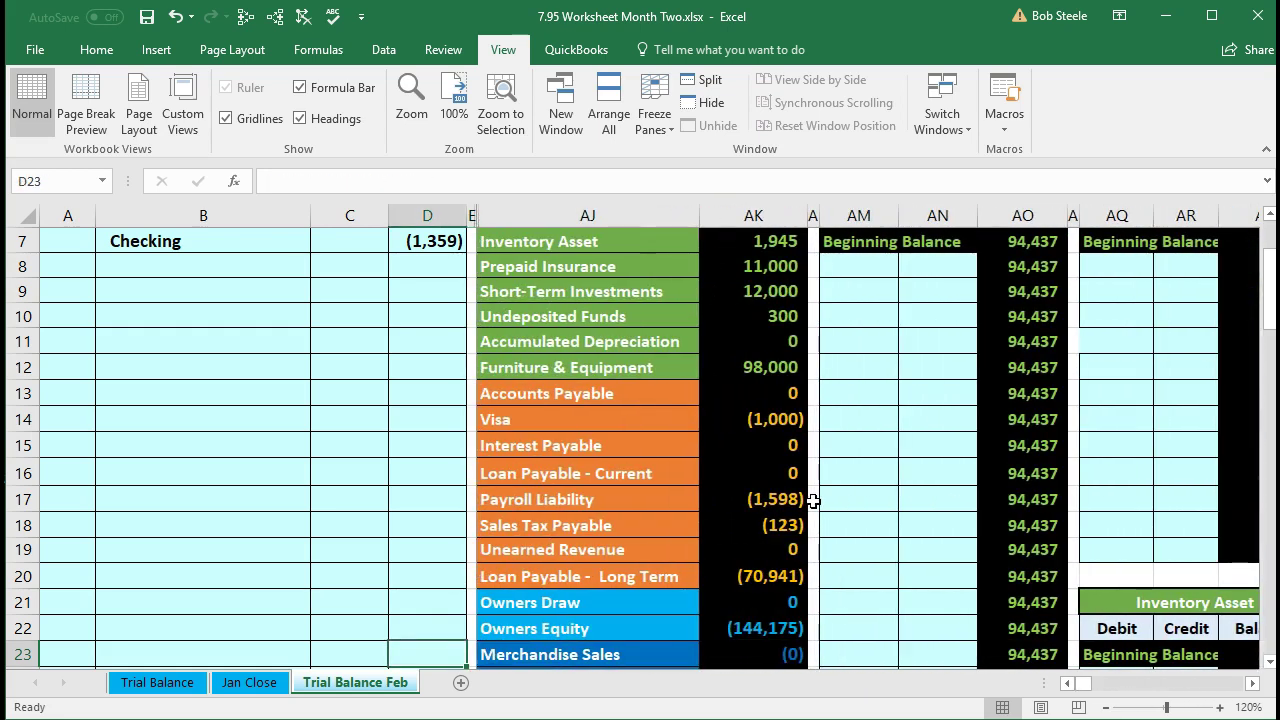
pyautogui.scroll(-4, 751, 508)
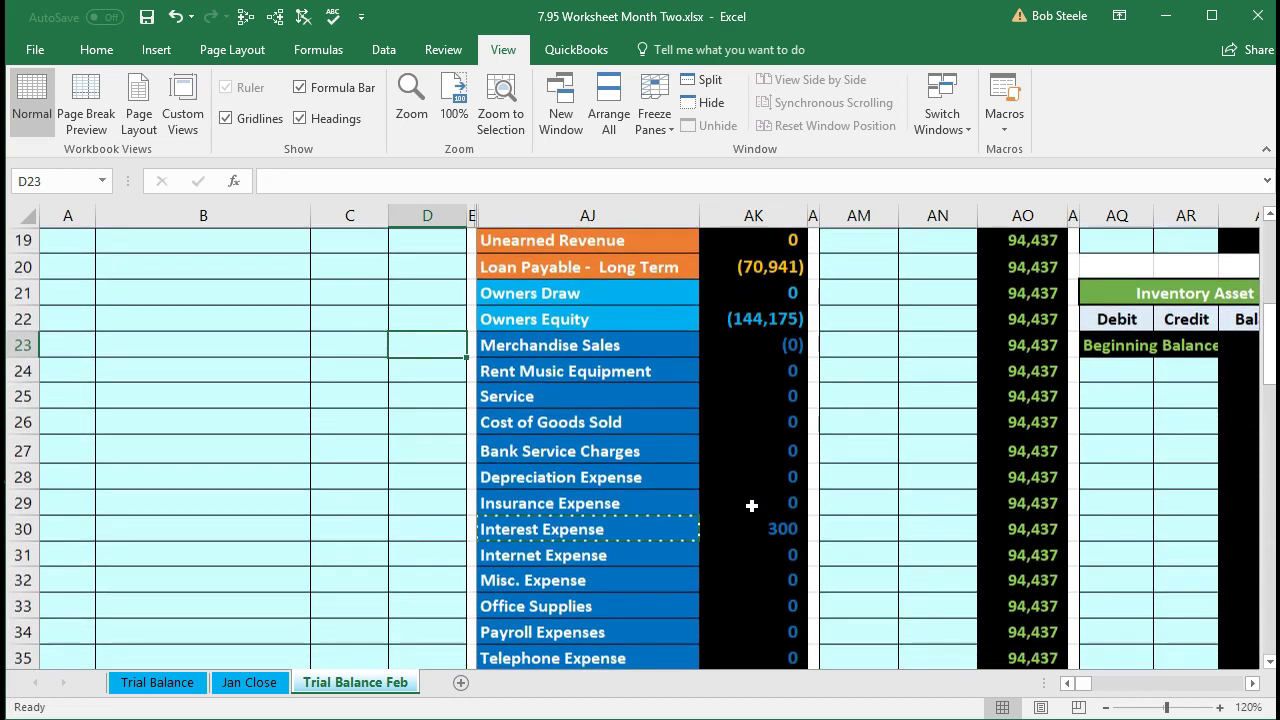
pyautogui.click(759, 520)
# Step: Check Net Income in AK39 and the Total Debits - Total (credits) figure in AK38
pyautogui.scroll(-3, 751, 523)
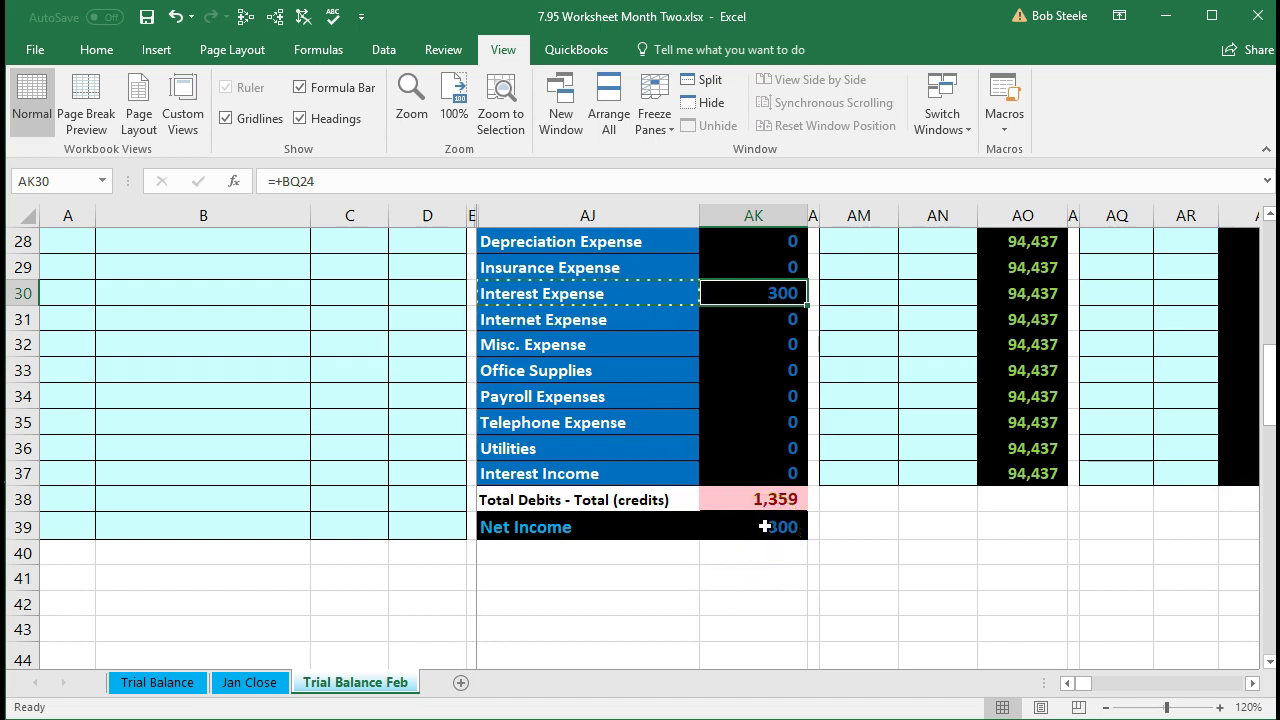
pyautogui.click(764, 526)
pyautogui.scroll(3, 764, 526)
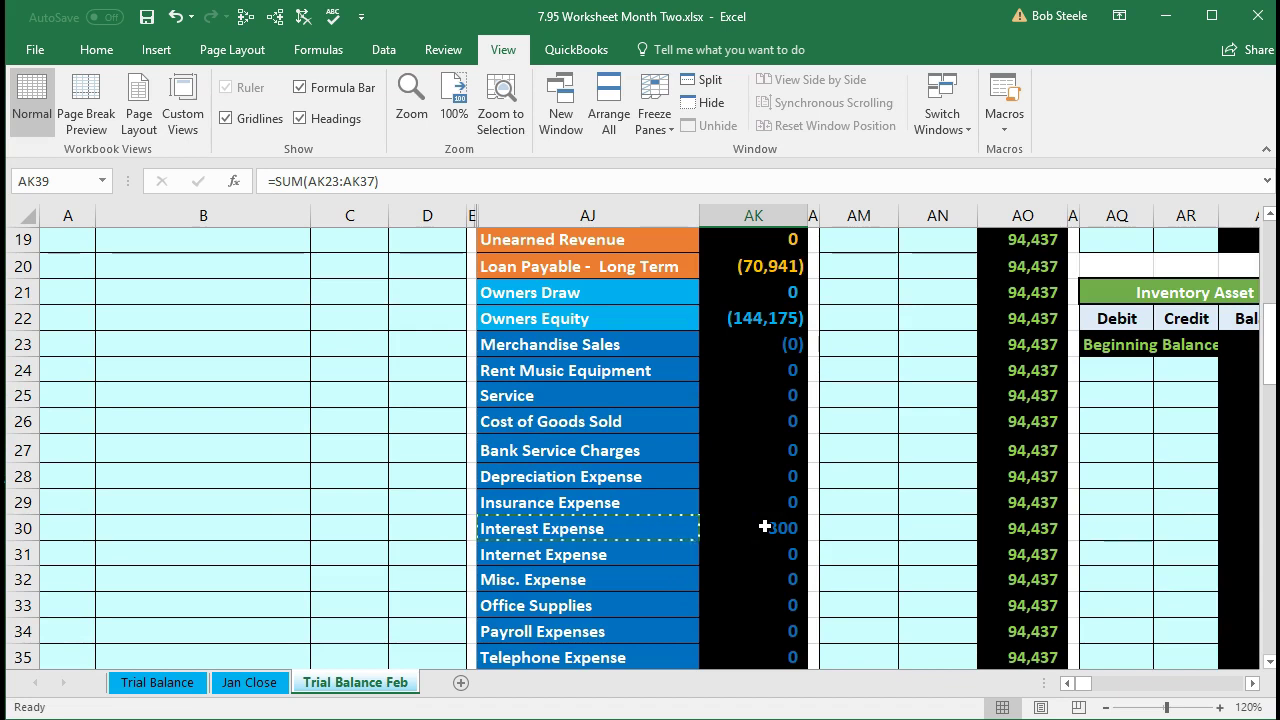
pyautogui.scroll(-3, 764, 526)
pyautogui.click(750, 499)
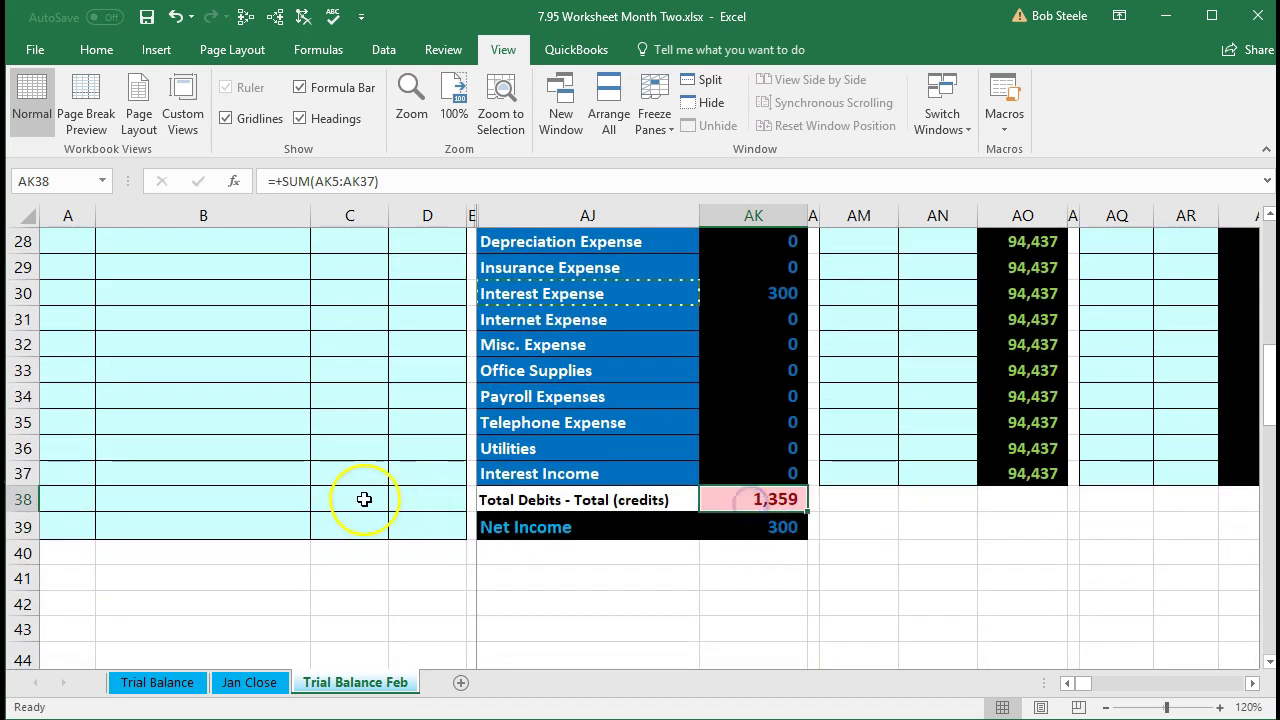
# Step: Review the Checking credit line of the 2/1 journal entry and the Checking row in the trial balance
pyautogui.scroll(7, 364, 499)
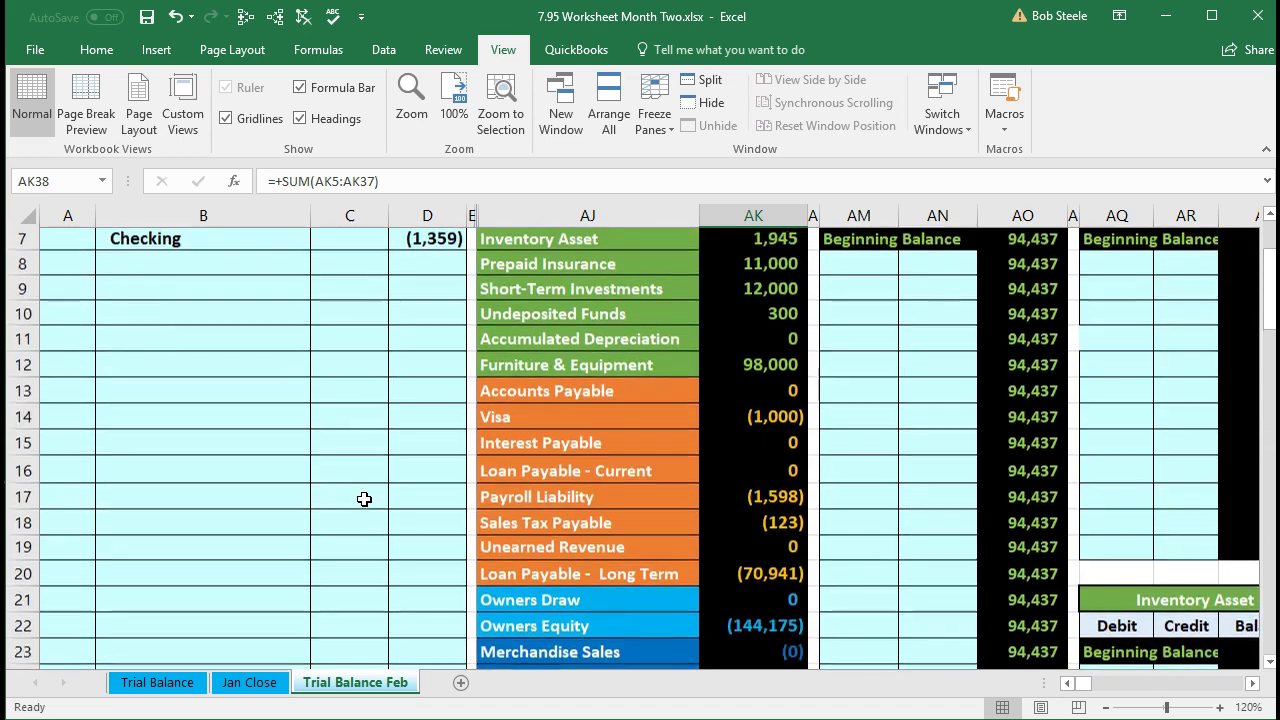
pyautogui.scroll(2, 364, 499)
pyautogui.moveTo(237, 433); pyautogui.dragTo(392, 429)
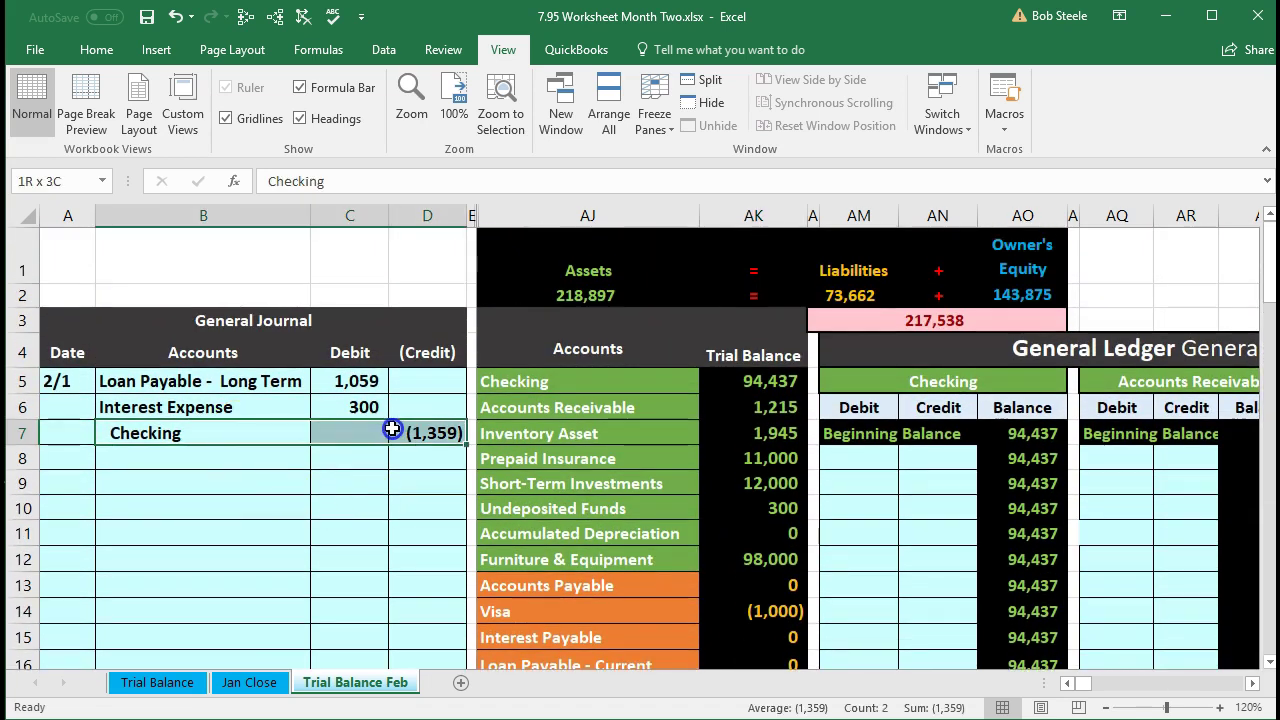
pyautogui.click(627, 389)
pyautogui.moveTo(627, 389); pyautogui.dragTo(720, 390)
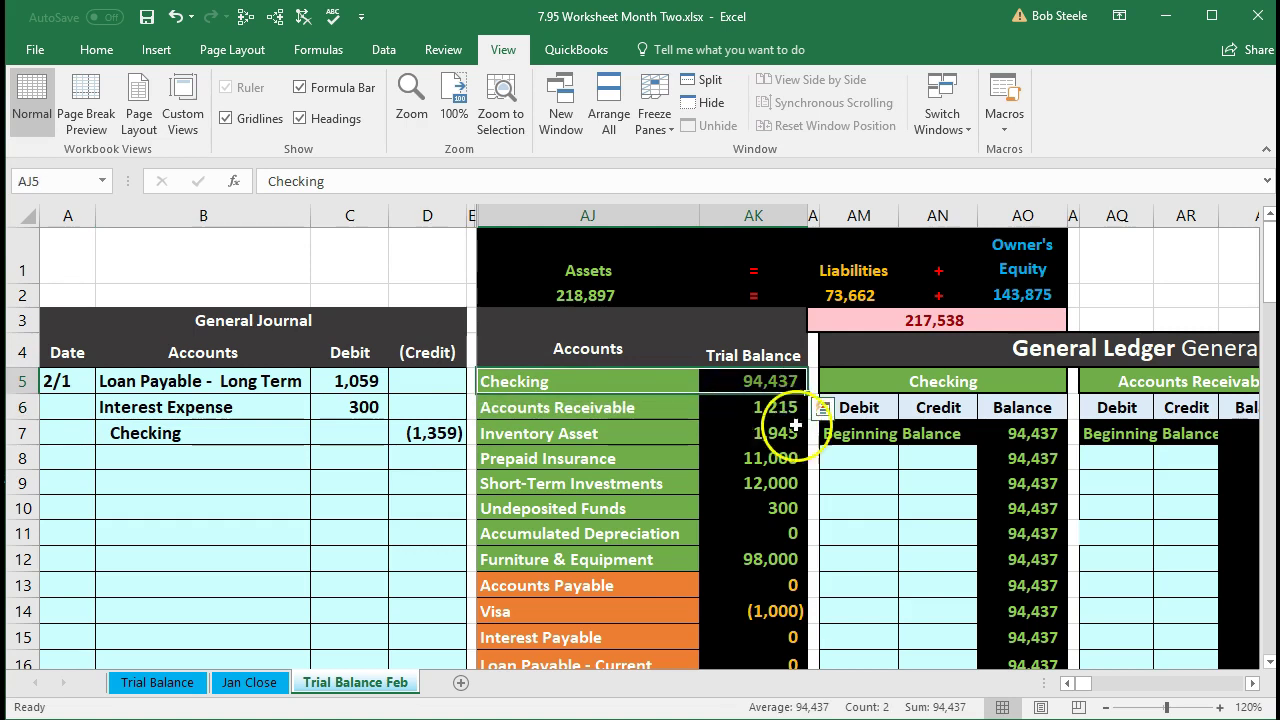
# Step: Post the Checking credit to AN8 of the Checking ledger account as =D7 and check the trial balance figure in AK5
pyautogui.click(921, 453)
pyautogui.click(925, 479)
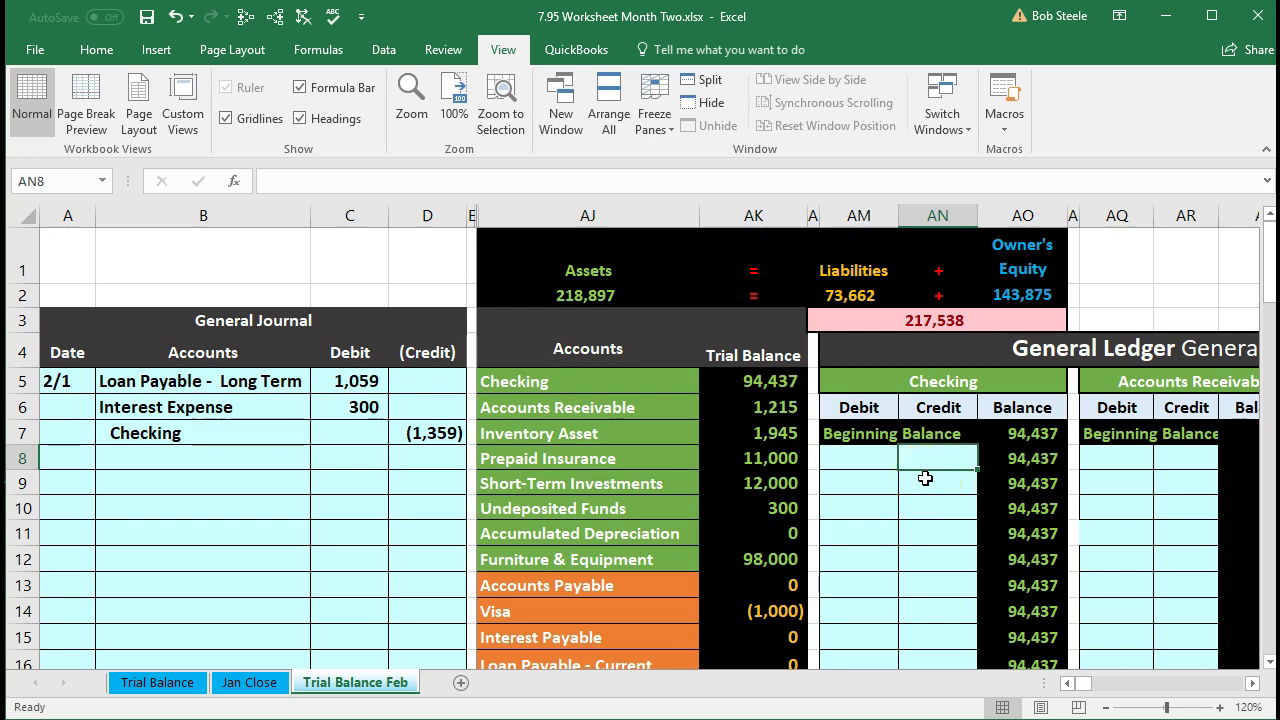
pyautogui.write('=')
pyautogui.click(425, 432)
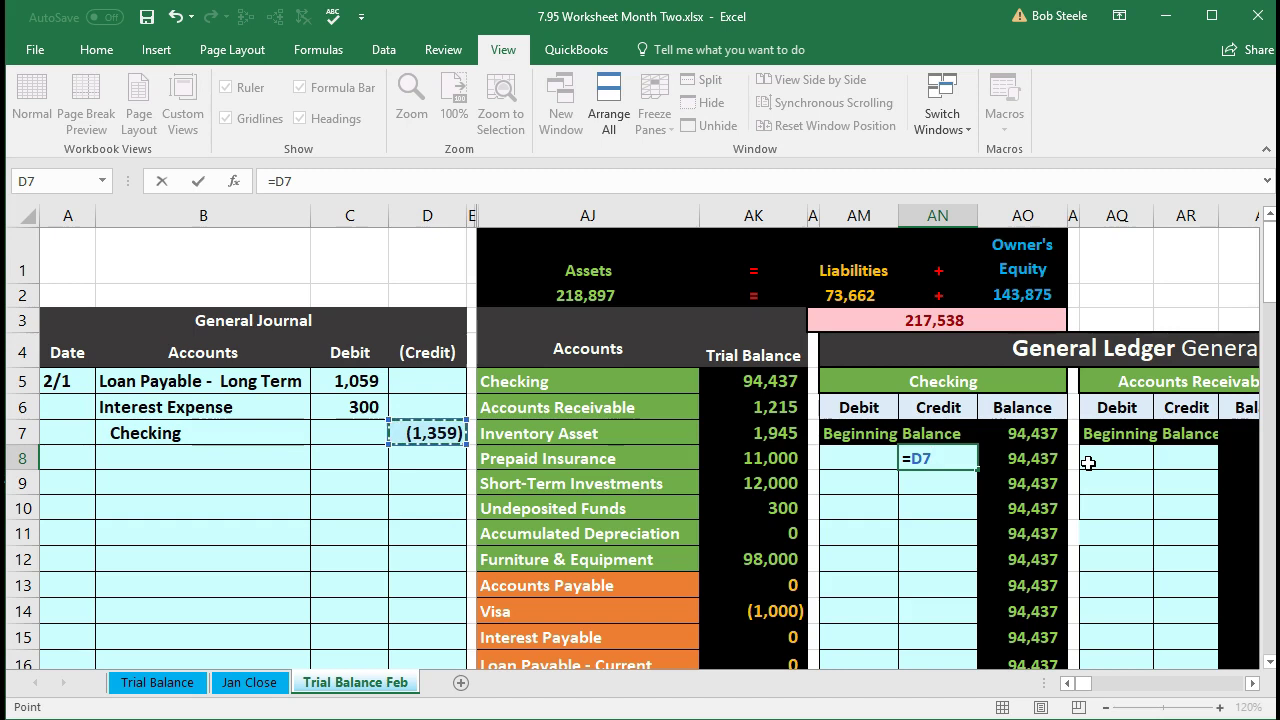
pyautogui.press('Return')
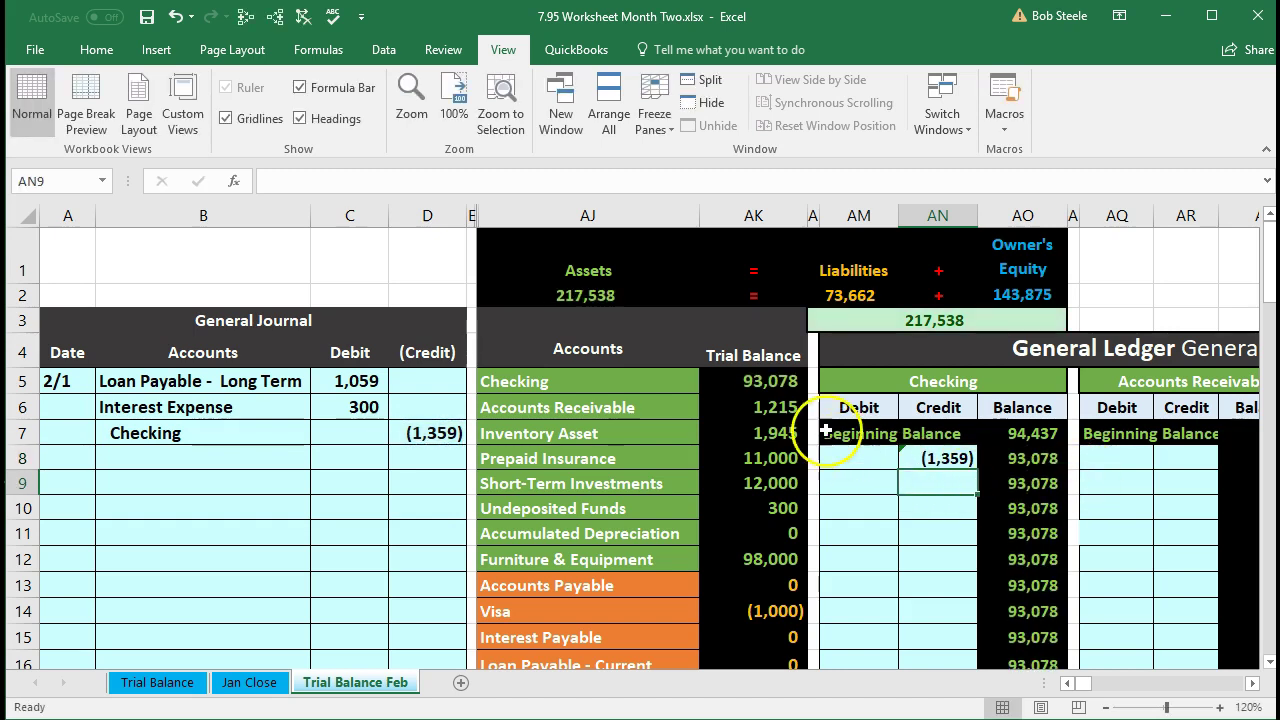
pyautogui.click(752, 383)
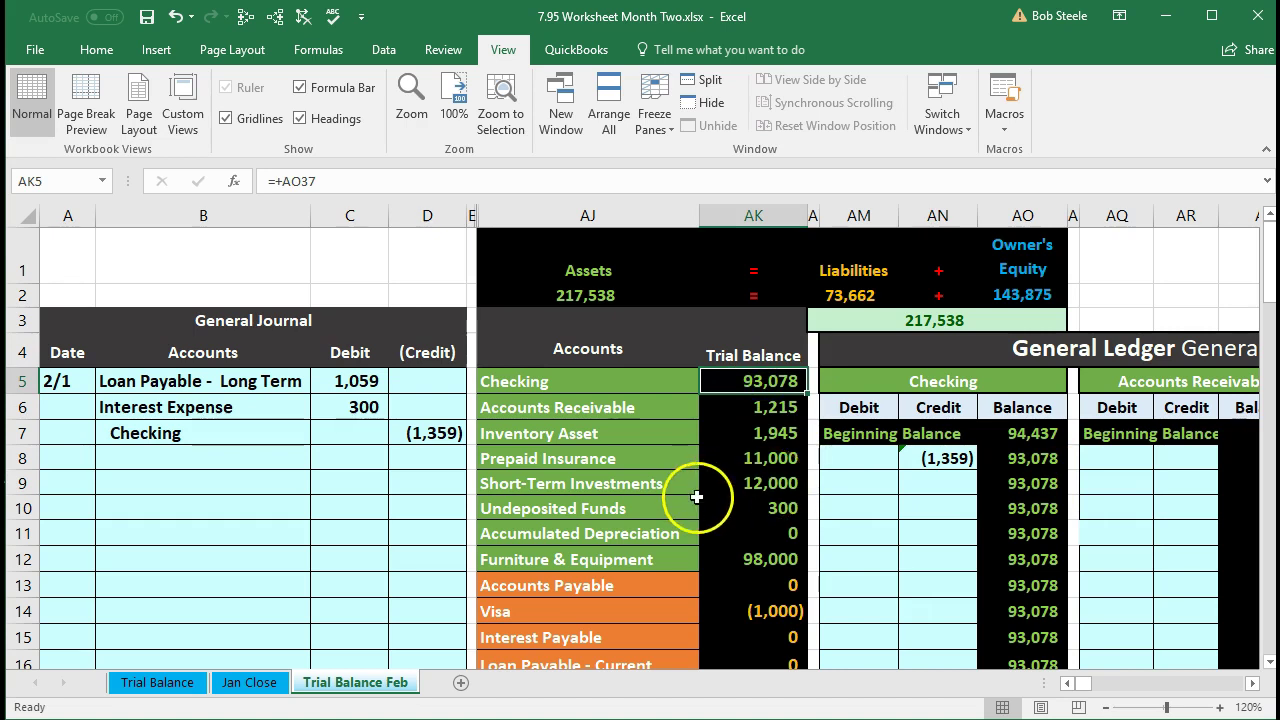
# Step: Enter the date 2/28 in A9 of the General Journal to start the second loan payment entry
pyautogui.click(78, 486)
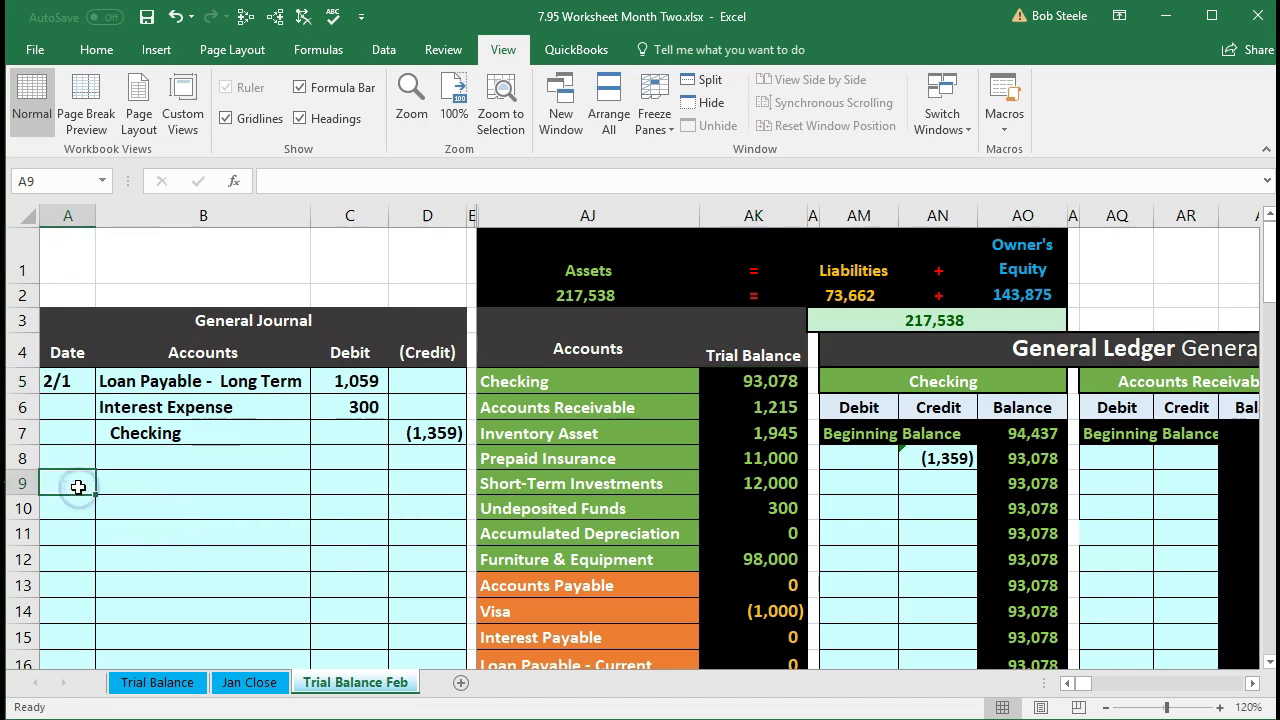
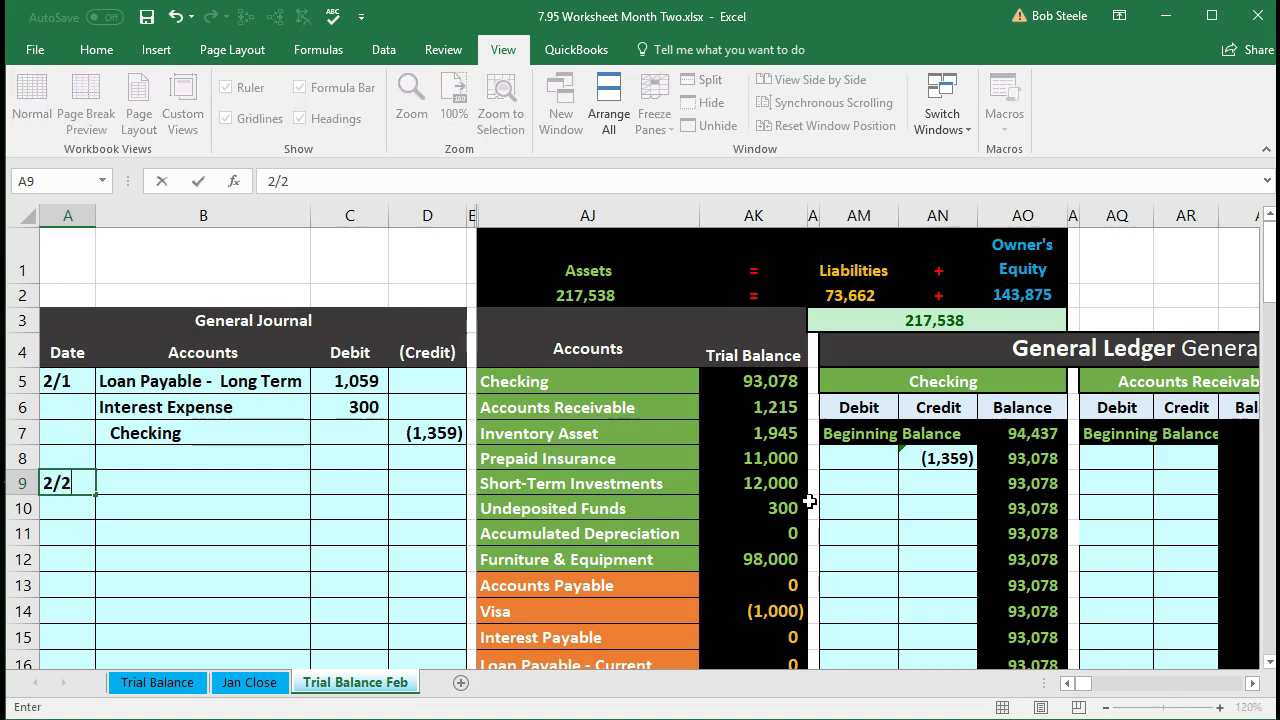
pyautogui.press('Return')
pyautogui.press('Right')
pyautogui.press('Up')
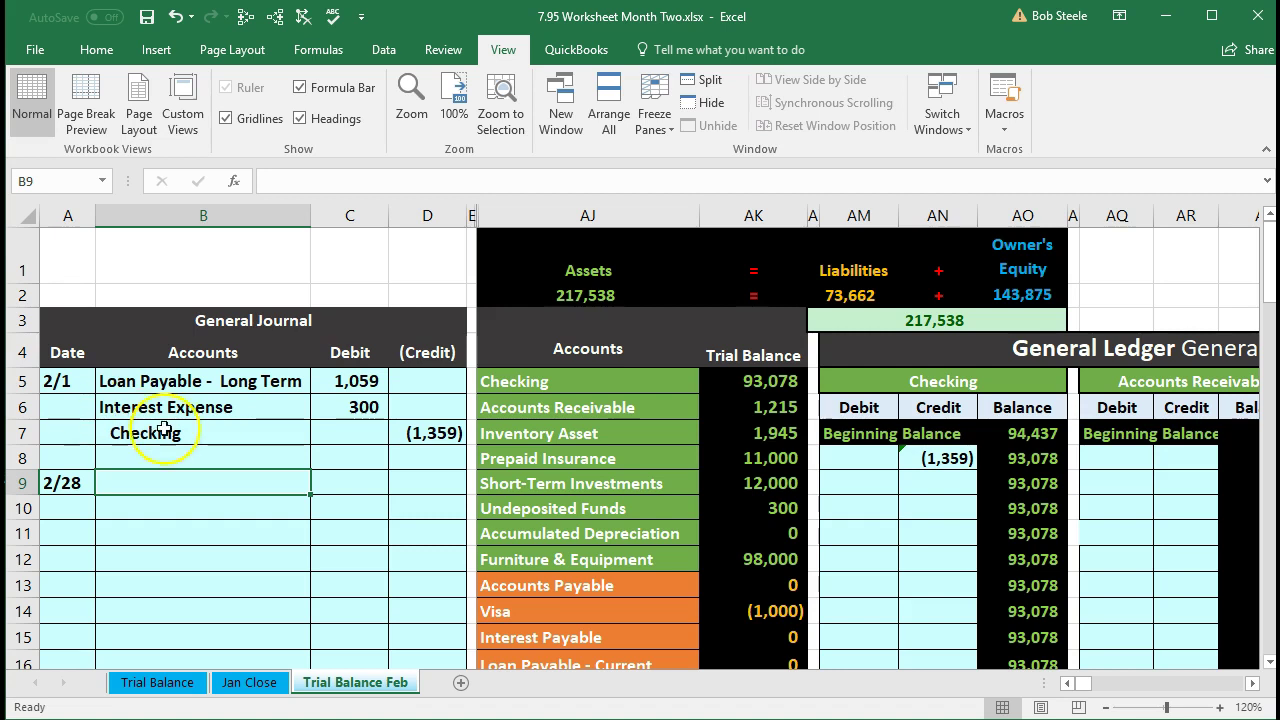
# Step: Copy the 2/1 entry's account names from B5:B7 and paste them as values starting at B9
pyautogui.click(224, 381)
pyautogui.moveTo(224, 394); pyautogui.dragTo(223, 426)
pyautogui.rightClick(225, 430)
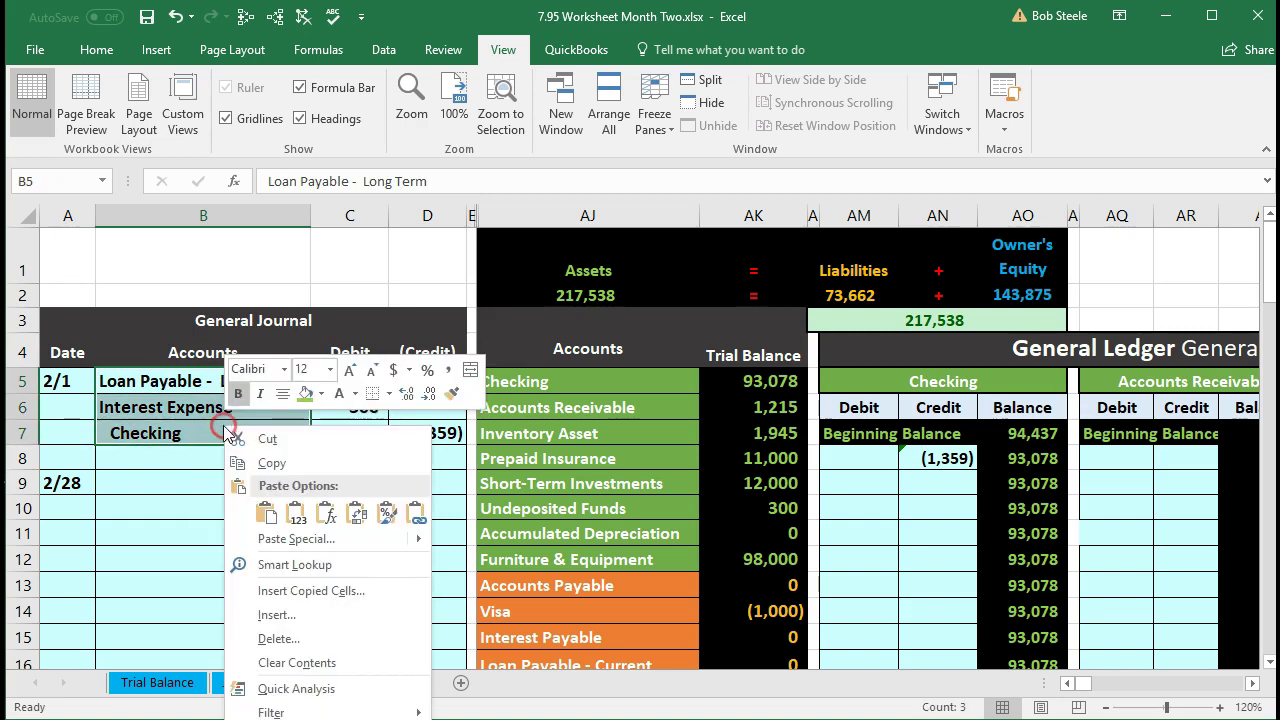
pyautogui.click(262, 463)
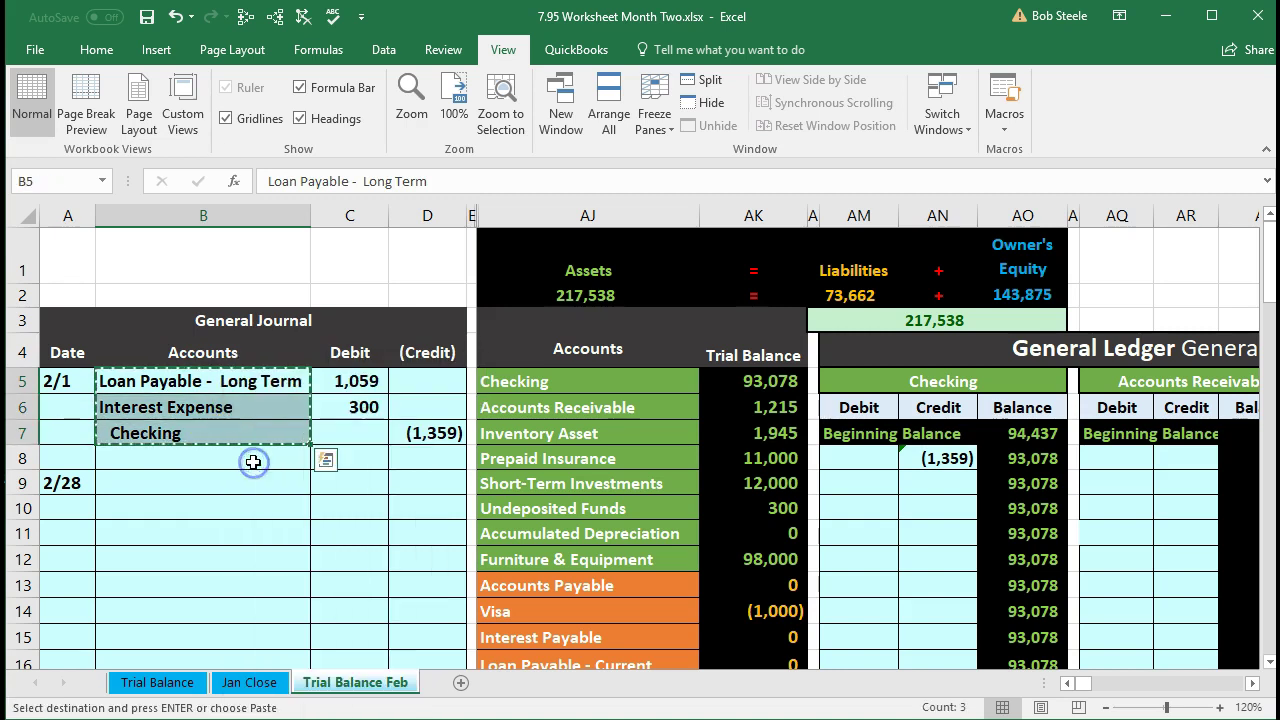
pyautogui.click(180, 483)
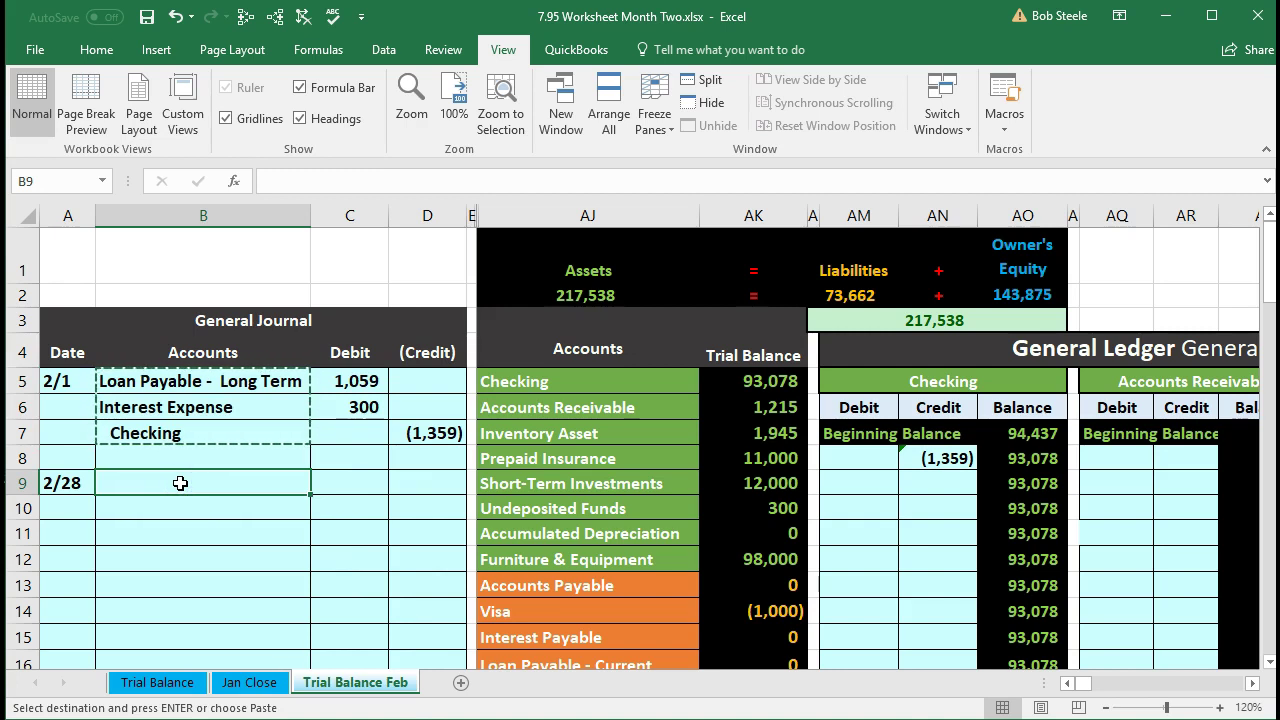
pyautogui.rightClick(180, 483)
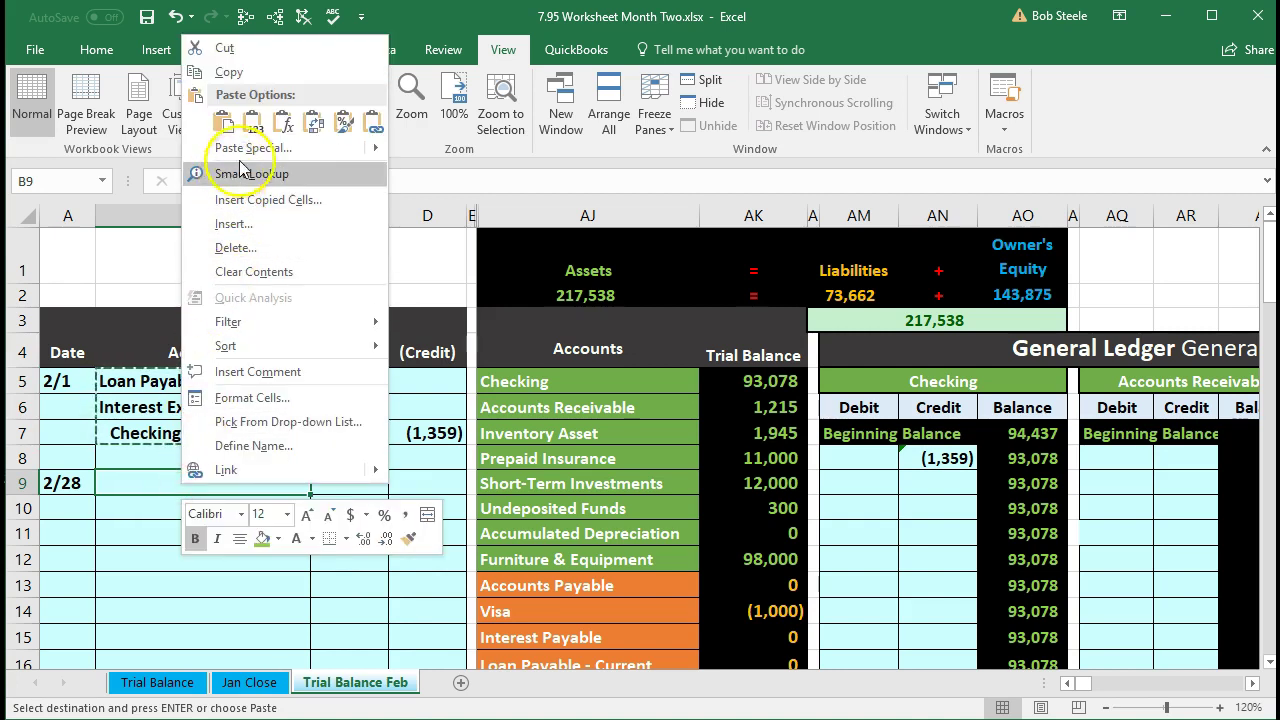
pyautogui.click(252, 122)
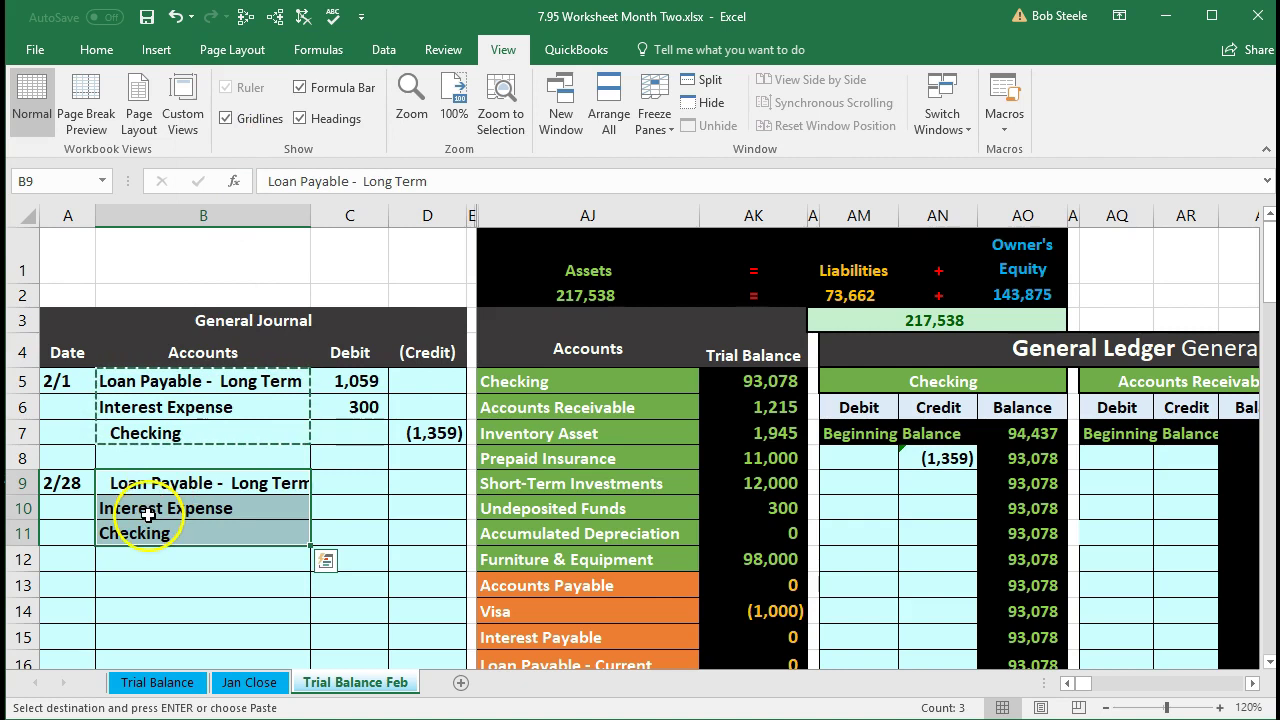
# Step: Remove the indent from Loan Payable - Long Term in B9 and indent Interest Expense and Checking in B10:B11
pyautogui.click(148, 514)
pyautogui.click(152, 481)
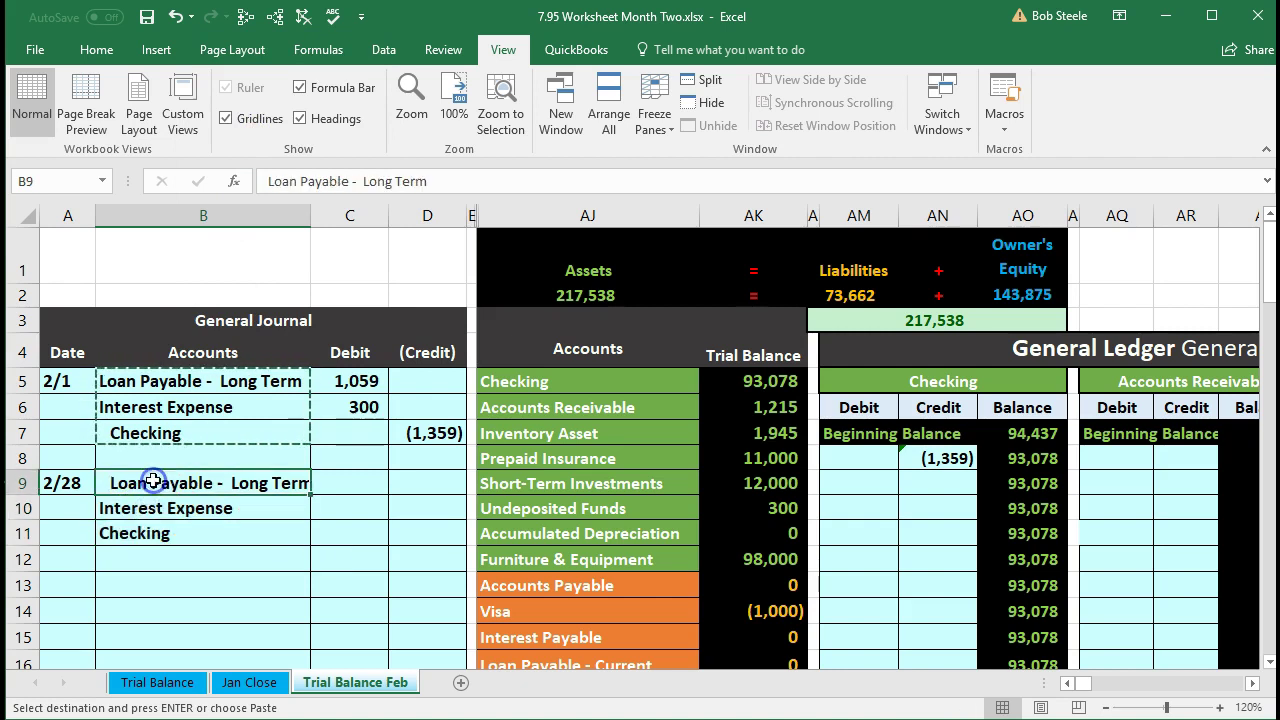
pyautogui.click(97, 50)
pyautogui.click(387, 118)
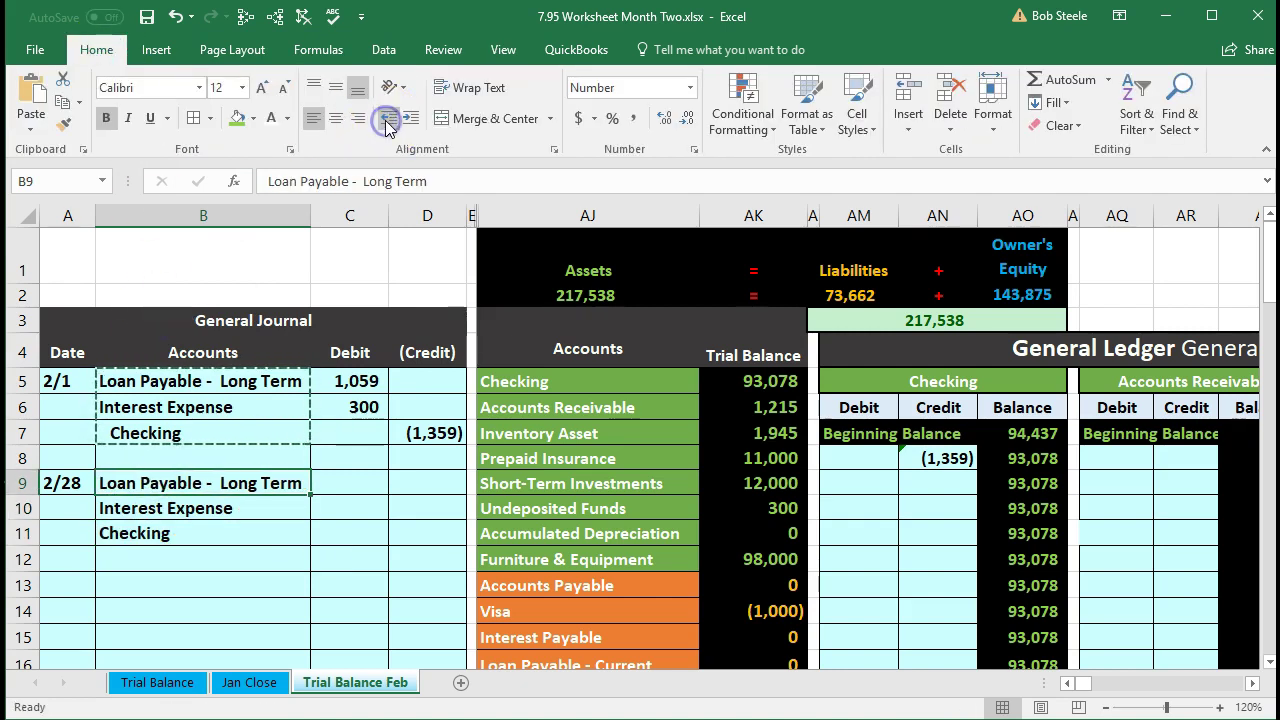
pyautogui.click(240, 520)
pyautogui.moveTo(240, 520); pyautogui.dragTo(240, 530)
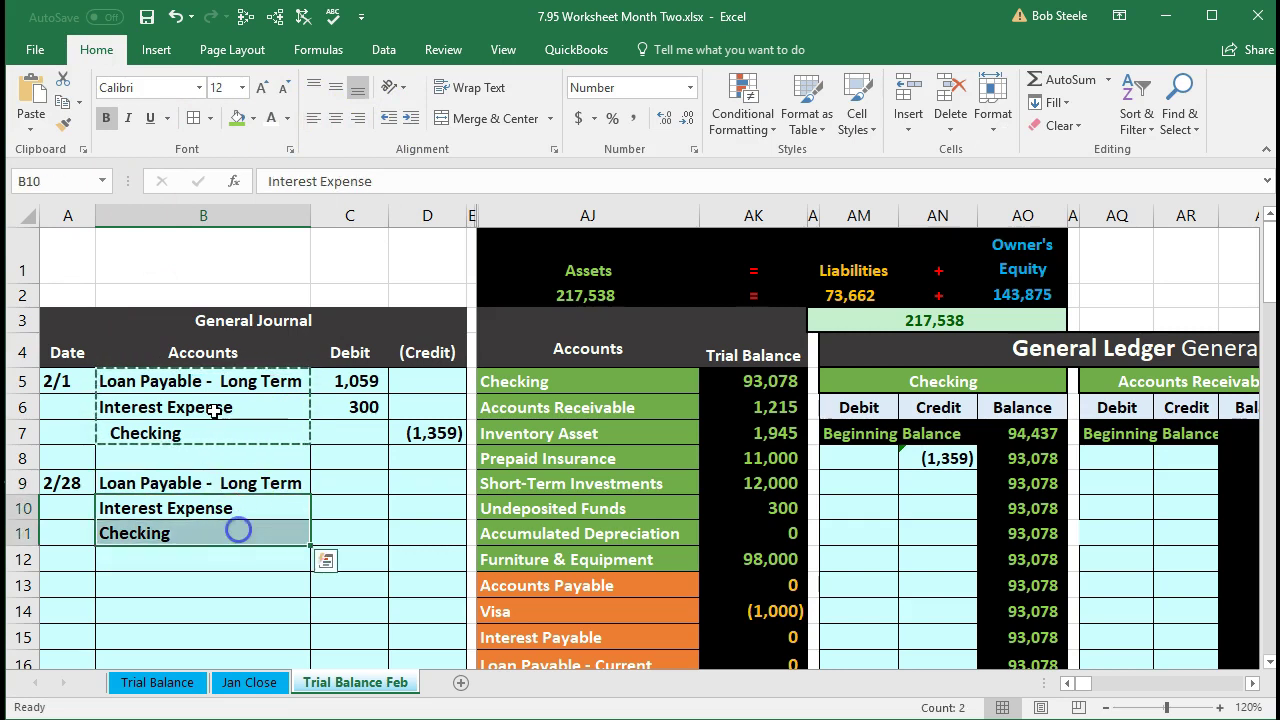
pyautogui.click(410, 118)
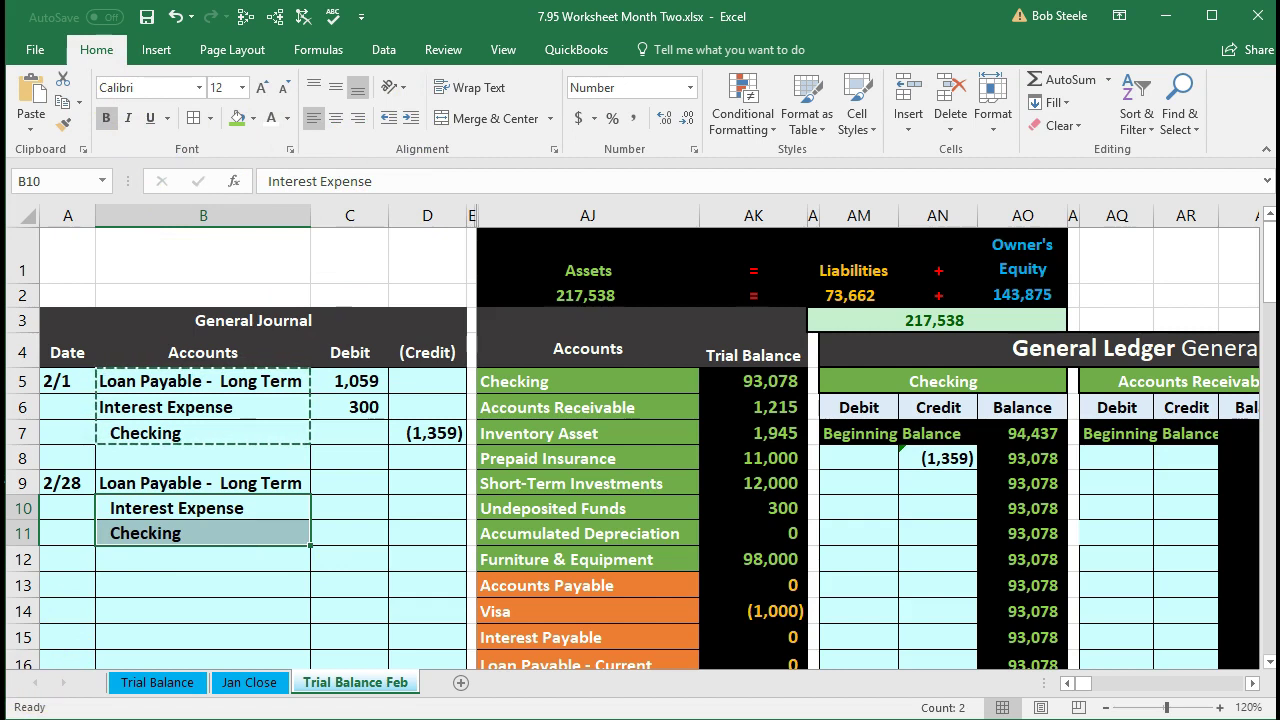
# Step: Review the account lines and the empty debit and credit cells of the 2/28 journal entry
pyautogui.click(214, 500)
pyautogui.click(220, 482)
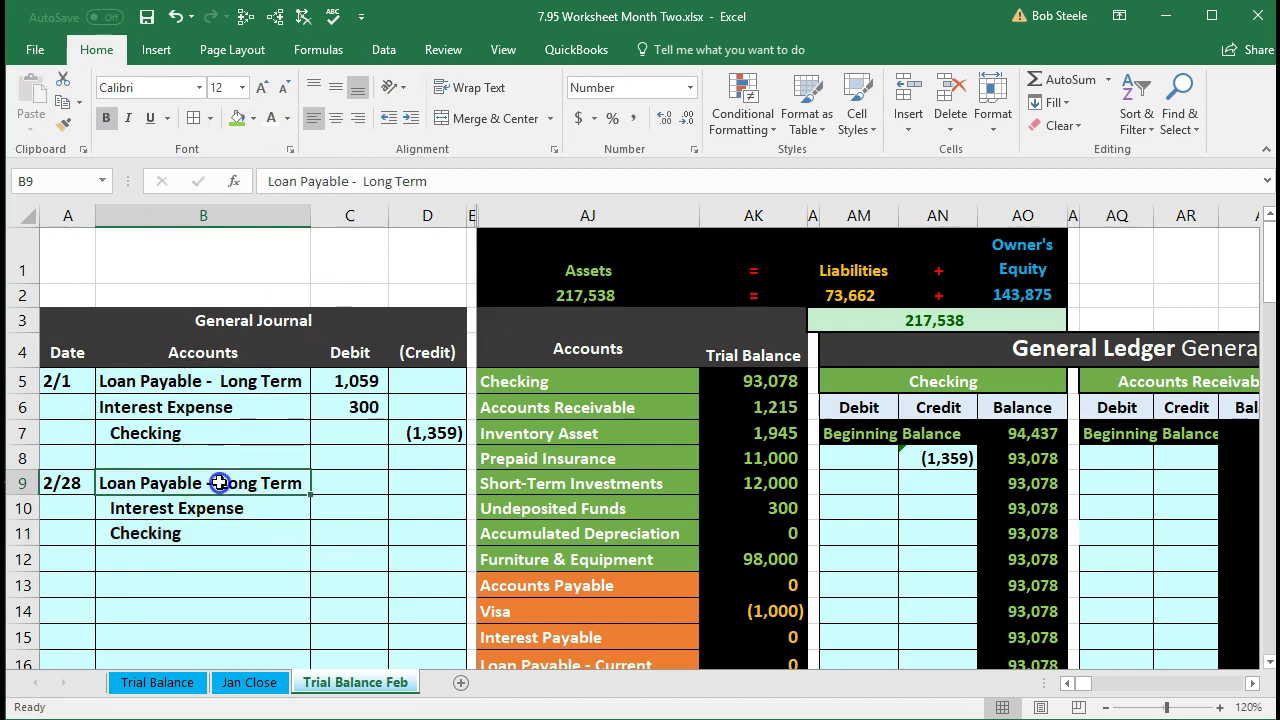
pyautogui.click(420, 530)
pyautogui.click(365, 489)
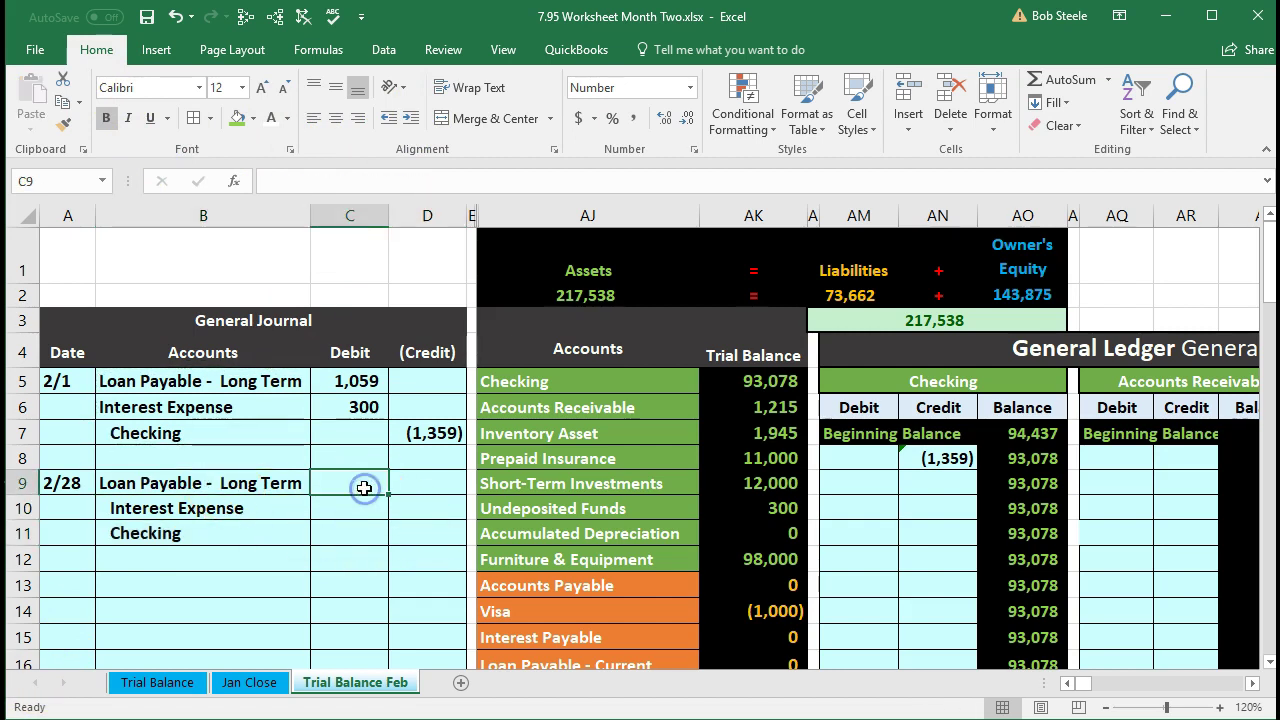
pyautogui.click(349, 511)
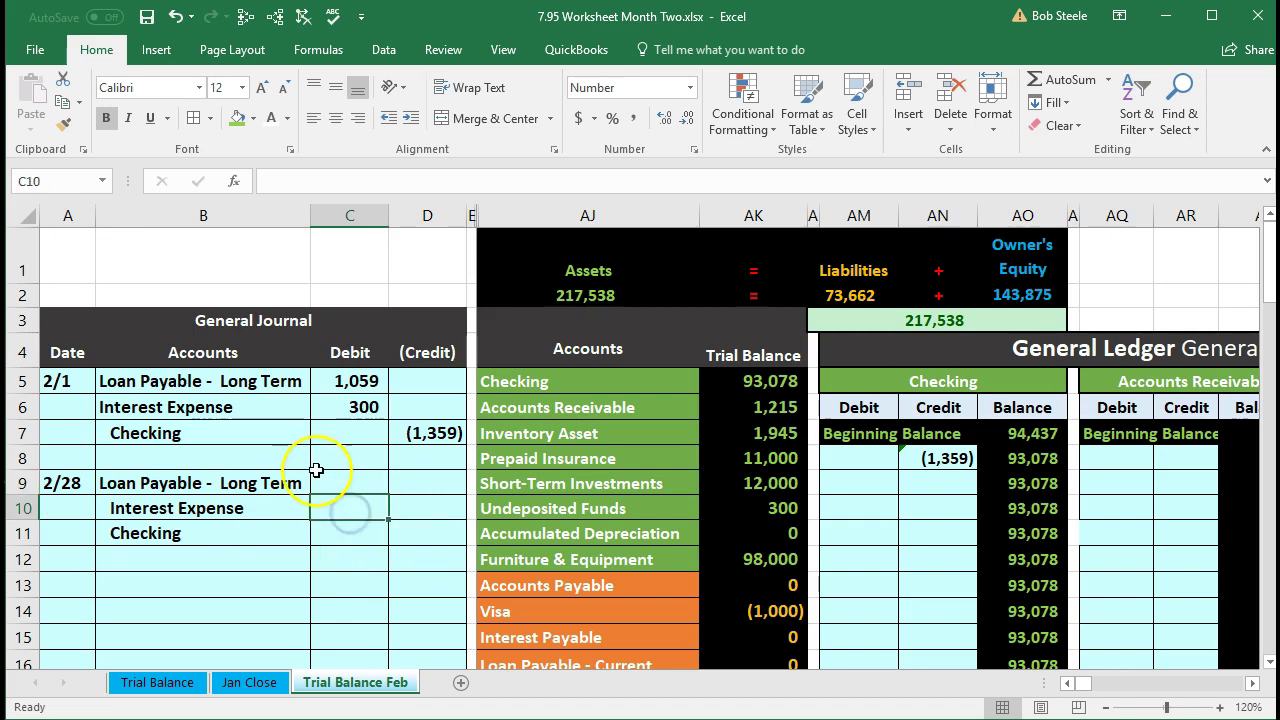
# Step: Highlight the payment number 2 row, DQ10:DU10, of the Loan Amortization schedule with a yellow fill
pyautogui.press('Right')
pyautogui.press('Right')
pyautogui.press('Right')
pyautogui.press('Right')
pyautogui.press('Right')
pyautogui.press('Right')
pyautogui.press('Right')
pyautogui.press('Right')
pyautogui.press('Right')
pyautogui.press('Right')
pyautogui.press('Right')
pyautogui.press('Right')
pyautogui.press('Right')
pyautogui.press('Right')
pyautogui.press('Right')
pyautogui.press('Right')
pyautogui.press('Right')
pyautogui.press('Right')
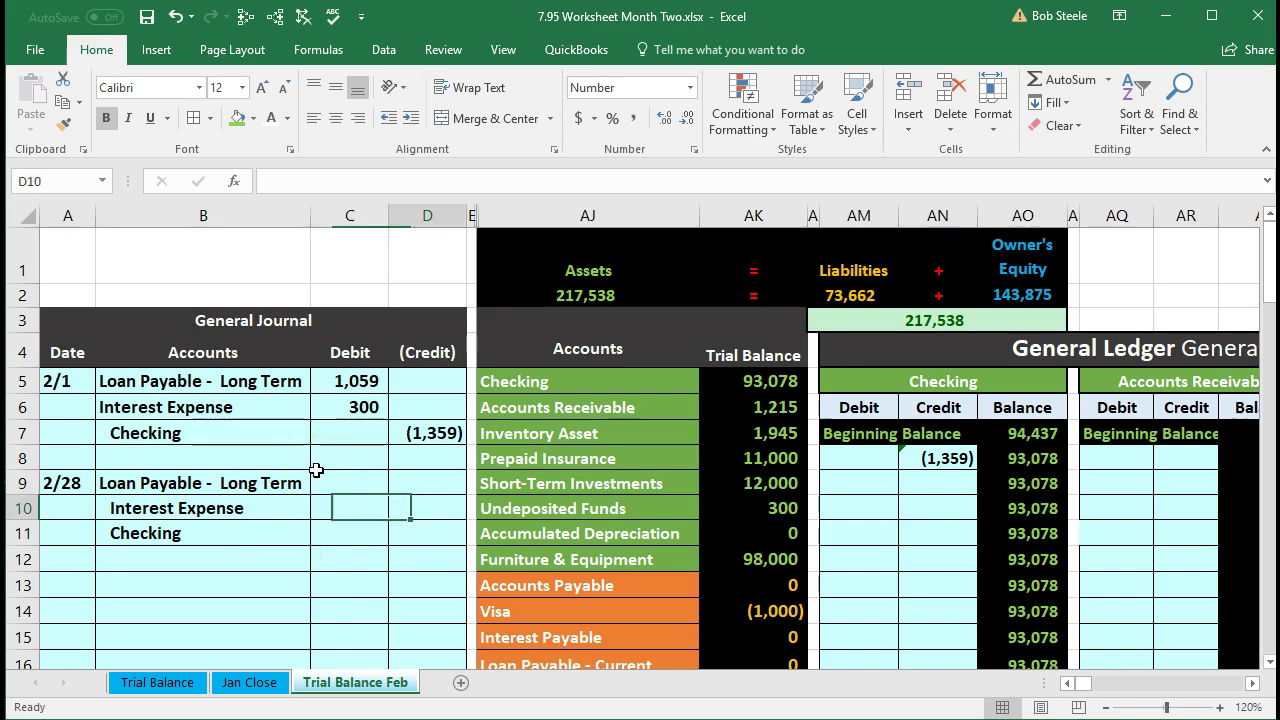
pyautogui.press('Right')
pyautogui.press('Right')
pyautogui.press('Right')
pyautogui.press('Right')
pyautogui.press('Right')
pyautogui.press('Right')
pyautogui.press('Right')
pyautogui.press('Right')
pyautogui.press('Right')
pyautogui.press('Right')
pyautogui.press('Right')
pyautogui.press('Right')
pyautogui.press('Right')
pyautogui.press('Right')
pyautogui.press('Right')
pyautogui.press('Right')
pyautogui.press('Right')
pyautogui.press('Right')
pyautogui.press('Right')
pyautogui.press('Right')
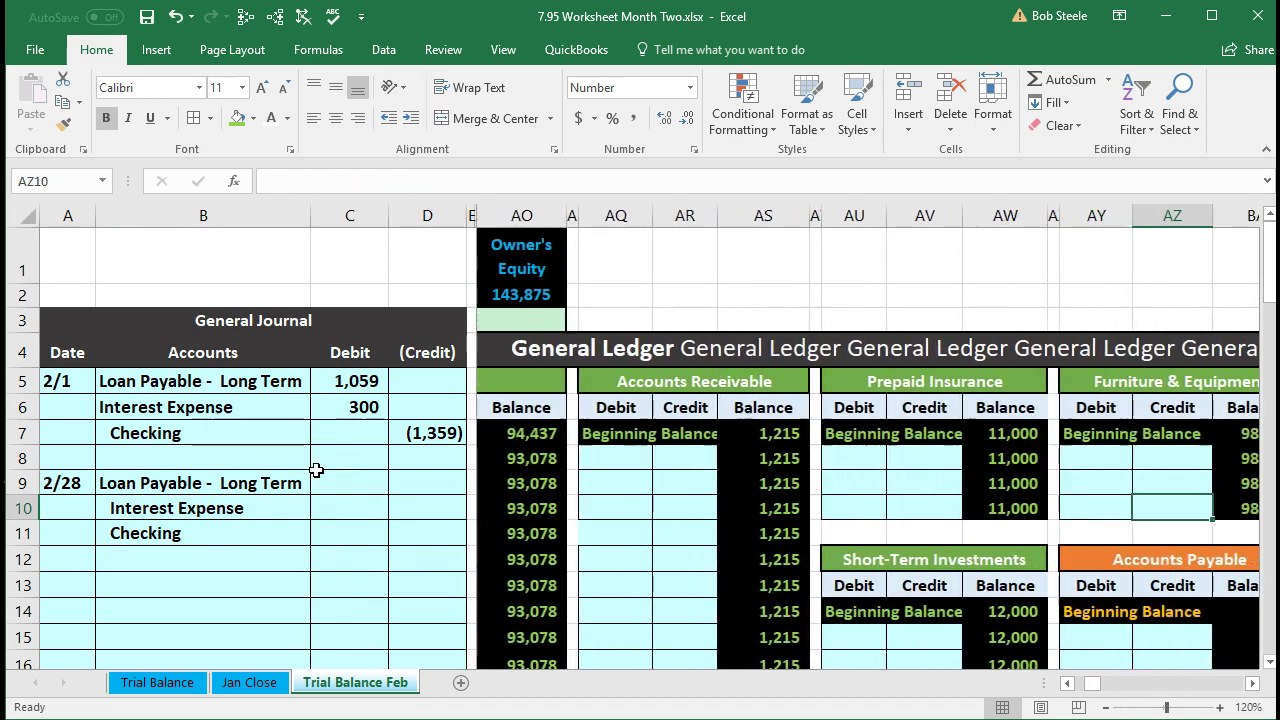
pyautogui.press('Right')
pyautogui.press('Right')
pyautogui.press('Right')
pyautogui.press('Right')
pyautogui.press('Right')
pyautogui.press('Right')
pyautogui.press('Right')
pyautogui.press('Right')
pyautogui.press('Right')
pyautogui.press('Right')
pyautogui.press('Right')
pyautogui.press('Right')
pyautogui.press('Right')
pyautogui.press('Right')
pyautogui.press('Right')
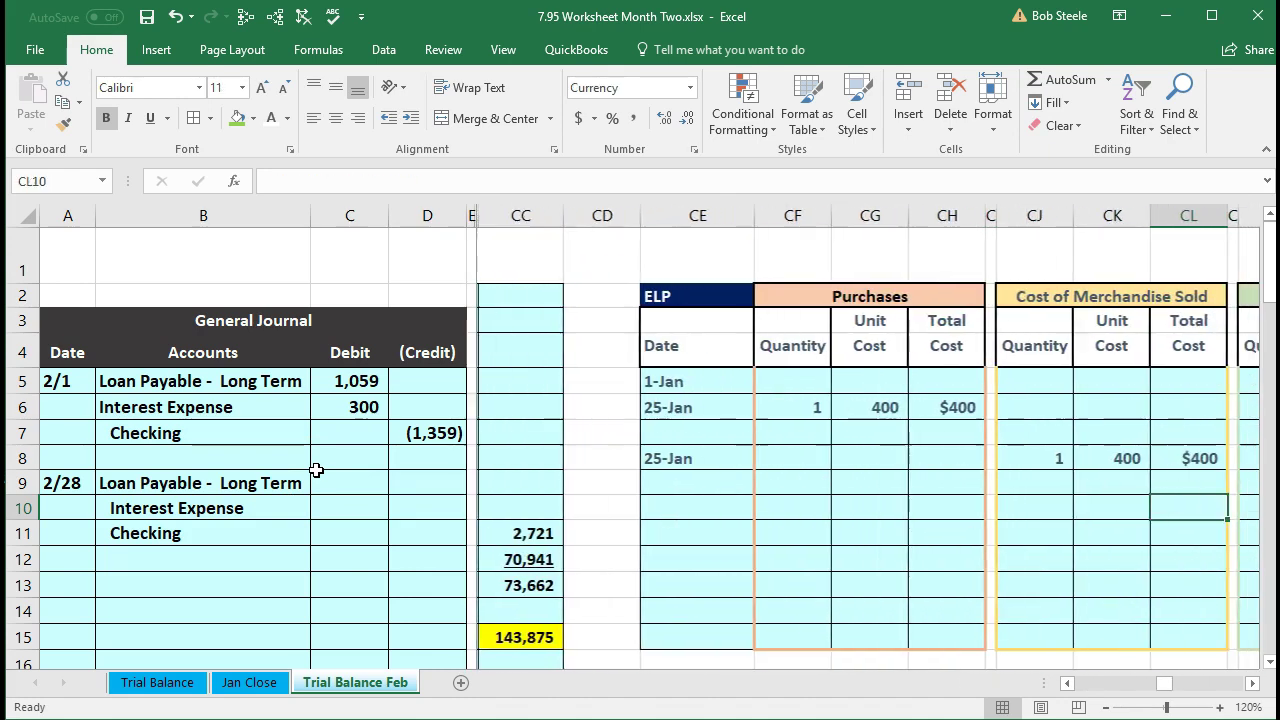
pyautogui.press('Right')
pyautogui.press('Right')
pyautogui.press('Right')
pyautogui.press('Right')
pyautogui.press('Right')
pyautogui.press('Right')
pyautogui.press('Right')
pyautogui.press('Right')
pyautogui.press('Right')
pyautogui.press('Right')
pyautogui.press('Right')
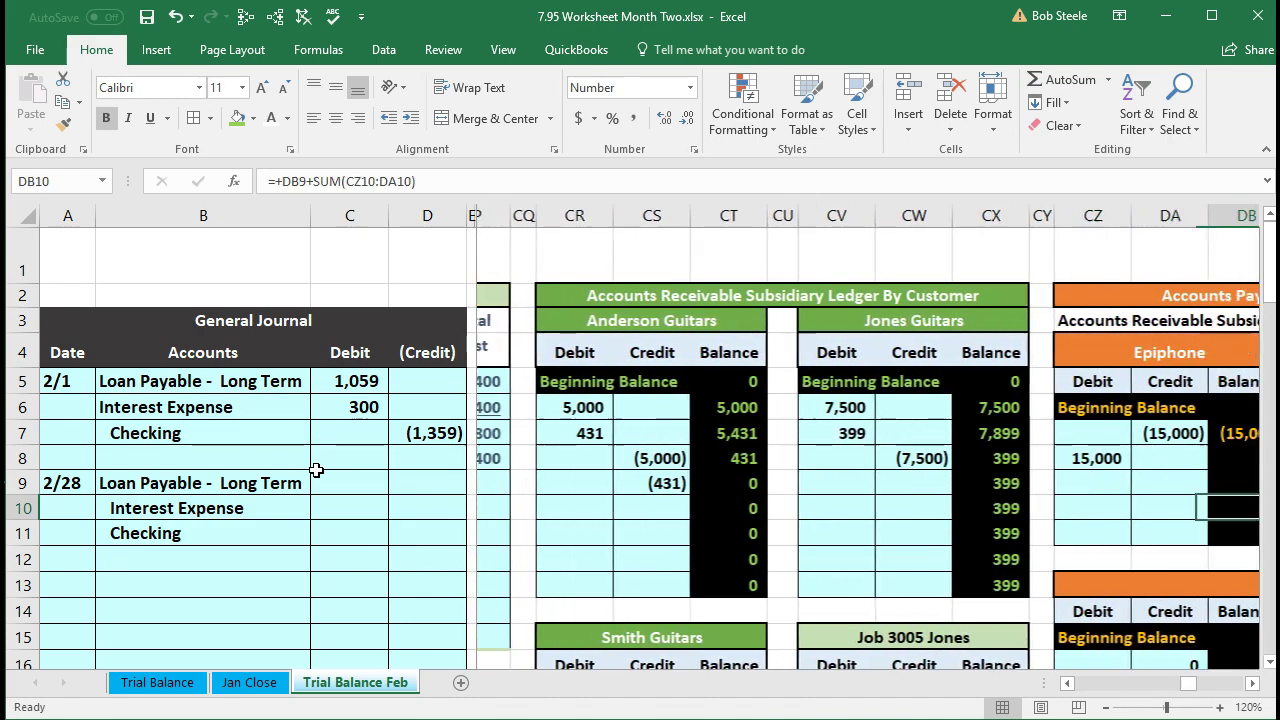
pyautogui.press('Right')
pyautogui.press('Right')
pyautogui.press('Right')
pyautogui.press('Right')
pyautogui.press('Right')
pyautogui.press('Right')
pyautogui.press('Right')
pyautogui.press('Right')
pyautogui.press('Right')
pyautogui.press('Right')
pyautogui.press('Right')
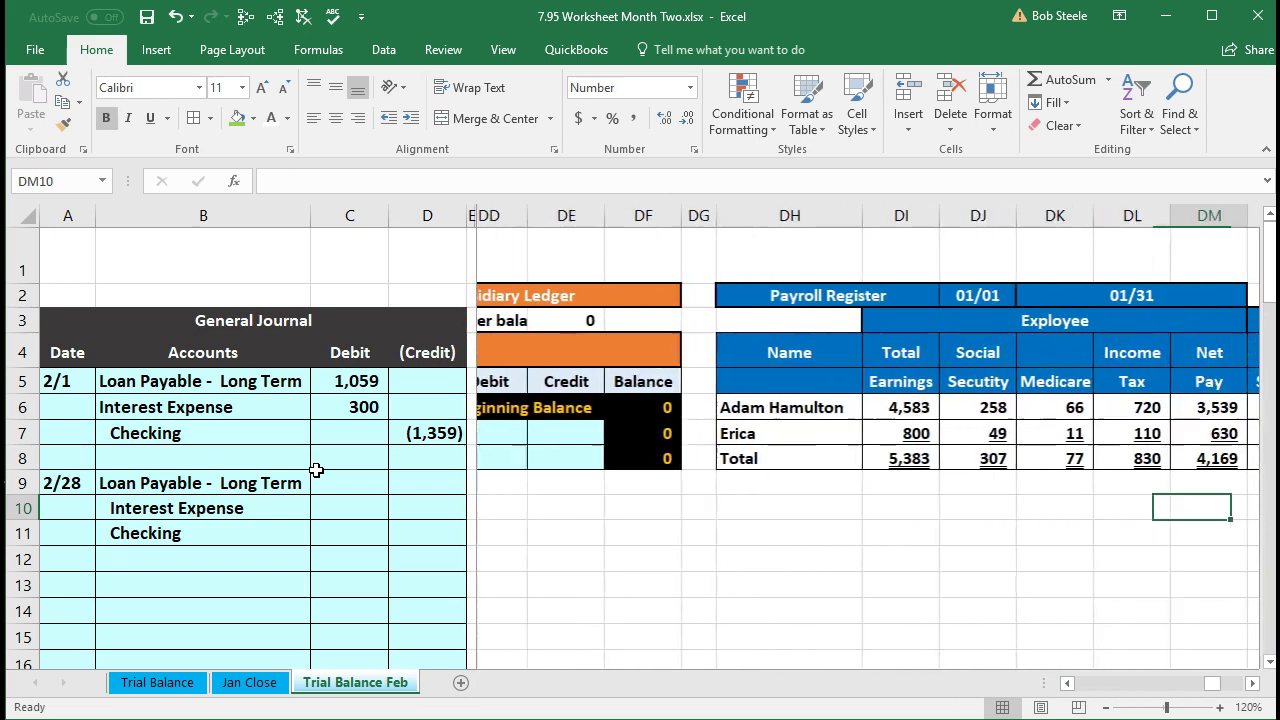
pyautogui.press('Right')
pyautogui.press('Right')
pyautogui.press('Right')
pyautogui.press('Right')
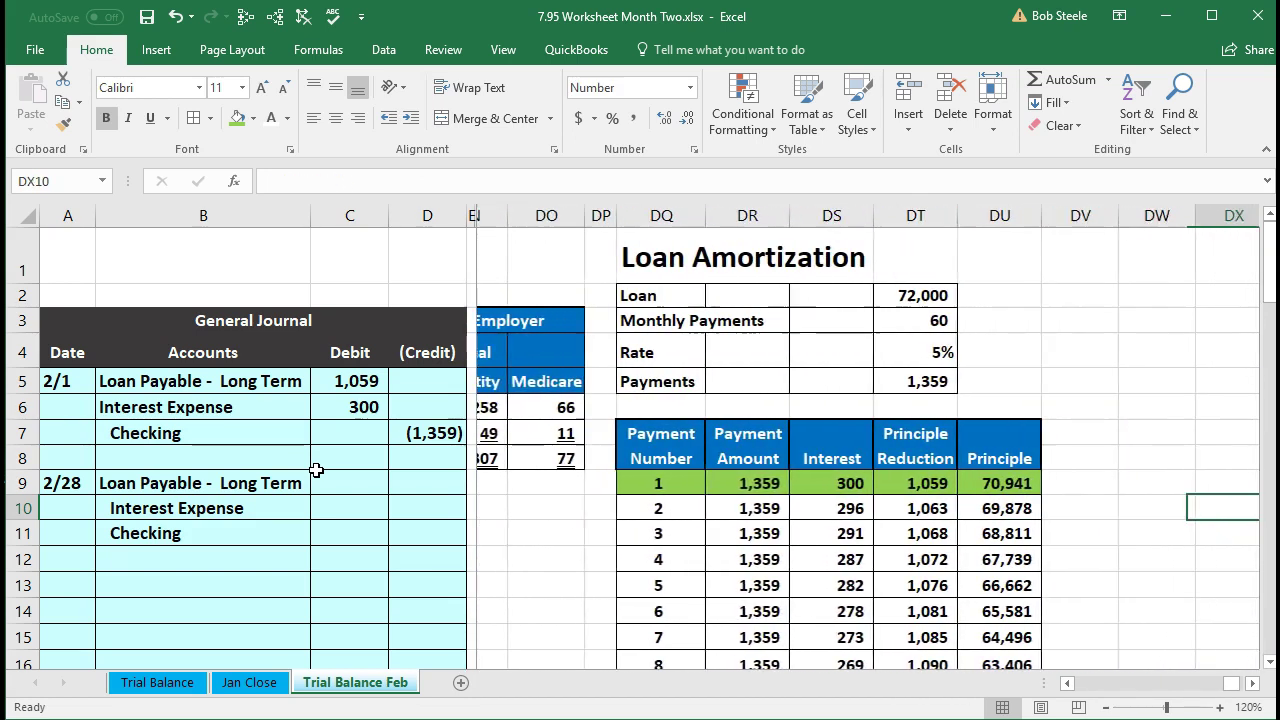
pyautogui.moveTo(549, 505); pyautogui.dragTo(866, 508)
pyautogui.rightClick(866, 508)
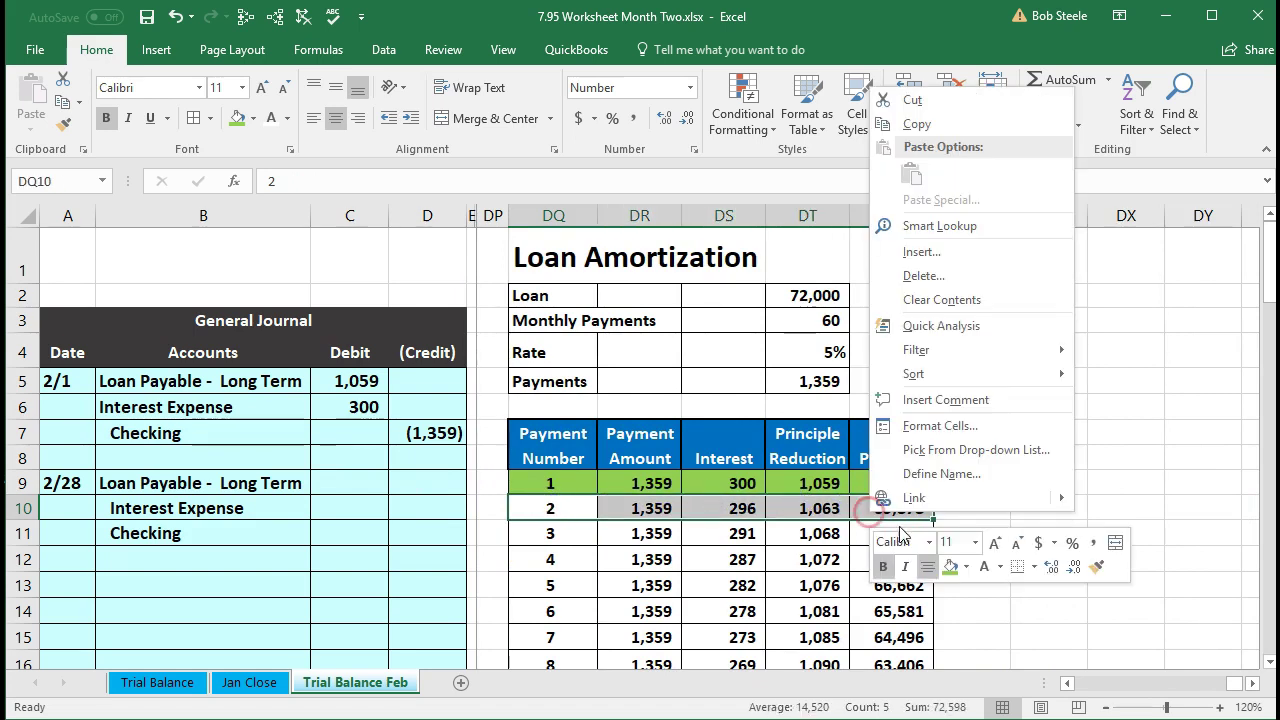
pyautogui.click(965, 567)
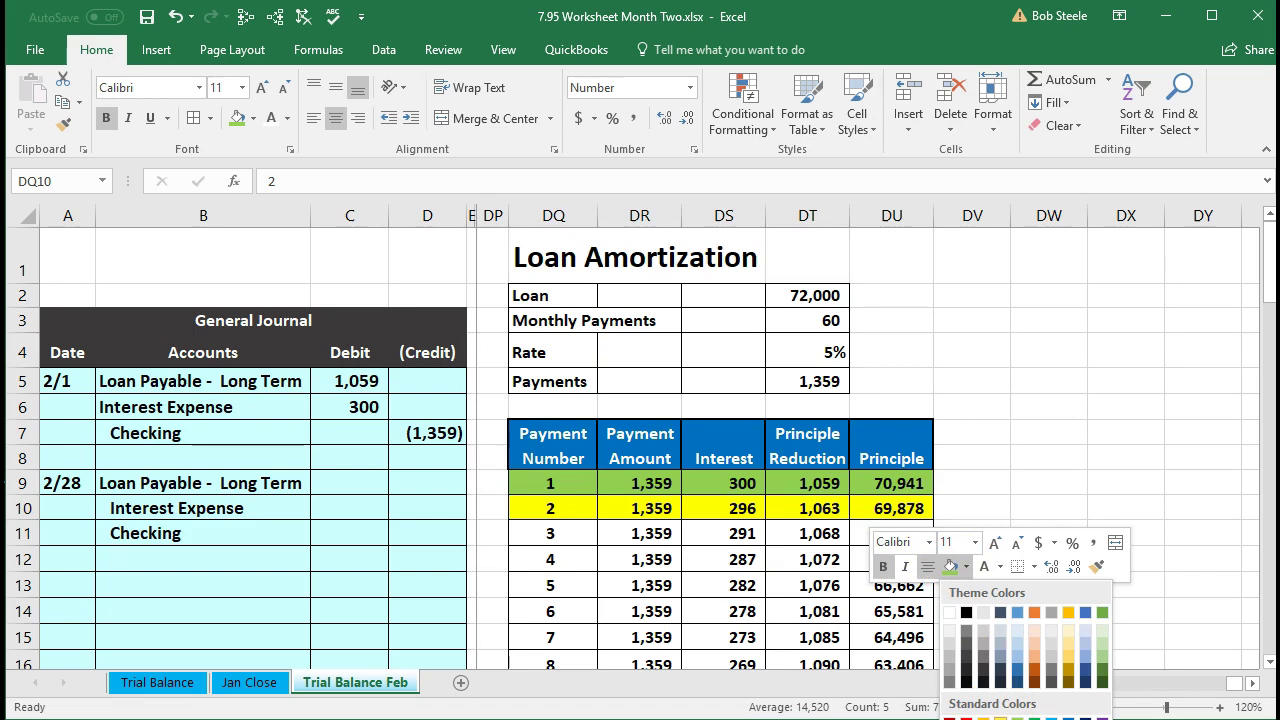
pyautogui.click(1068, 612)
pyautogui.click(708, 550)
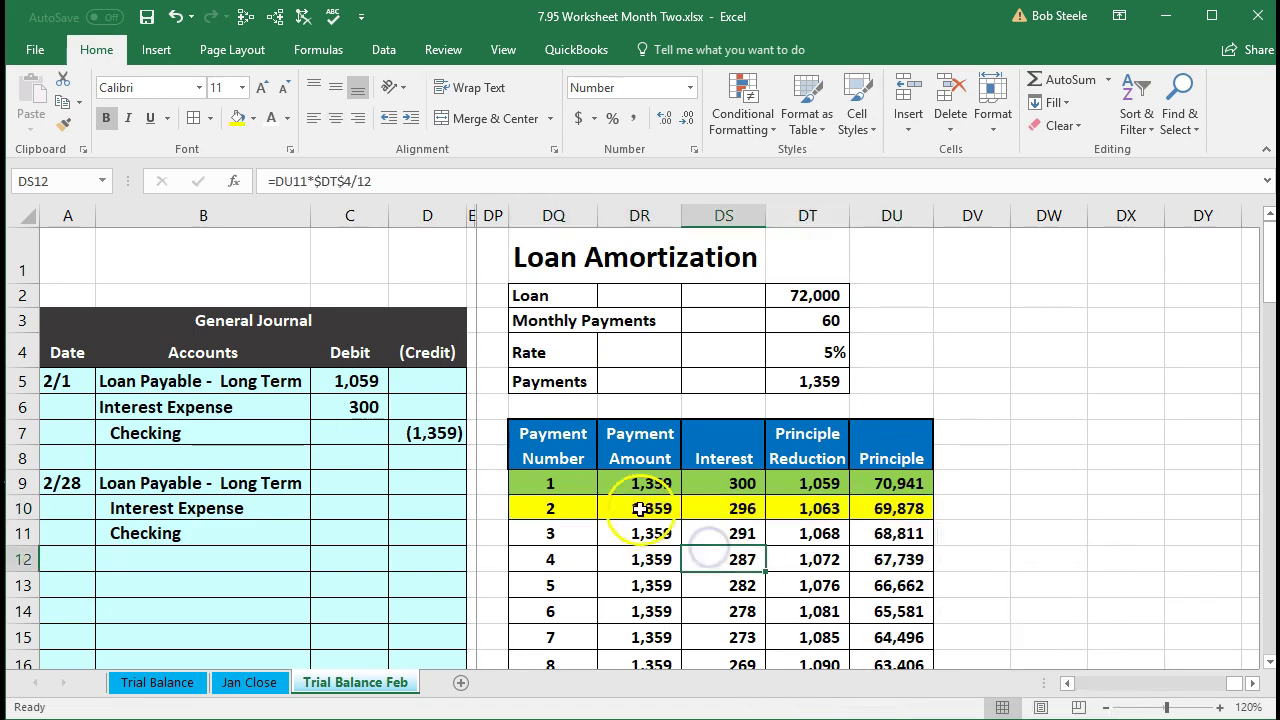
# Step: Enter the 2/28 Checking credit as -1359 in D11 from the amortization schedule
pyautogui.click(447, 532)
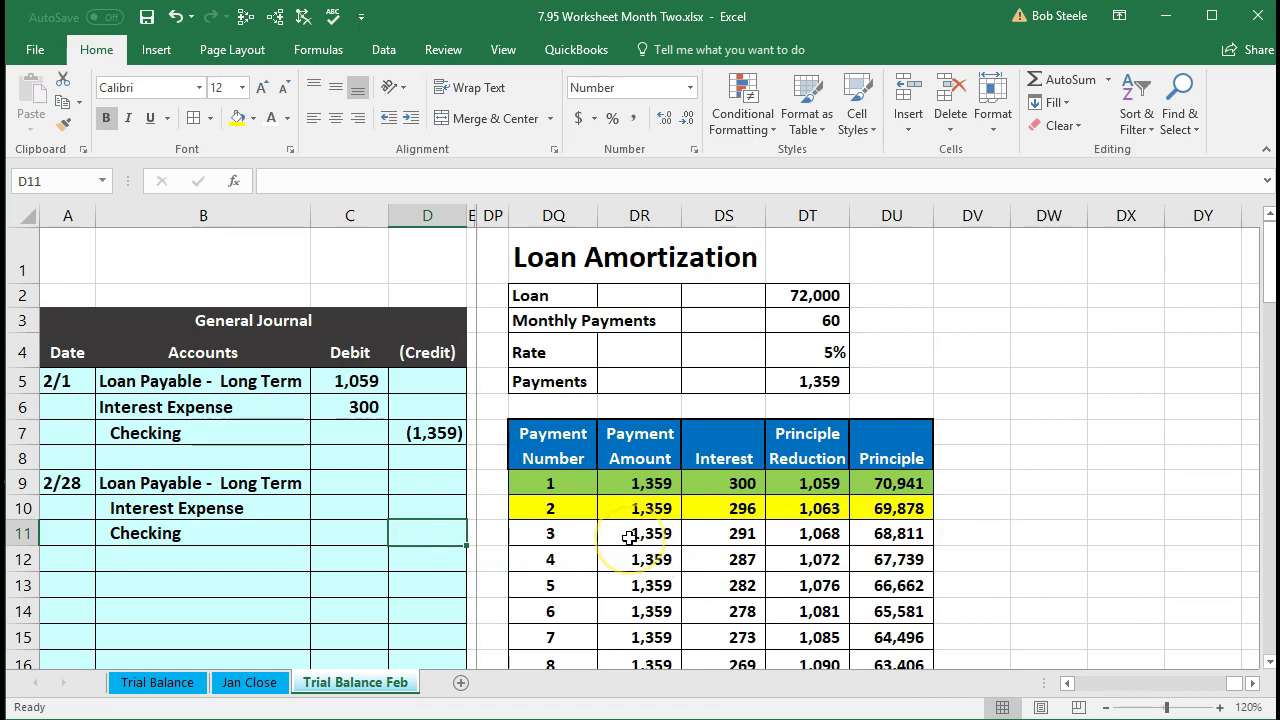
pyautogui.write('-1359')
pyautogui.press('Return')
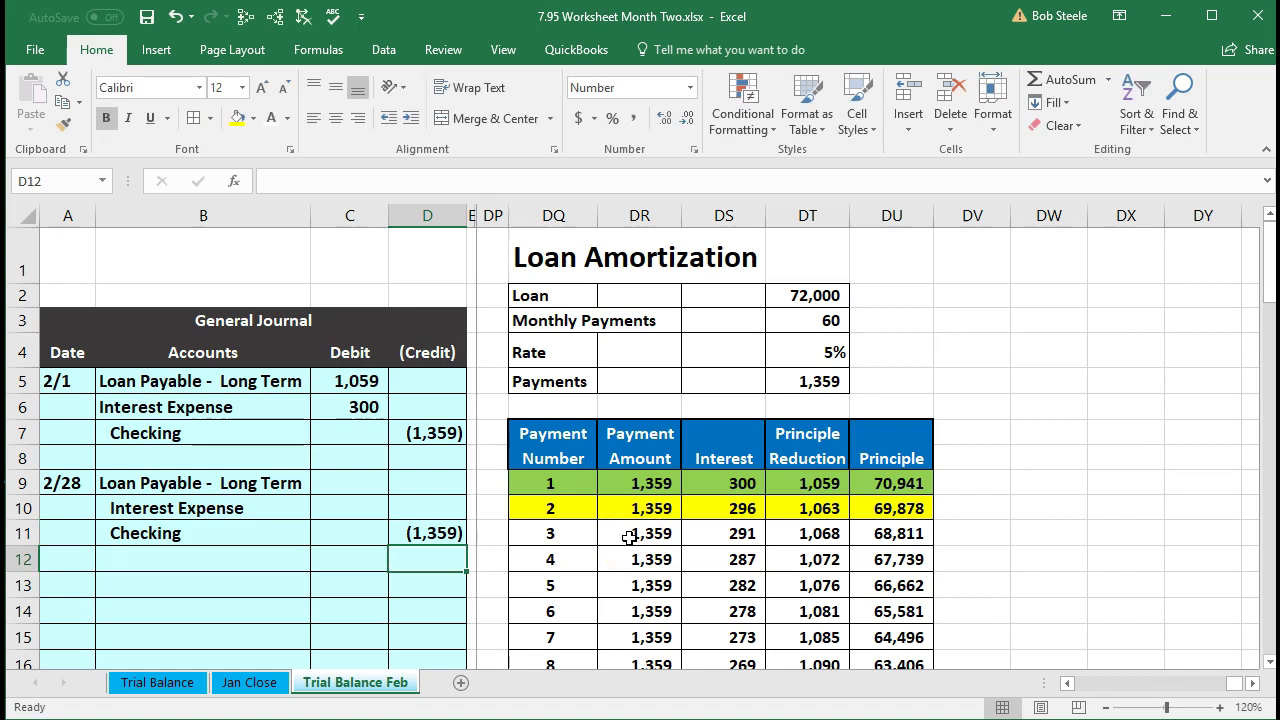
# Step: Enter the 2/28 debits from the amortization schedule: 1063 for Loan Payable - Long Term in C9 and 296 for Interest Expense in C10
pyautogui.press('Left')
pyautogui.press('Up')
pyautogui.press('Up')
pyautogui.press('Up')
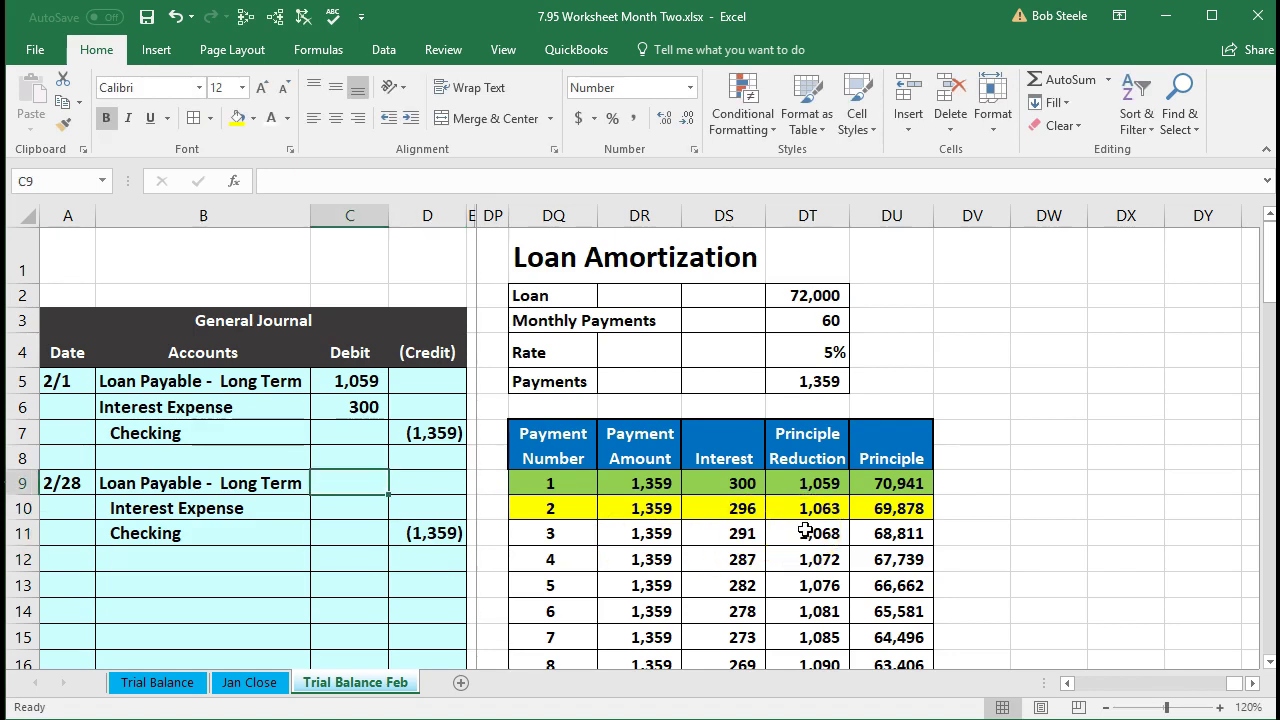
pyautogui.write('1063')
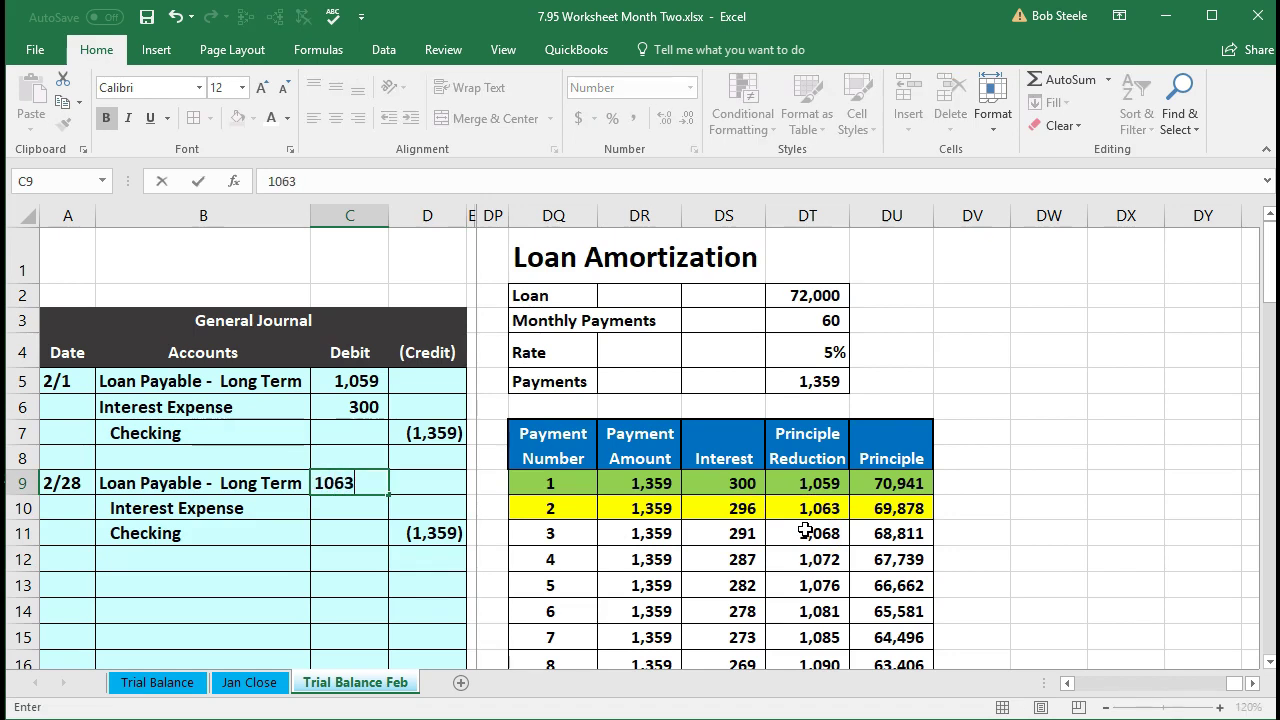
pyautogui.press('Return')
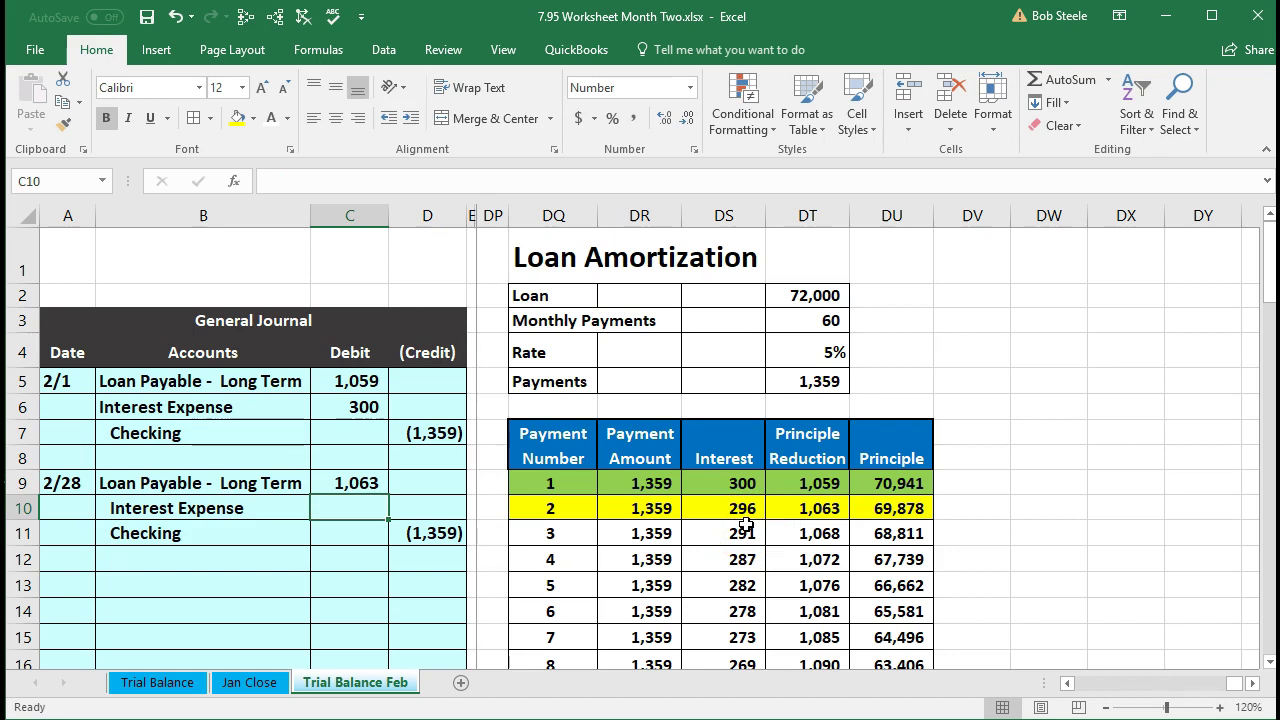
pyautogui.write('296')
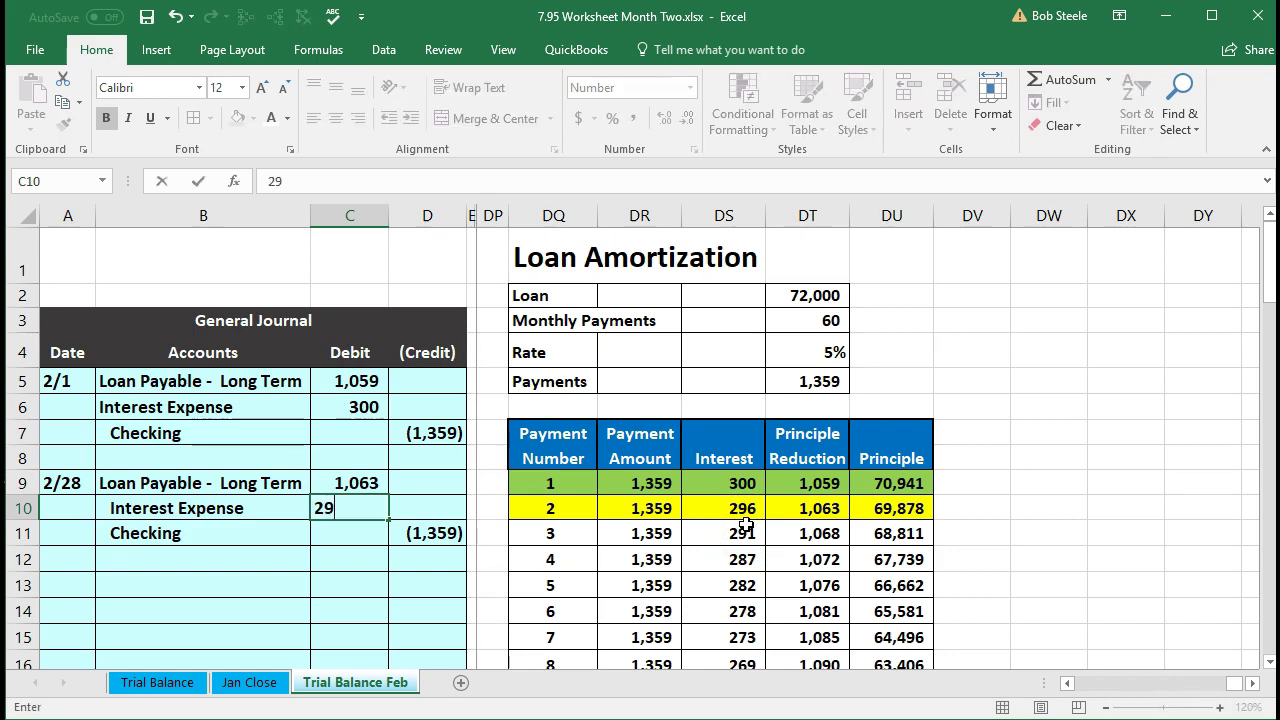
pyautogui.press('Return')
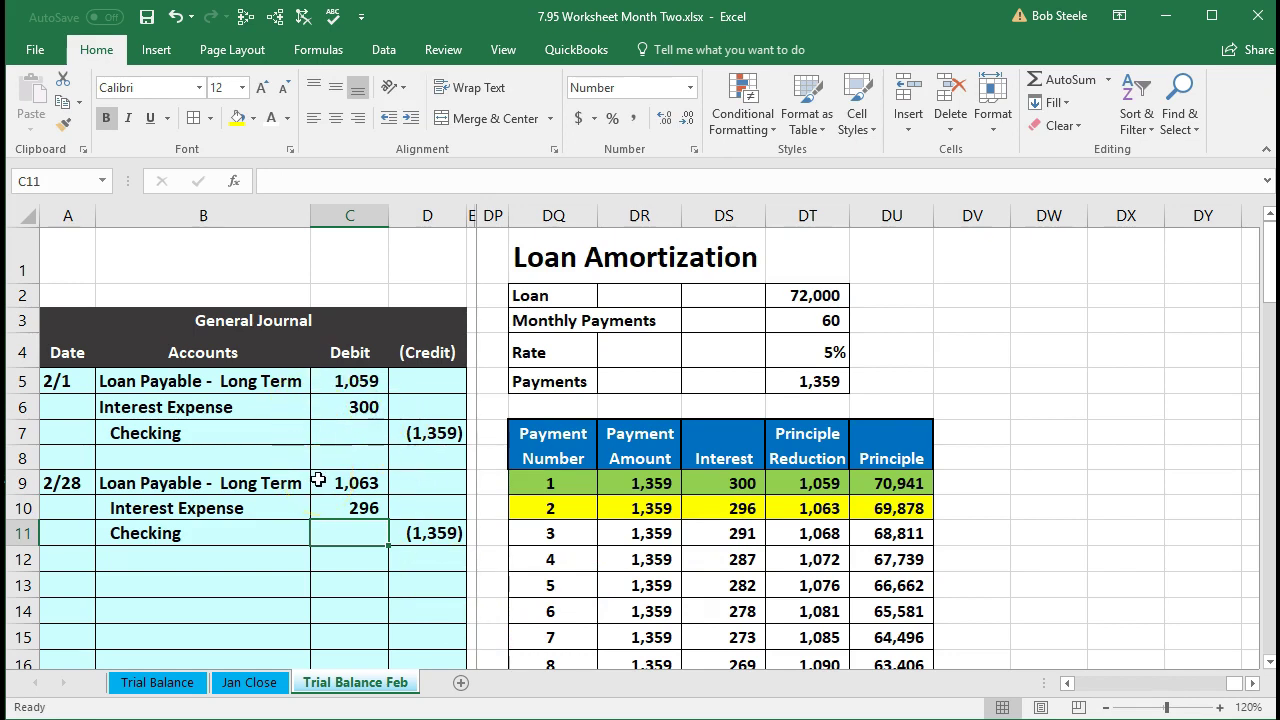
# Step: Return to the trial balance and review the 2/28 entry's Checking line in B11:D11
pyautogui.click(443, 560)
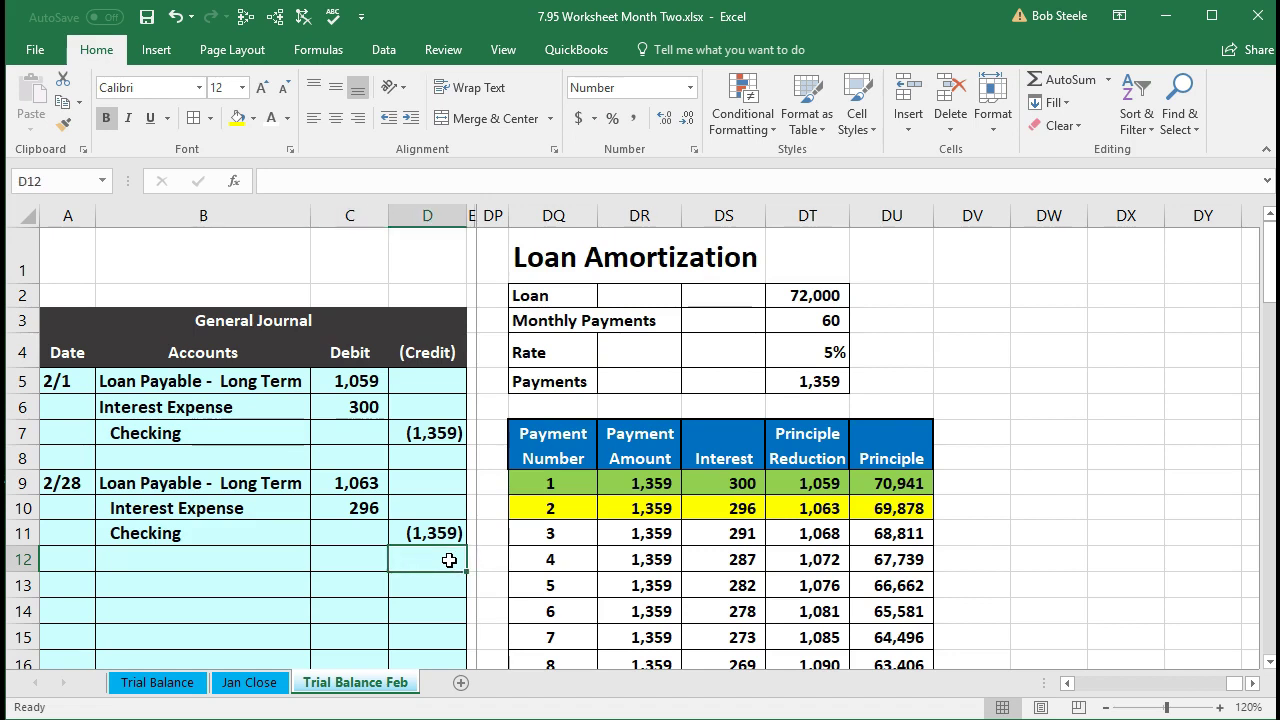
pyautogui.press('F6')
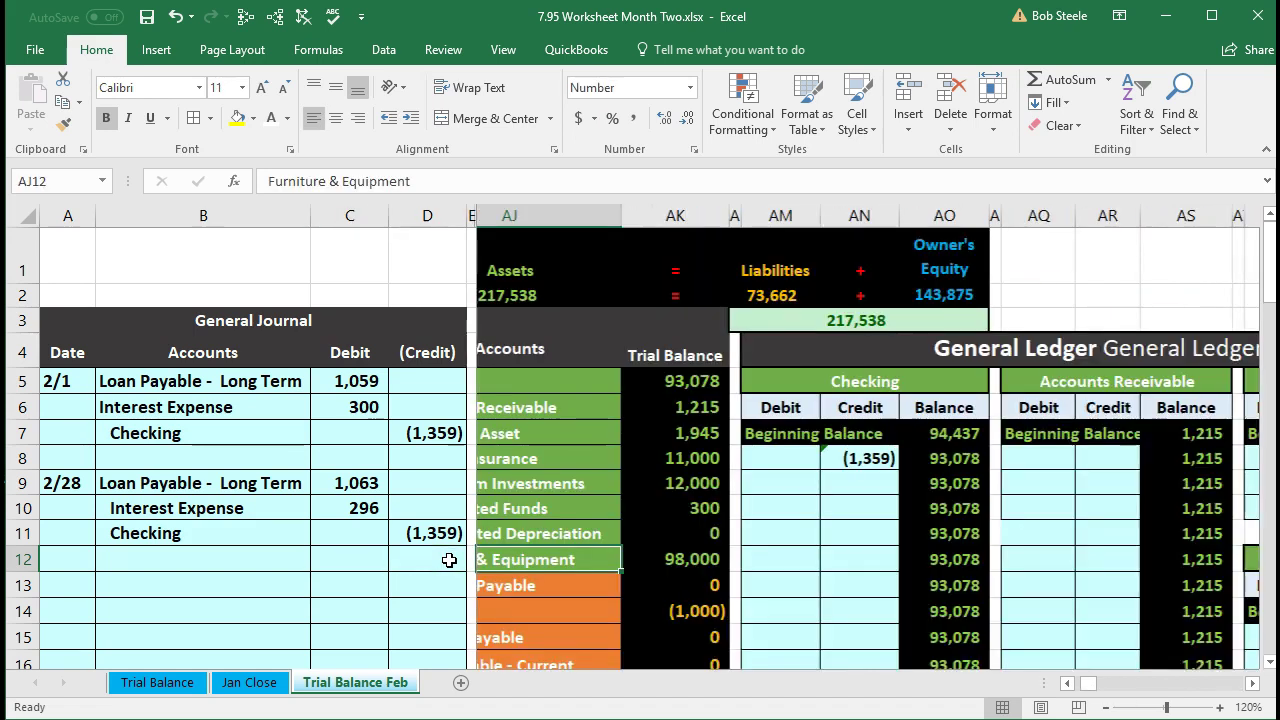
pyautogui.click(449, 560)
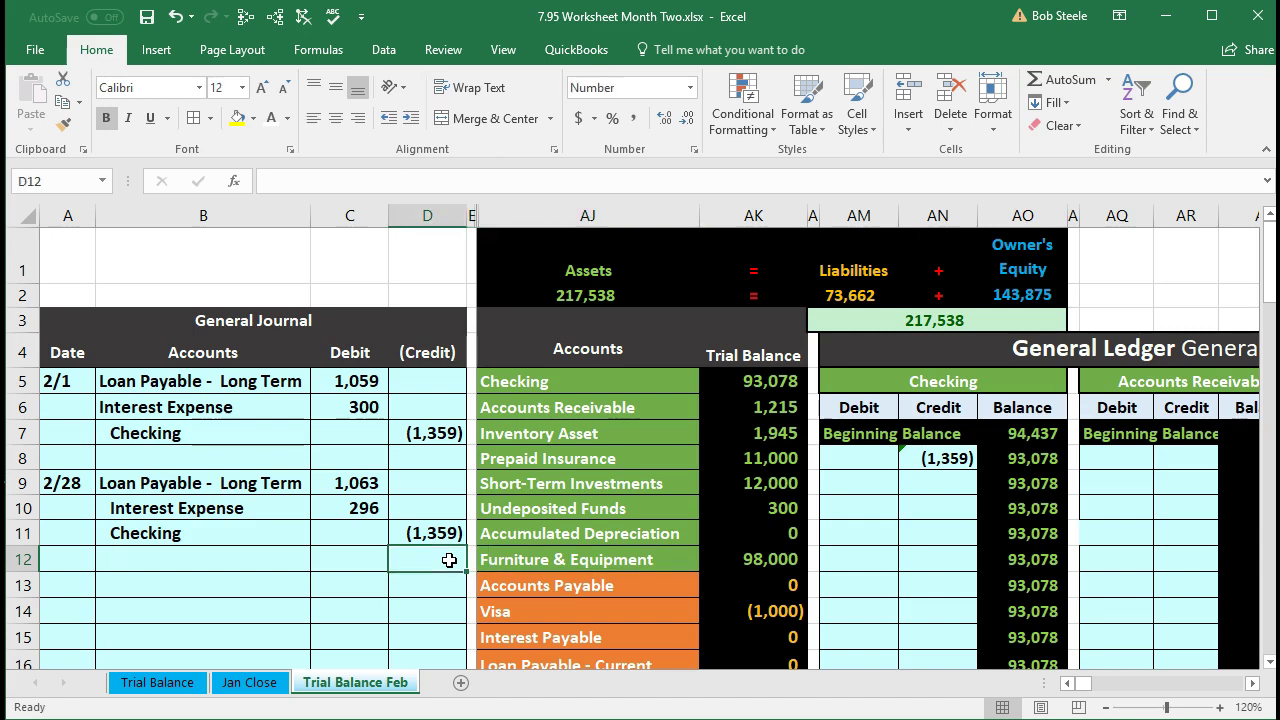
pyautogui.click(435, 560)
pyautogui.moveTo(295, 533); pyautogui.dragTo(418, 533)
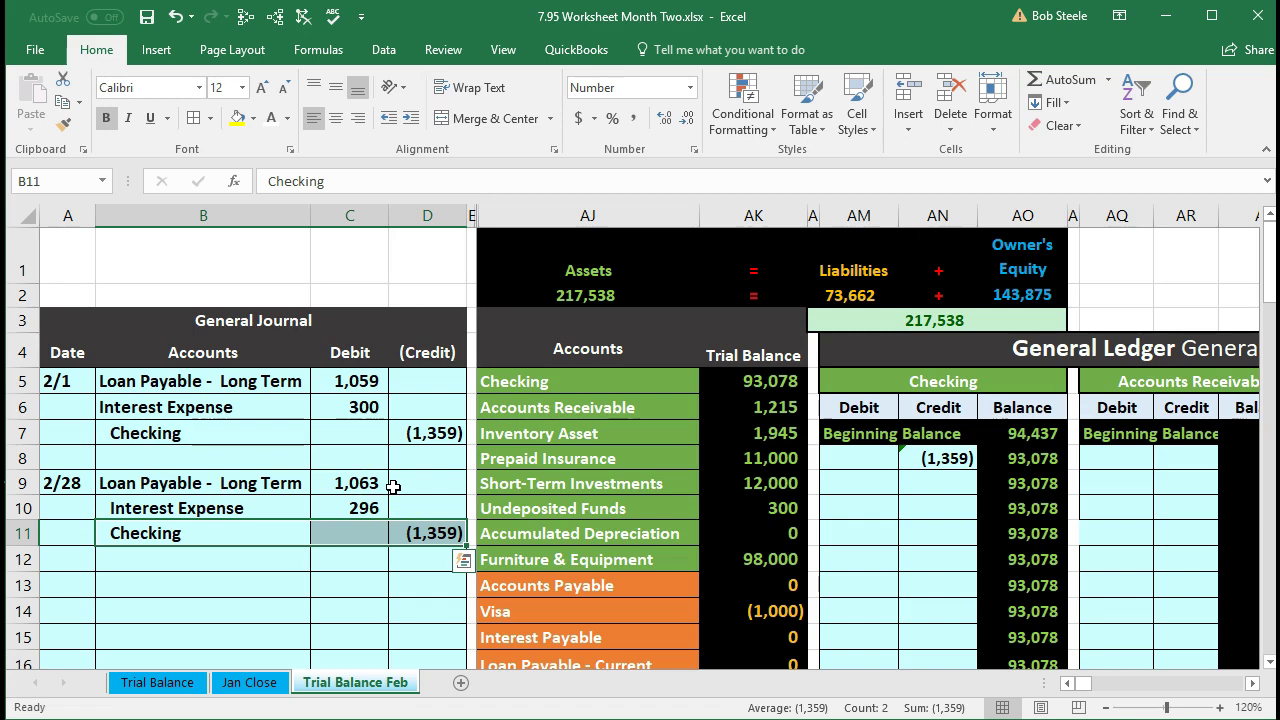
# Step: Review the 2/28 entry's debit lines in B9:C10 against the Checking credit in D11
pyautogui.moveTo(212, 482); pyautogui.dragTo(329, 479)
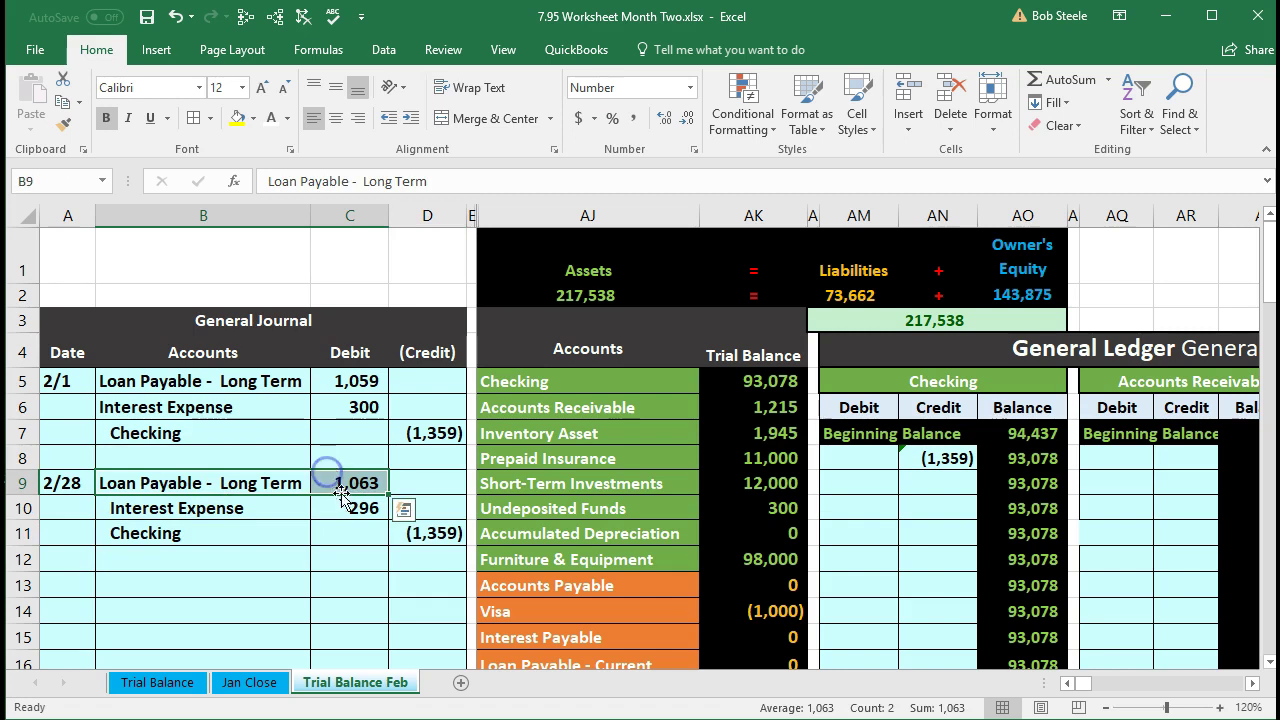
pyautogui.click(428, 530)
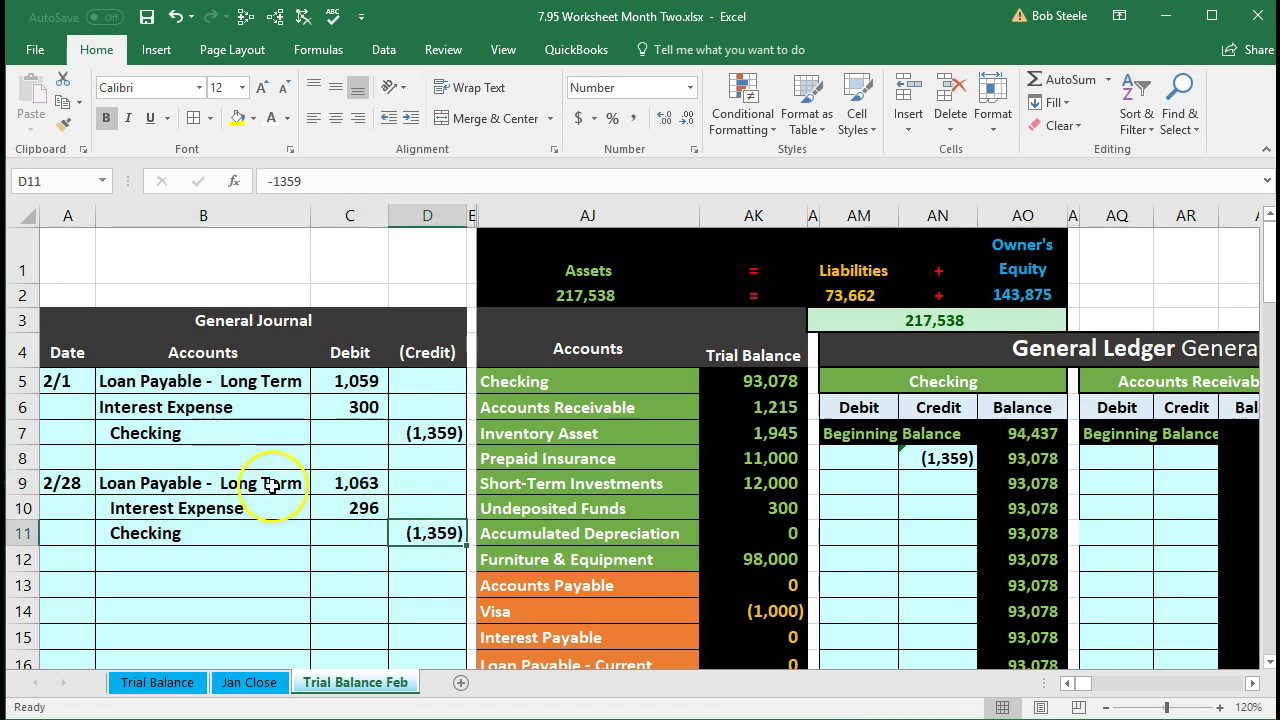
pyautogui.click(333, 490)
pyautogui.moveTo(333, 490); pyautogui.dragTo(334, 509)
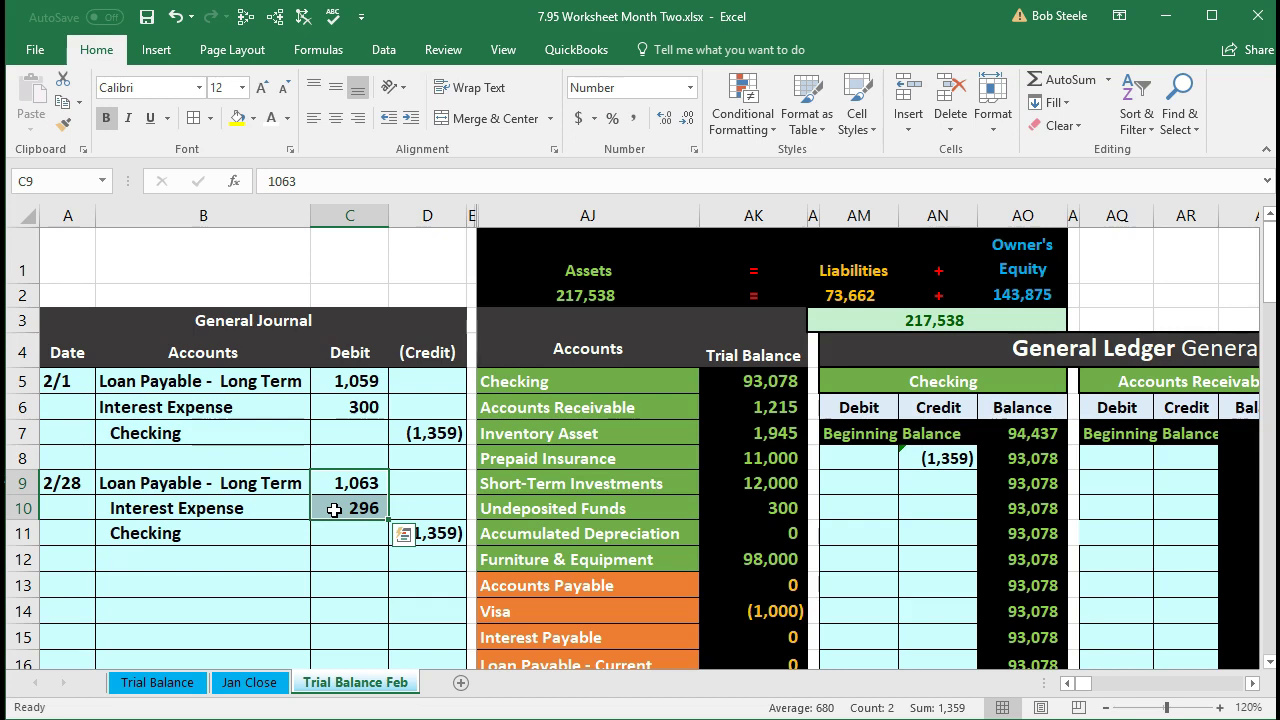
pyautogui.press('Left')
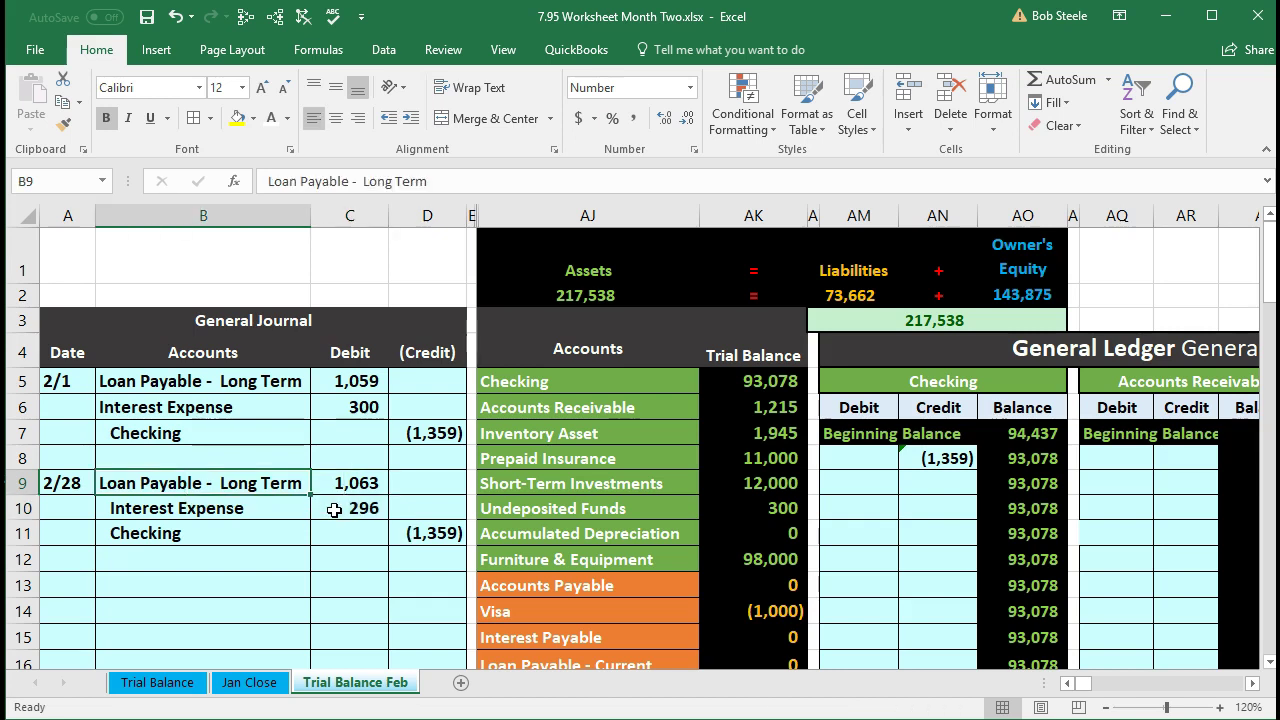
# Step: Post the 2/28 Loan Payable - Long Term debit to that account's General Ledger in BG9 with the formula =C9
pyautogui.moveTo(271, 486); pyautogui.dragTo(343, 480)
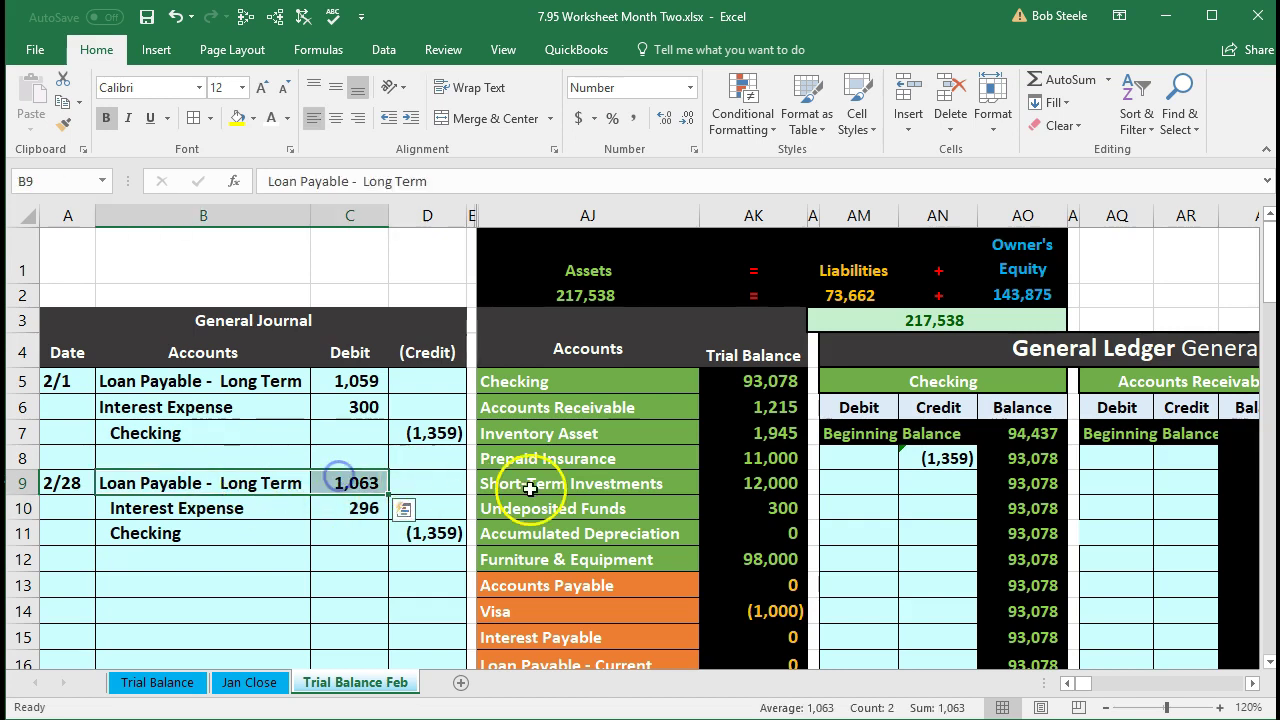
pyautogui.scroll(-2, 530, 488)
pyautogui.moveTo(555, 576); pyautogui.dragTo(757, 577)
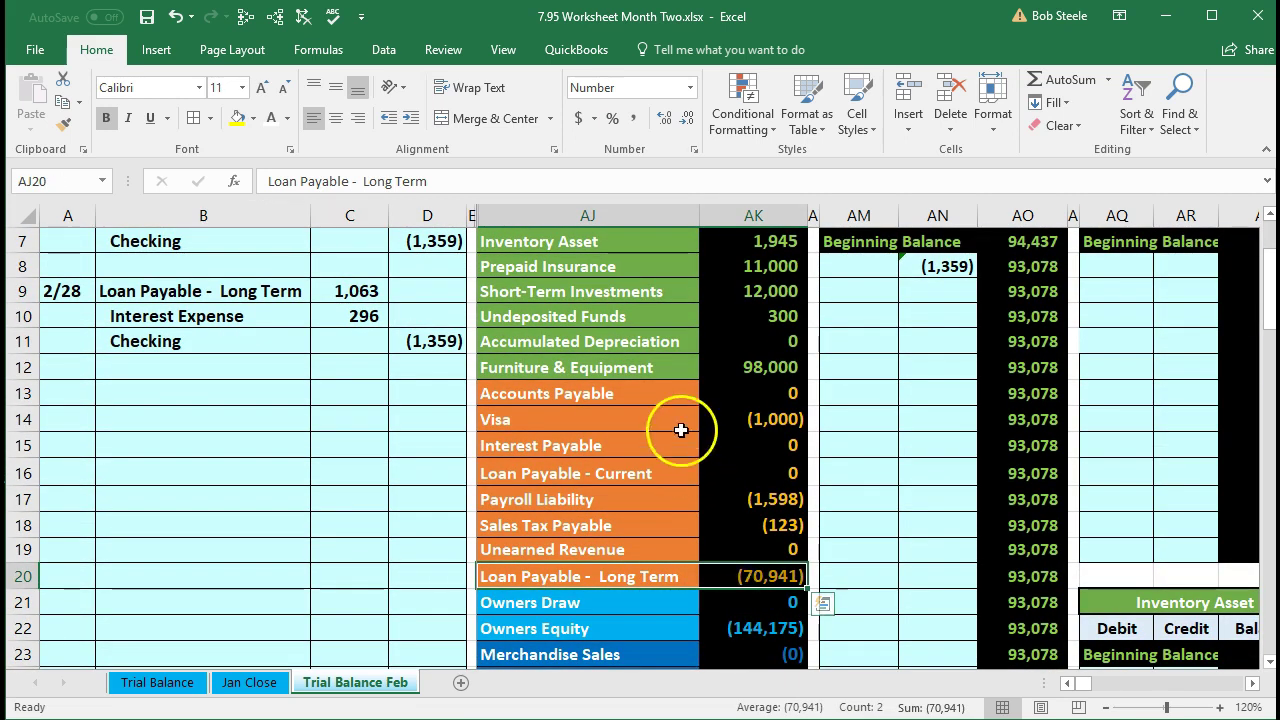
pyautogui.click(660, 341)
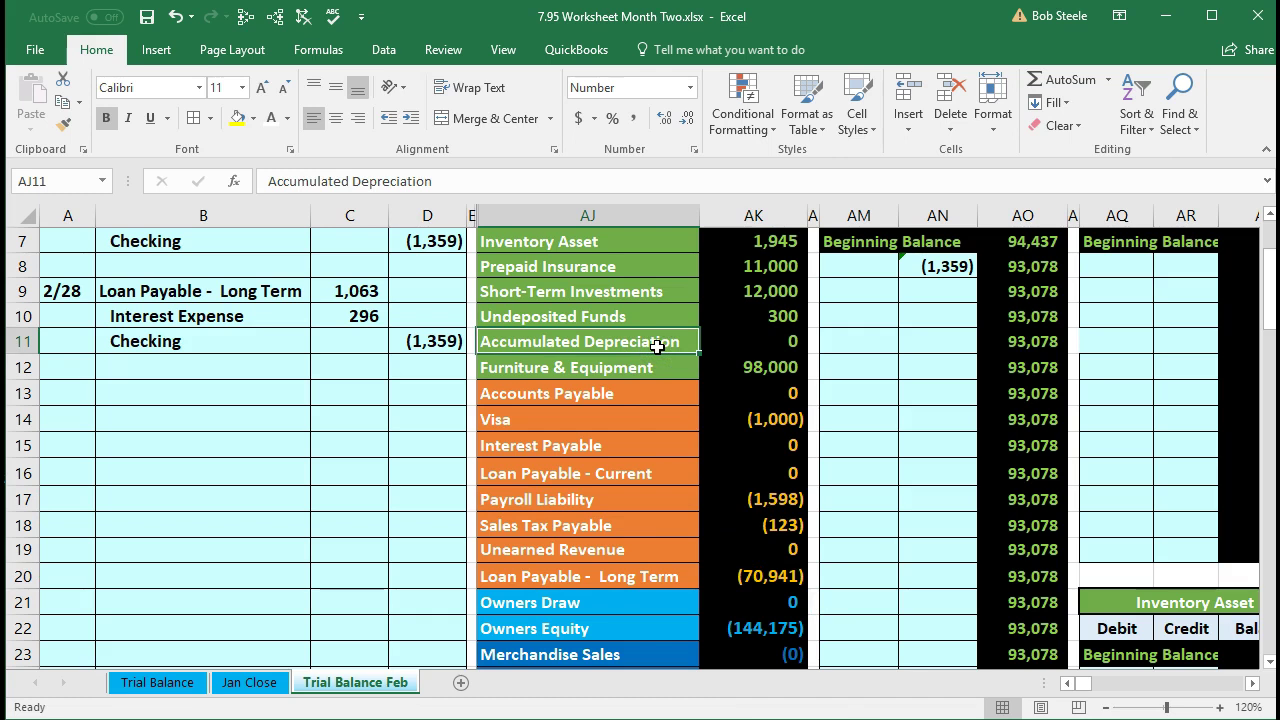
pyautogui.press('Right')
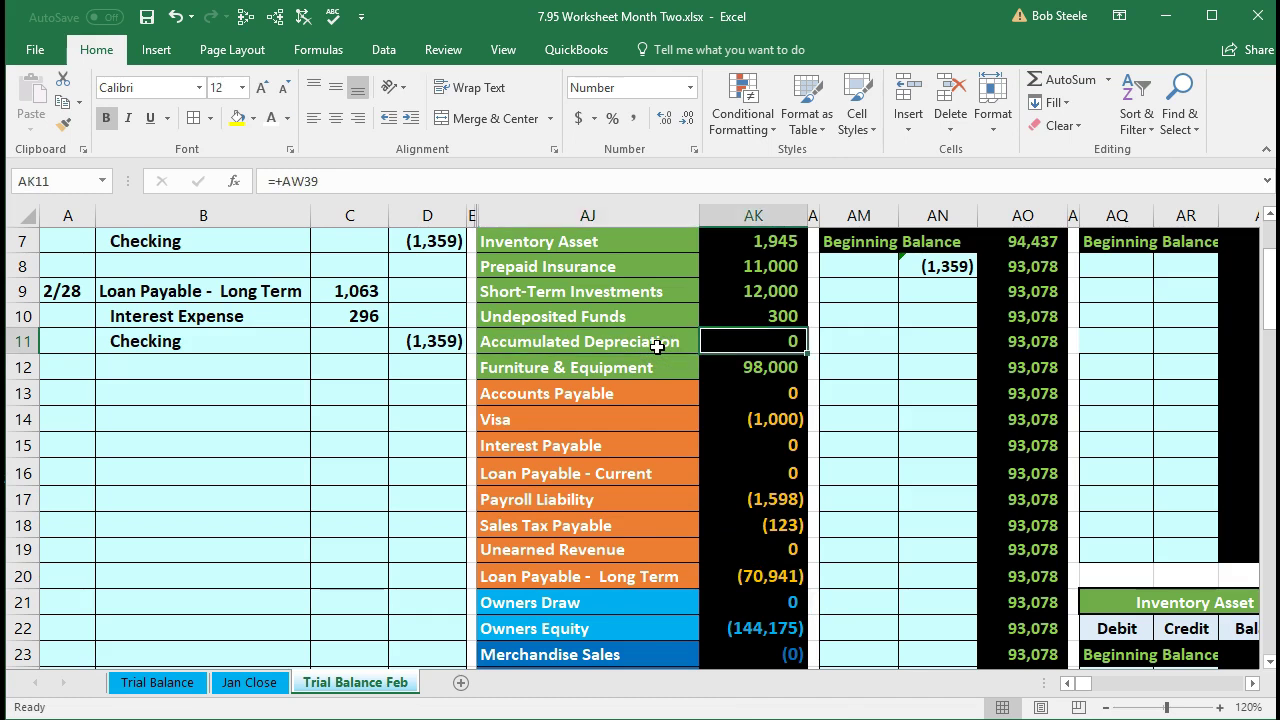
pyautogui.press('Right')
pyautogui.press('Right')
pyautogui.press('Right')
pyautogui.press('Right')
pyautogui.press('Right')
pyautogui.press('Right')
pyautogui.press('Right')
pyautogui.press('Right')
pyautogui.press('Right')
pyautogui.press('Right')
pyautogui.press('Right')
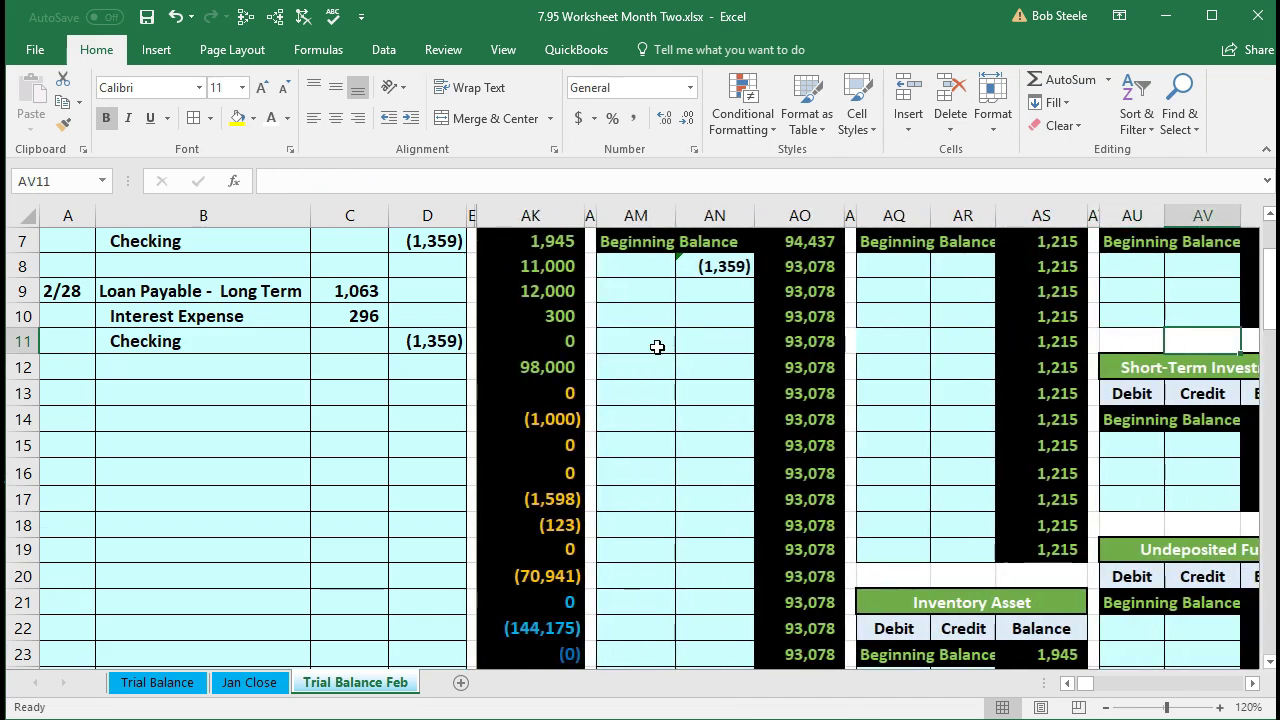
pyautogui.press('Right')
pyautogui.press('Right')
pyautogui.press('Right')
pyautogui.press('Right')
pyautogui.press('Right')
pyautogui.press('Right')
pyautogui.press('Right')
pyautogui.press('Right')
pyautogui.press('Right')
pyautogui.press('Right')
pyautogui.press('Right')
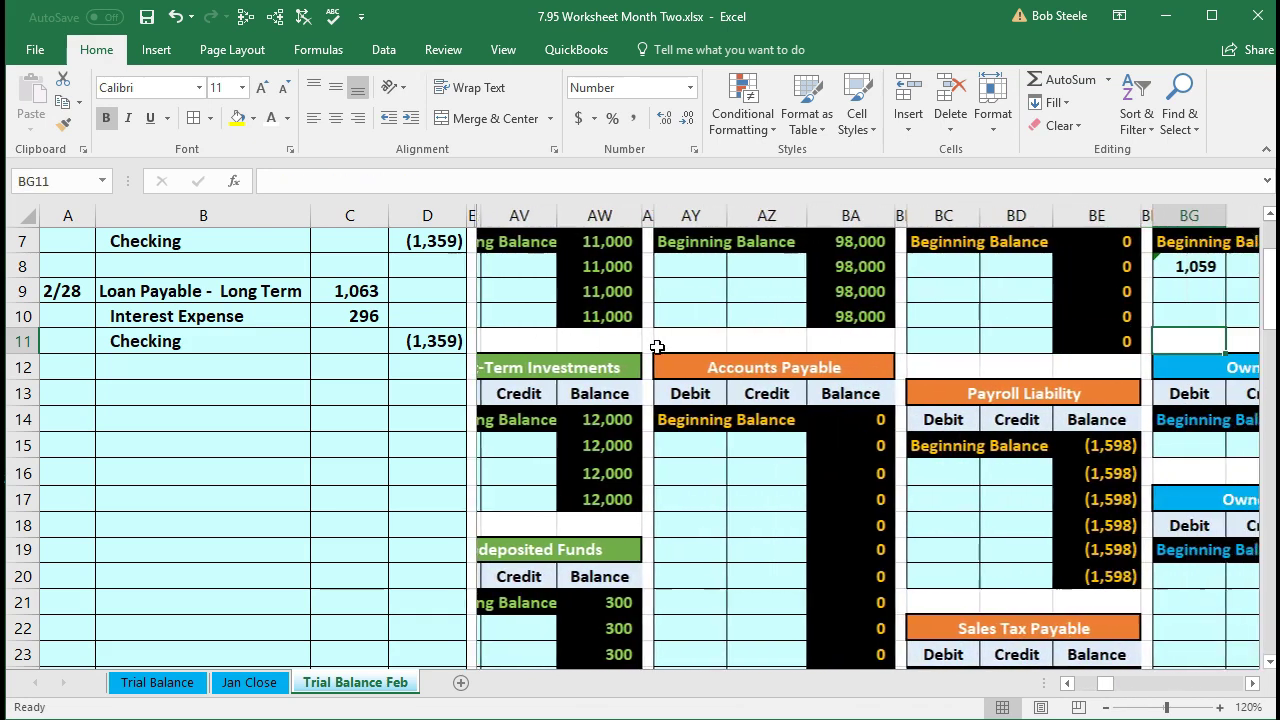
pyautogui.press('Right')
pyautogui.press('Right')
pyautogui.press('Right')
pyautogui.press('Right')
pyautogui.press('Right')
pyautogui.press('Right')
pyautogui.press('Right')
pyautogui.press('Right')
pyautogui.press('Right')
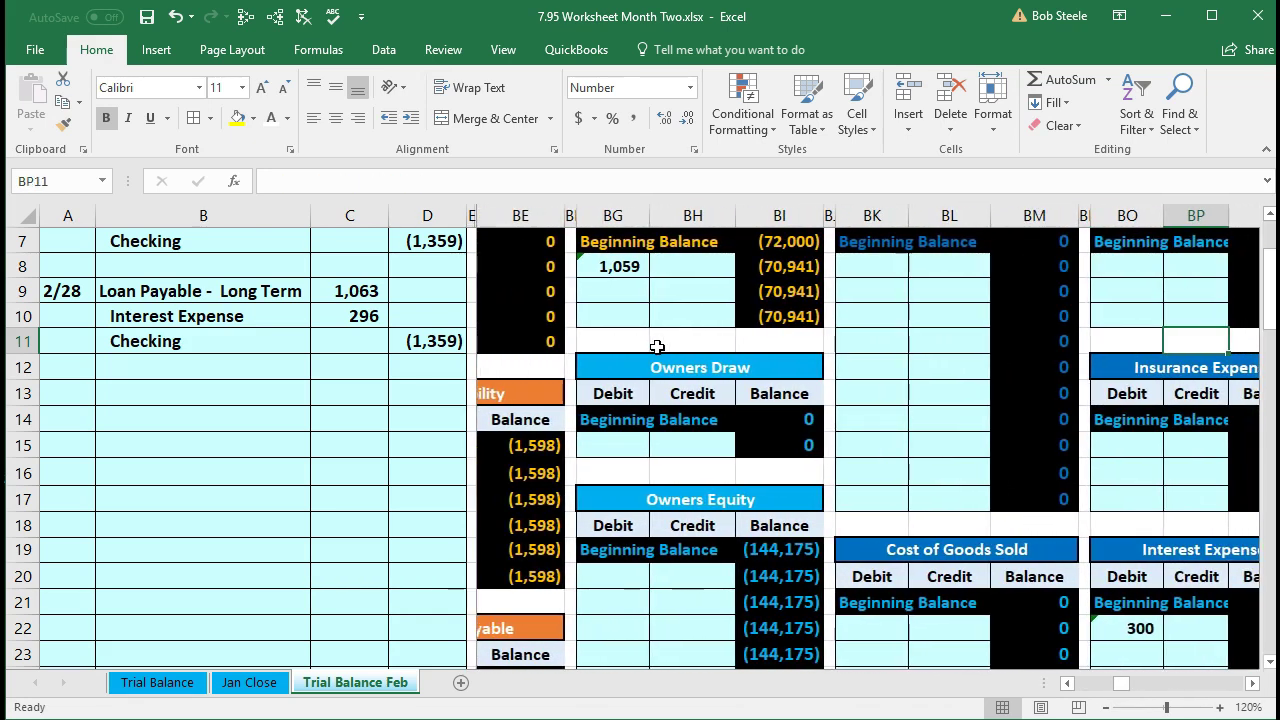
pyautogui.press('Right')
pyautogui.scroll(1, 657, 346)
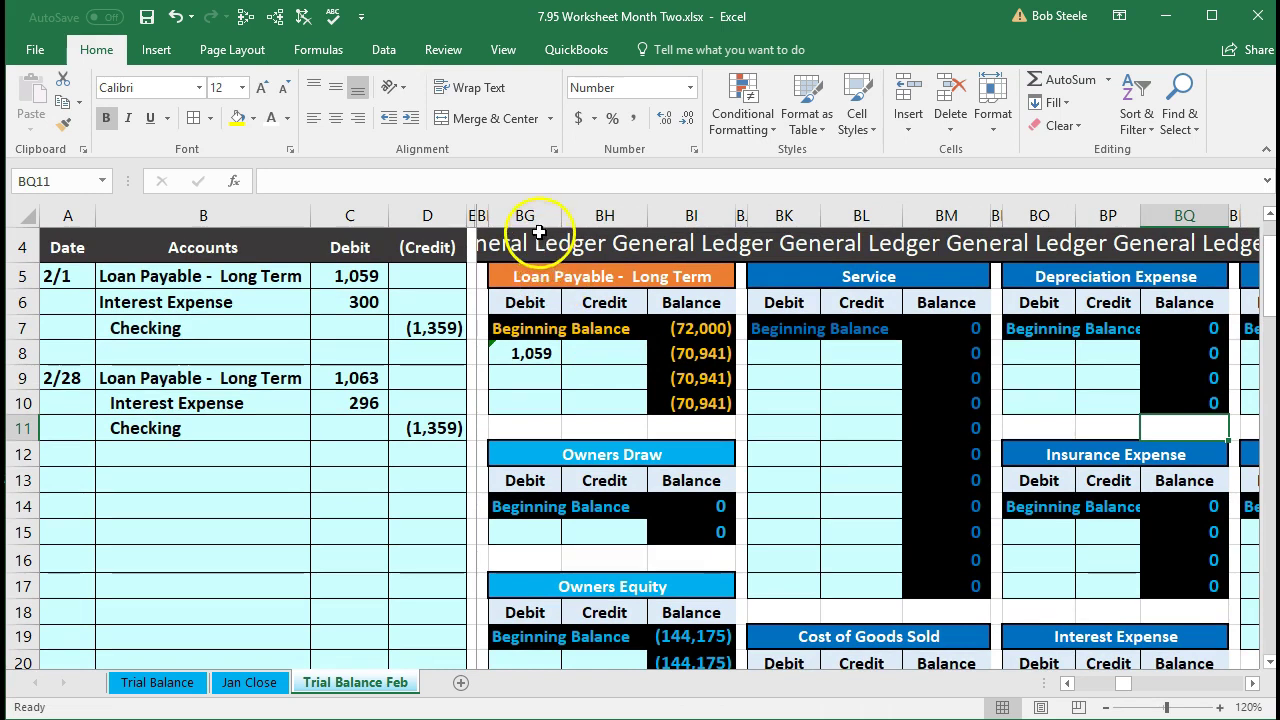
pyautogui.click(543, 375)
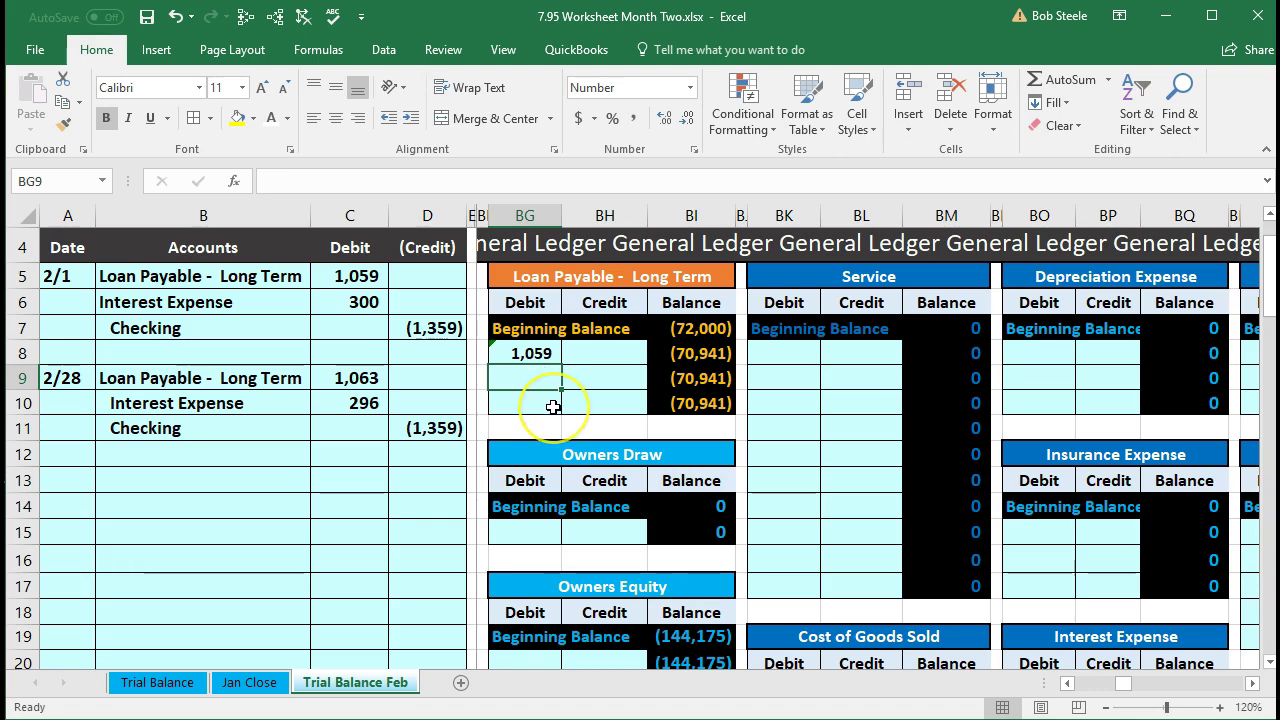
pyautogui.write('=')
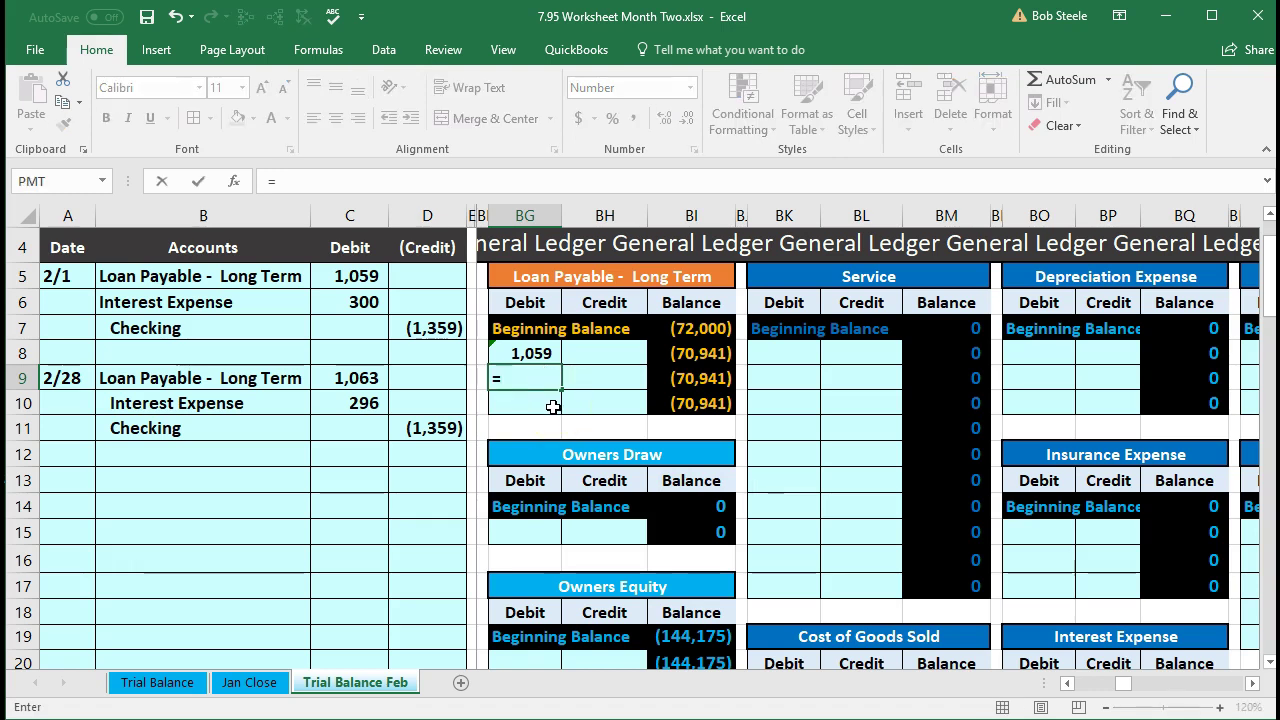
pyautogui.click(365, 378)
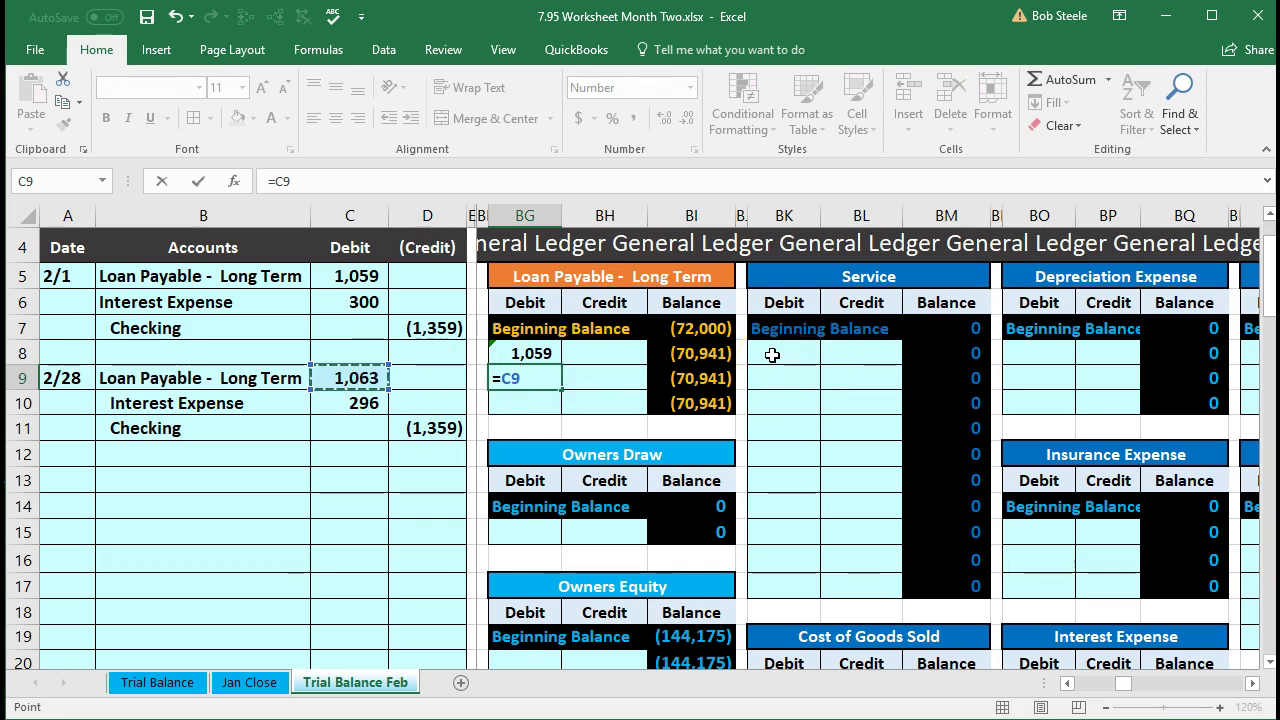
pyautogui.press('Return')
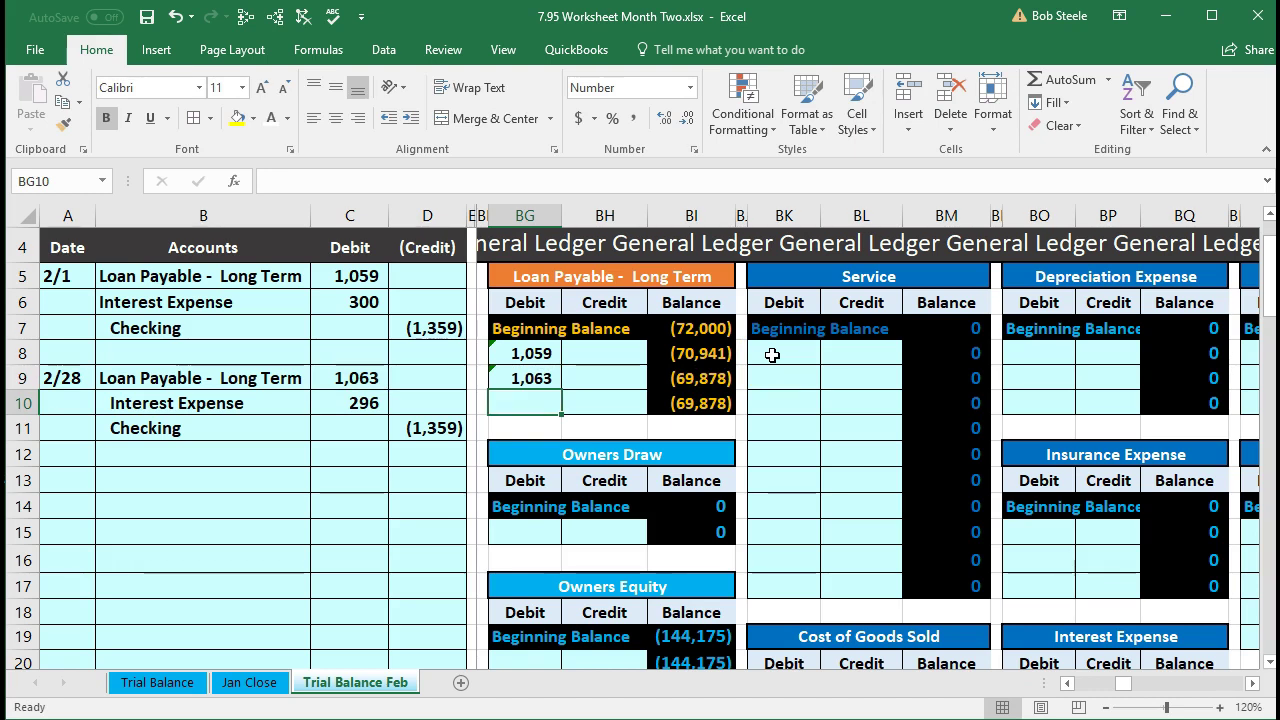
# Step: Return to the trial balance and check the Loan Payable - Long Term balance in AK20
pyautogui.press('Left')
pyautogui.press('Left')
pyautogui.press('Left')
pyautogui.press('Left')
pyautogui.press('Left')
pyautogui.press('Left')
pyautogui.press('Left')
pyautogui.press('Left')
pyautogui.press('Left')
pyautogui.press('Left')
pyautogui.press('Left')
pyautogui.press('Left')
pyautogui.press('Left')
pyautogui.press('Left')
pyautogui.press('Left')
pyautogui.press('Left')
pyautogui.press('Left')
pyautogui.press('Left')
pyautogui.press('Left')
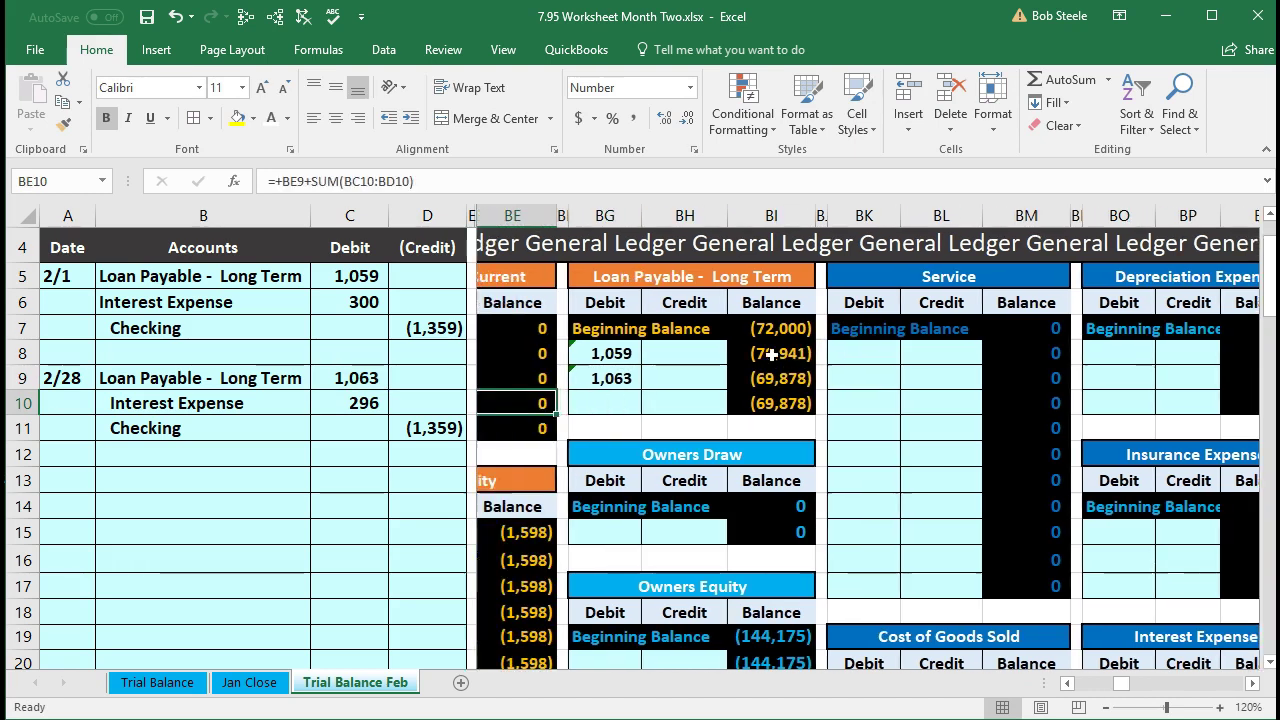
pyautogui.press('Left')
pyautogui.press('Left')
pyautogui.press('Left')
pyautogui.press('Left')
pyautogui.press('Left')
pyautogui.press('Left')
pyautogui.press('Left')
pyautogui.press('Left')
pyautogui.press('Left')
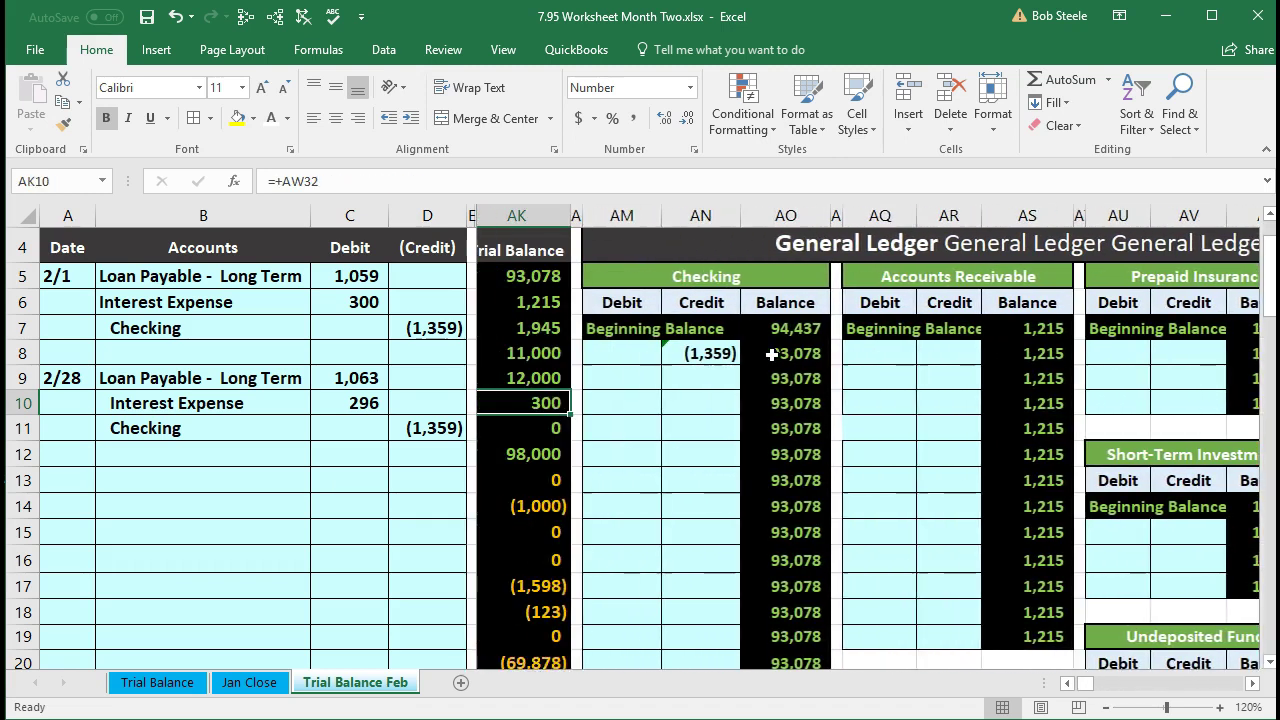
pyautogui.scroll(-1, 771, 354)
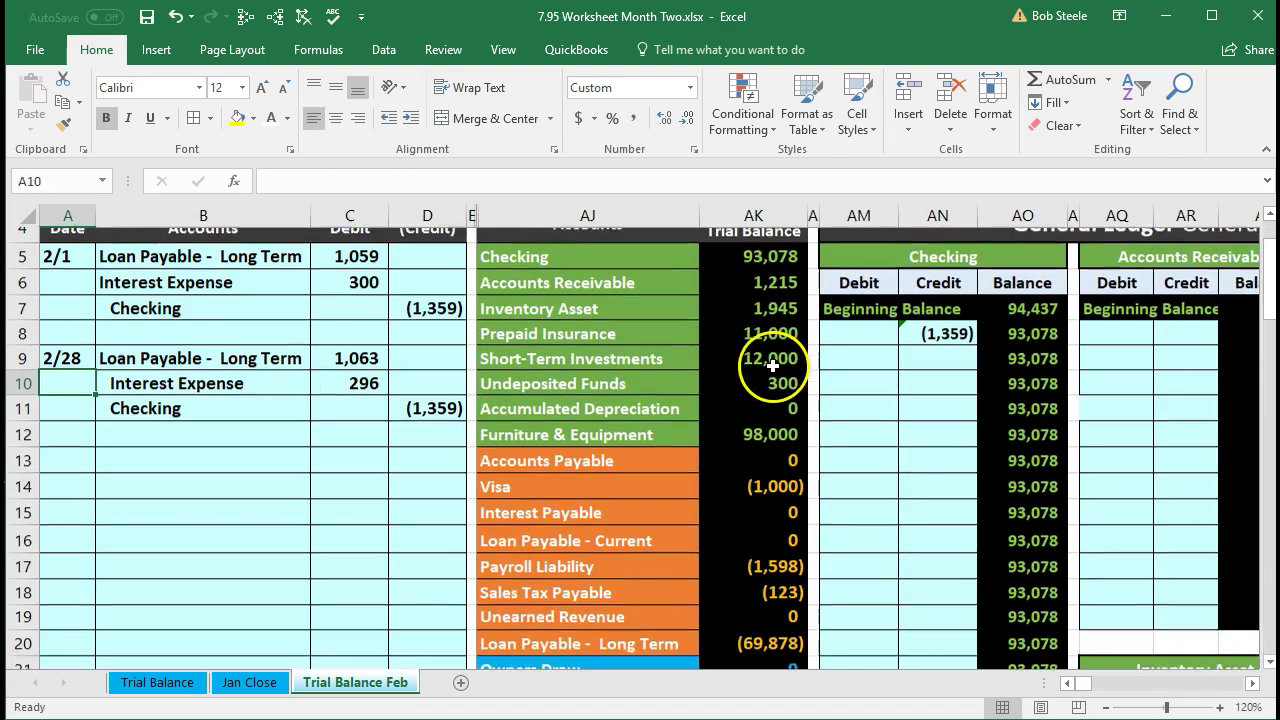
pyautogui.click(761, 592)
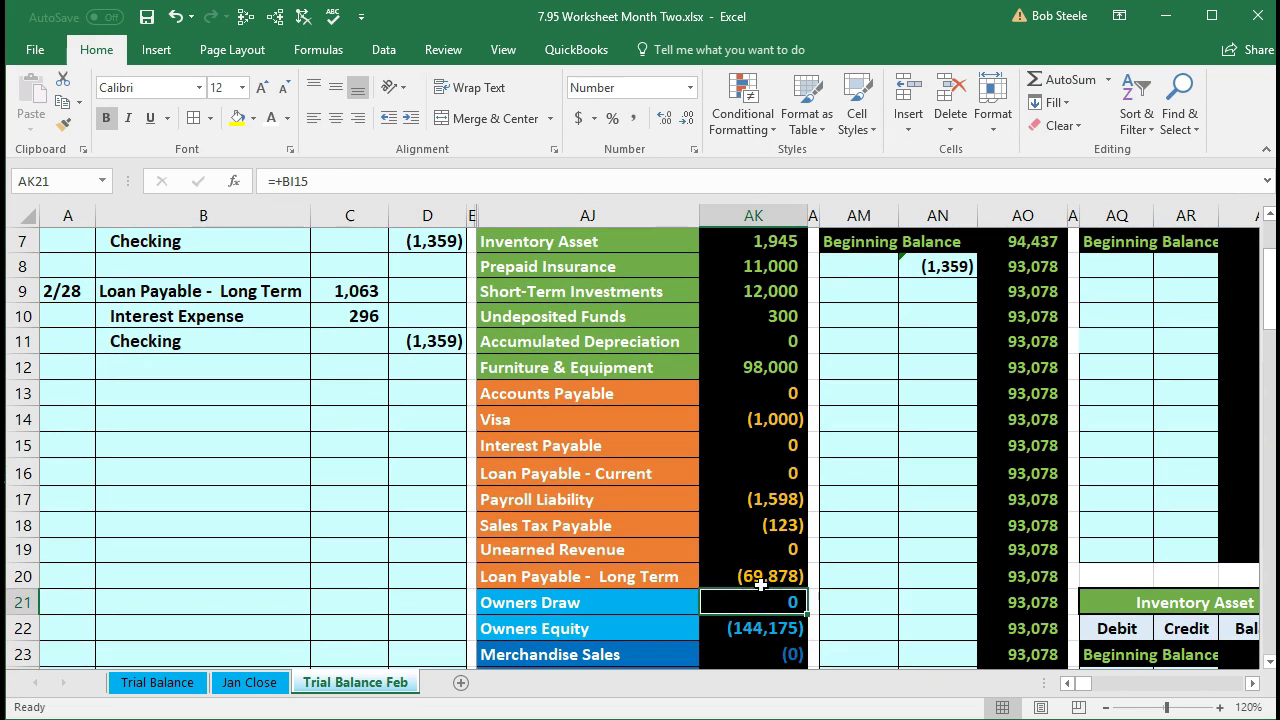
pyautogui.click(761, 582)
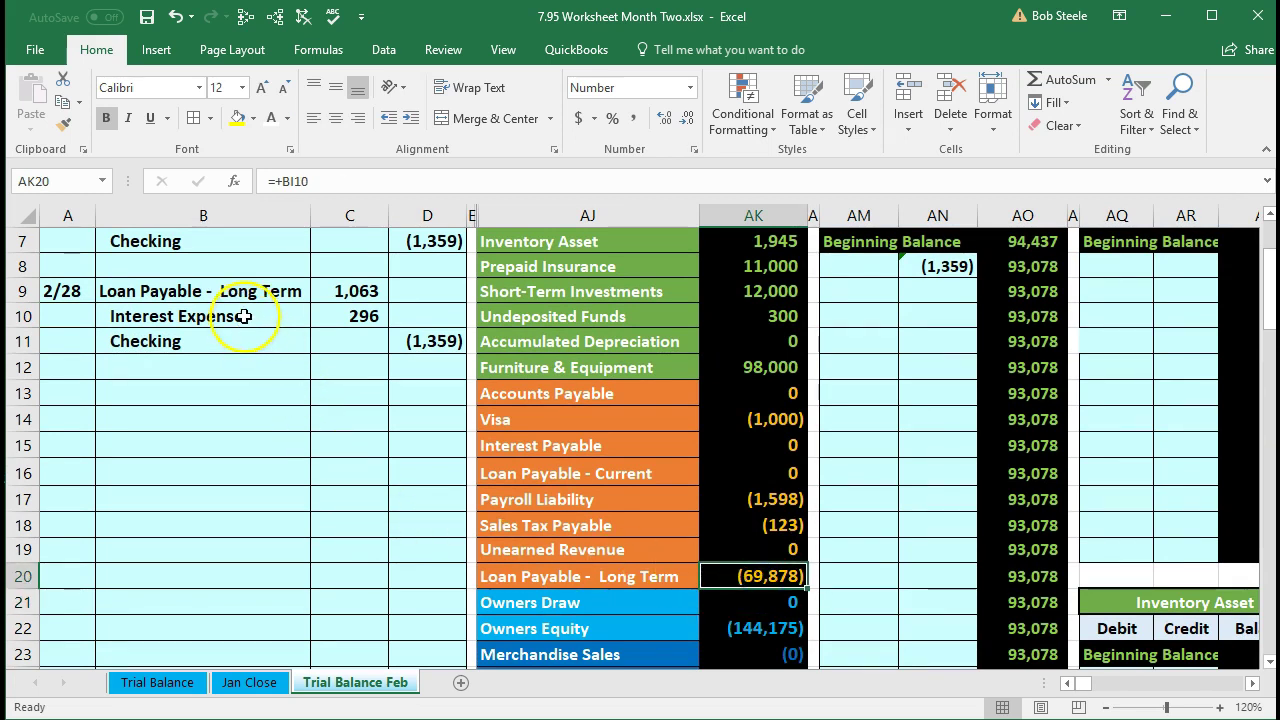
# Step: Post the 2/28 Interest Expense debit to that account's General Ledger in BO23 with the formula =C10
pyautogui.moveTo(229, 316); pyautogui.dragTo(366, 320)
pyautogui.scroll(-4, 457, 466)
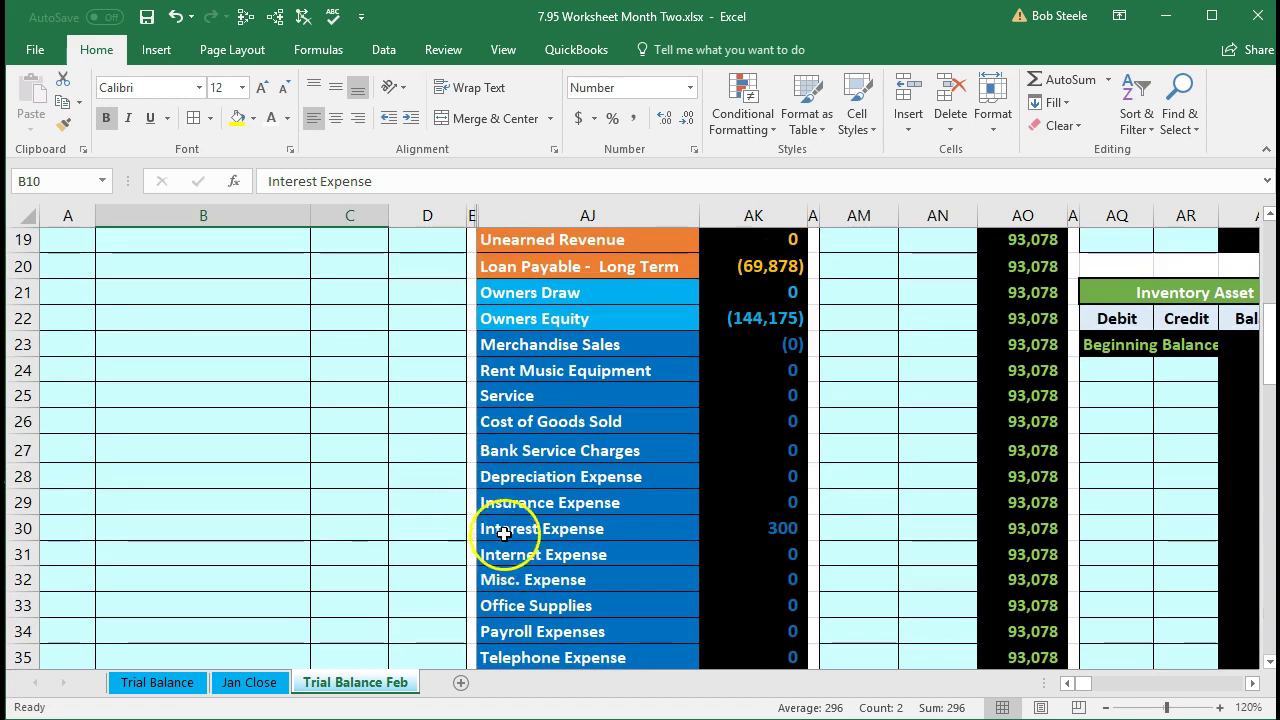
pyautogui.click(510, 522)
pyautogui.moveTo(704, 523); pyautogui.dragTo(709, 523)
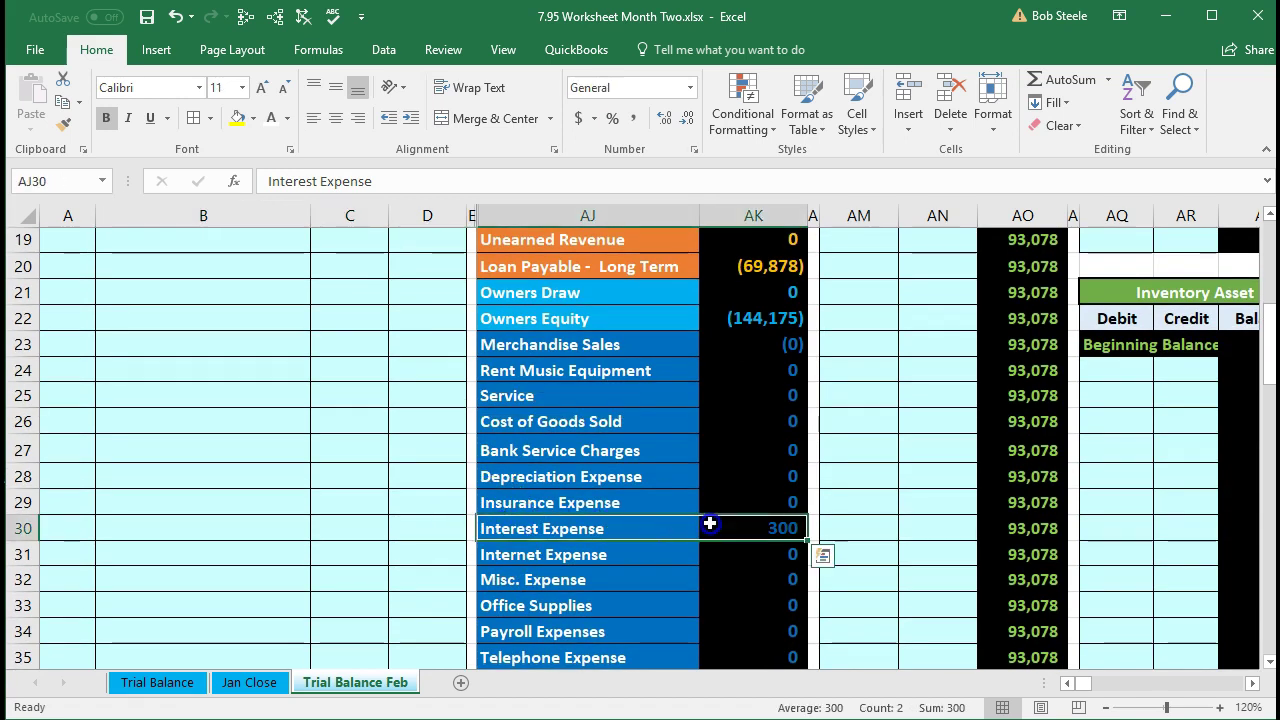
pyautogui.press('Right')
pyautogui.press('Right')
pyautogui.press('Right')
pyautogui.press('Right')
pyautogui.press('Right')
pyautogui.press('Right')
pyautogui.press('Right')
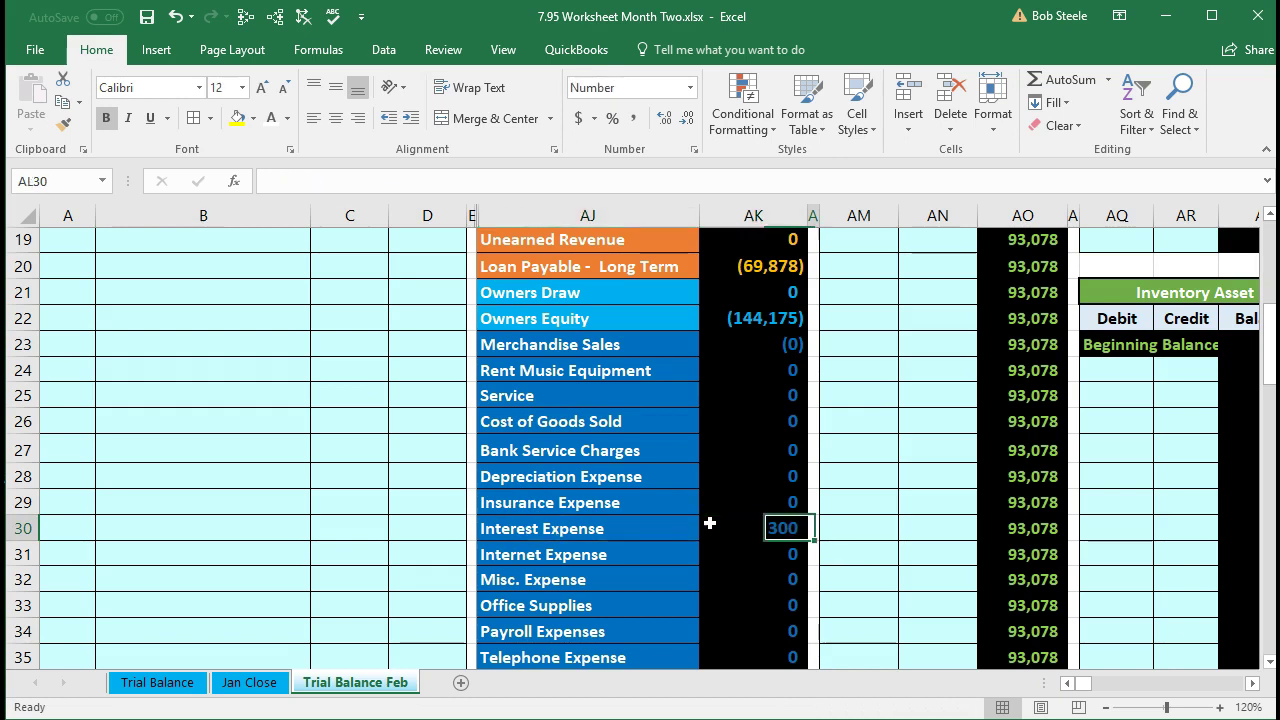
pyautogui.press('Right')
pyautogui.press('Right')
pyautogui.press('Right')
pyautogui.press('Right')
pyautogui.press('Right')
pyautogui.press('Right')
pyautogui.press('Right')
pyautogui.press('Right')
pyautogui.press('Right')
pyautogui.press('Right')
pyautogui.press('Right')
pyautogui.press('Right')
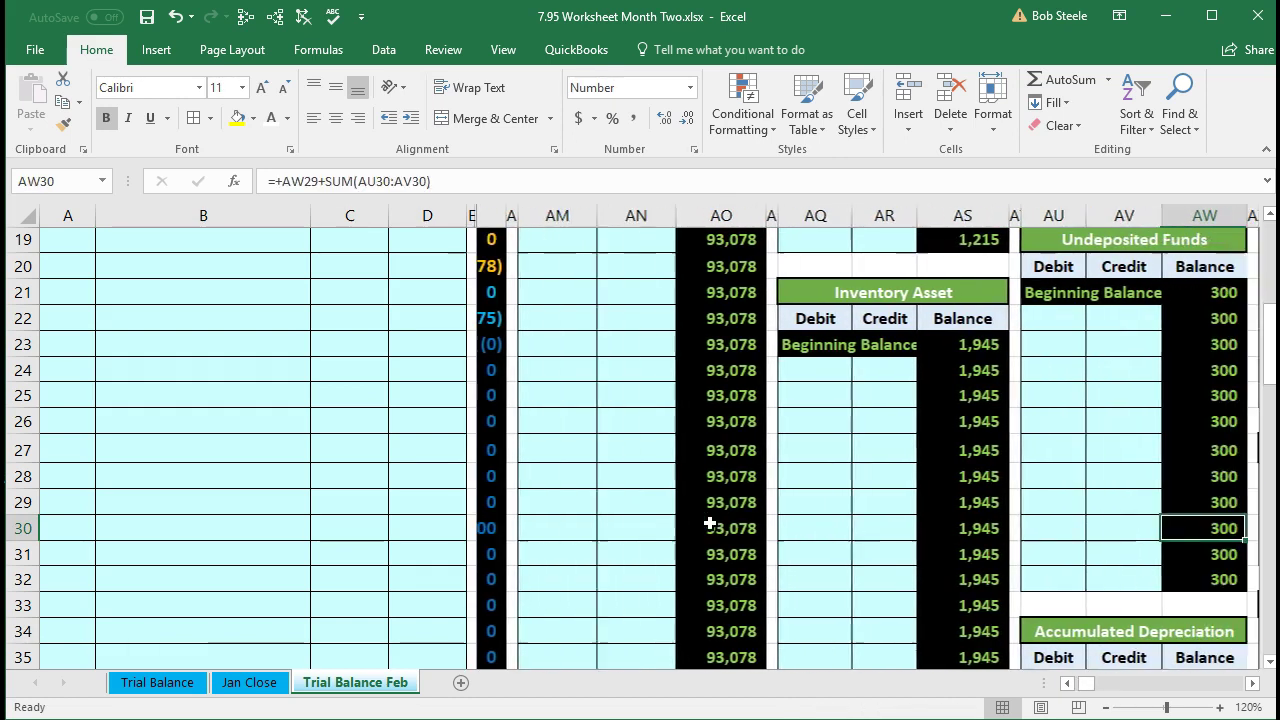
pyautogui.press('Right')
pyautogui.press('Right')
pyautogui.press('Right')
pyautogui.press('Right')
pyautogui.press('Right')
pyautogui.press('Right')
pyautogui.press('Right')
pyautogui.press('Right')
pyautogui.press('Right')
pyautogui.press('Right')
pyautogui.press('Right')
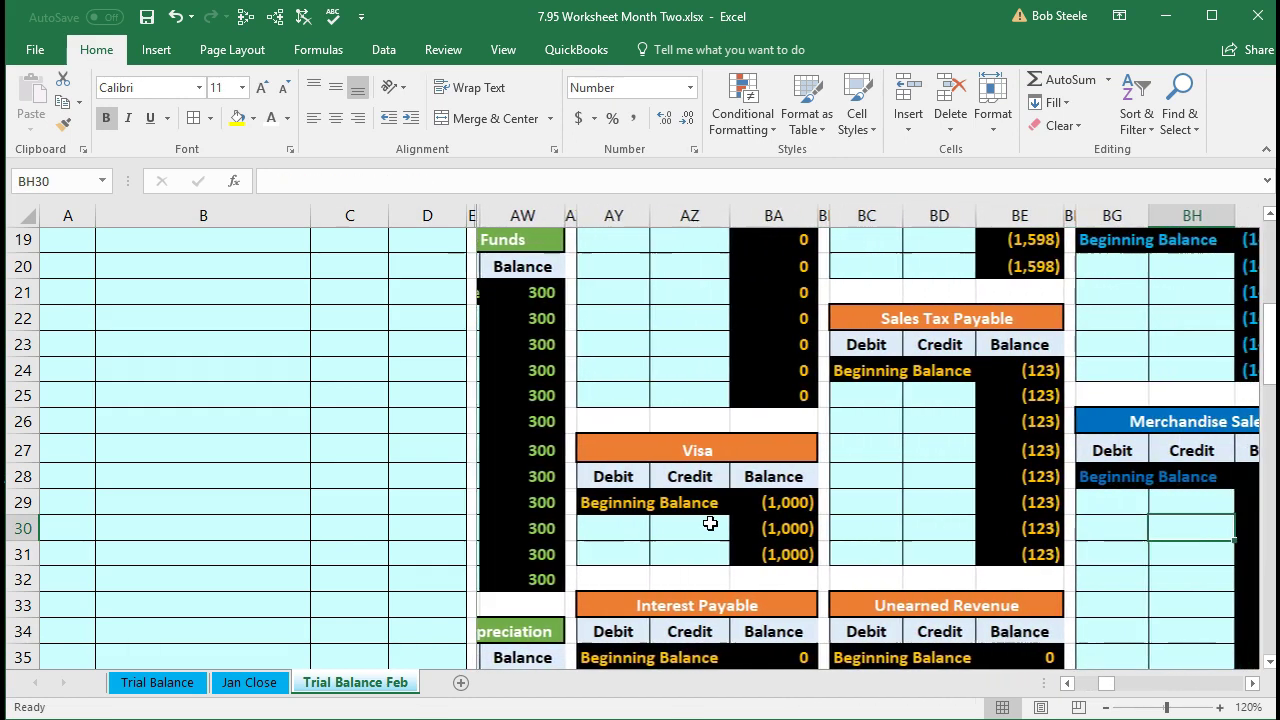
pyautogui.press('Right')
pyautogui.press('Right')
pyautogui.press('Right')
pyautogui.press('Right')
pyautogui.press('Right')
pyautogui.press('Right')
pyautogui.press('Right')
pyautogui.press('Right')
pyautogui.press('Right')
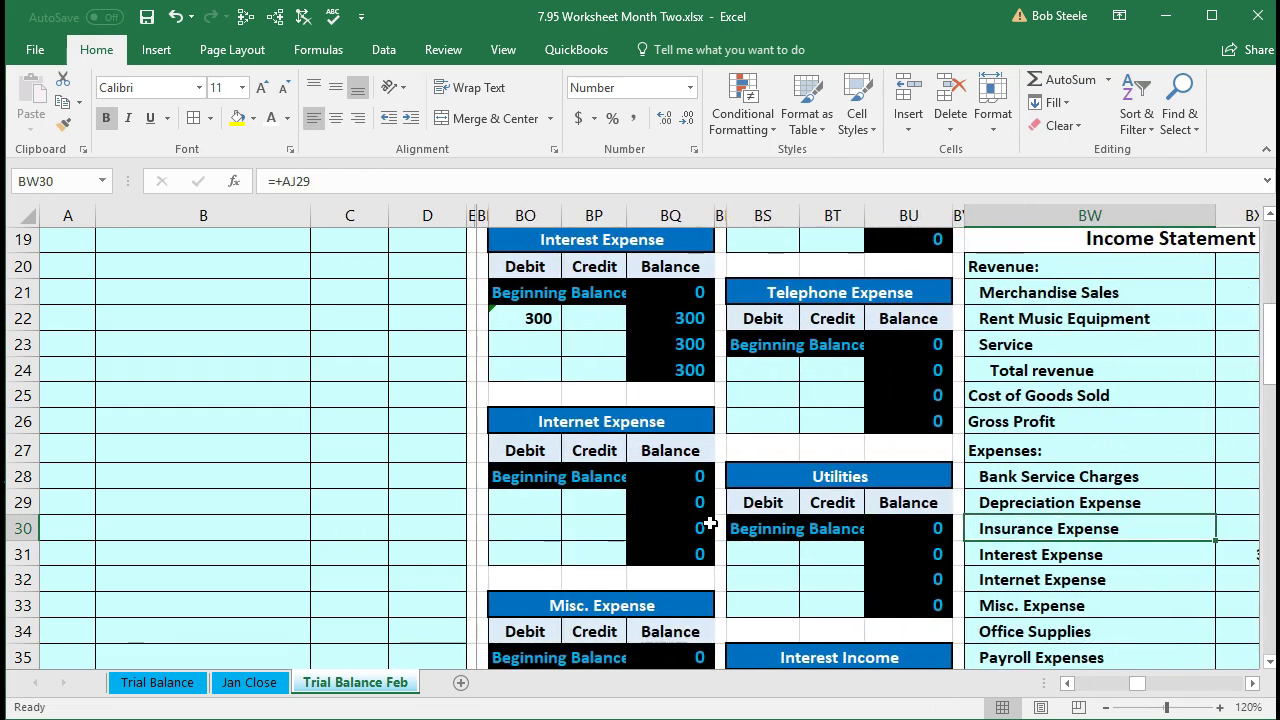
pyautogui.scroll(2, 705, 515)
pyautogui.click(534, 497)
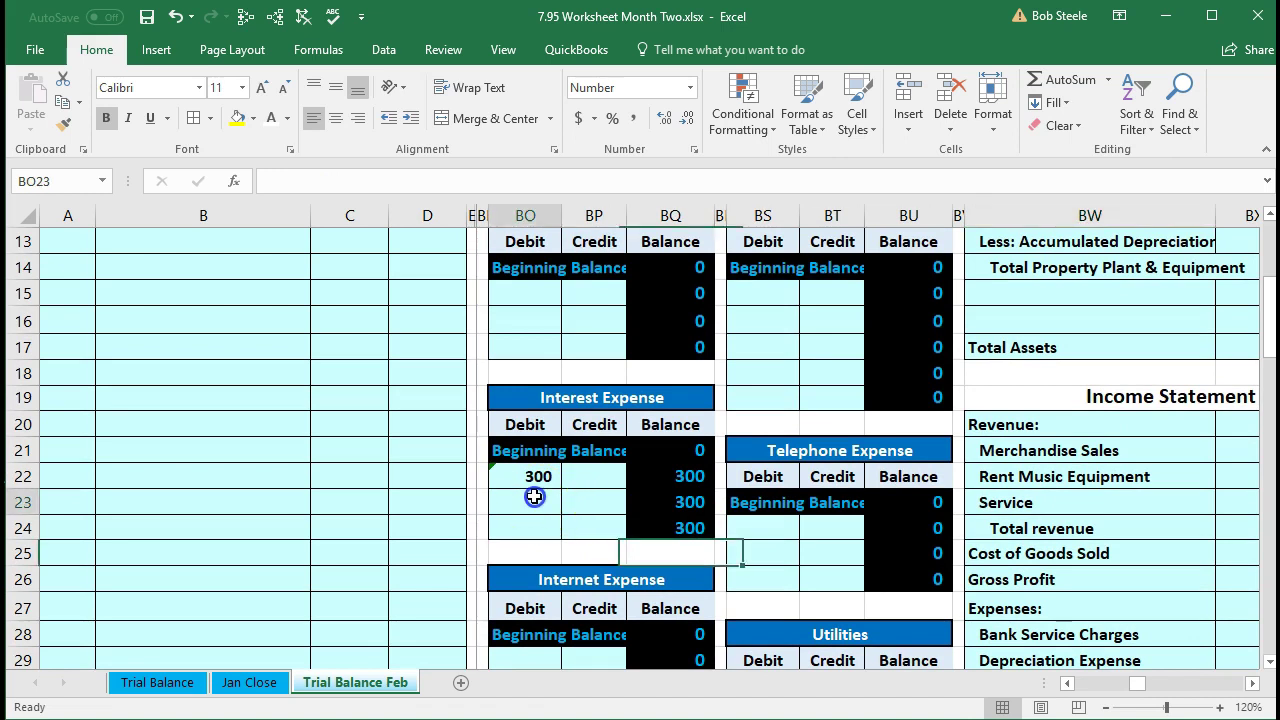
pyautogui.scroll(1, 534, 497)
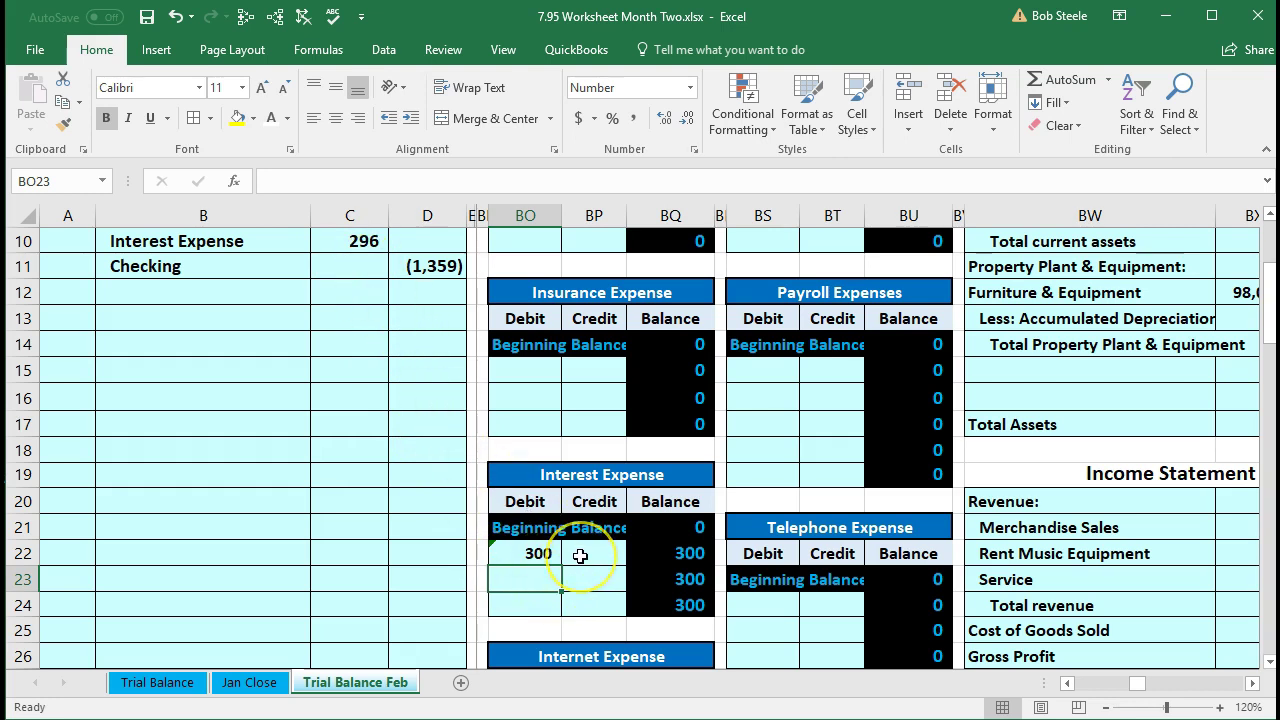
pyautogui.write('=')
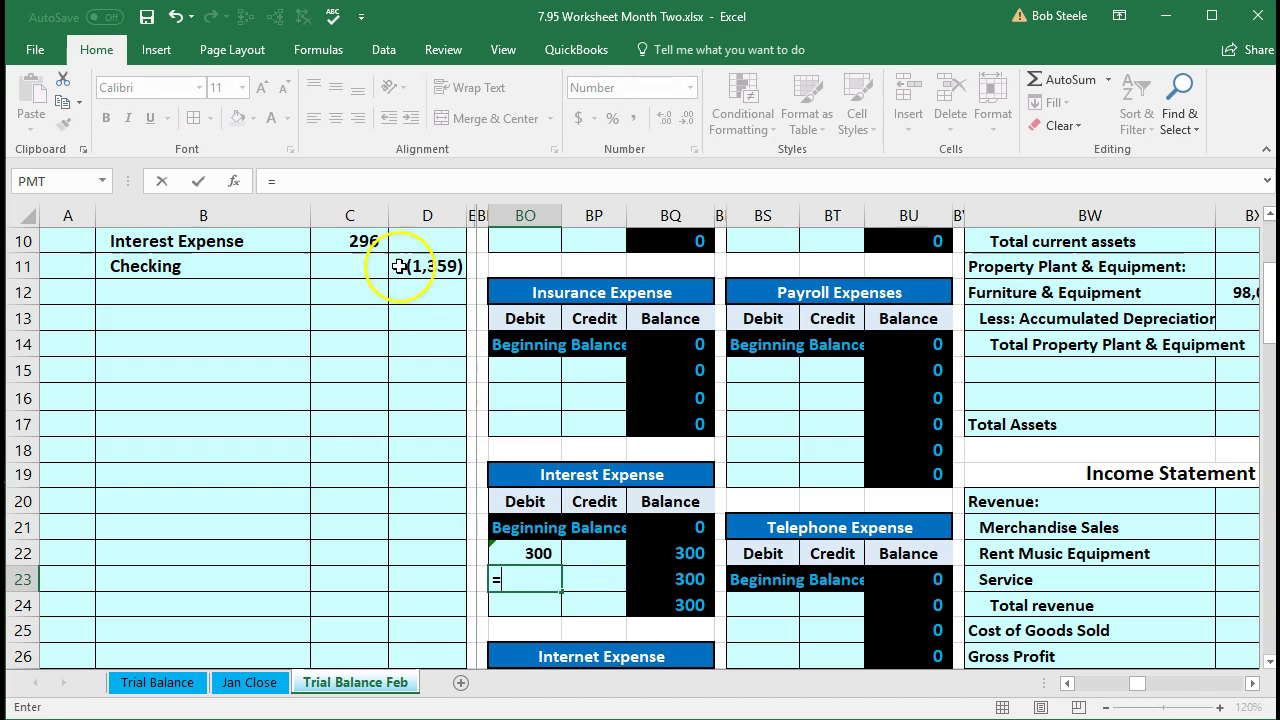
pyautogui.click(368, 241)
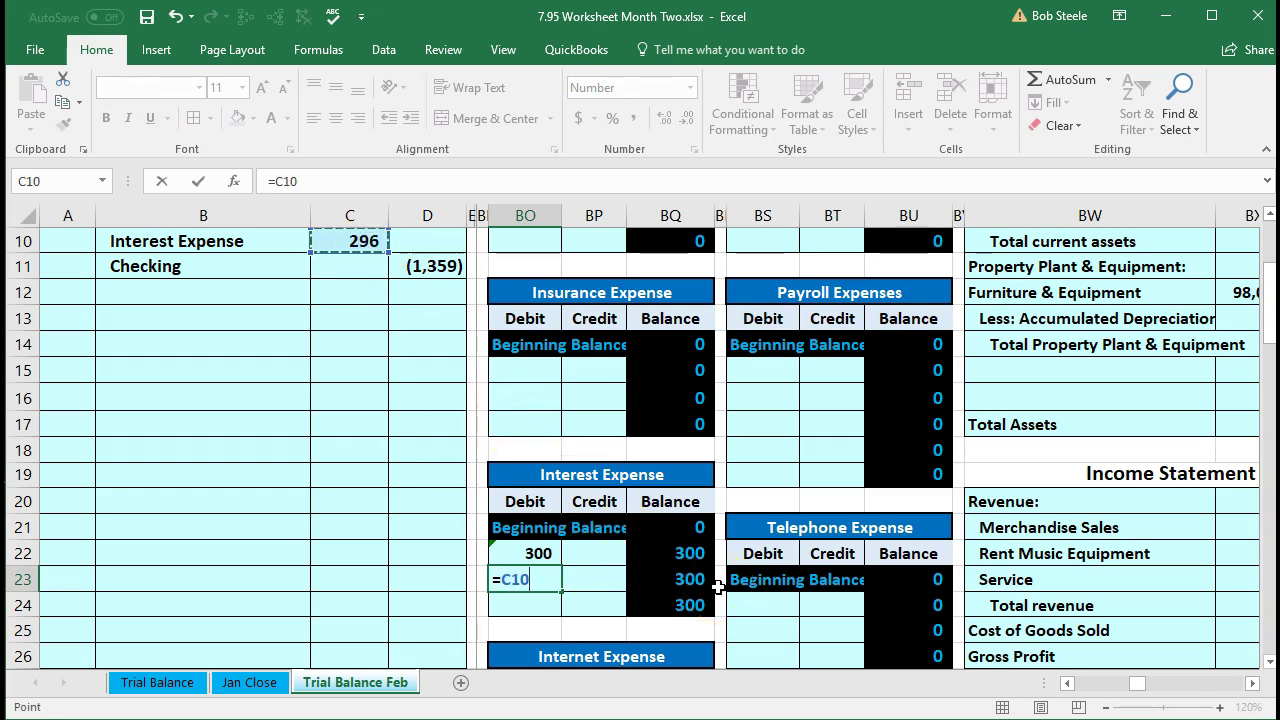
pyautogui.press('Return')
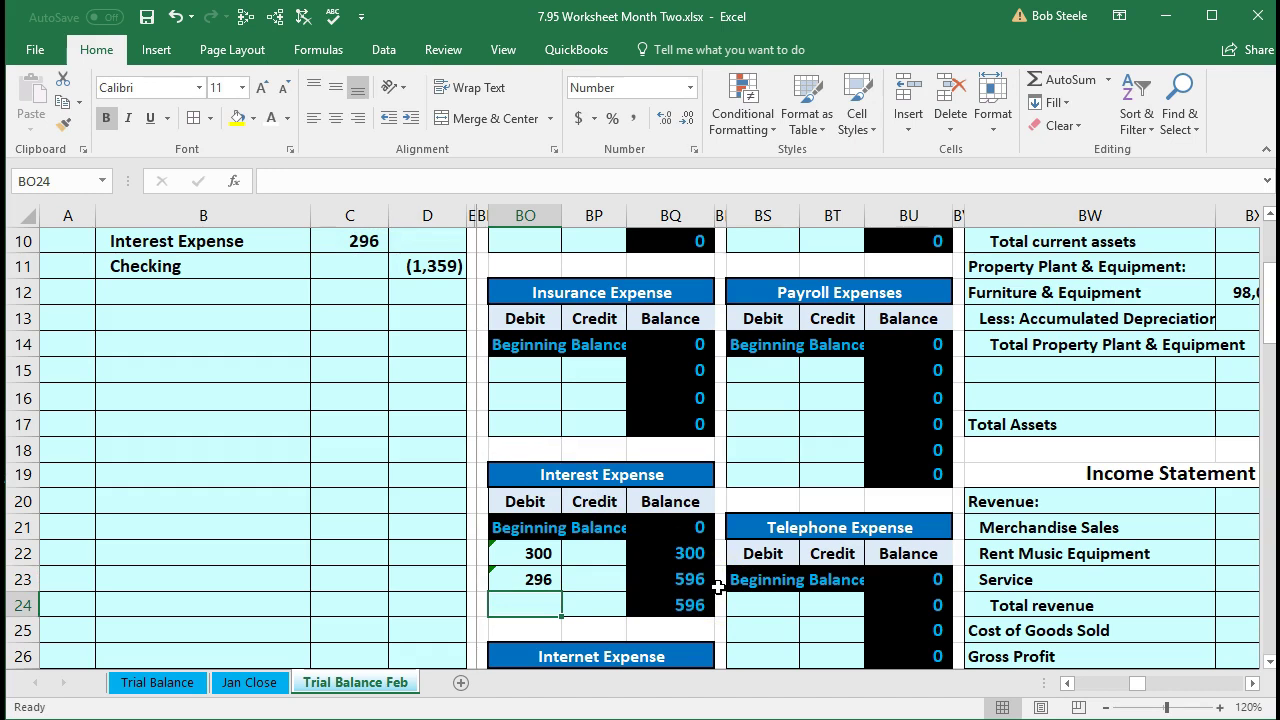
# Step: Return to the trial balance and check the Interest Expense balance in AK30
pyautogui.press('Left')
pyautogui.press('Left')
pyautogui.press('Left')
pyautogui.press('Left')
pyautogui.press('Left')
pyautogui.press('Left')
pyautogui.press('Left')
pyautogui.press('Left')
pyautogui.press('Left')
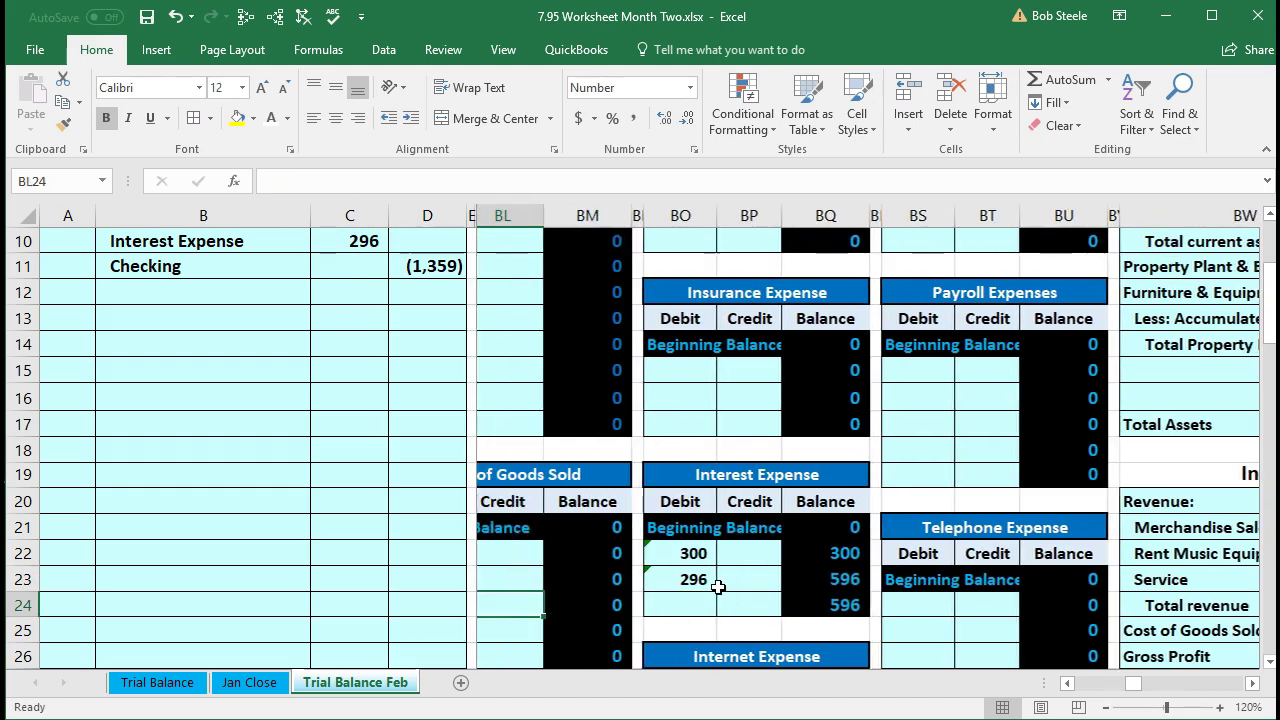
pyautogui.press('Left')
pyautogui.press('Left')
pyautogui.press('Left')
pyautogui.press('Left')
pyautogui.press('Left')
pyautogui.press('Left')
pyautogui.press('Left')
pyautogui.press('Left')
pyautogui.press('Left')
pyautogui.press('Left')
pyautogui.press('Left')
pyautogui.press('Left')
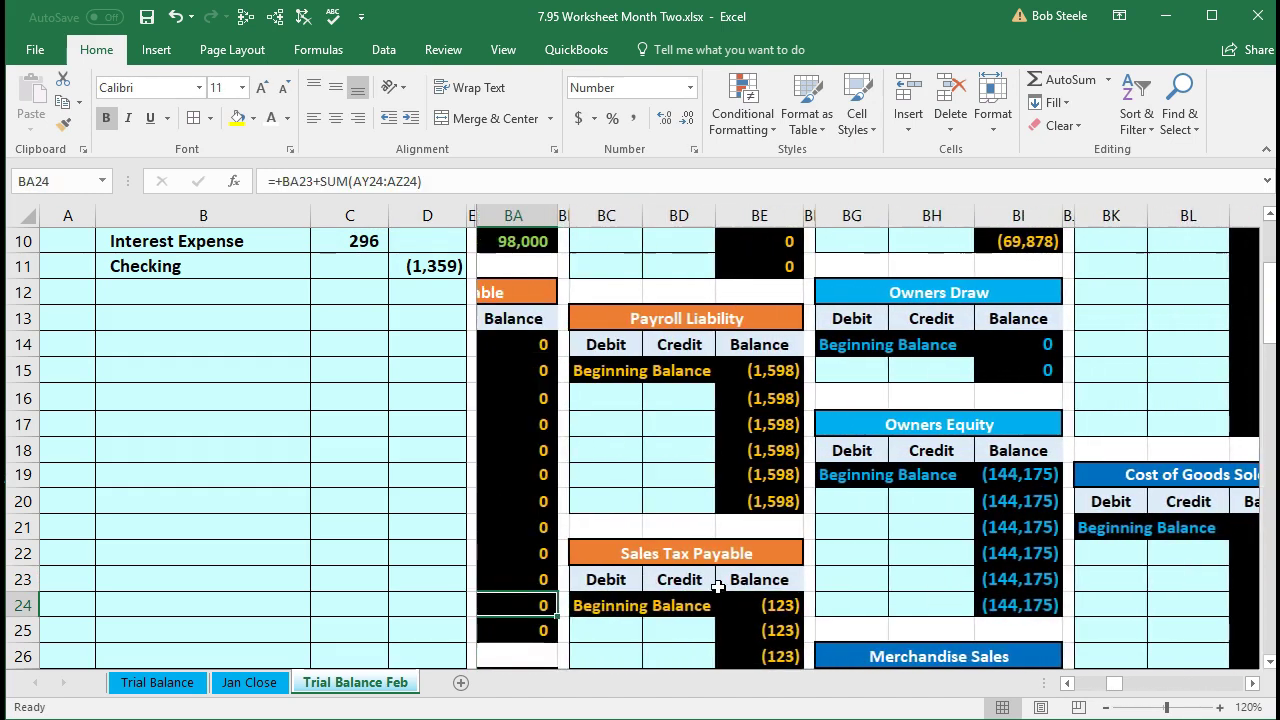
pyautogui.press('Left')
pyautogui.press('Left')
pyautogui.press('Left')
pyautogui.press('Left')
pyautogui.press('Left')
pyautogui.press('Left')
pyautogui.press('Left')
pyautogui.press('Left')
pyautogui.press('Left')
pyautogui.press('Left')
pyautogui.press('Left')
pyautogui.press('Left')
pyautogui.press('Left')
pyautogui.press('Left')
pyautogui.press('Left')
pyautogui.press('Left')
pyautogui.press('Left')
pyautogui.press('Left')
pyautogui.press('Left')
pyautogui.press('Left')
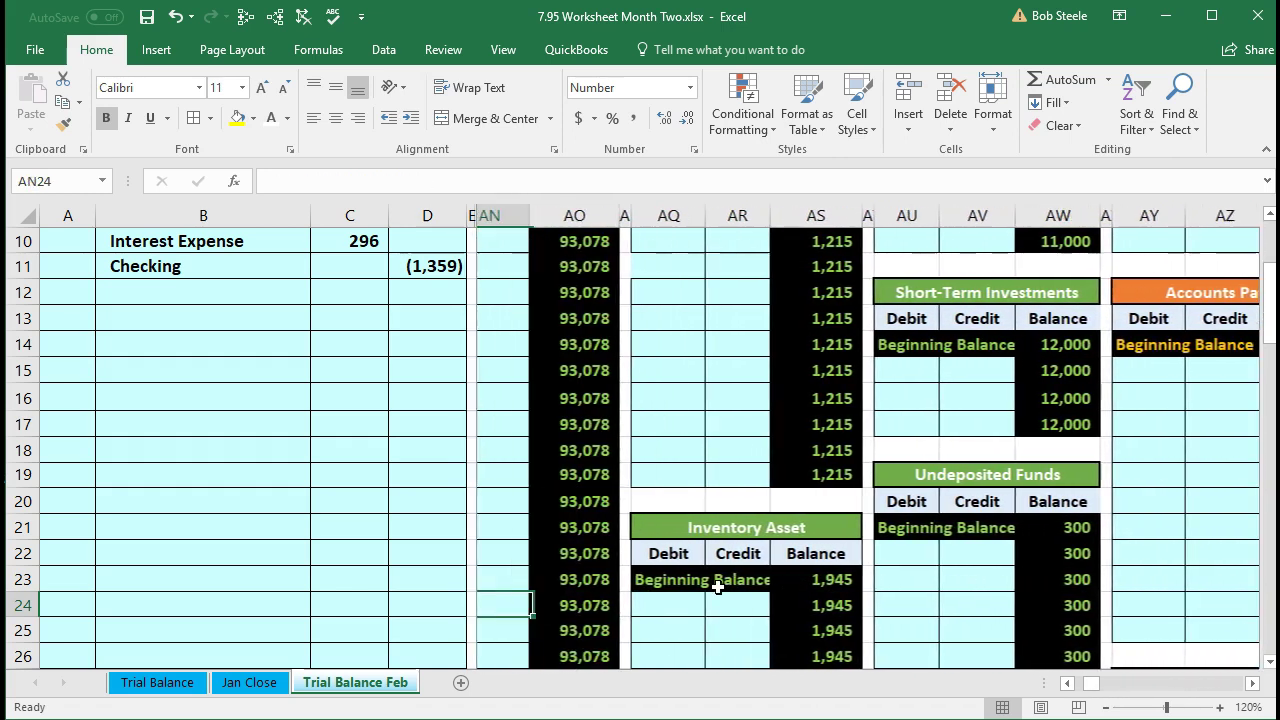
pyautogui.scroll(-3, 717, 587)
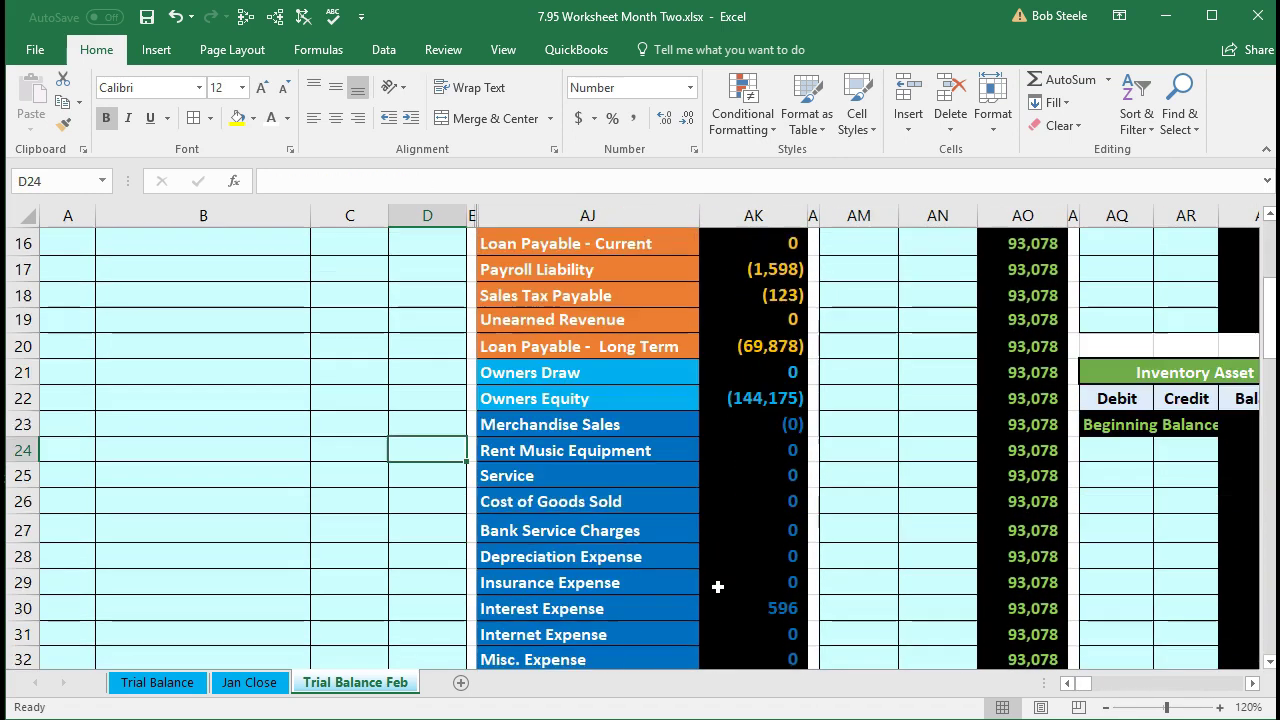
pyautogui.click(758, 530)
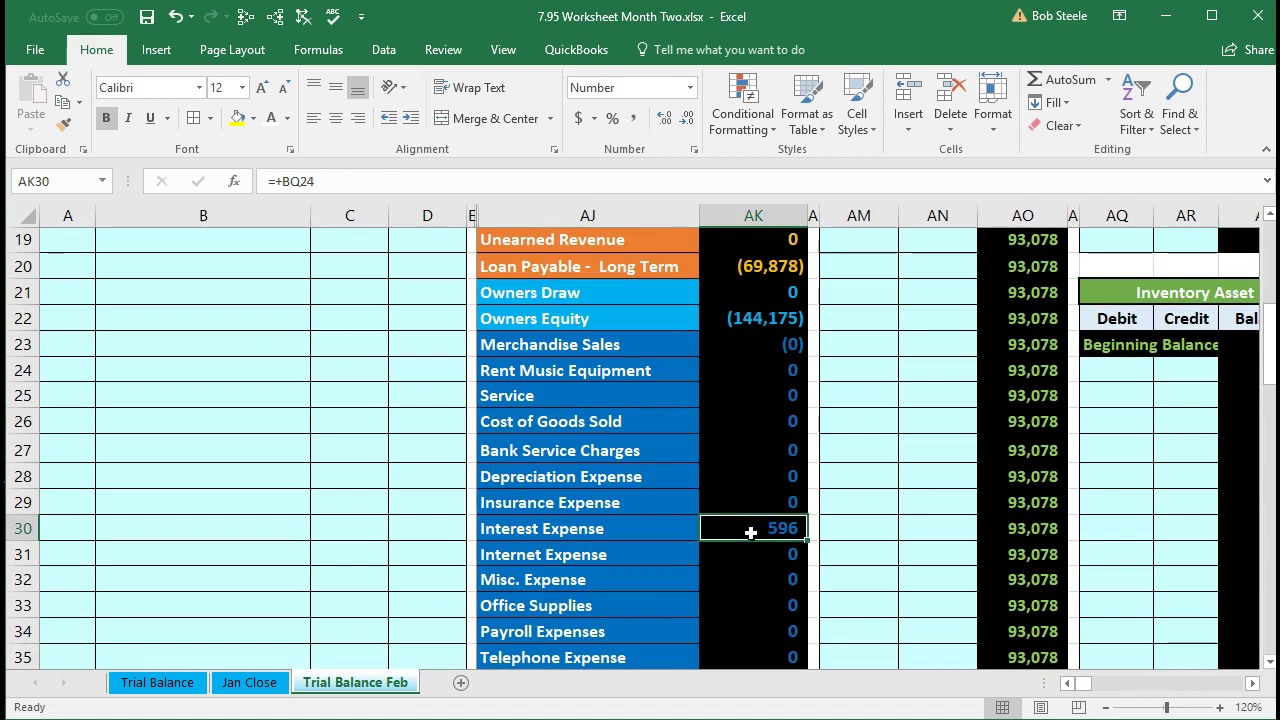
# Step: Post the 2/28 Checking credit to the Checking account's General Ledger in AN9 with the formula =D11
pyautogui.scroll(5, 378, 590)
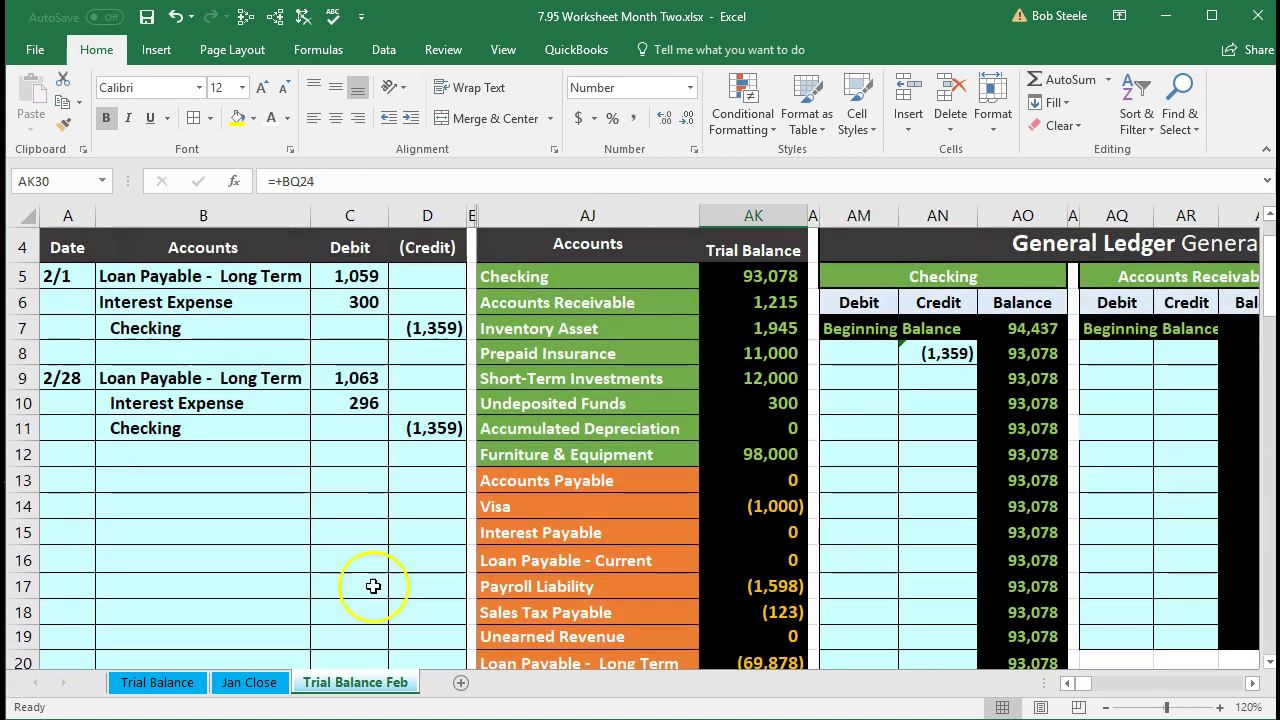
pyautogui.moveTo(243, 428); pyautogui.dragTo(399, 425)
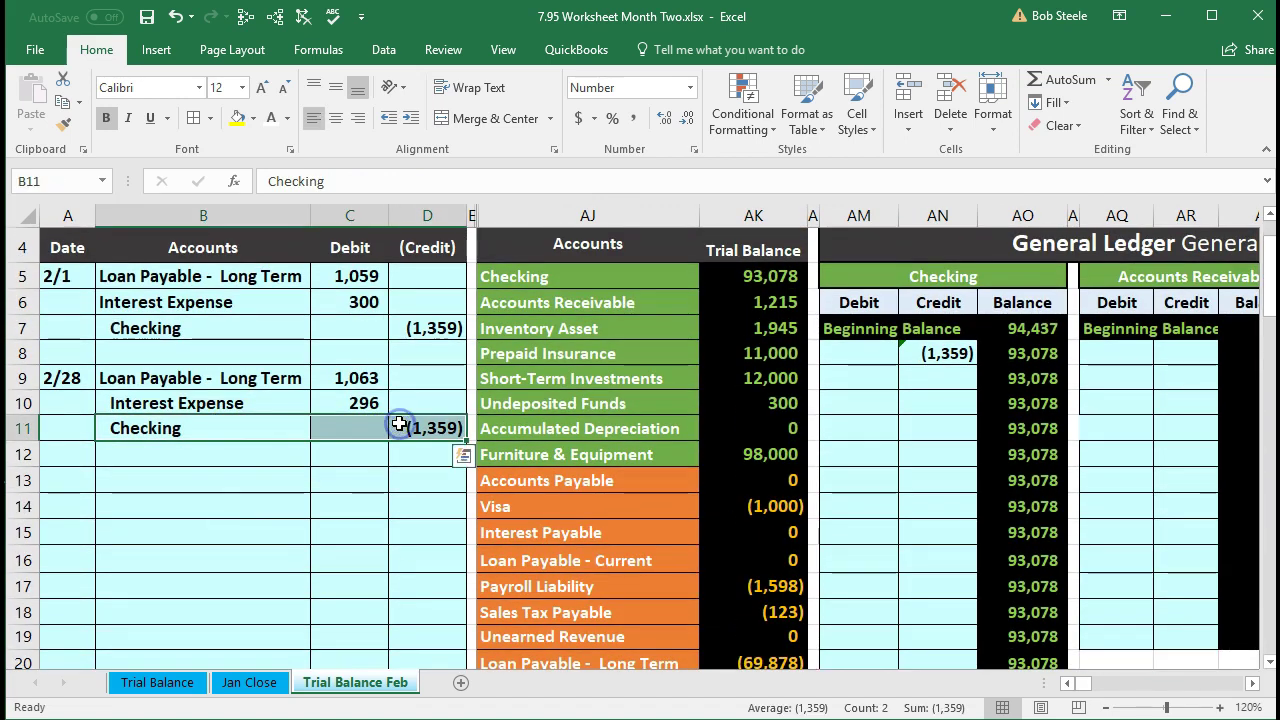
pyautogui.moveTo(540, 276); pyautogui.dragTo(775, 282)
pyautogui.click(916, 383)
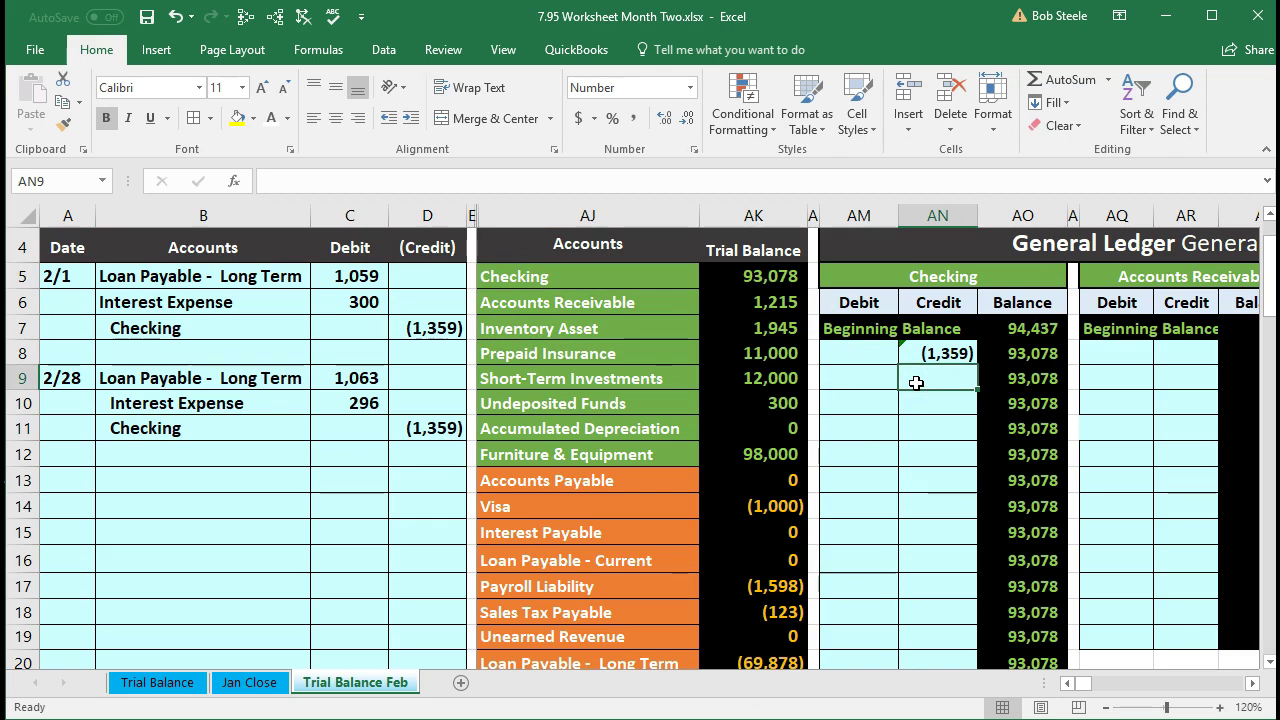
pyautogui.write('=')
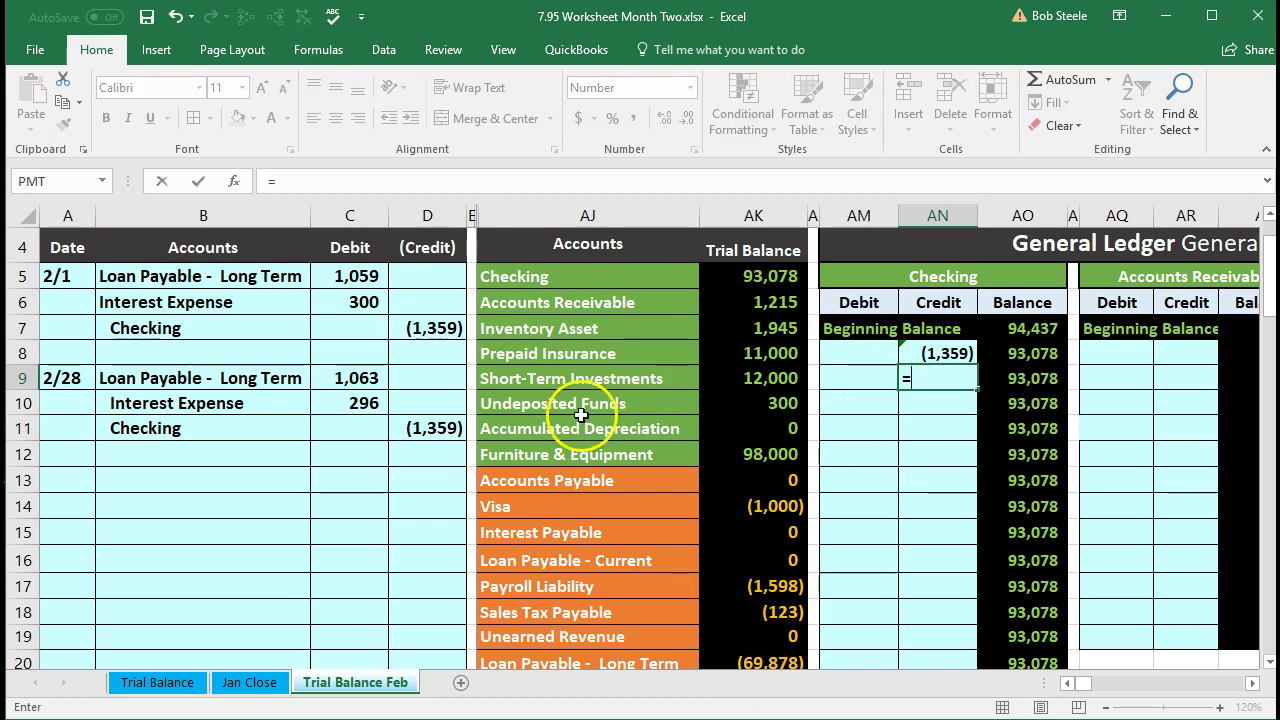
pyautogui.click(423, 421)
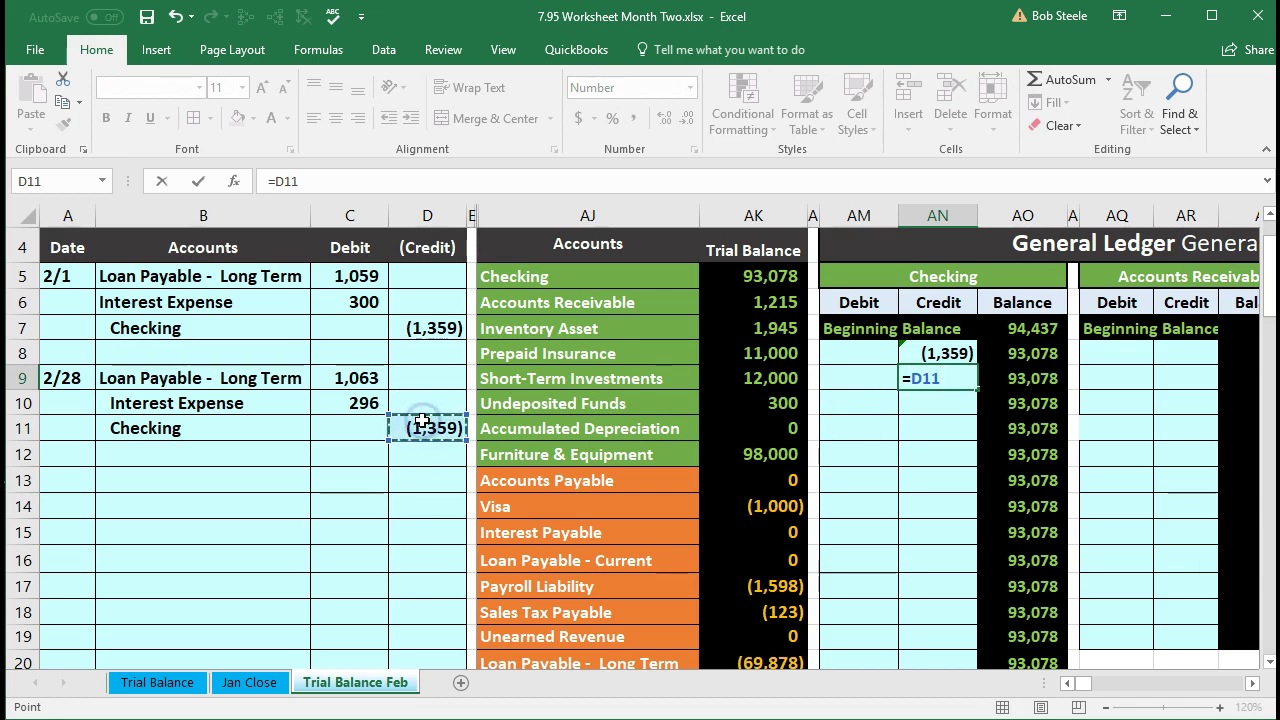
pyautogui.press('Return')
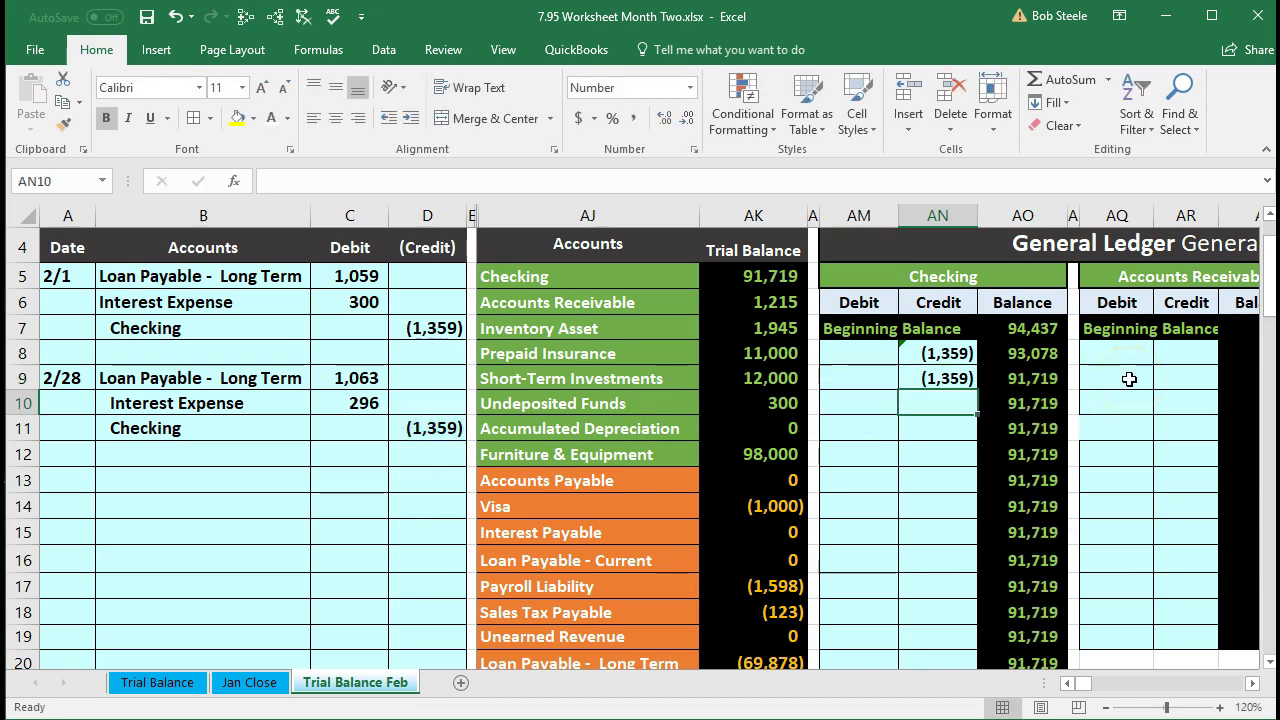
# Step: Check the Checking balance in ledger cell AO9 and trial balance cell AK5, along with the accounting equation totals
pyautogui.click(1029, 377)
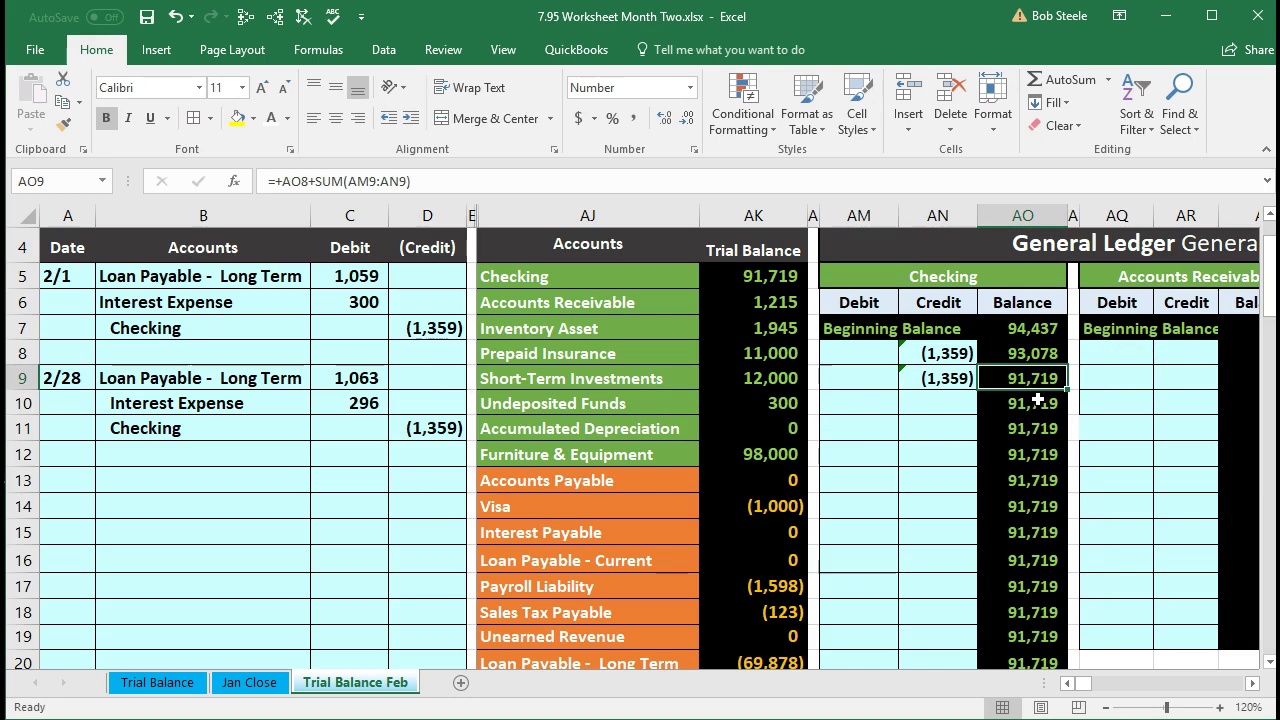
pyautogui.press('Left')
pyautogui.press('Left')
pyautogui.press('Left')
pyautogui.press('Left')
pyautogui.press('Up')
pyautogui.press('Up')
pyautogui.press('Up')
pyautogui.press('Up')
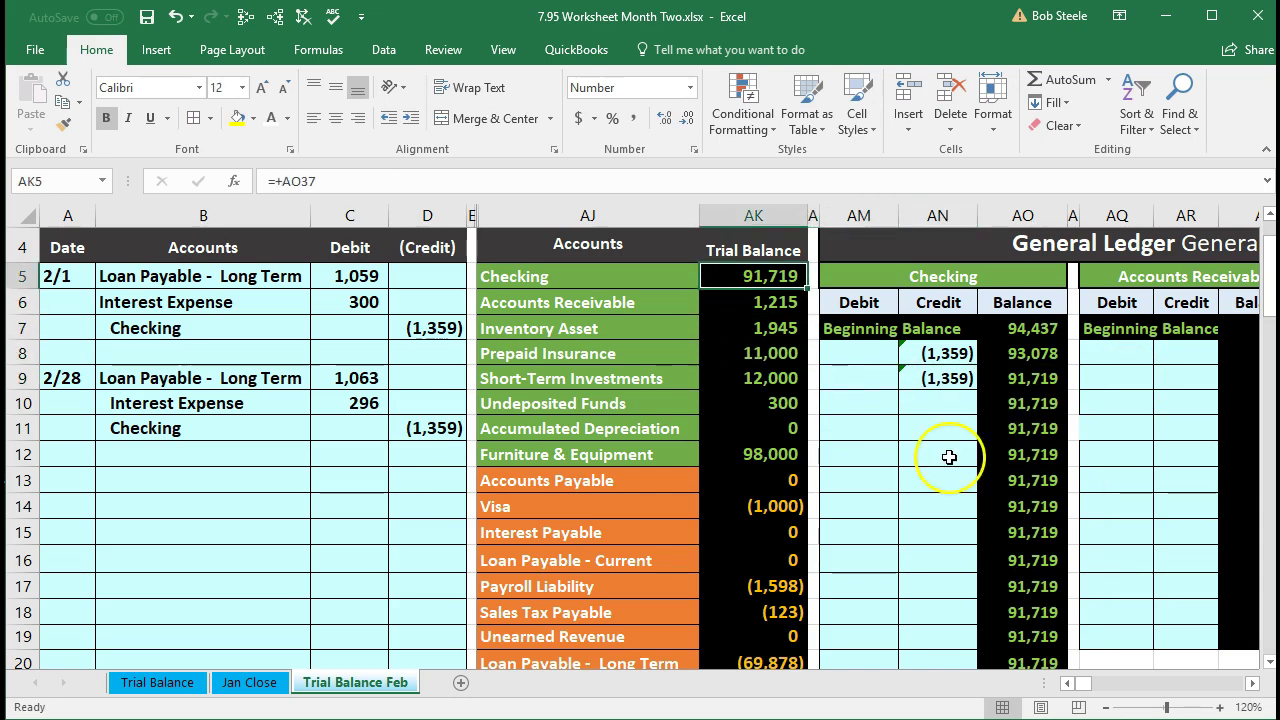
pyautogui.scroll(1, 943, 452)
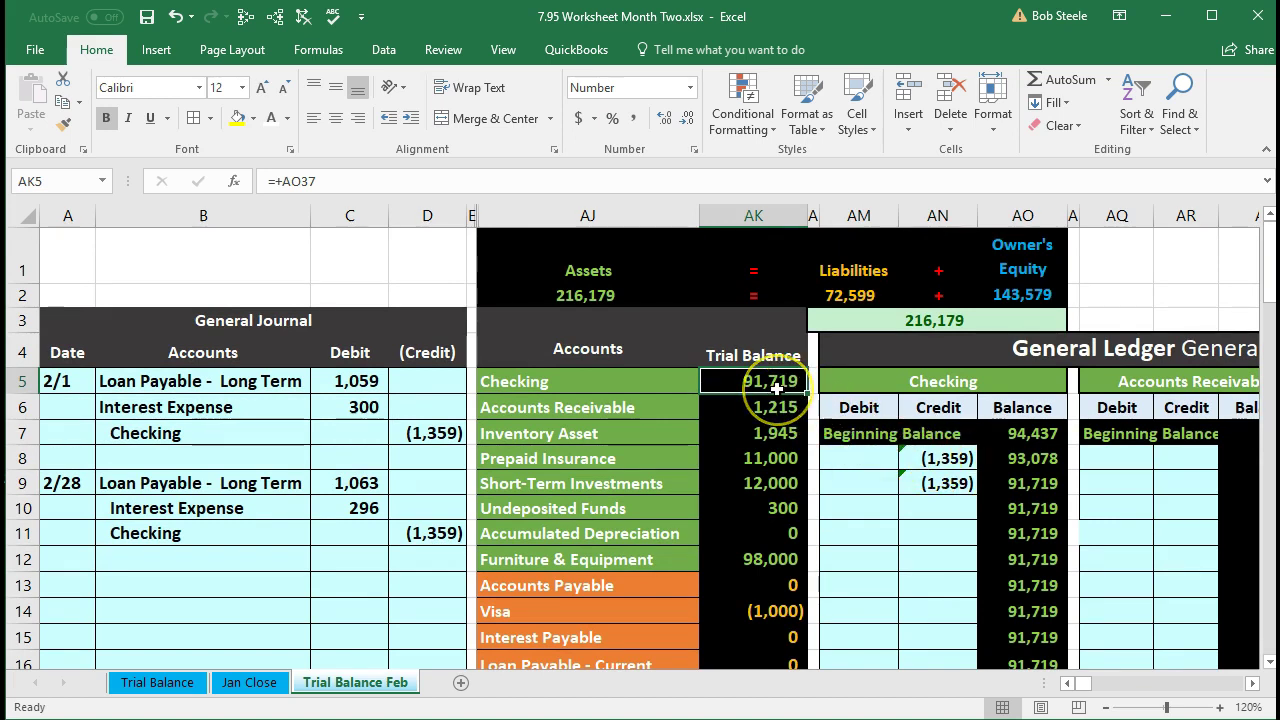
# Step: Trace the dependents of the Checking, Loan Payable - Long Term and Interest Expense trial balance amounts in AK5, AK20 and AK30
pyautogui.click(280, 20)
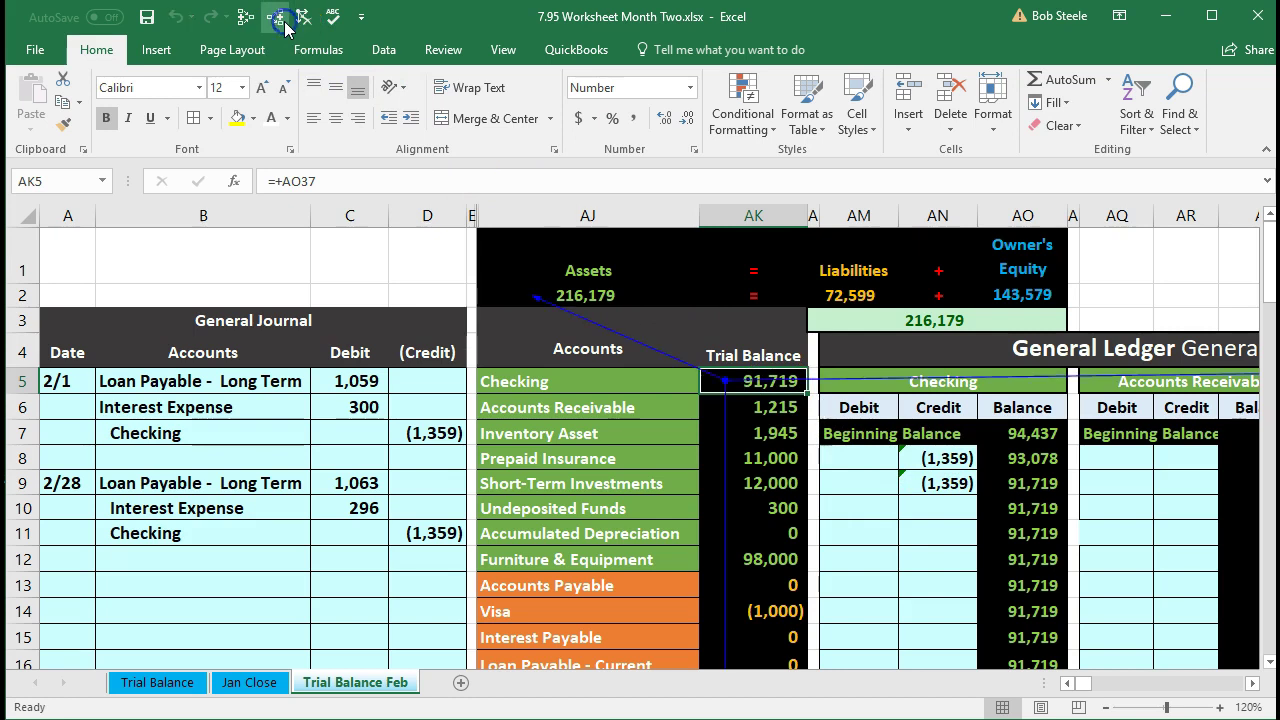
pyautogui.scroll(-3, 724, 503)
pyautogui.click(740, 488)
pyautogui.click(277, 27)
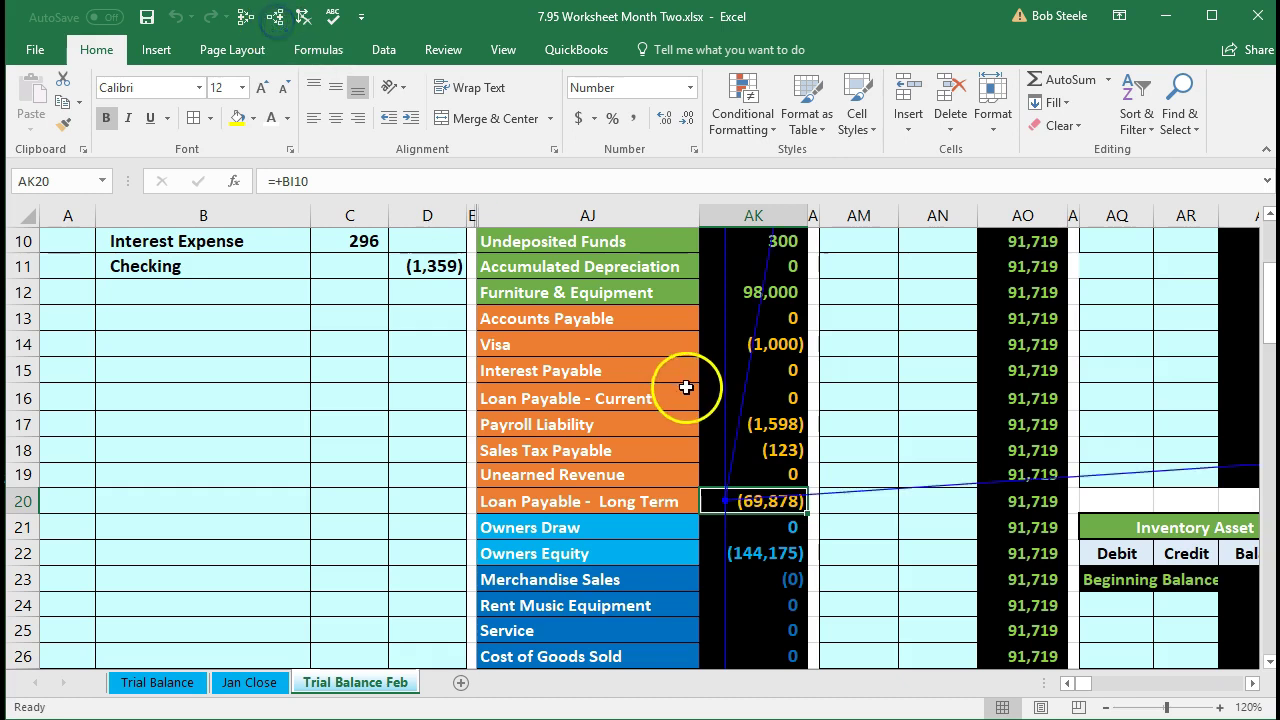
pyautogui.scroll(-3, 694, 400)
pyautogui.click(785, 530)
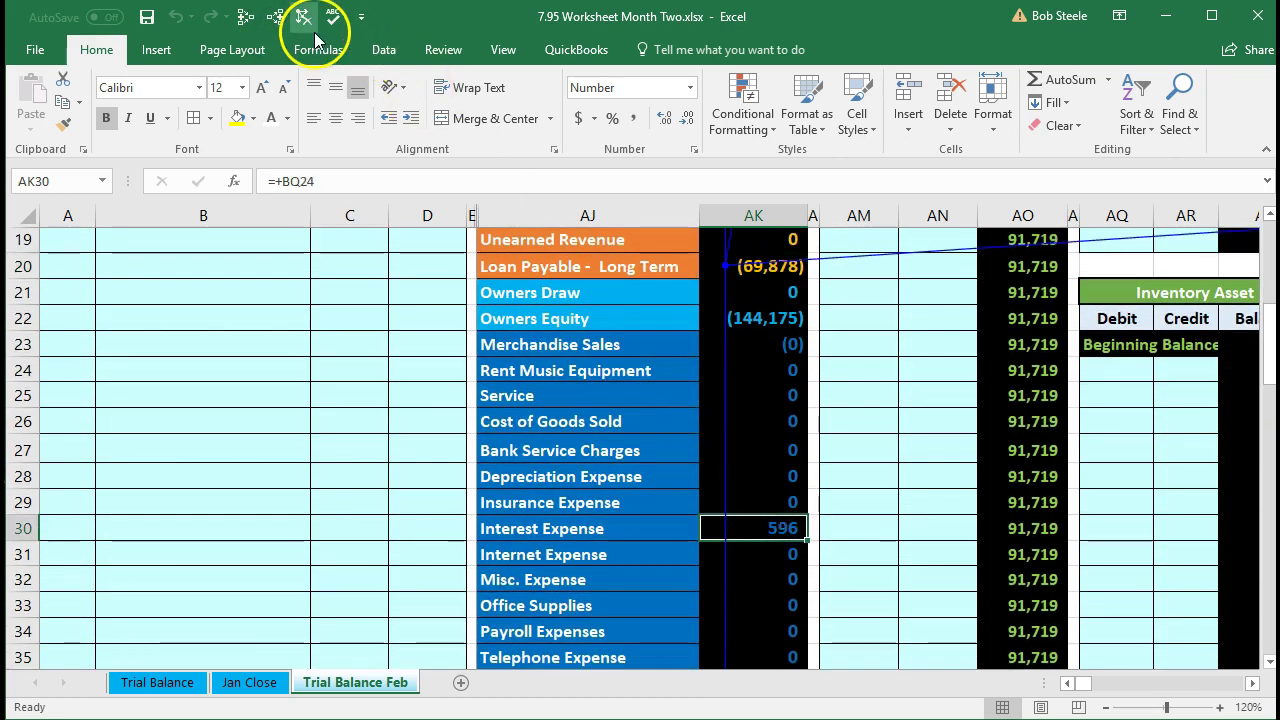
pyautogui.click(276, 17)
pyautogui.scroll(6, 760, 405)
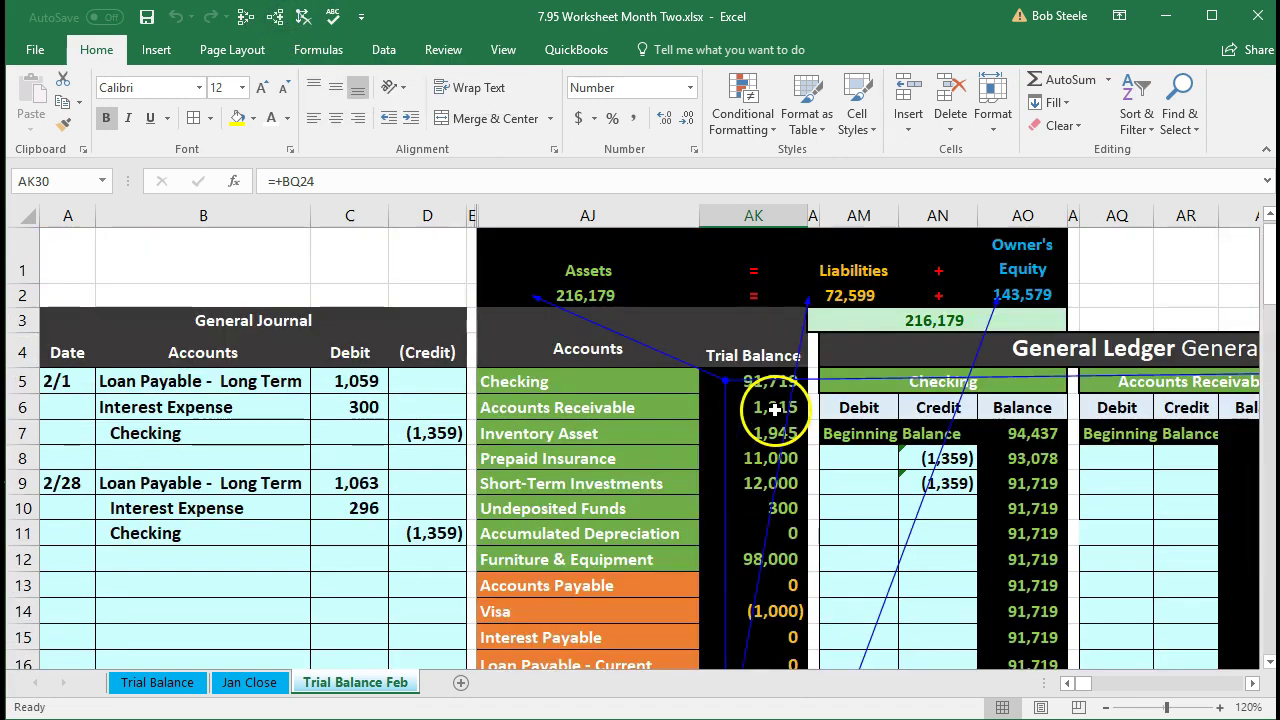
# Step: Go to the Balance Sheet and check the Cash amount in BX4 that the trace arrow points to
pyautogui.click(812, 433)
pyautogui.click(875, 435)
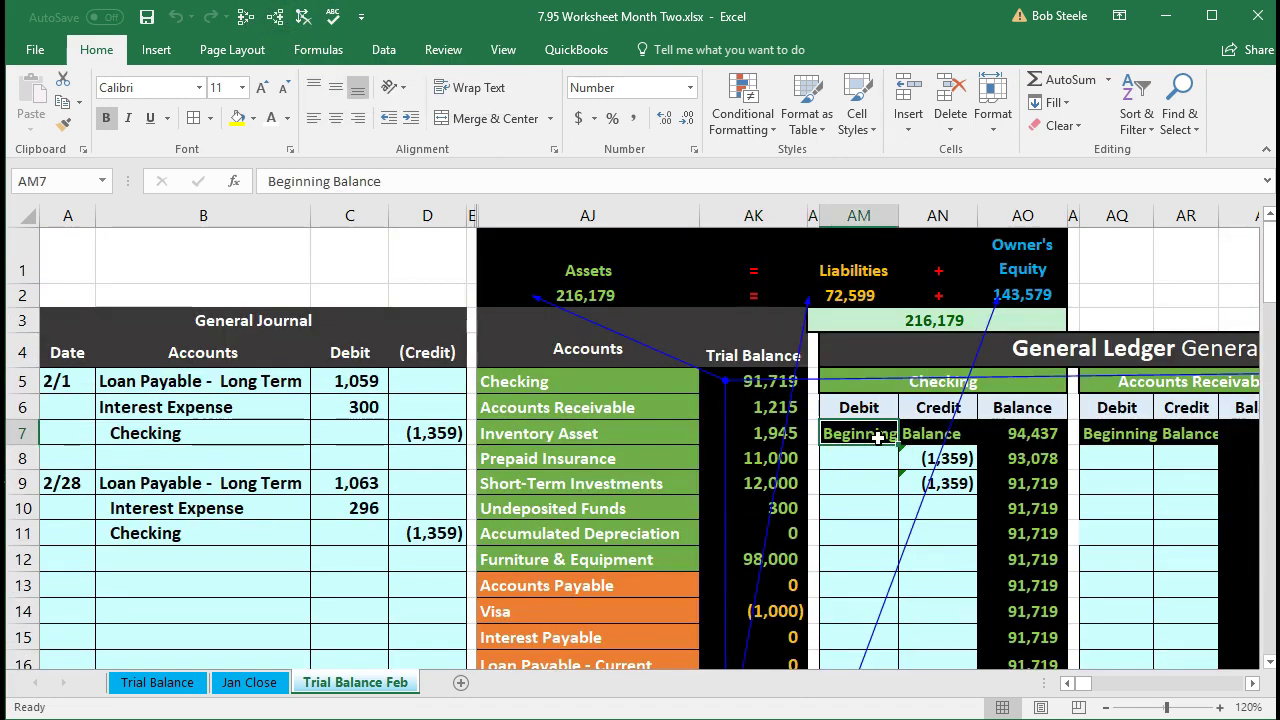
pyautogui.press('Right')
pyautogui.press('Right')
pyautogui.press('Right')
pyautogui.press('Right')
pyautogui.press('Right')
pyautogui.press('Right')
pyautogui.press('Right')
pyautogui.press('Right')
pyautogui.press('Right')
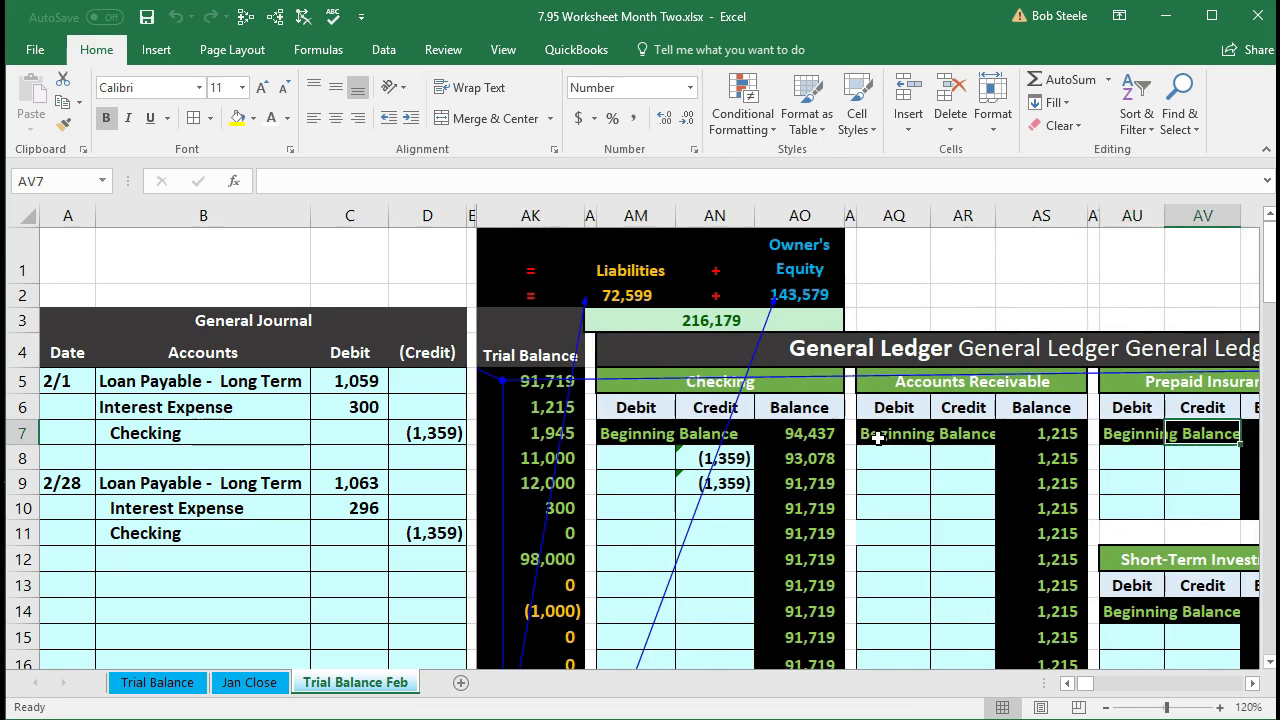
pyautogui.press('Right')
pyautogui.press('Right')
pyautogui.press('Right')
pyautogui.press('Right')
pyautogui.press('Right')
pyautogui.press('Right')
pyautogui.press('Right')
pyautogui.press('Right')
pyautogui.press('Right')
pyautogui.press('Right')
pyautogui.press('Right')
pyautogui.press('Right')
pyautogui.press('Right')
pyautogui.press('Right')
pyautogui.press('Right')
pyautogui.press('Right')
pyautogui.press('Right')
pyautogui.press('Right')
pyautogui.press('Right')
pyautogui.press('Right')
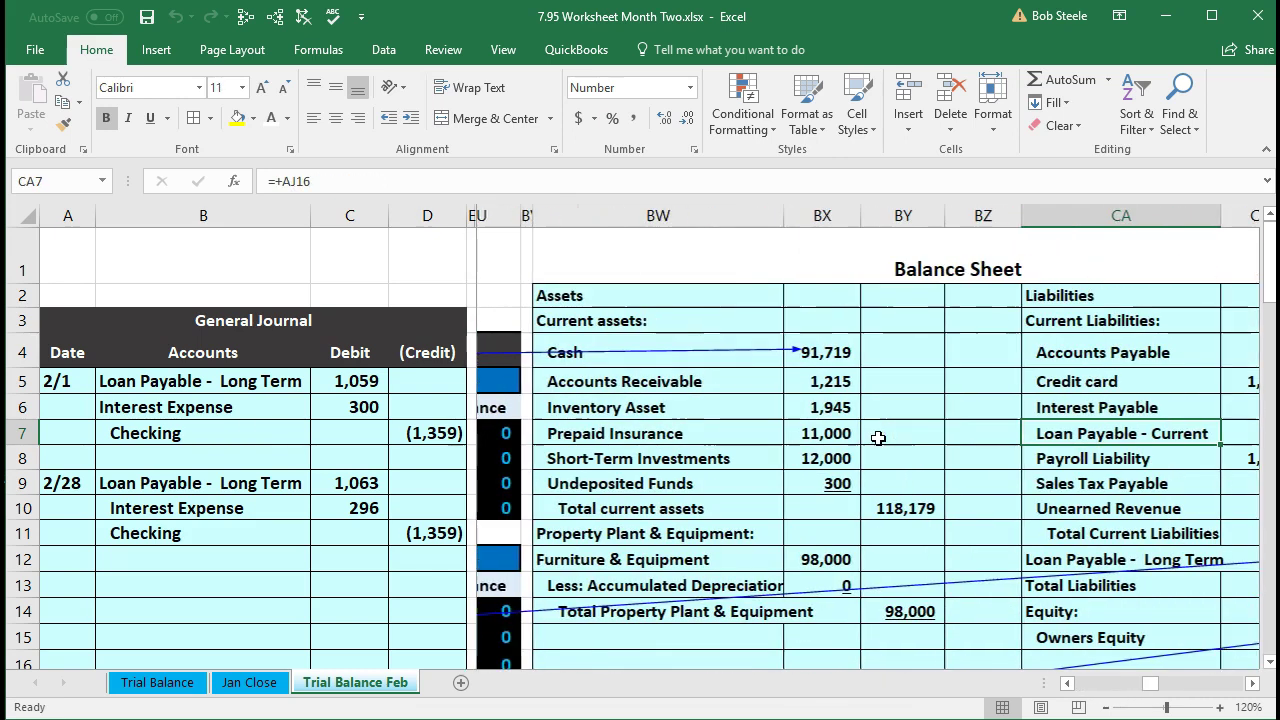
pyautogui.press('Right')
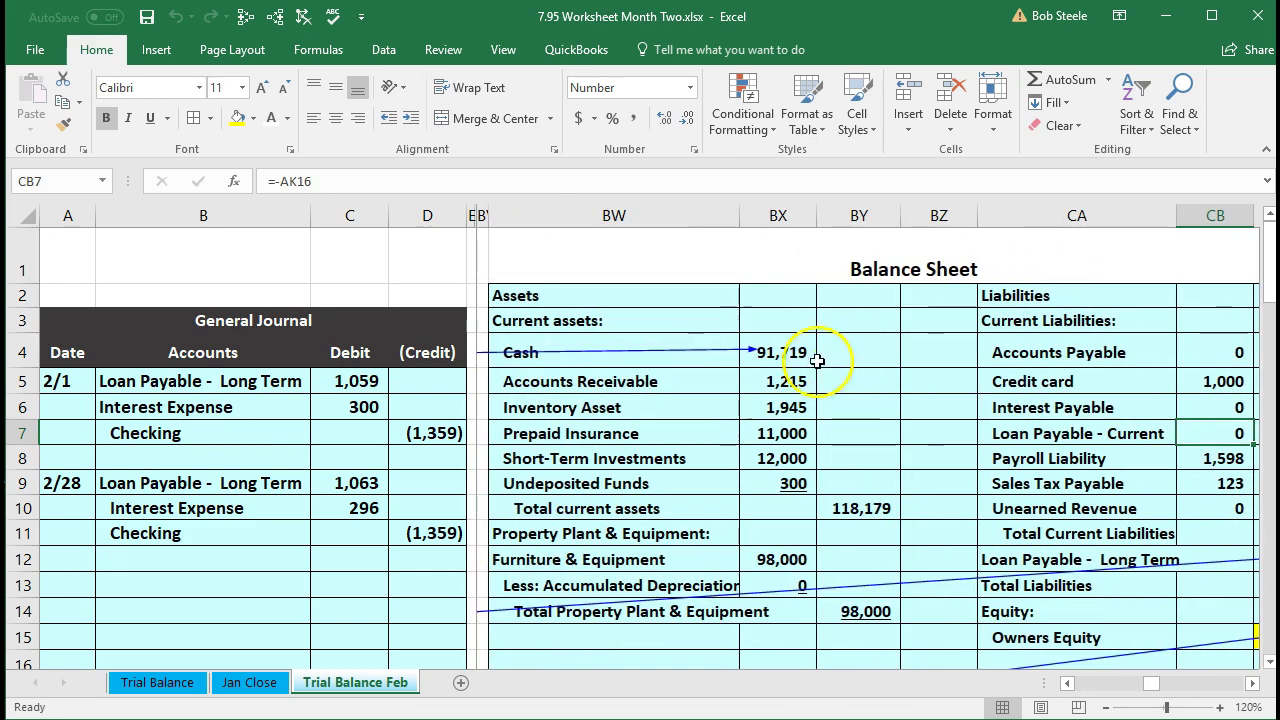
pyautogui.click(787, 354)
pyautogui.scroll(-1, 885, 425)
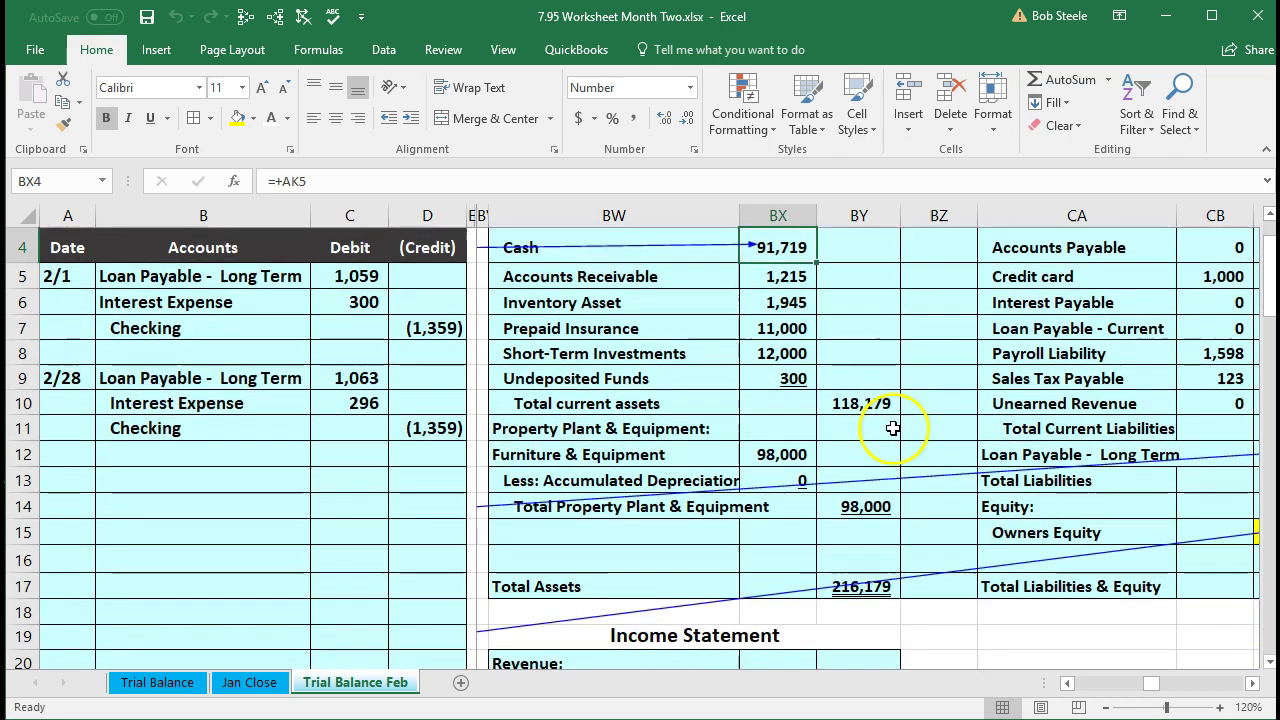
# Step: Compare Total Assets in BY17 with Total Liabilities & Equity in CC17, and check Loan Payable - Long Term in CC12
pyautogui.click(879, 588)
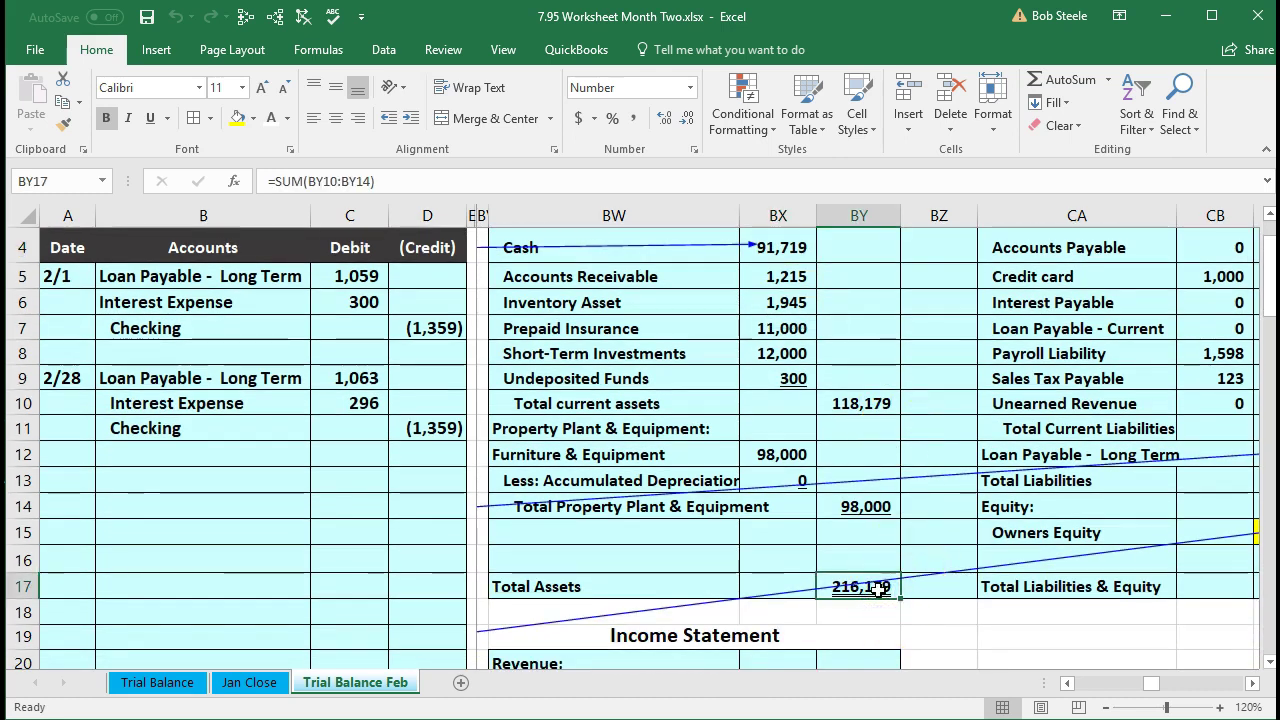
pyautogui.press('Right')
pyautogui.press('Right')
pyautogui.press('Right')
pyautogui.press('Right')
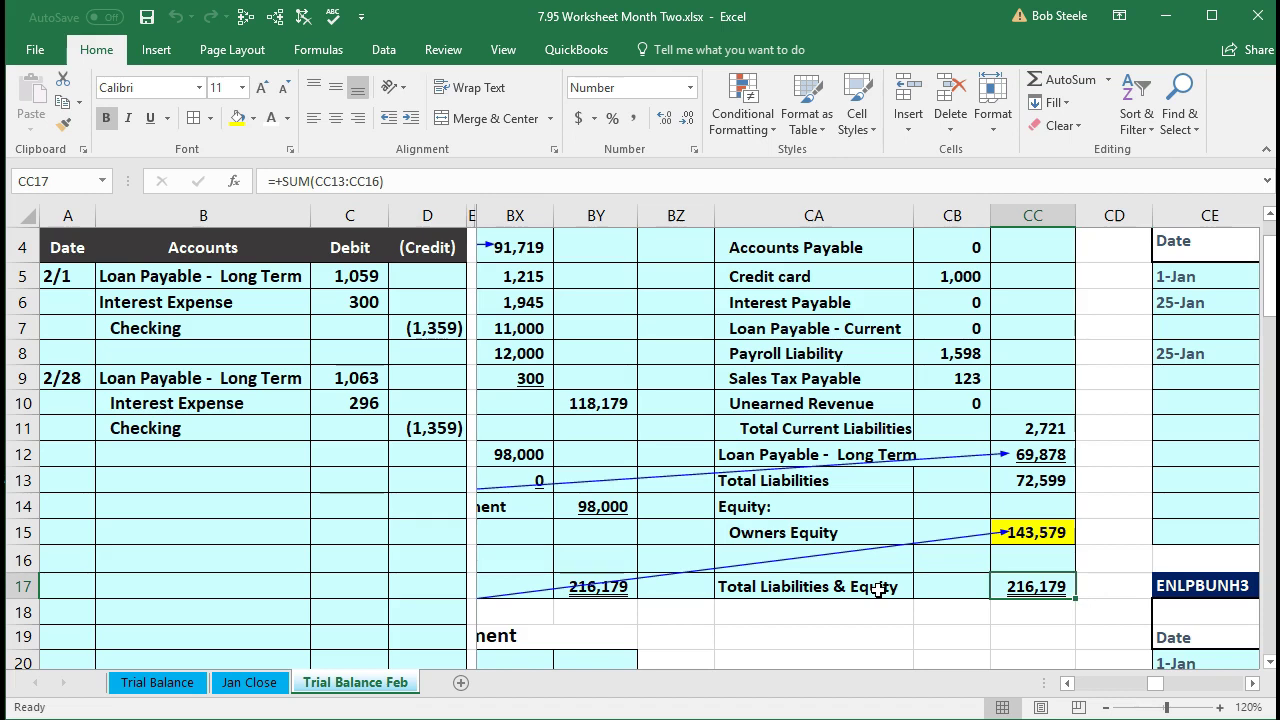
pyautogui.click(1026, 455)
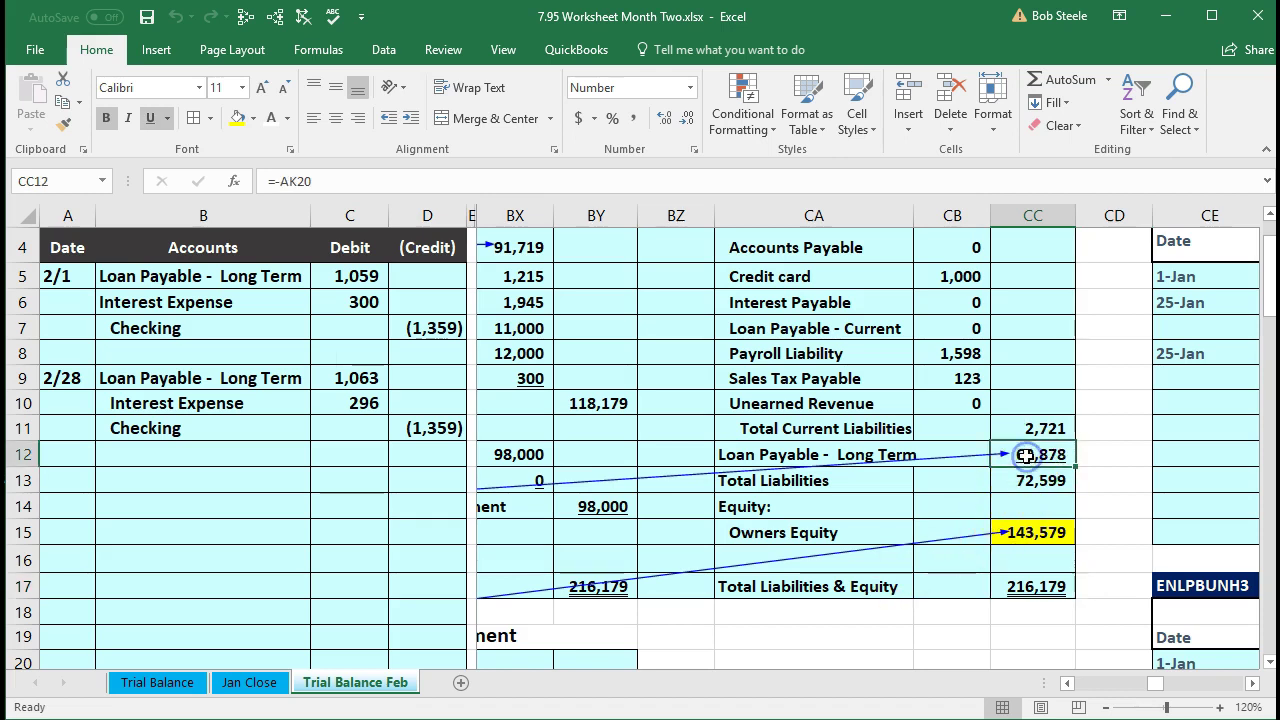
# Step: Examine the Income Statement's Interest Expense in BX31 and its effect on Net Income (Loss) in BY42
pyautogui.click(1066, 682)
pyautogui.click(1066, 682)
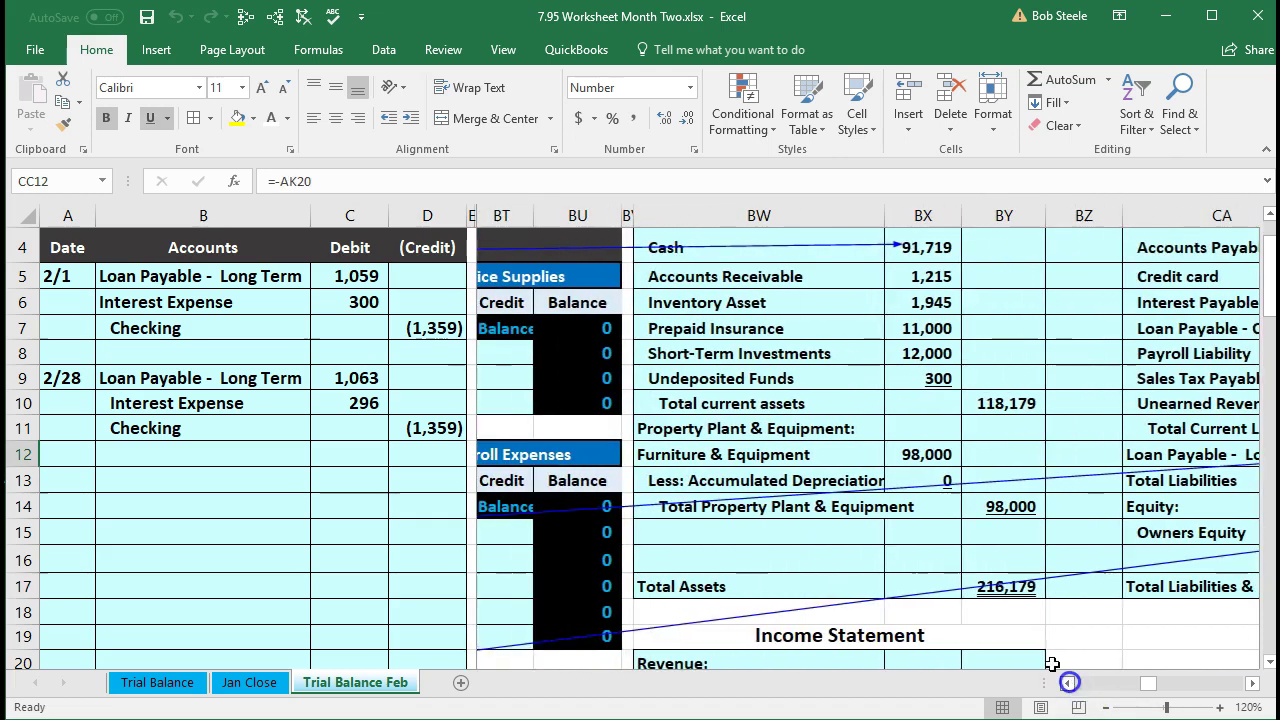
pyautogui.scroll(-3, 1032, 634)
pyautogui.scroll(-2, 1032, 634)
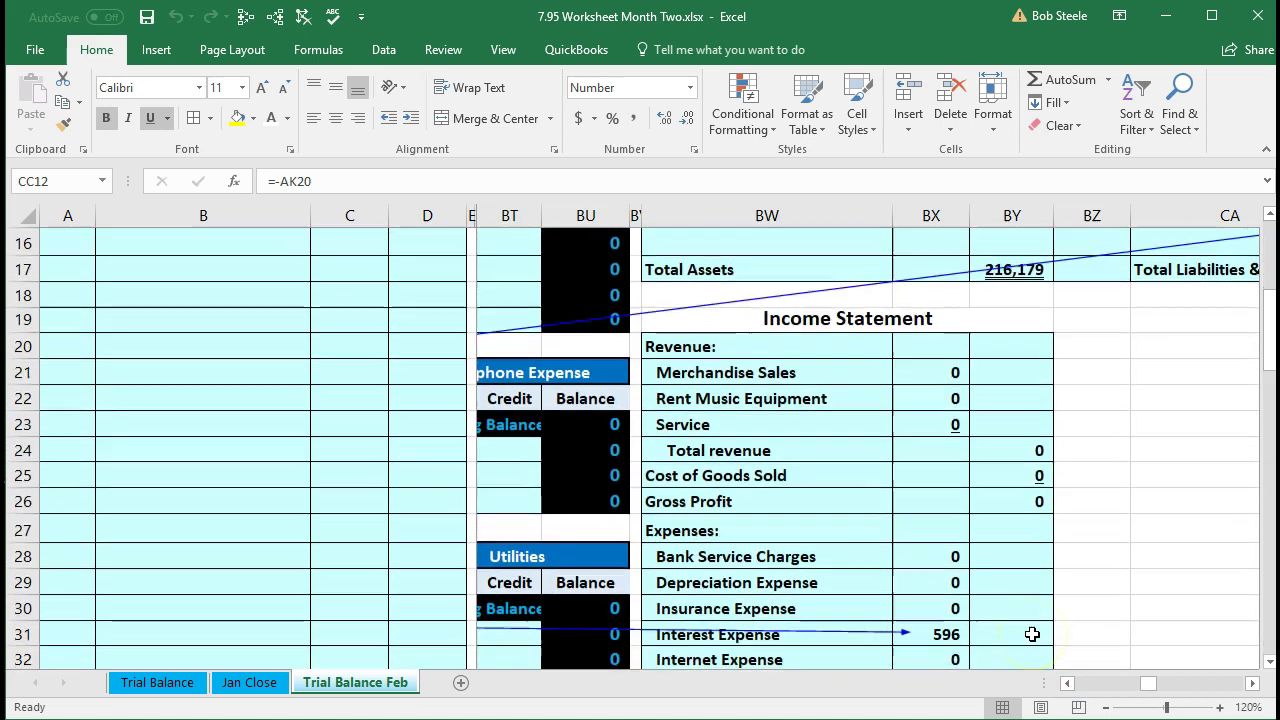
pyautogui.click(941, 631)
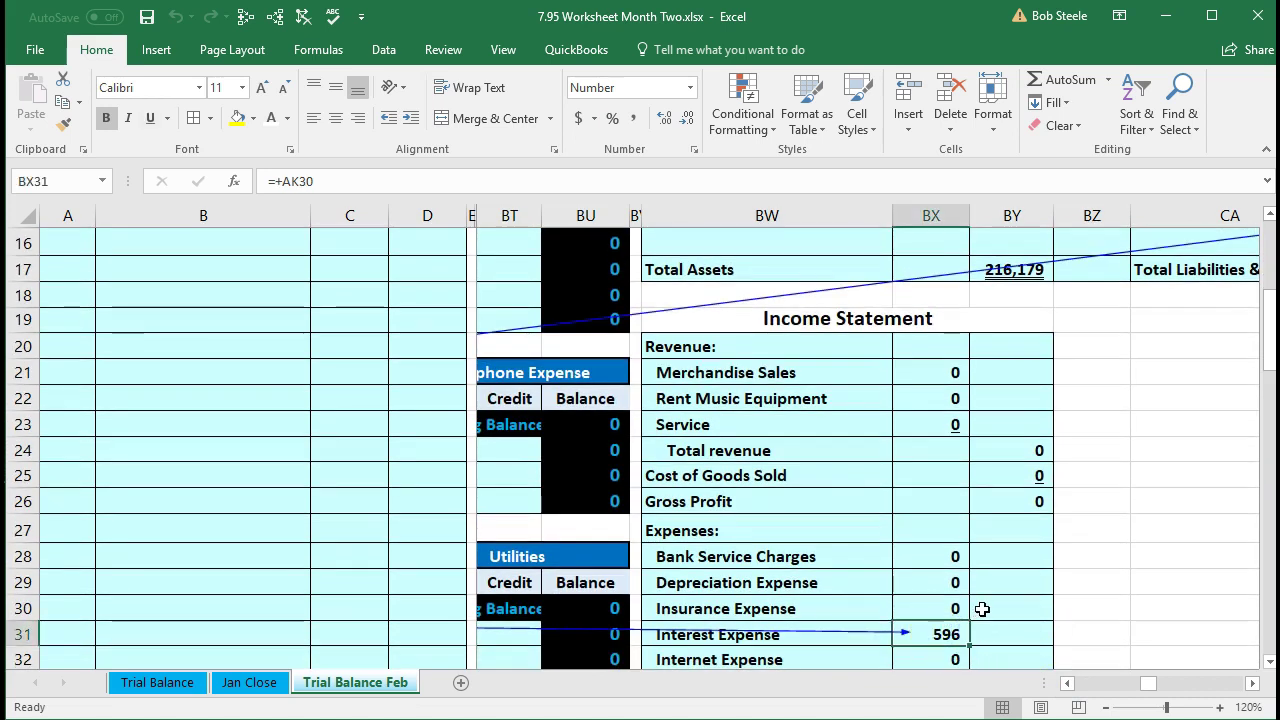
pyautogui.scroll(-4, 982, 609)
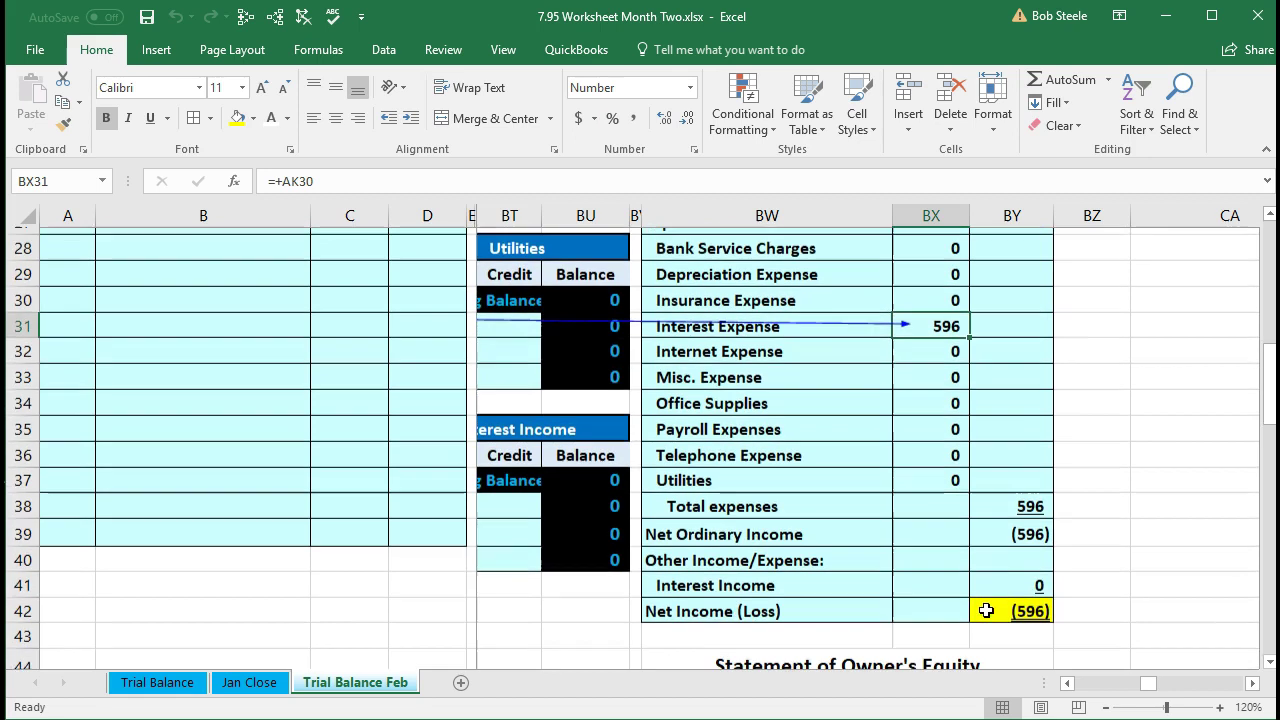
pyautogui.click(986, 610)
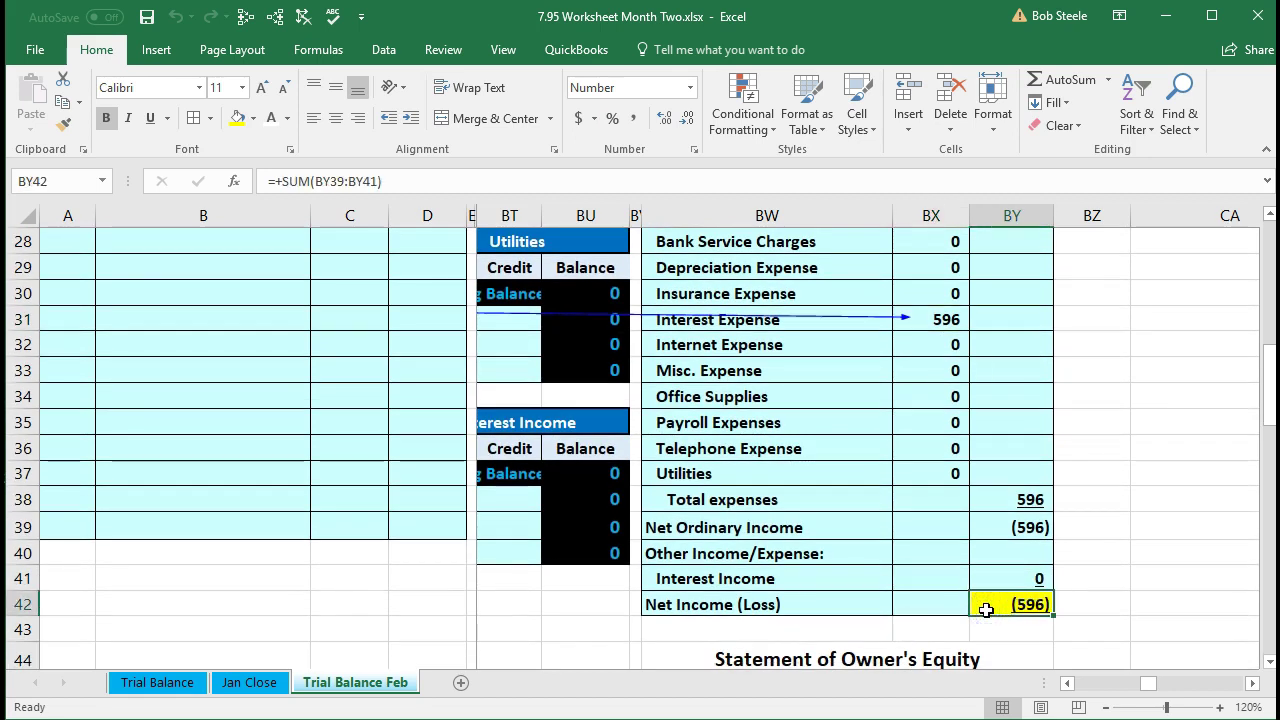
pyautogui.click(951, 322)
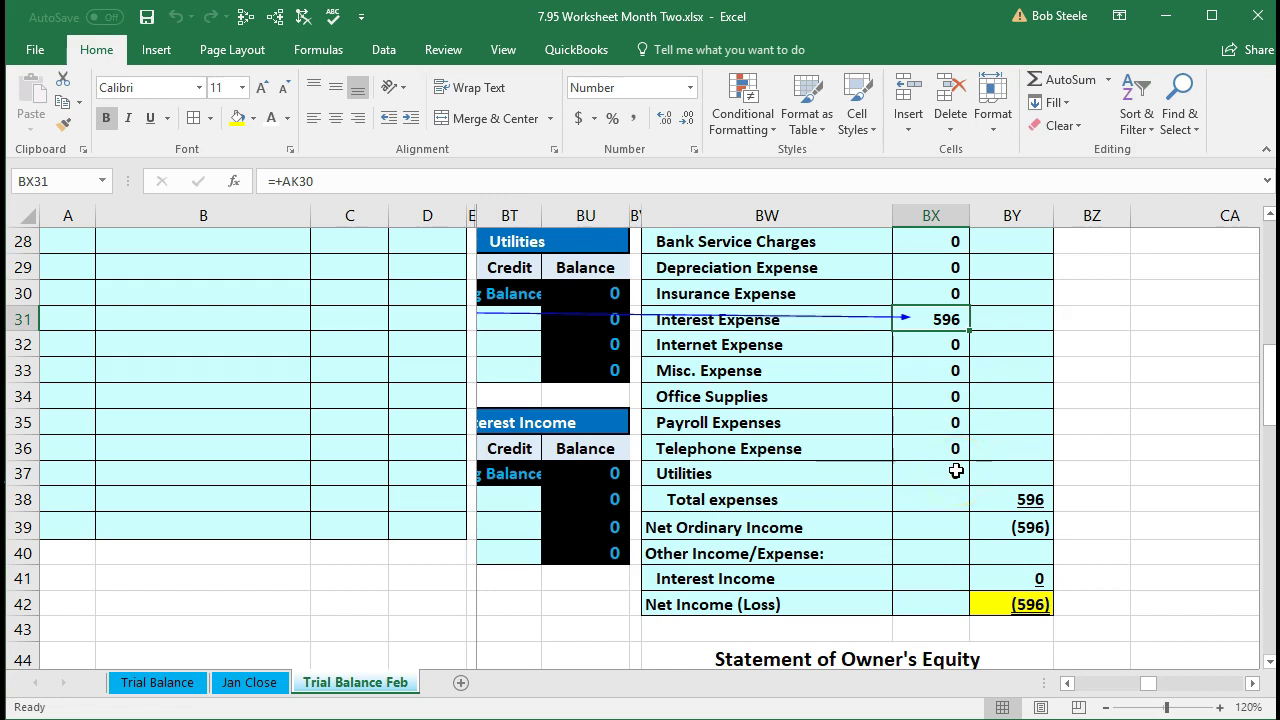
# Step: Follow Net Income (Loss) into the Statement of Owner's Equity and compare Ending Owner's Equity in BY50 with Owners Equity in CC15
pyautogui.scroll(-1, 956, 470)
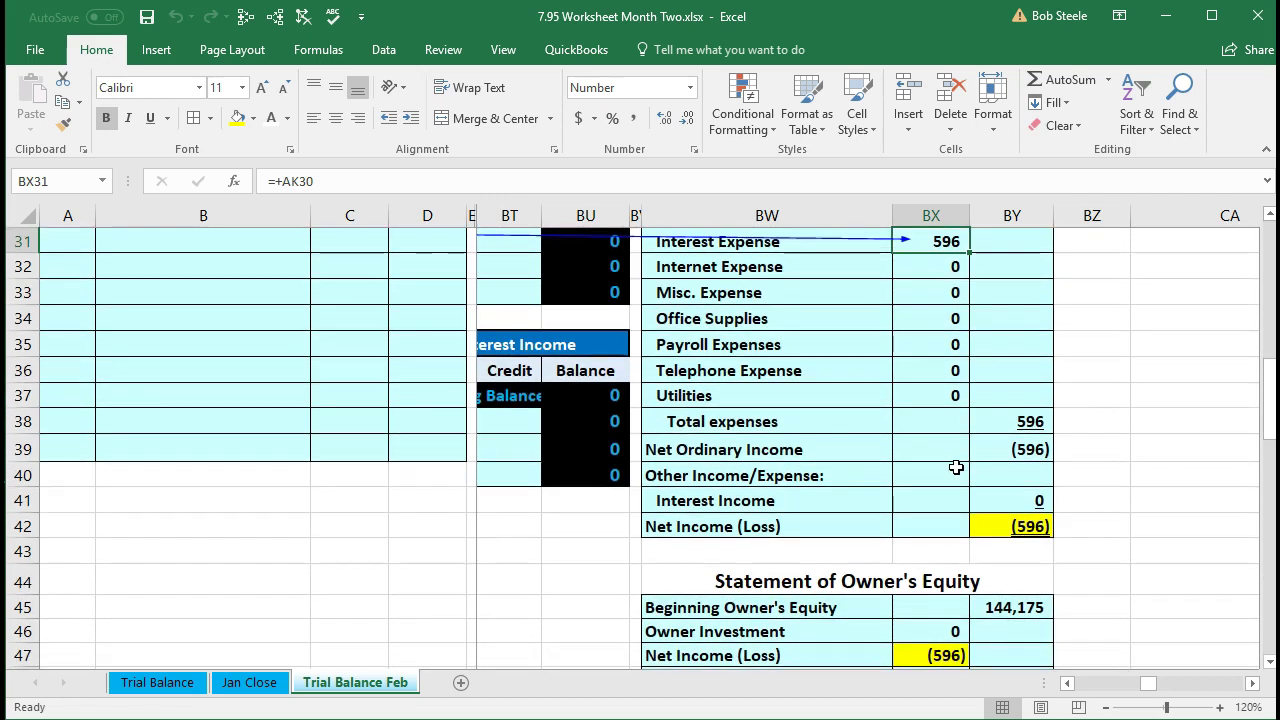
pyautogui.scroll(-2, 956, 467)
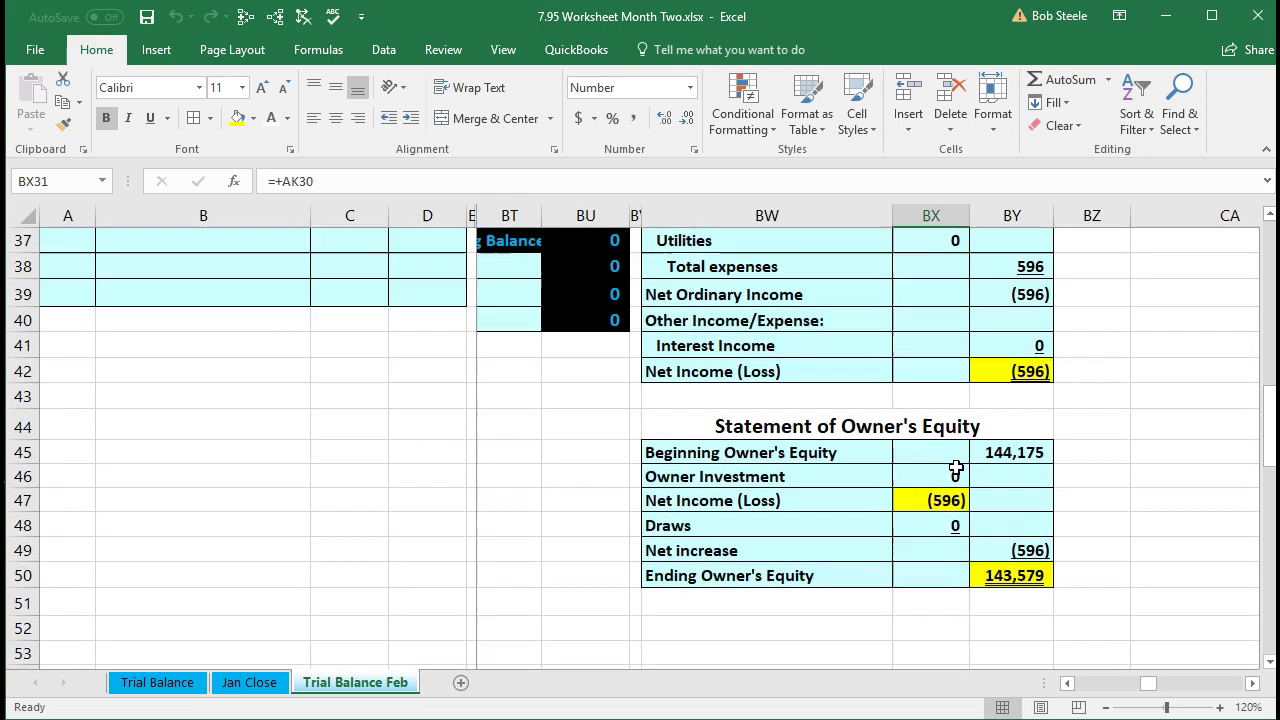
pyautogui.click(1015, 370)
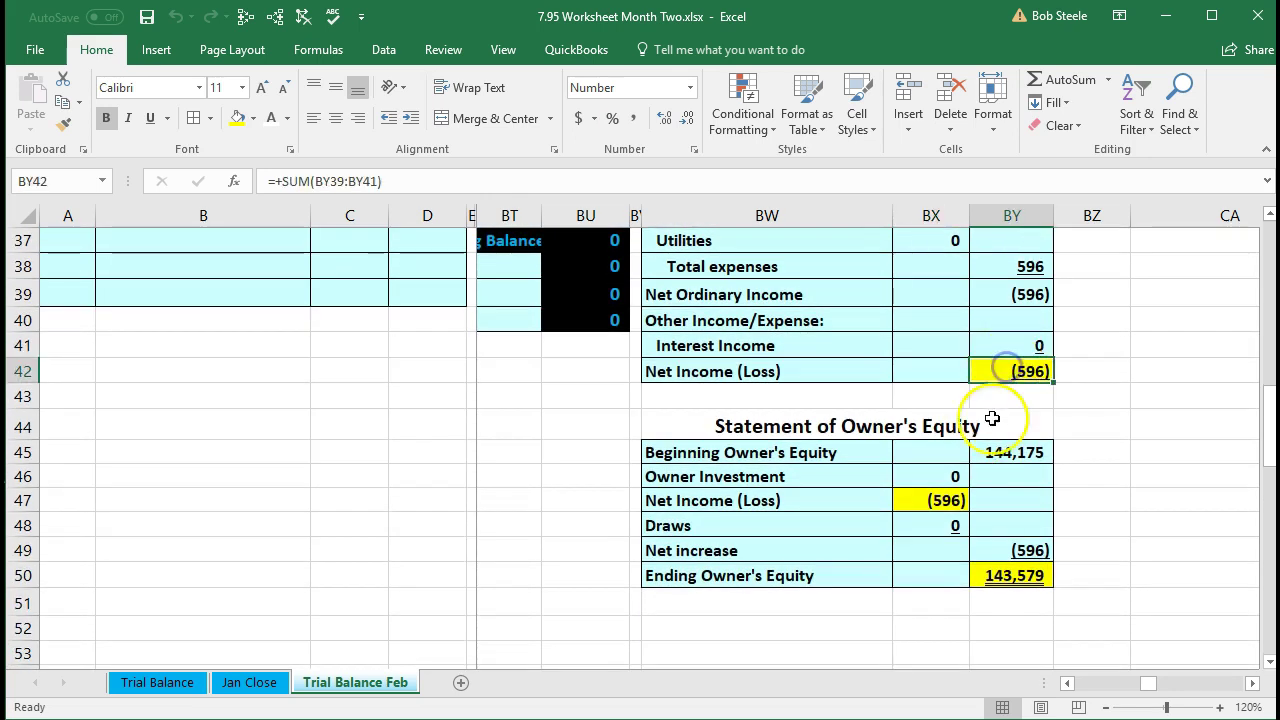
pyautogui.click(942, 500)
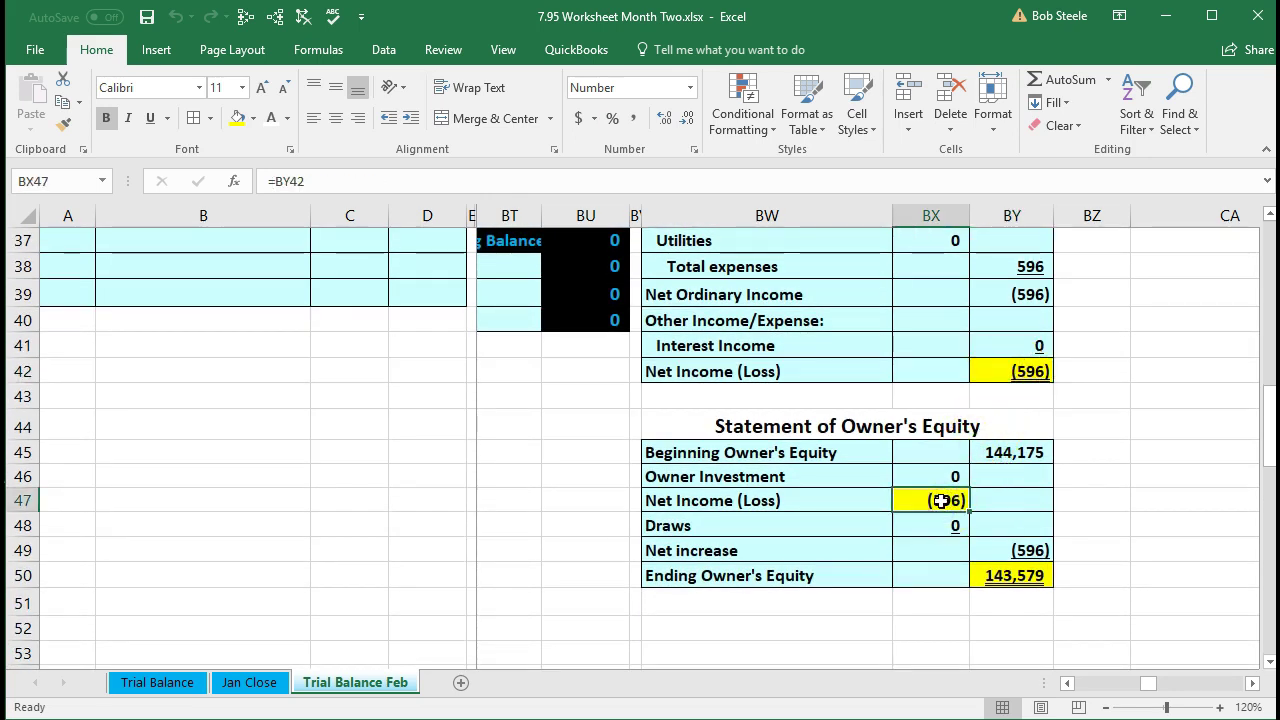
pyautogui.click(992, 583)
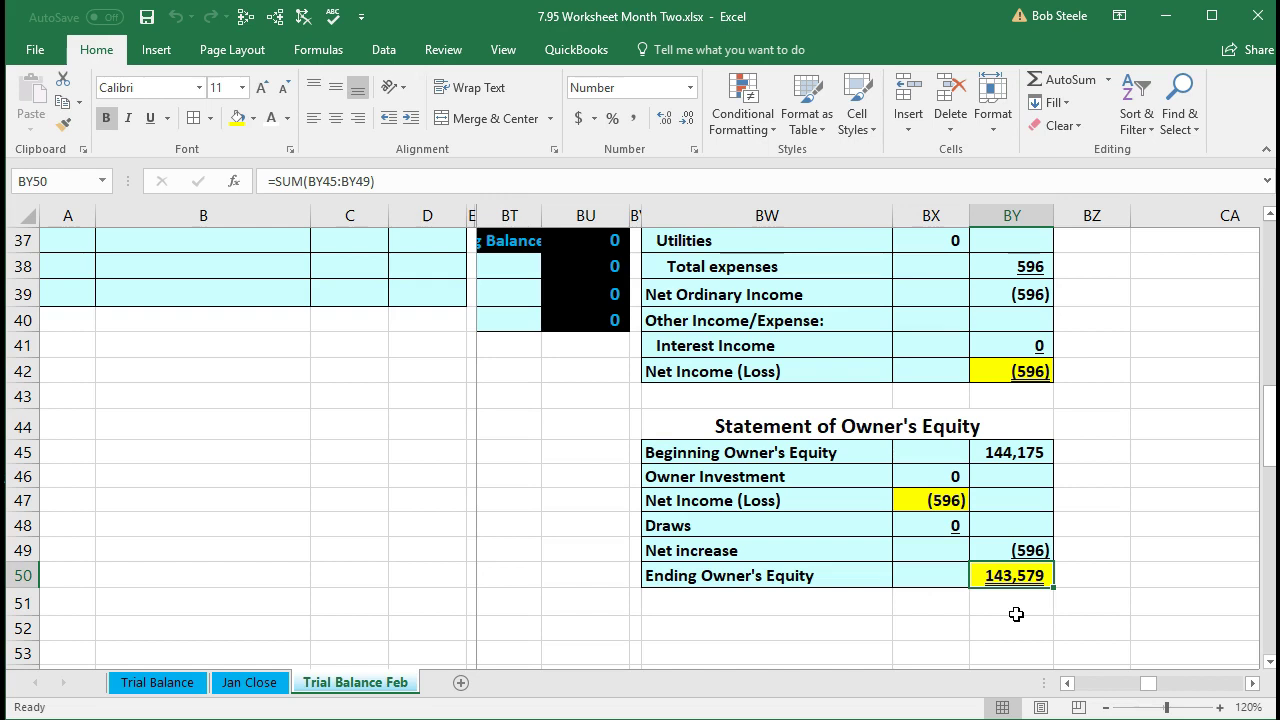
pyautogui.scroll(9, 1016, 614)
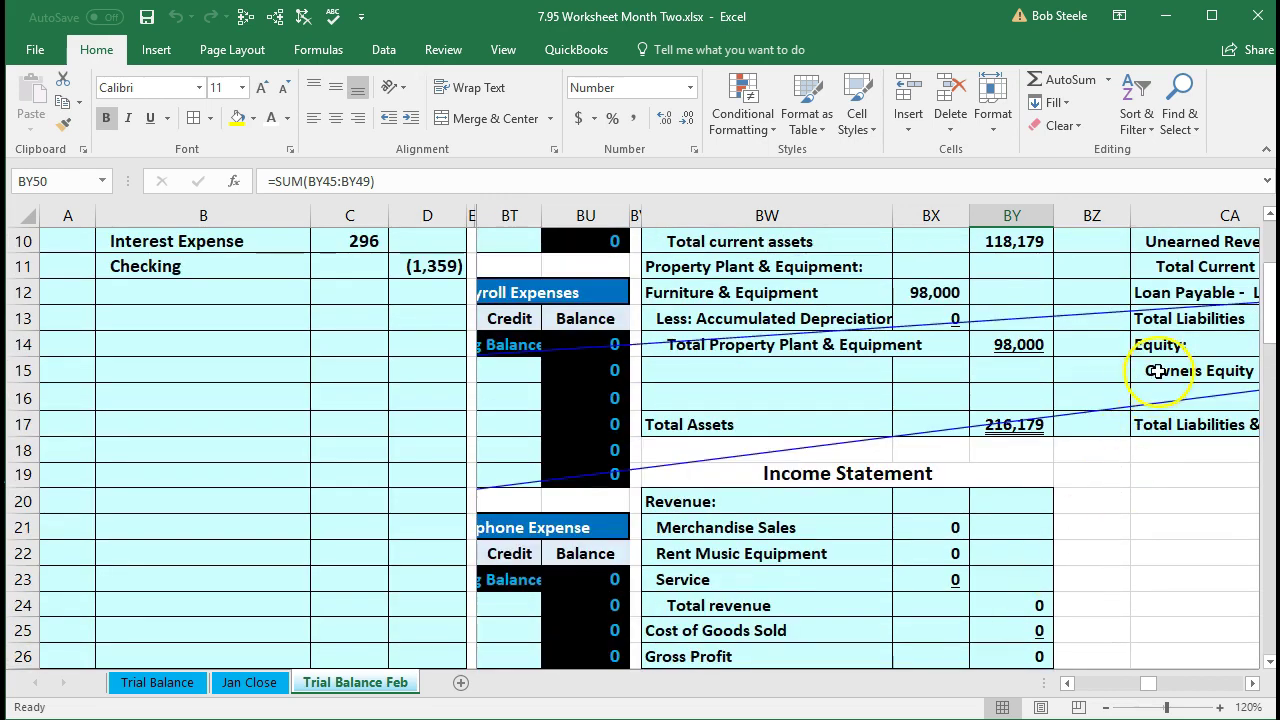
pyautogui.click(1158, 370)
pyautogui.press('Right')
pyautogui.press('Right')
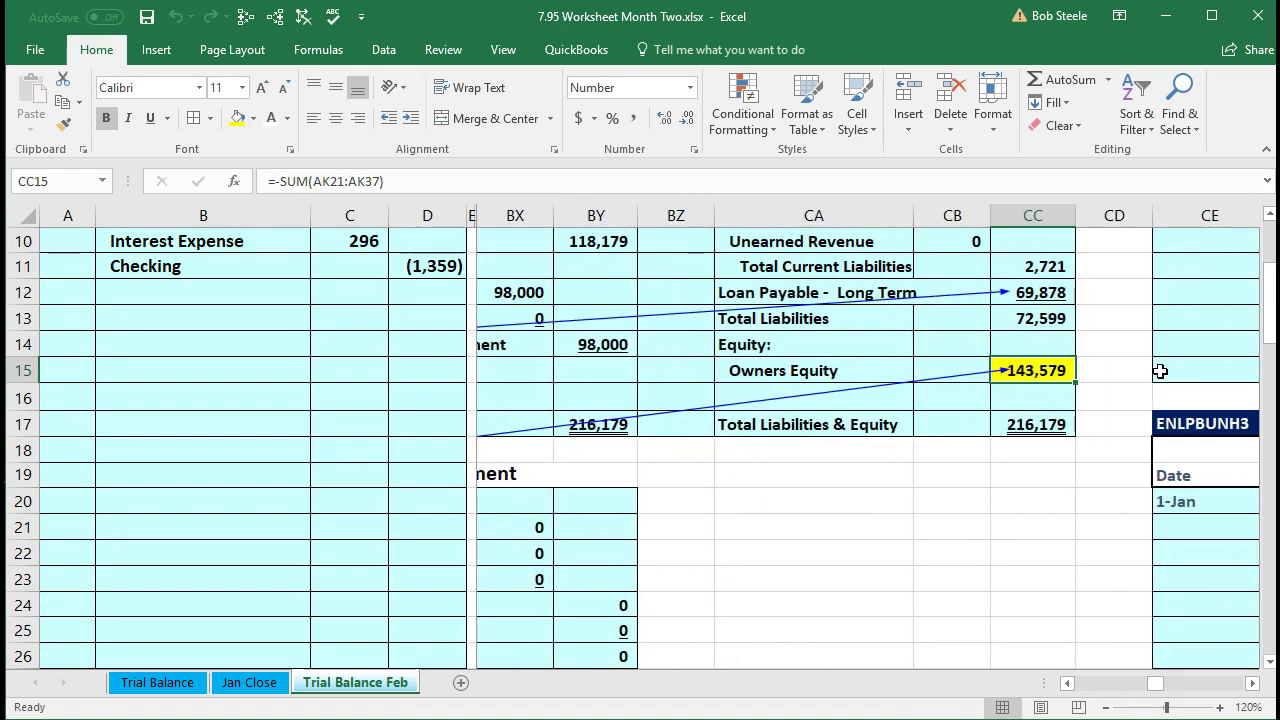